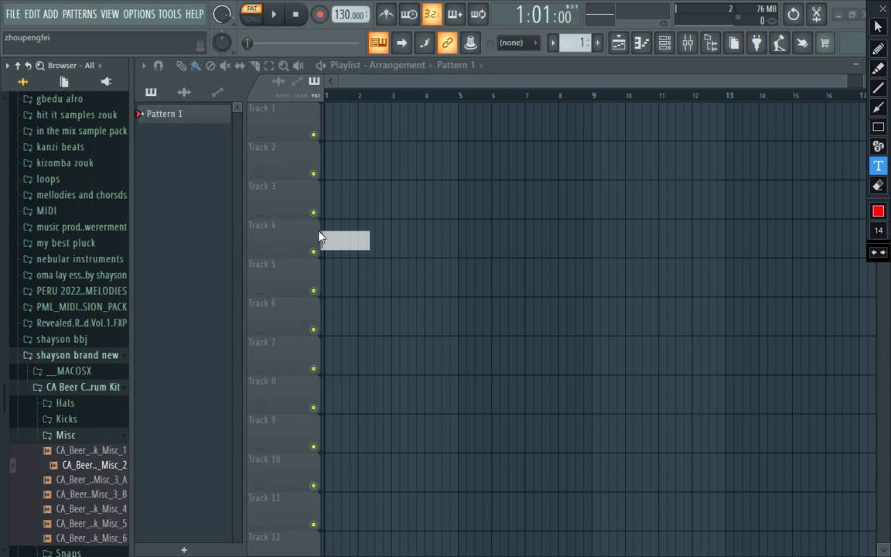
Set the text size of the on-screen annotation tool to 30 px.
{"action": "left_click", "coordinate": [878, 234]}
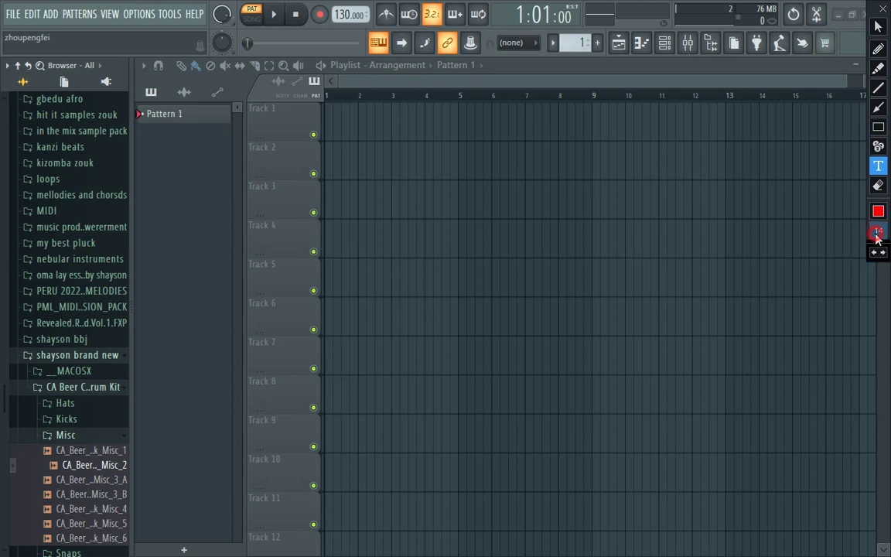
{"action": "left_click", "coordinate": [878, 232]}
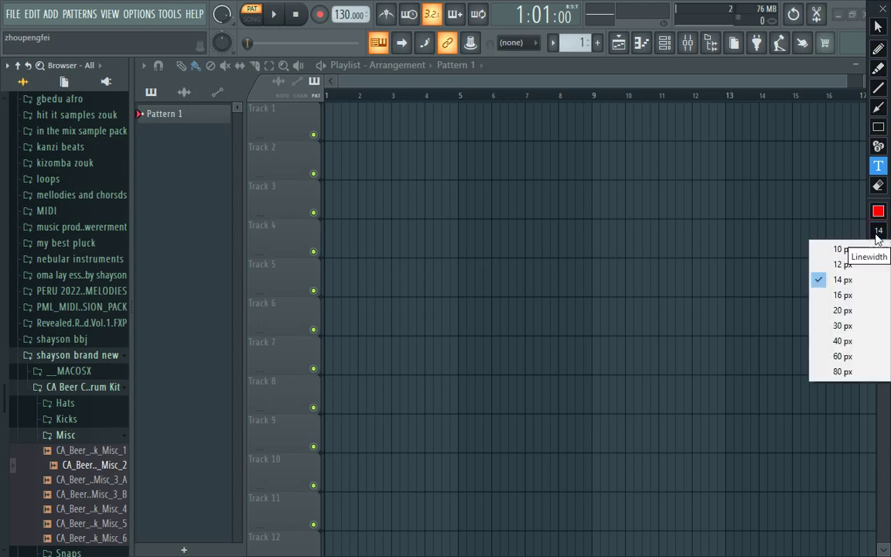
{"action": "left_click", "coordinate": [842, 326]}
Write the red annotation "we are doing edm in affrobeats today" across the playlist, starting at Track 5.
{"action": "left_click", "coordinate": [352, 255]}
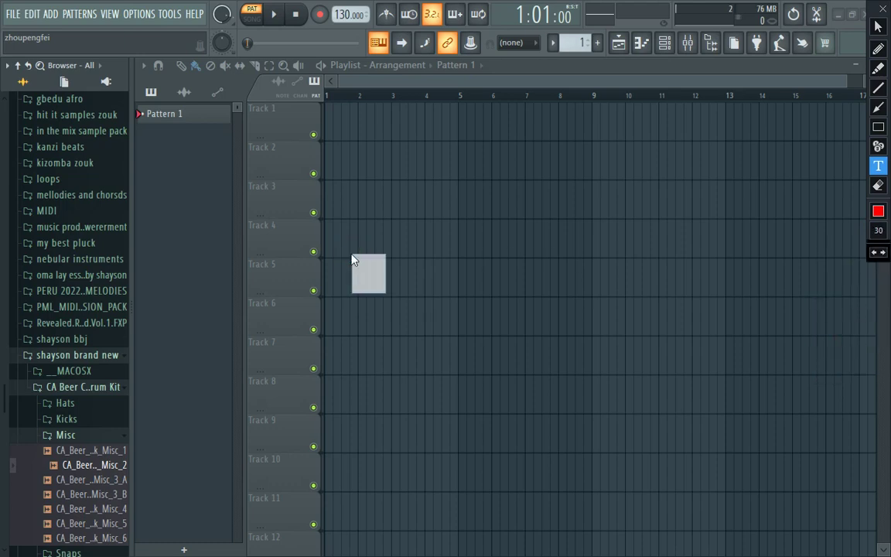
{"action": "type", "text": "we"}
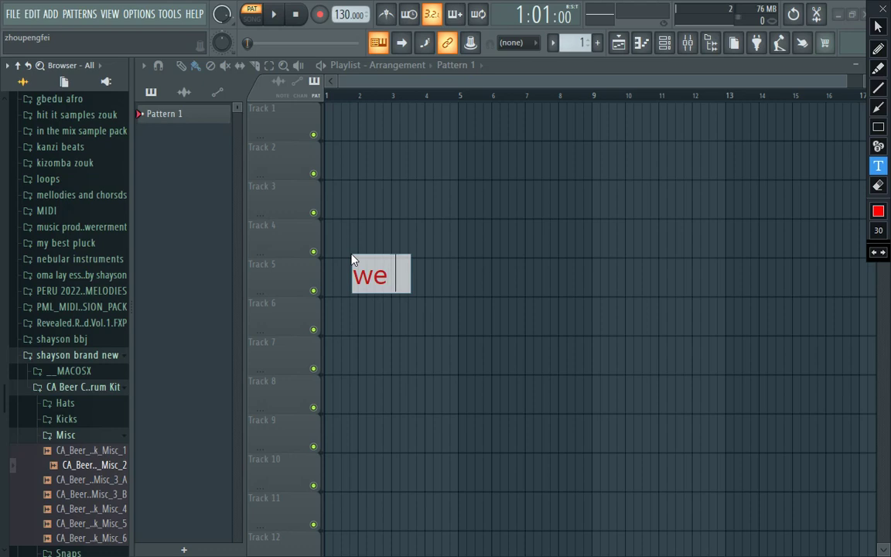
{"action": "type", "text": " are doim"}
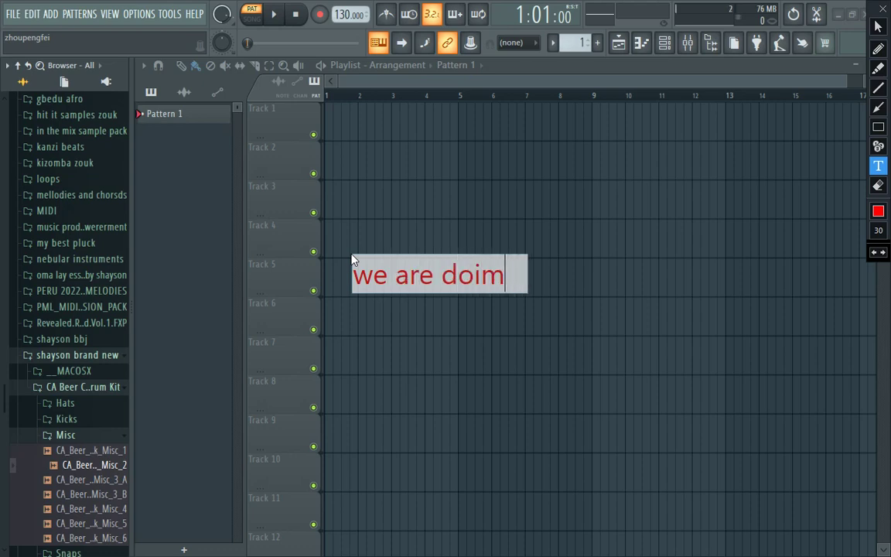
{"action": "type", "text": "g"}
{"action": "key", "text": "BackSpace"}
{"action": "key", "text": "BackSpace"}
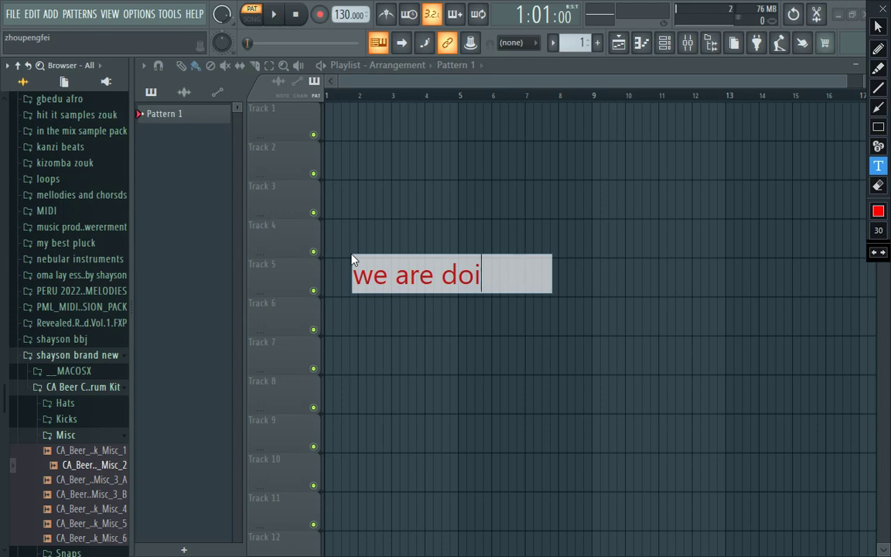
{"action": "type", "text": "ng e"}
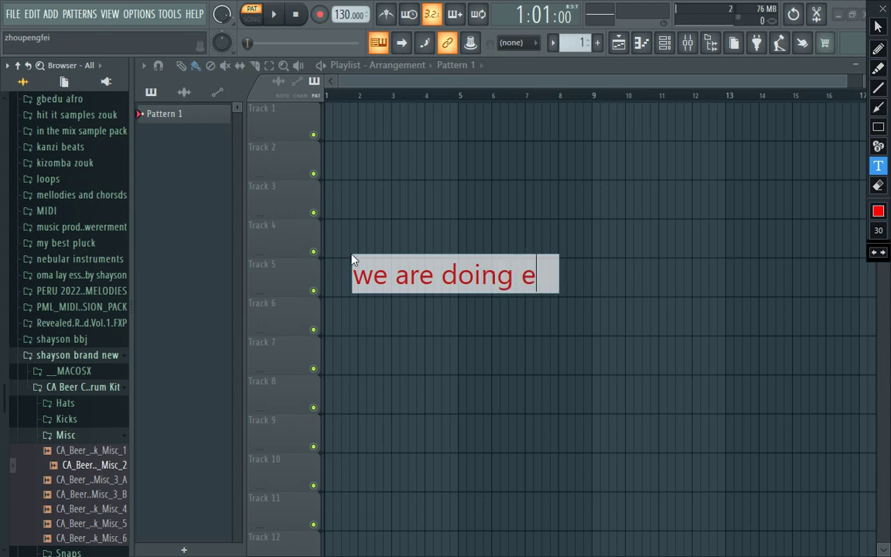
{"action": "type", "text": "dm"}
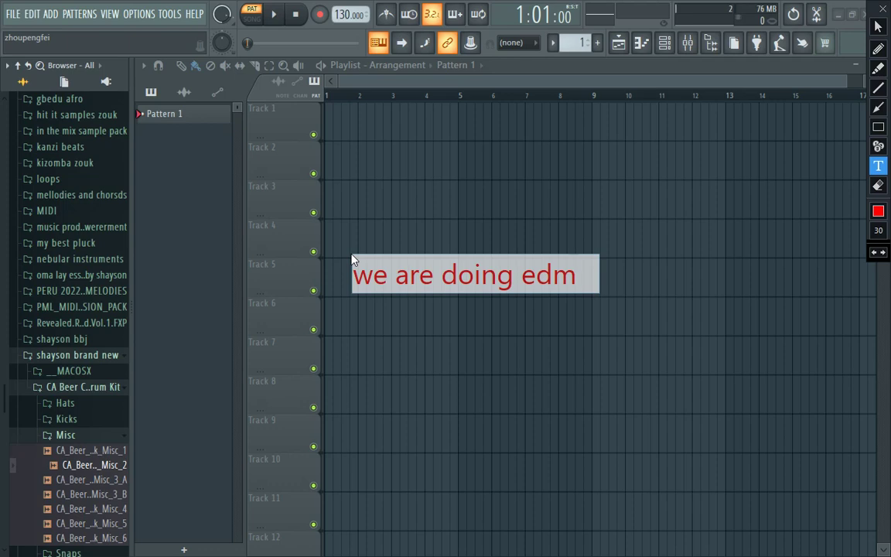
{"action": "type", "text": " in"}
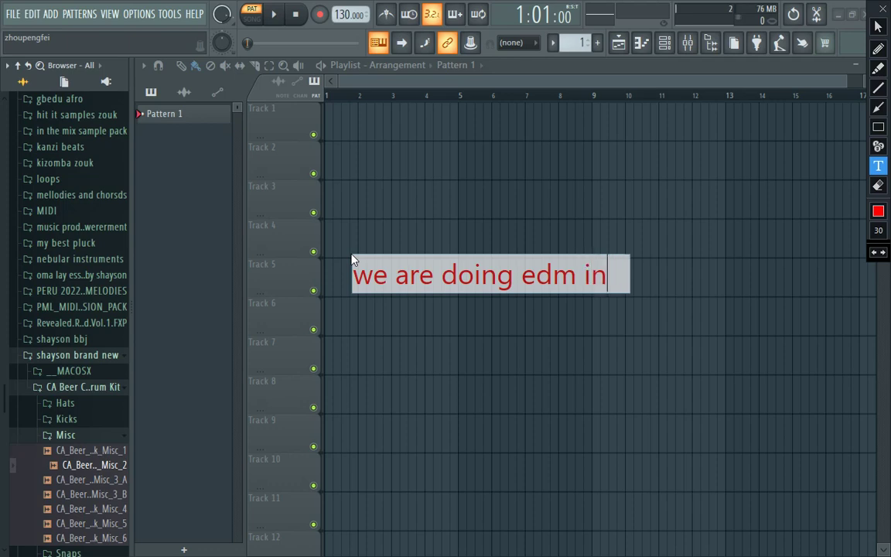
{"action": "type", "text": " a"}
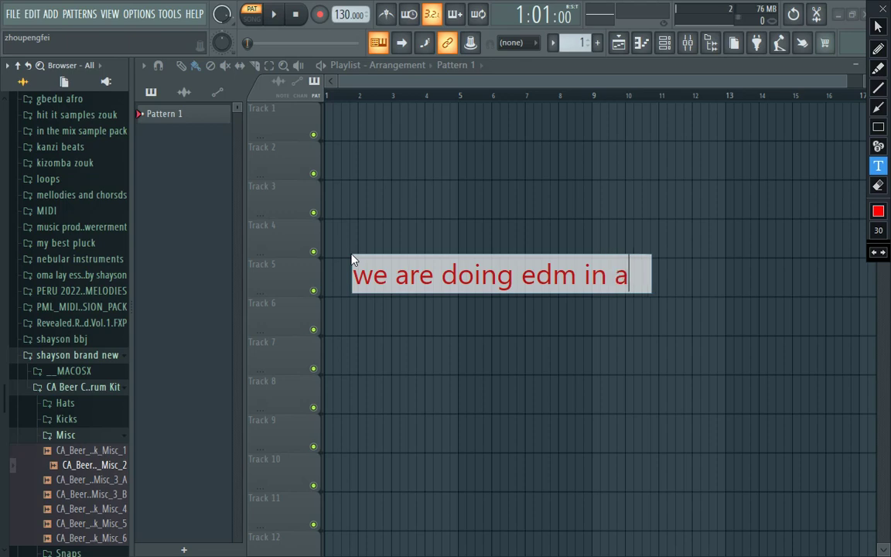
{"action": "type", "text": "ffrob"}
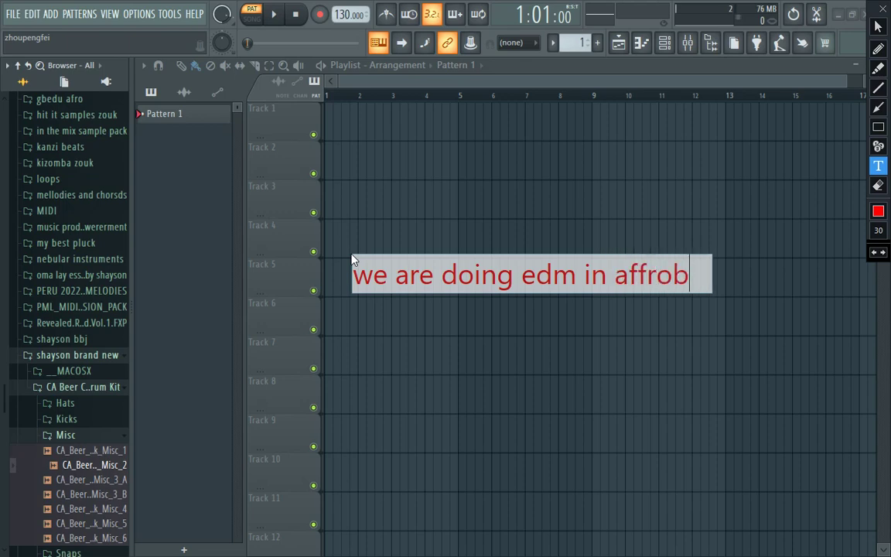
{"action": "type", "text": "eats"}
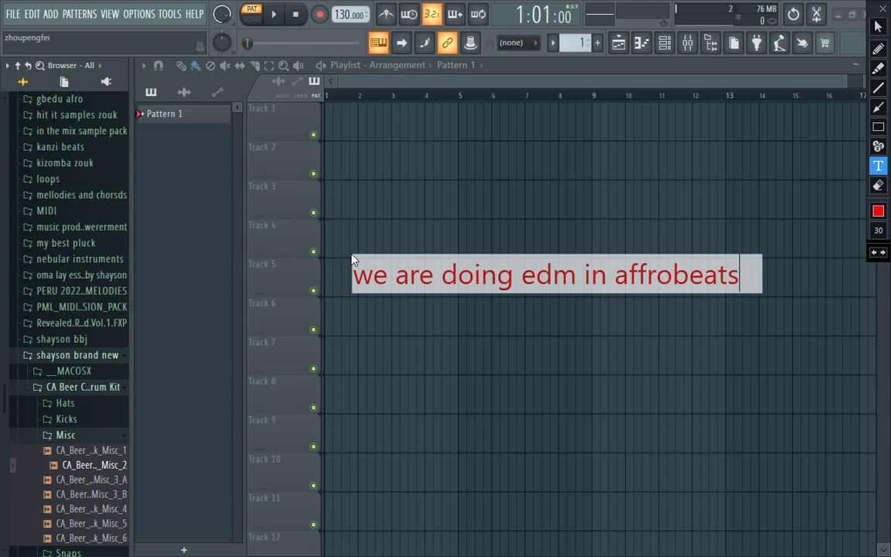
{"action": "type", "text": " roday"}
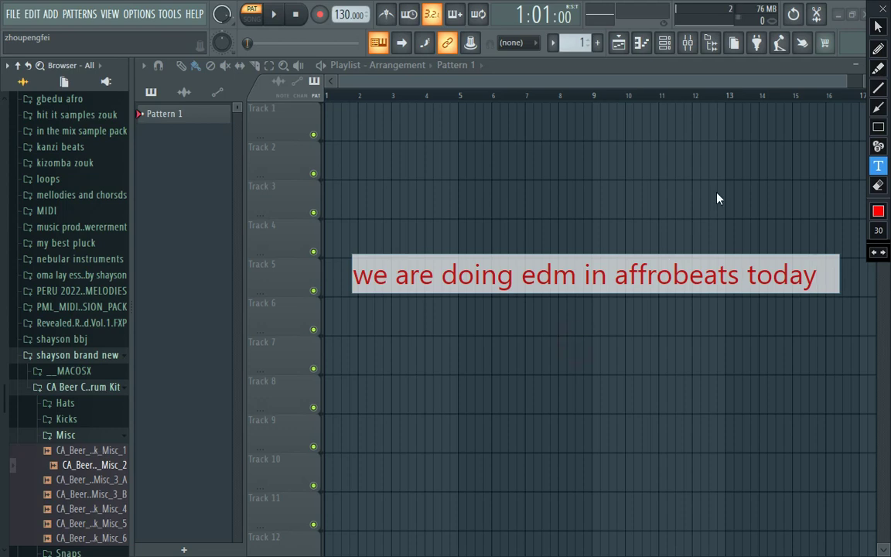
Erase the annotation over the playlist and switch back to the normal pointer.
{"action": "left_click", "coordinate": [878, 186]}
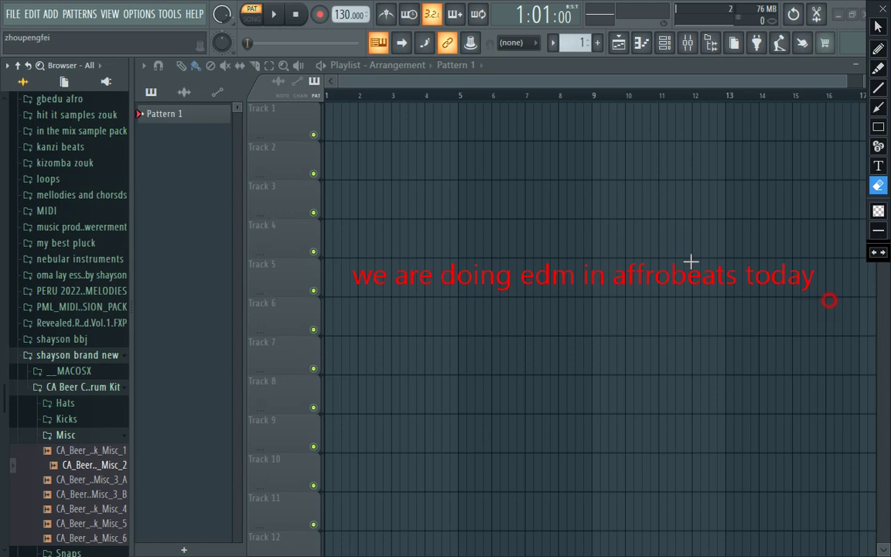
{"action": "left_click_drag", "start_coordinate": [300, 217], "coordinate": [271, 196]}
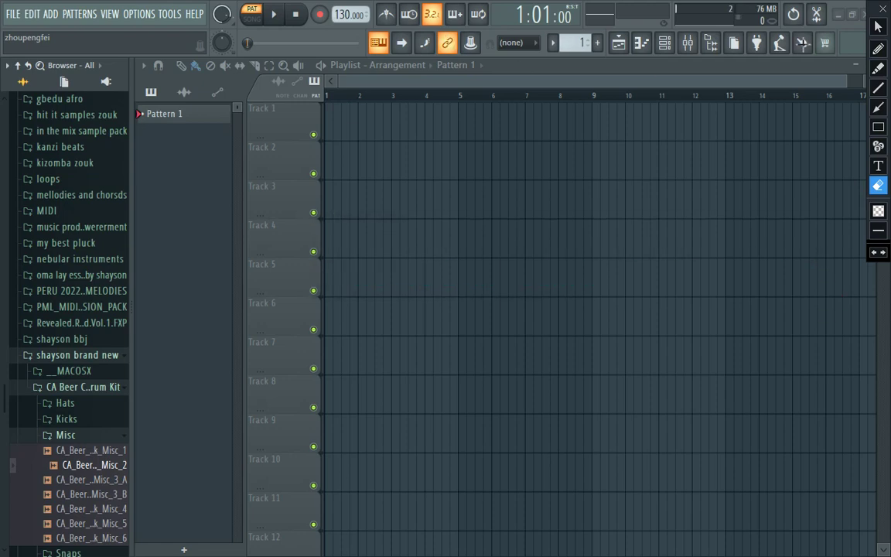
{"action": "left_click", "coordinate": [882, 27]}
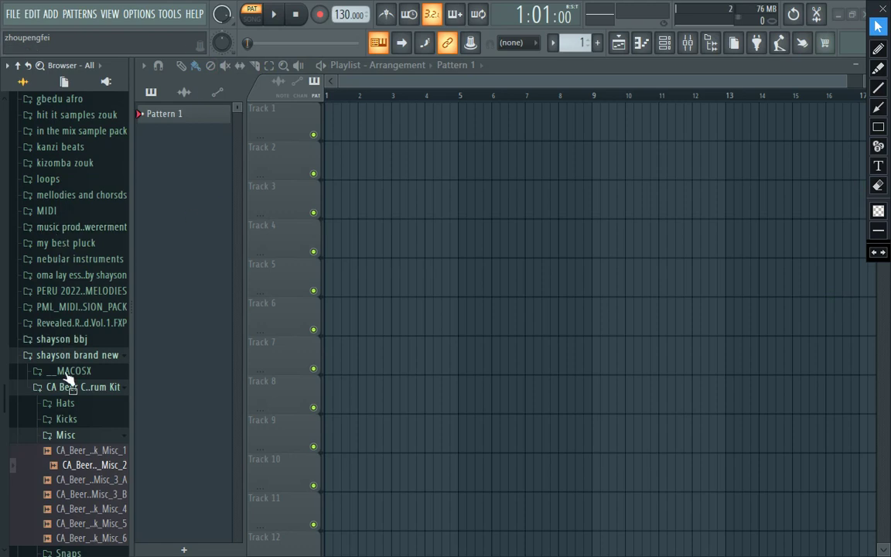
Collapse the Misc sample folder and set the project tempo to 120 BPM.
{"action": "left_click", "coordinate": [96, 436]}
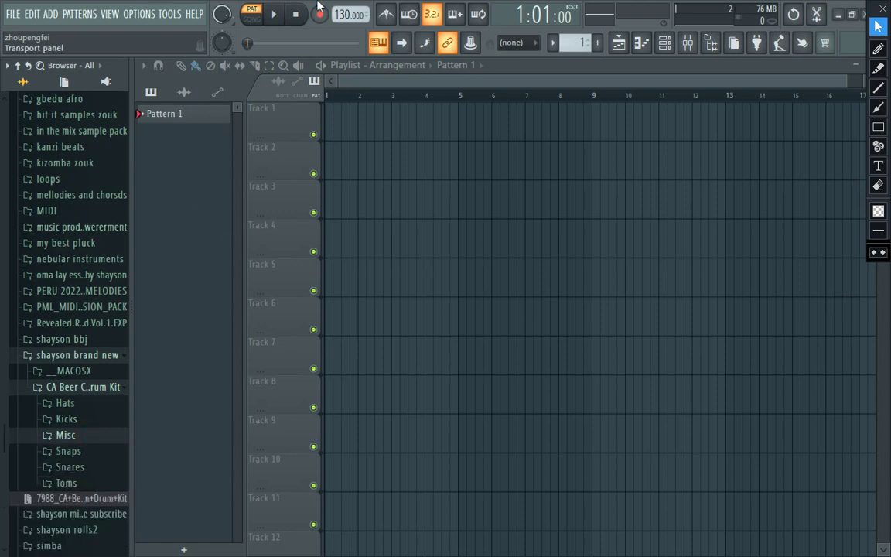
{"action": "right_click", "coordinate": [346, 14]}
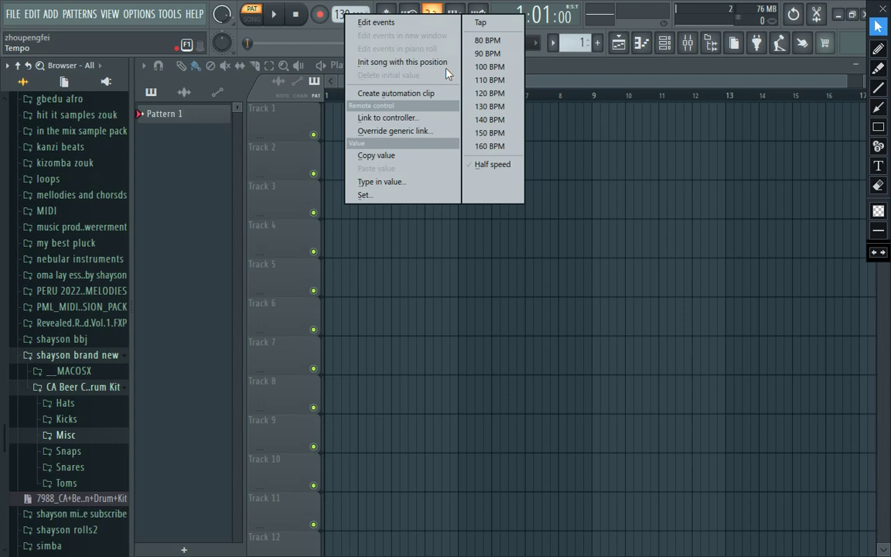
{"action": "left_click", "coordinate": [480, 96]}
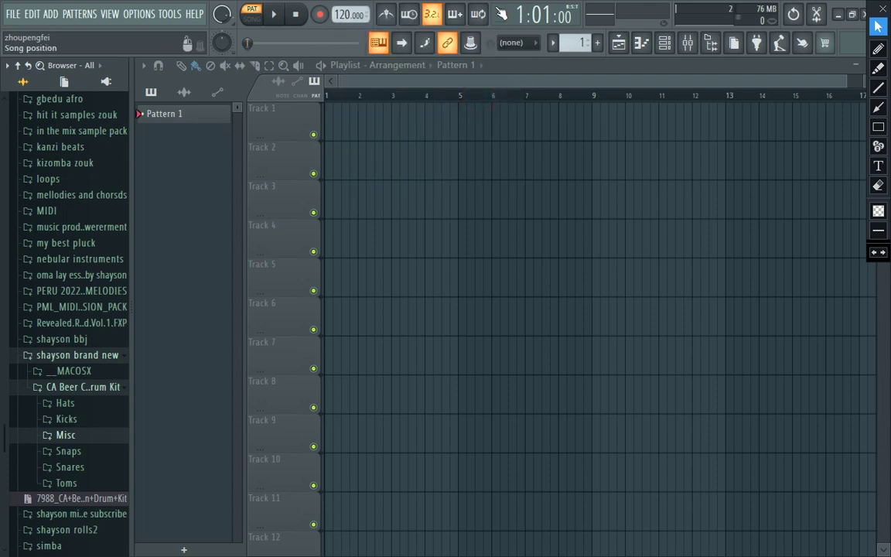
Open the Channel rack, audition the CA Beer Can kicks, and add CA_Beer_Can_Kick_02 as a channel above 808 Kick.
{"action": "left_click", "coordinate": [665, 43]}
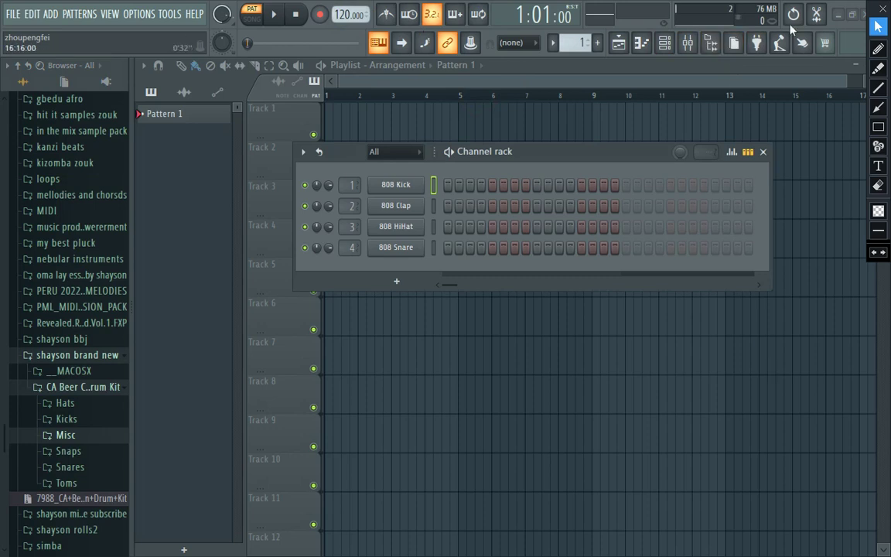
{"action": "left_click", "coordinate": [91, 418]}
{"action": "left_click", "coordinate": [92, 434]}
{"action": "left_click", "coordinate": [93, 449]}
{"action": "key", "text": "Down"}
{"action": "key", "text": "Down"}
{"action": "key", "text": "Down"}
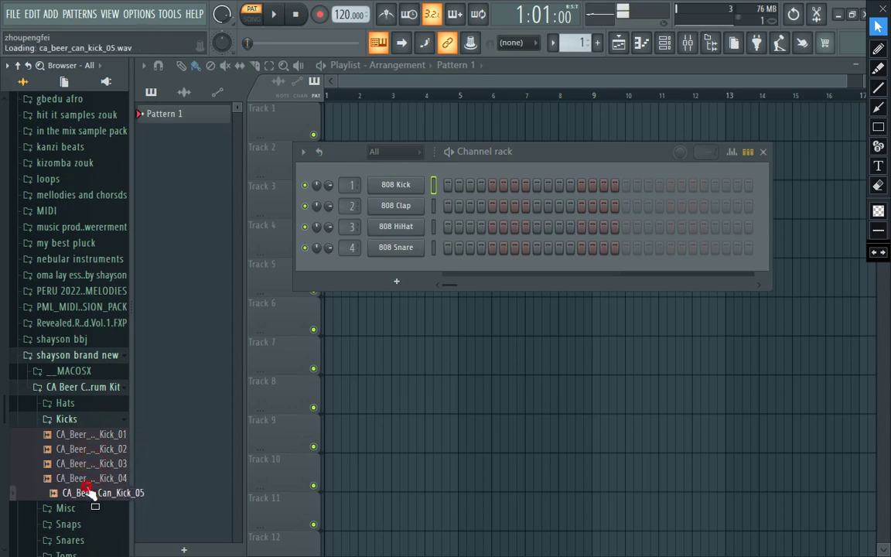
{"action": "key", "text": "Up"}
{"action": "key", "text": "Up"}
{"action": "key", "text": "Up"}
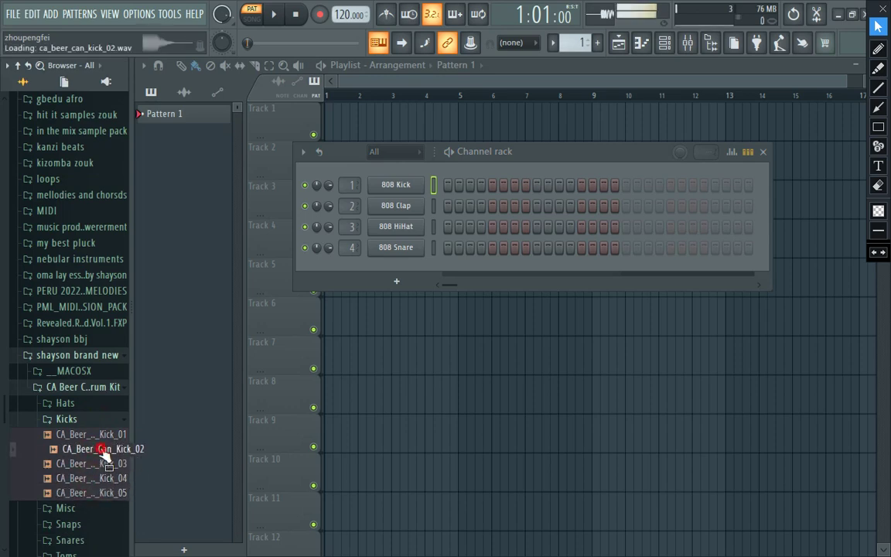
{"action": "left_click_drag", "start_coordinate": [104, 457], "coordinate": [397, 173]}
Add CA_Beer_Can_Kick_05 as a channel directly below CA_Beer_Can_Kick_02, and collapse the Kicks folder.
{"action": "left_click", "coordinate": [96, 494]}
{"action": "left_click", "coordinate": [98, 481]}
{"action": "left_click", "coordinate": [91, 493]}
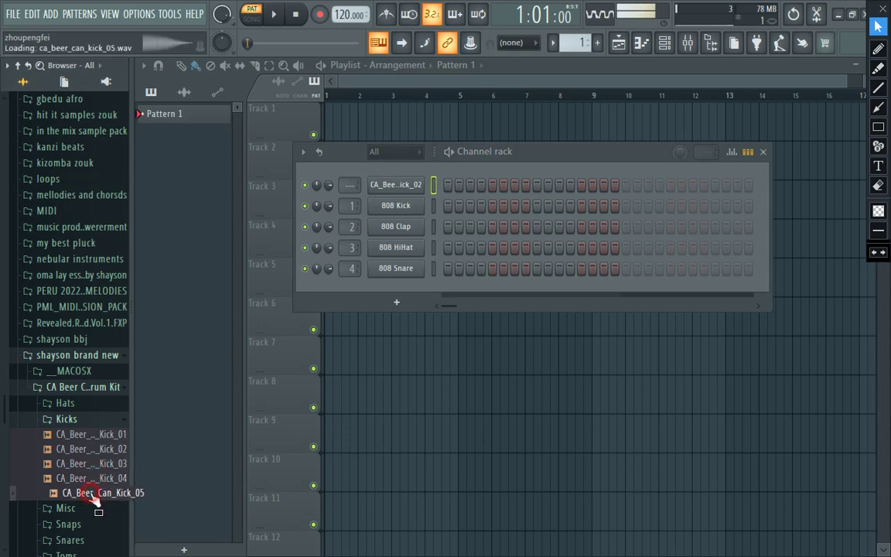
{"action": "left_click_drag", "start_coordinate": [92, 497], "coordinate": [374, 200]}
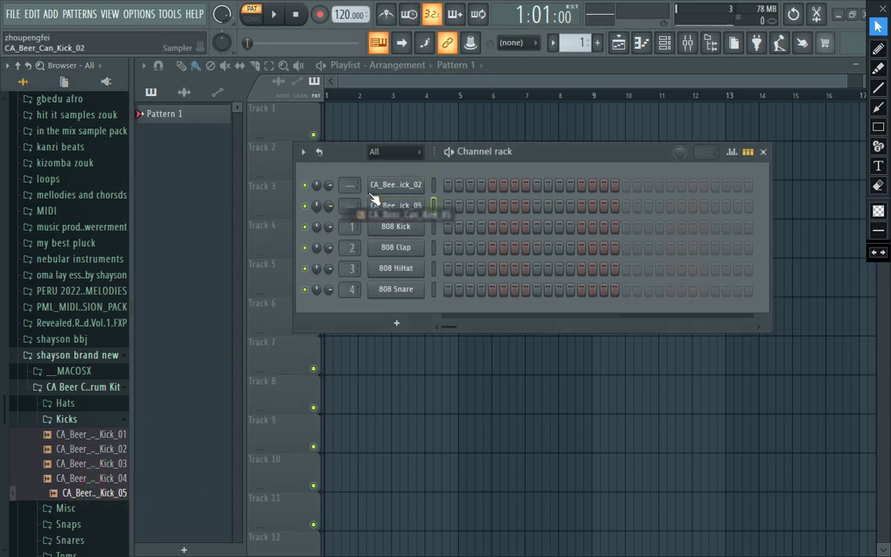
{"action": "left_click", "coordinate": [77, 463]}
{"action": "left_click", "coordinate": [78, 420]}
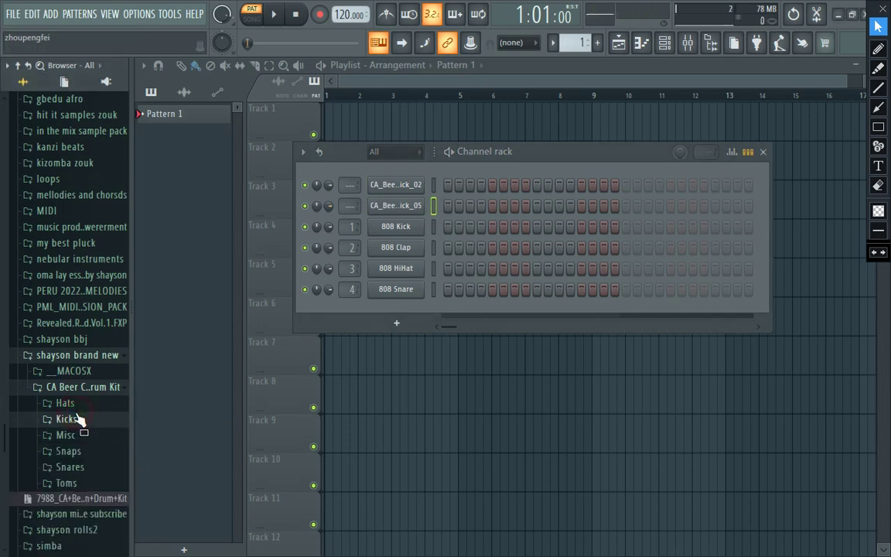
Preview the CA_Beer_Can_Pack_Misc_2 sample in the Misc folder and collapse the folder.
{"action": "left_click", "coordinate": [77, 434]}
{"action": "left_click", "coordinate": [65, 464]}
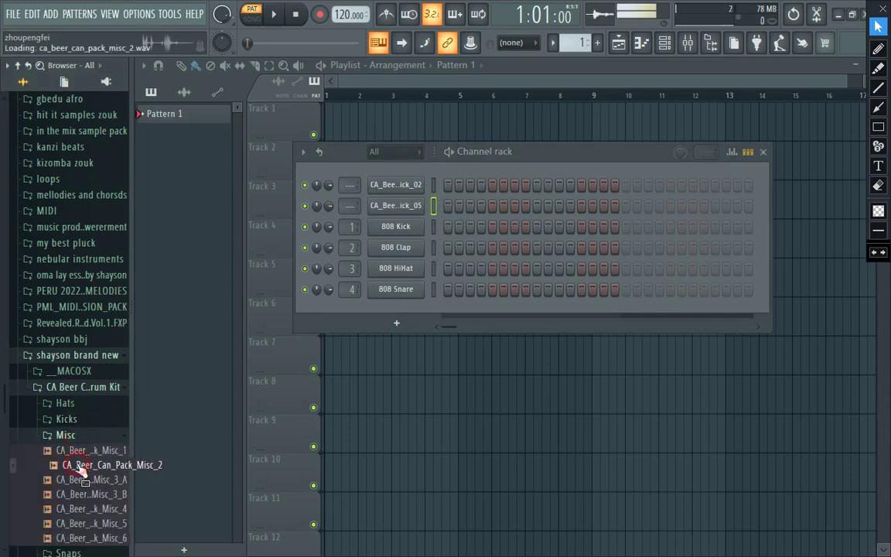
{"action": "left_click", "coordinate": [83, 437]}
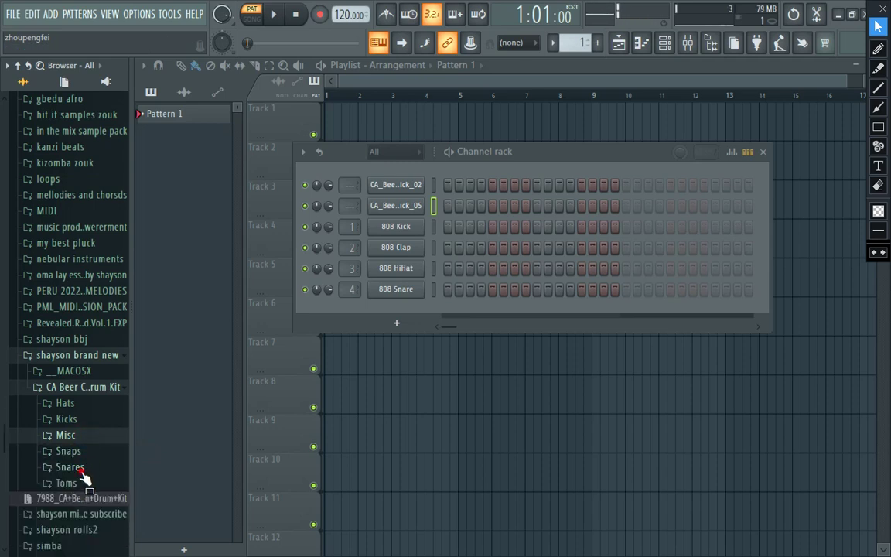
Audition the samples in the Snares folder and add CA_Beer_Can_Snare_04 as a channel below 808 Snare.
{"action": "left_click", "coordinate": [77, 467]}
{"action": "left_click", "coordinate": [85, 483]}
{"action": "scroll", "coordinate": [85, 488], "scroll_direction": "down", "scroll_amount": 3}
{"action": "left_click", "coordinate": [87, 439]}
{"action": "left_click", "coordinate": [87, 424]}
{"action": "left_click", "coordinate": [88, 410]}
{"action": "left_click", "coordinate": [89, 426]}
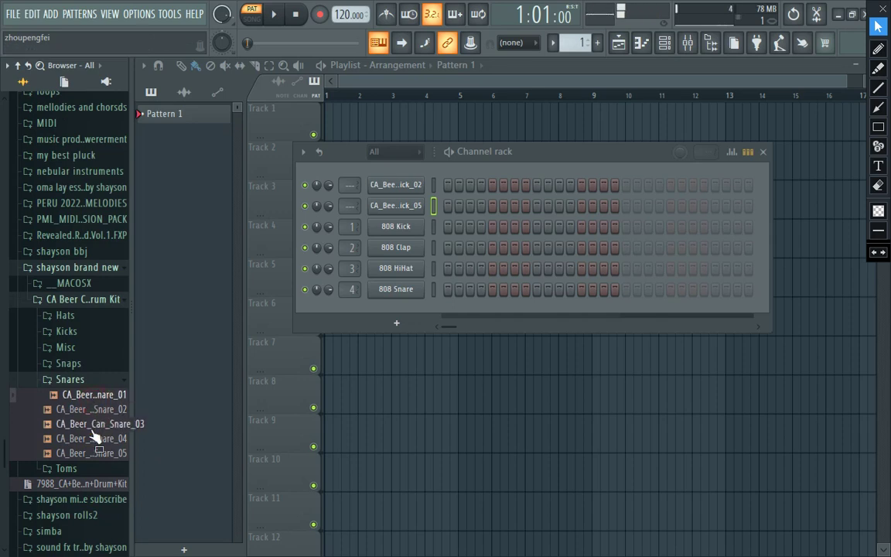
{"action": "left_click", "coordinate": [89, 440]}
{"action": "left_click_drag", "start_coordinate": [88, 442], "coordinate": [397, 312]}
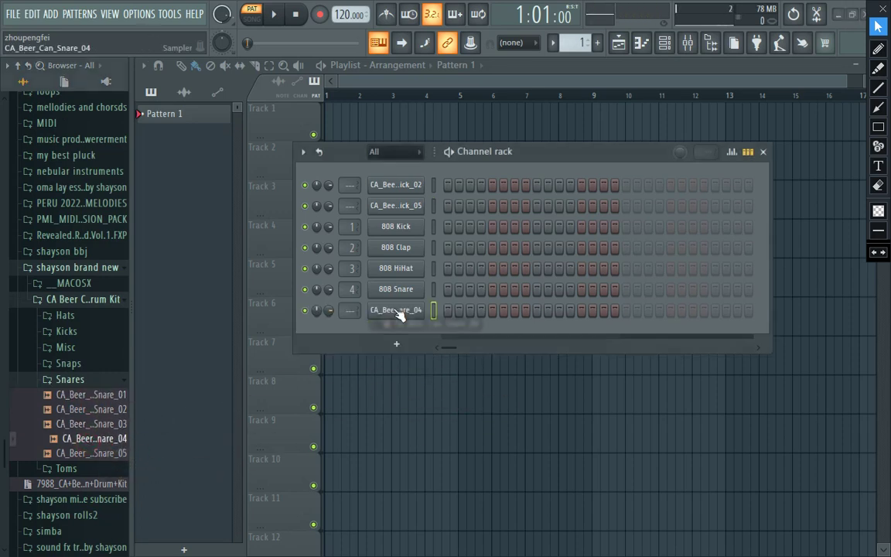
Add CA_Beer_Can_Snare_03 and CA_Beer_Can_Snare_02 as channels below Snare_04, and collapse the Snares folder.
{"action": "left_click_drag", "start_coordinate": [101, 424], "coordinate": [391, 333]}
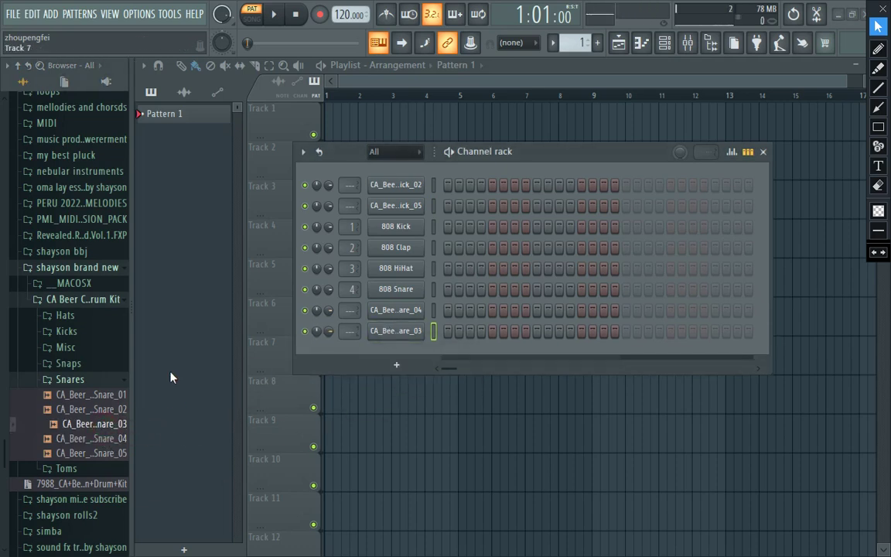
{"action": "left_click", "coordinate": [107, 414]}
{"action": "left_click_drag", "start_coordinate": [107, 417], "coordinate": [408, 340]}
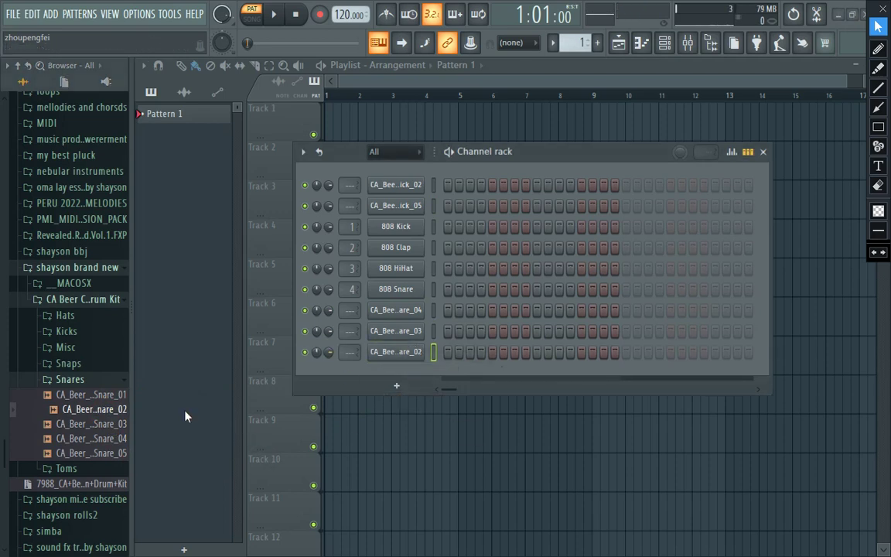
{"action": "left_click", "coordinate": [120, 382]}
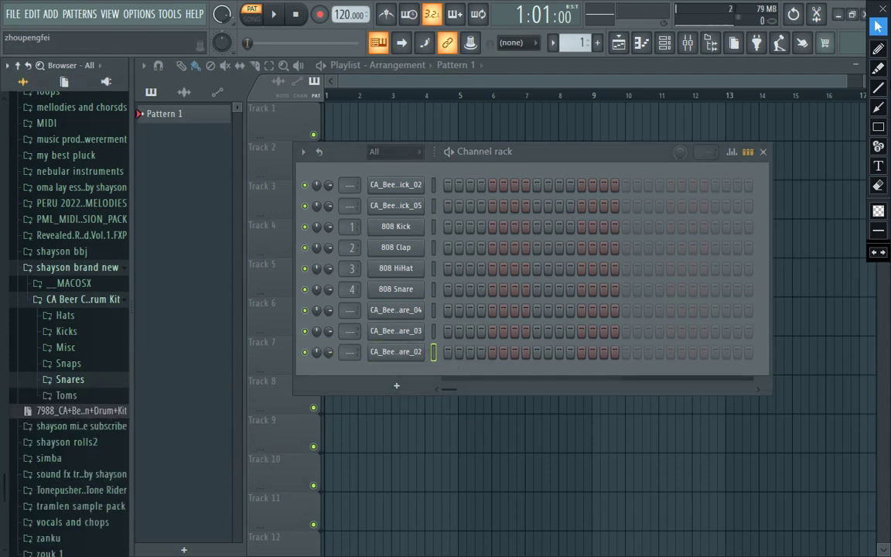
Write the red on-screen note "if u like my samples check email in the description and ccontact me" across the Channel rack.
{"action": "left_click", "coordinate": [878, 166]}
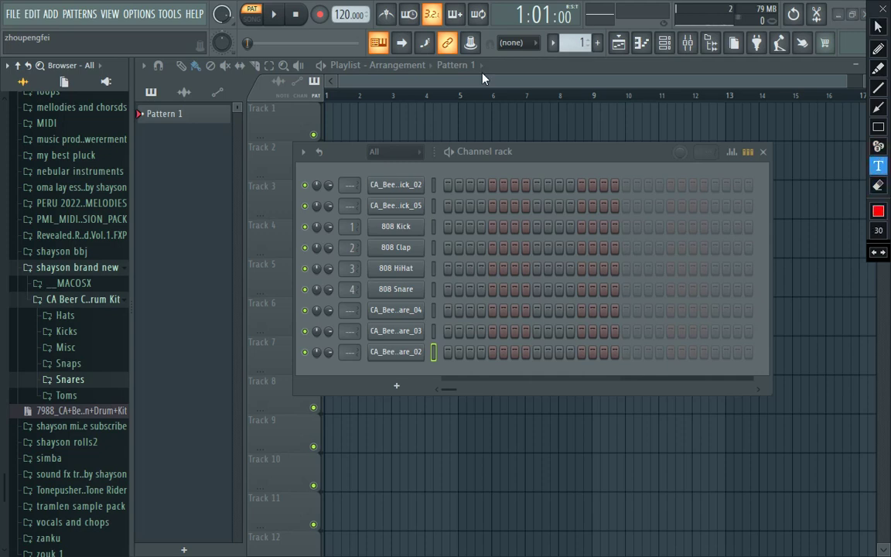
{"action": "left_click", "coordinate": [421, 133]}
{"action": "type", "text": "i"}
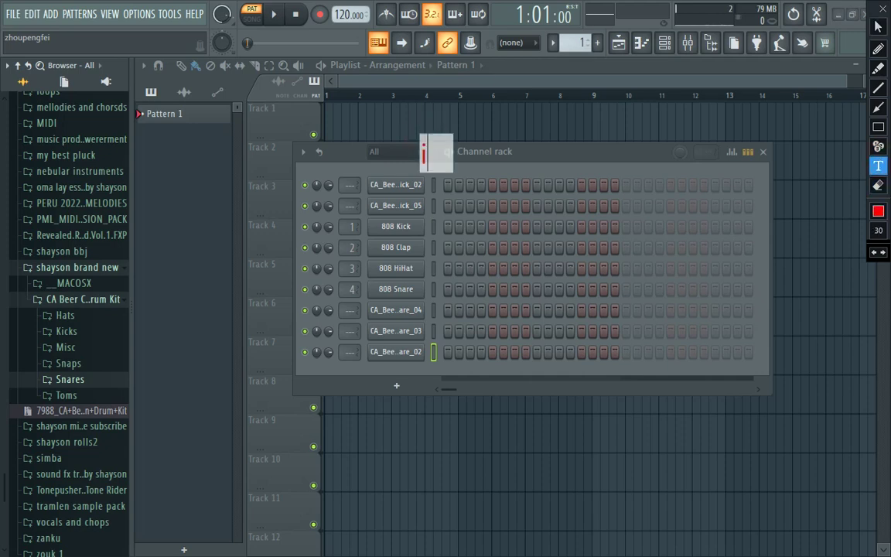
{"action": "type", "text": "f u"}
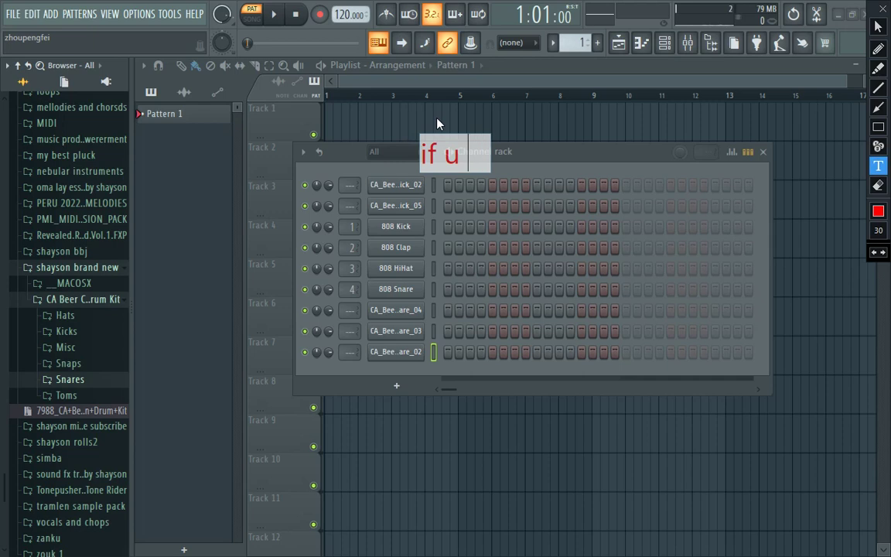
{"action": "type", "text": " like"}
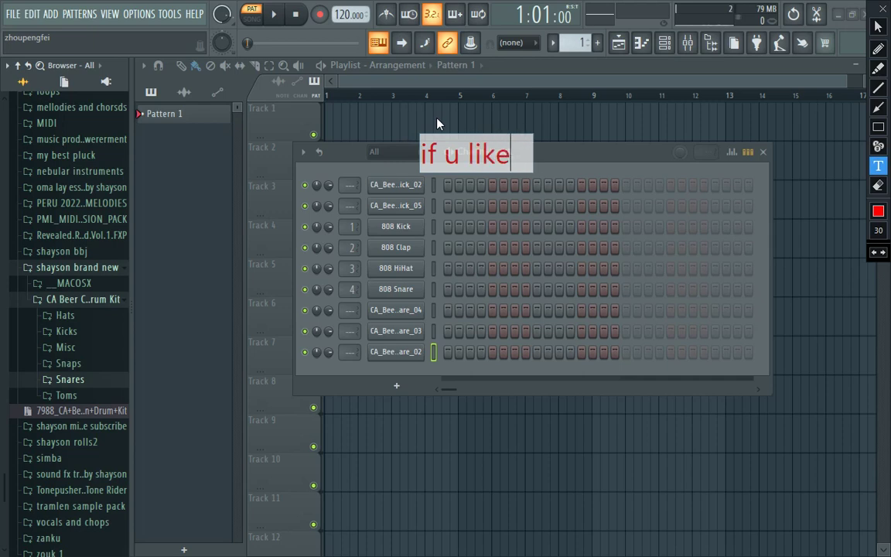
{"action": "type", "text": " my "}
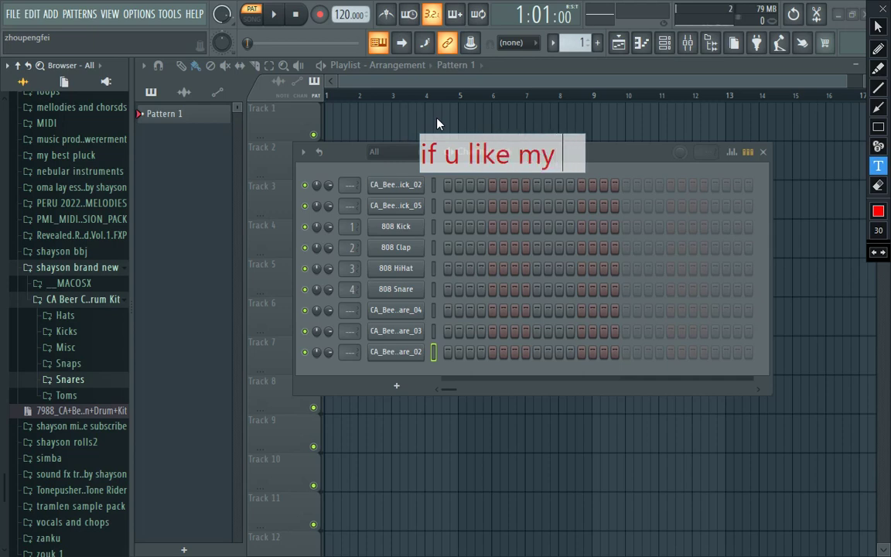
{"action": "type", "text": "sampl"}
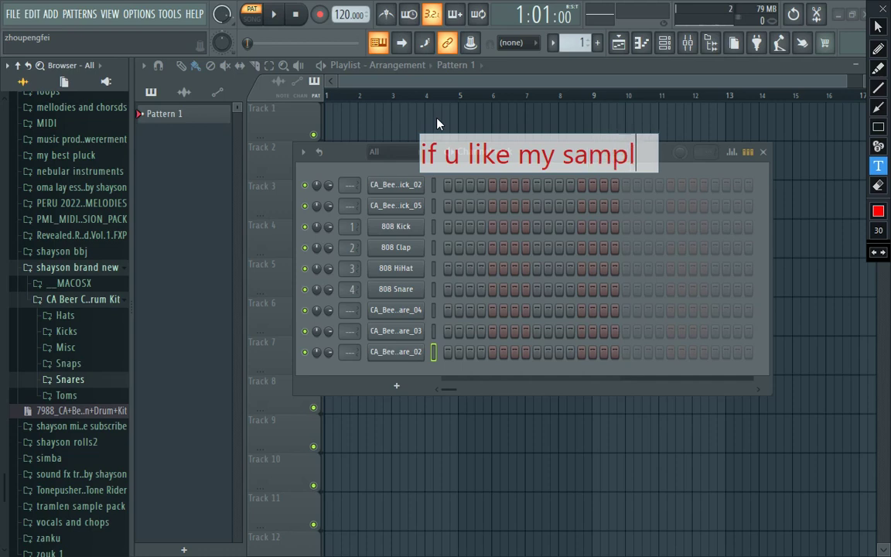
{"action": "type", "text": "es che"}
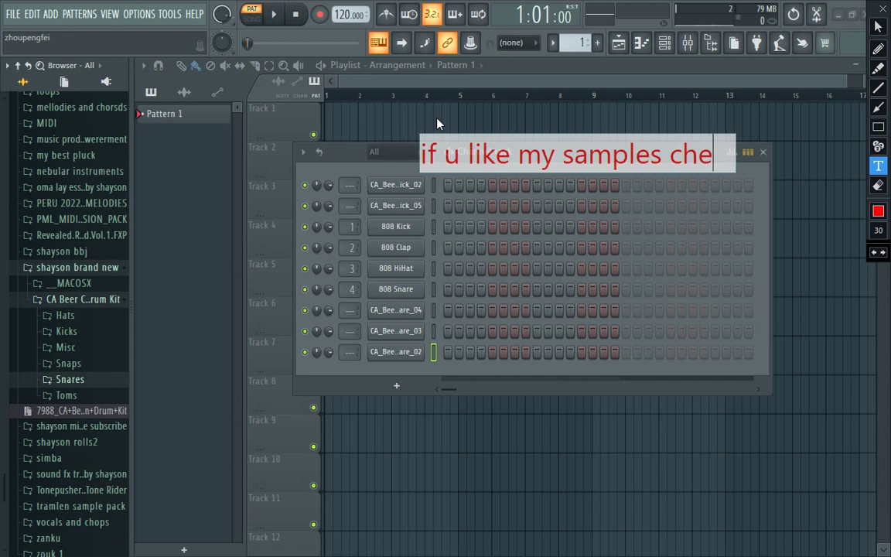
{"action": "type", "text": "ck "}
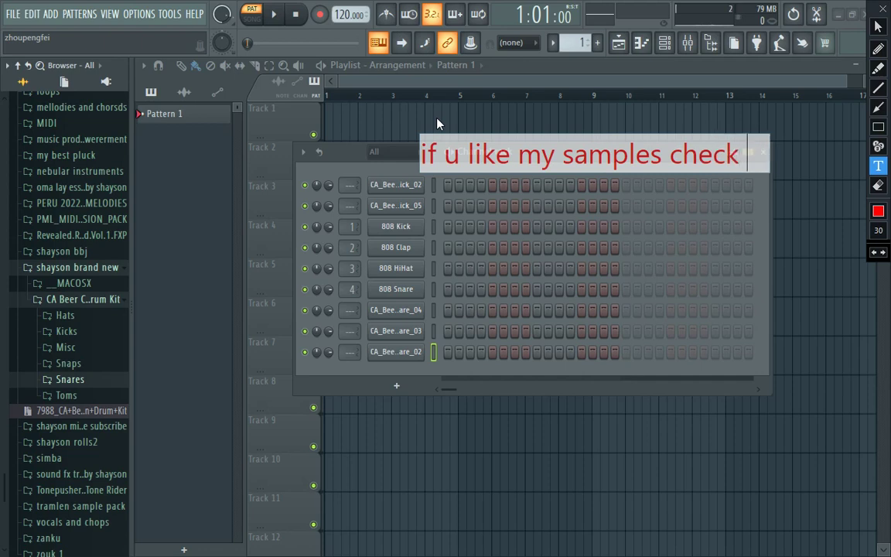
{"action": "type", "text": "emai"}
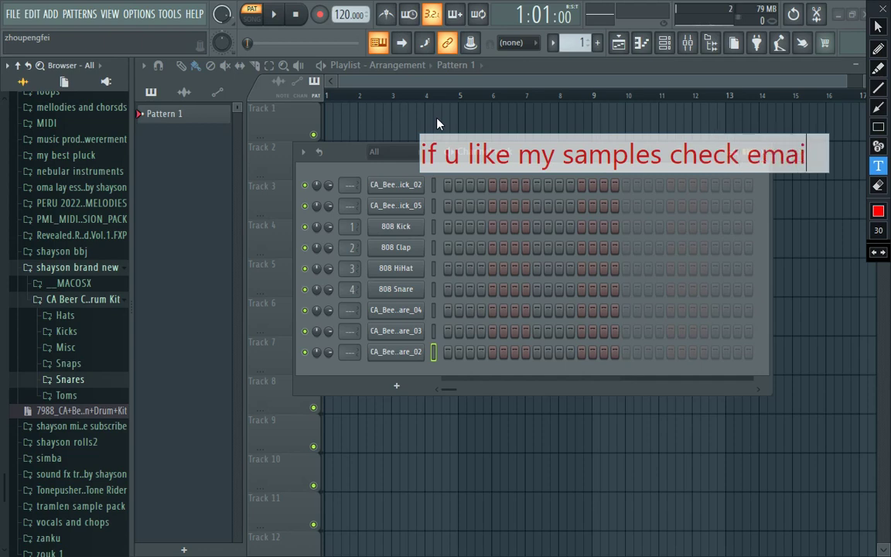
{"action": "type", "text": "l in "}
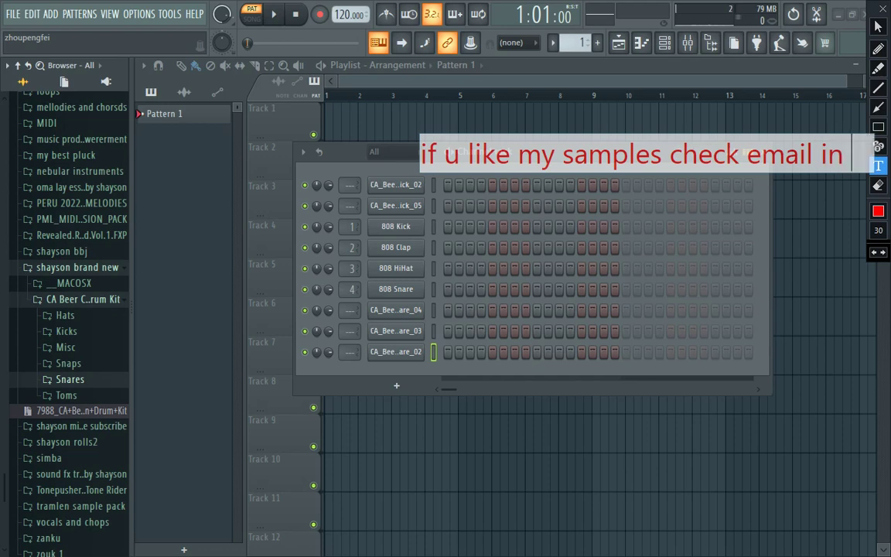
{"action": "type", "text": "the"}
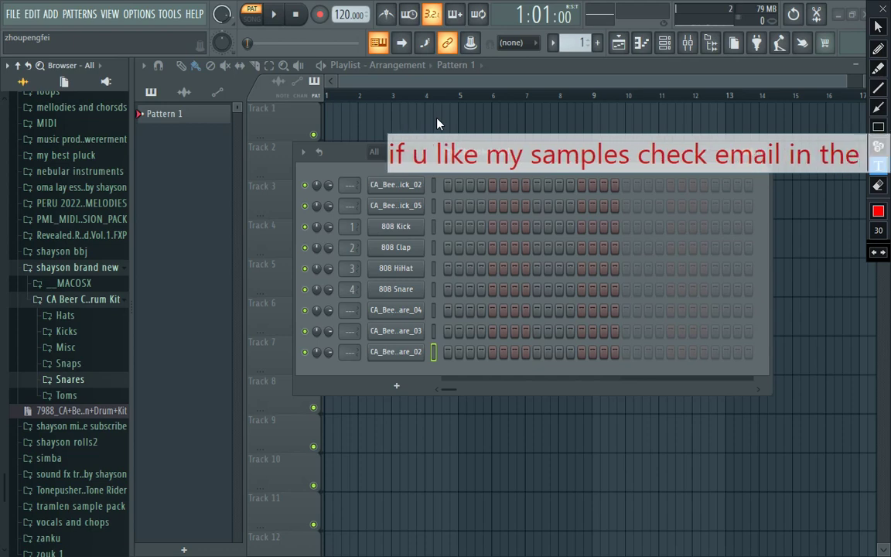
{"action": "type", "text": " de"}
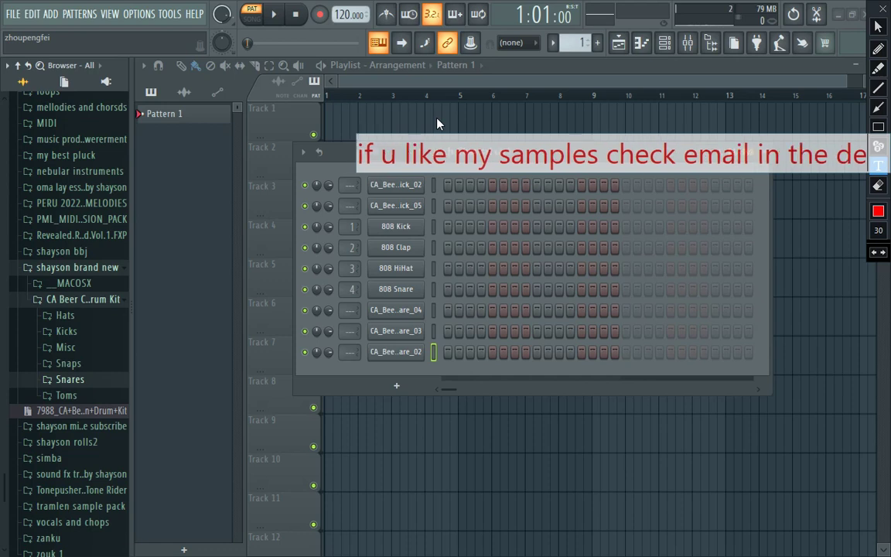
{"action": "type", "text": "scri"}
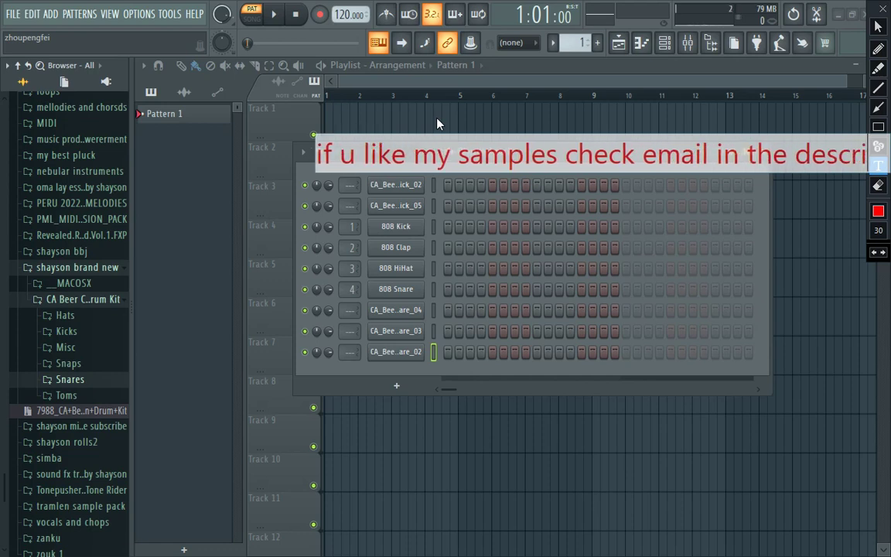
{"action": "type", "text": "ptio"}
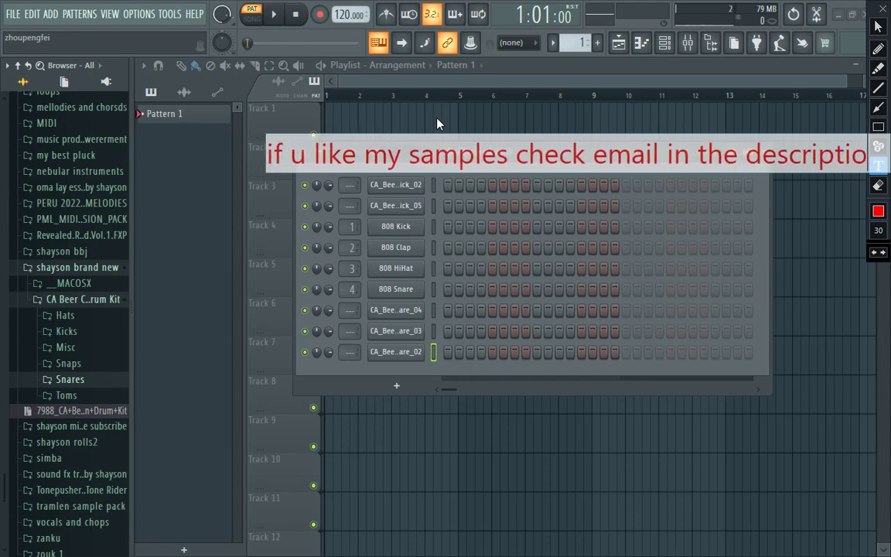
{"action": "type", "text": "n and ccontact me"}
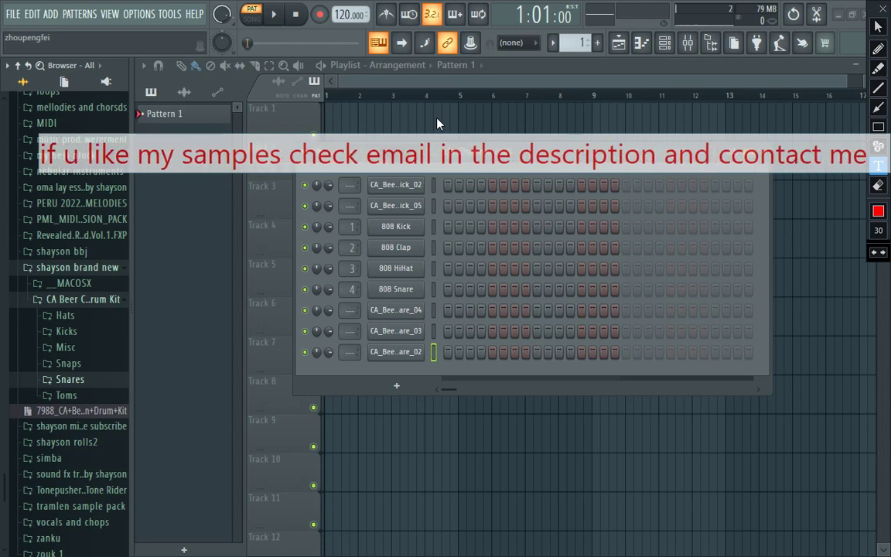
{"action": "left_click", "coordinate": [810, 122]}
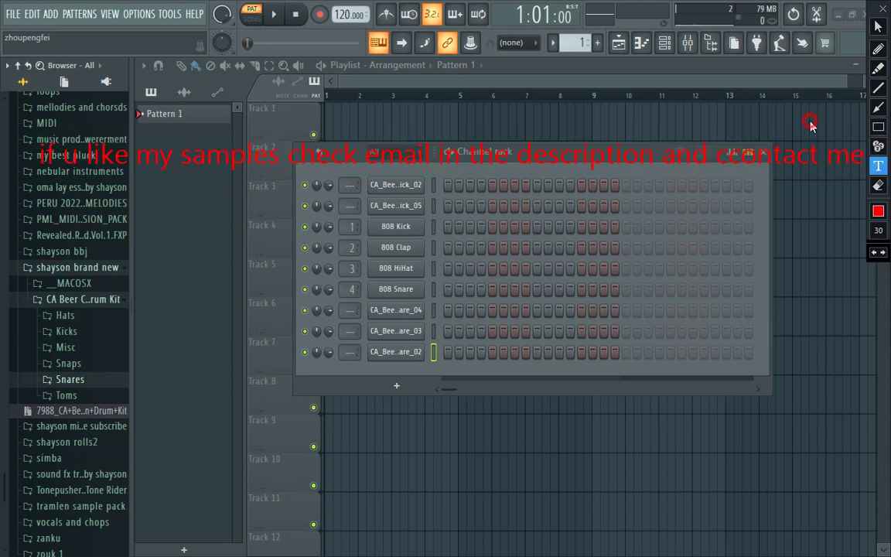
Erase the red note about the samples from the screen and return to the normal pointer.
{"action": "left_click", "coordinate": [878, 186]}
{"action": "left_click_drag", "start_coordinate": [851, 195], "coordinate": [4, 71]}
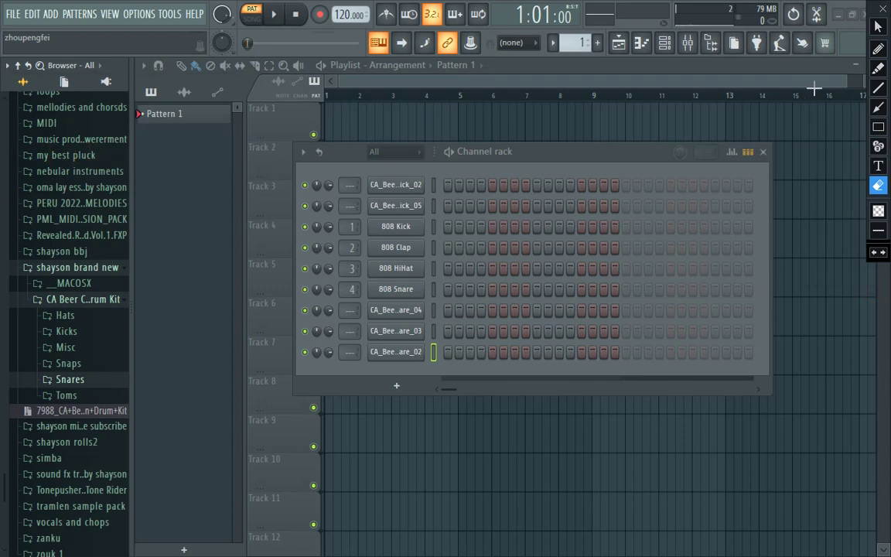
{"action": "left_click", "coordinate": [878, 30]}
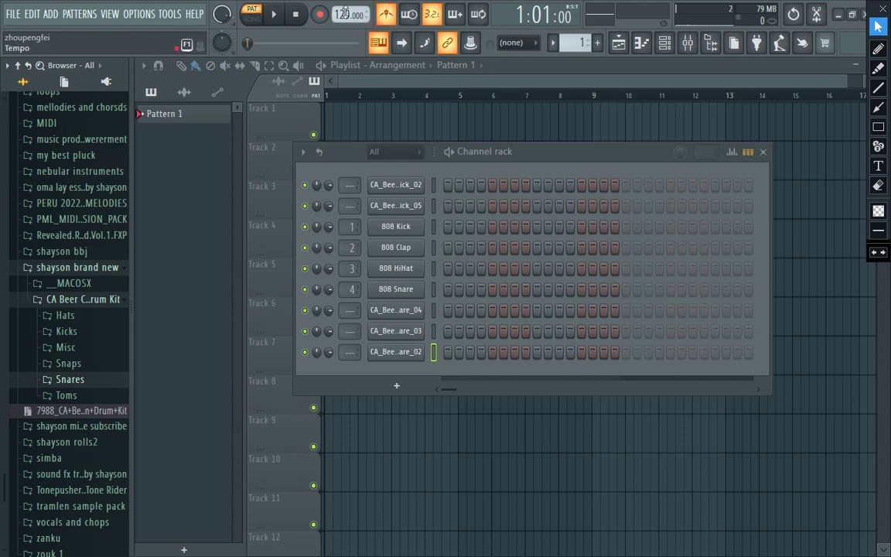
Start pattern playback, shift the Channel rack upward, and begin placing CA_Beer_Can_Kick_02 hits on every fourth step from step 1.
{"action": "left_click", "coordinate": [273, 14]}
{"action": "left_click_drag", "start_coordinate": [527, 151], "coordinate": [508, 96]}
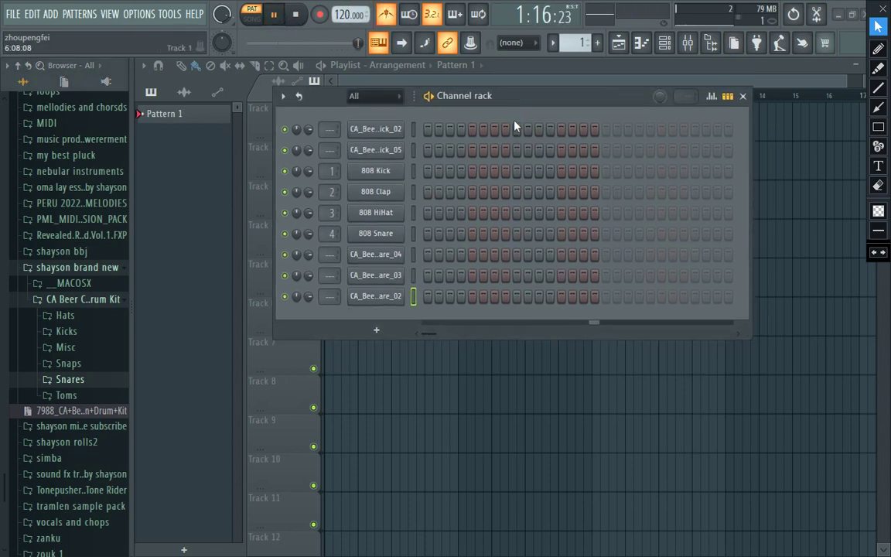
{"action": "left_click", "coordinate": [430, 130]}
{"action": "left_click", "coordinate": [429, 130]}
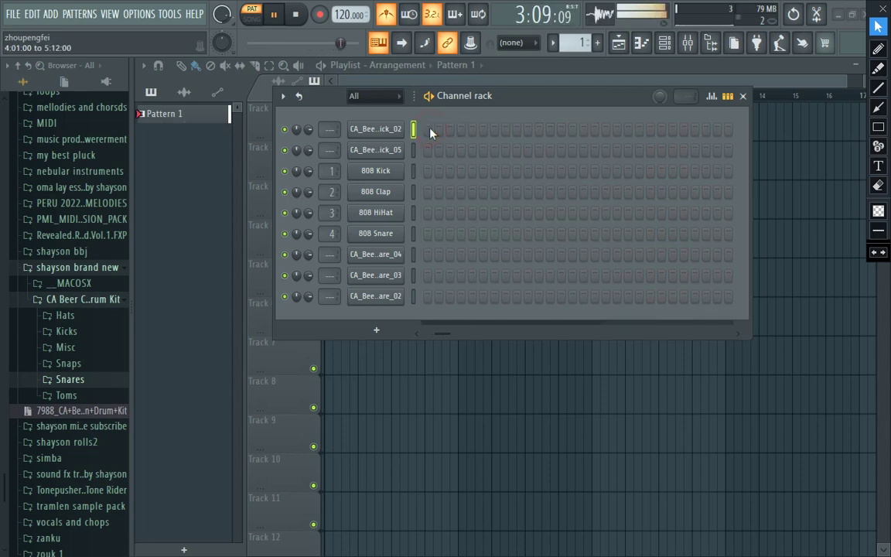
Place Pattern 1 at bar 1 of Track 1 and continue the CA_Beer_Can_Kick_02 hits on every fourth step through bar 4.
{"action": "left_click_drag", "start_coordinate": [504, 101], "coordinate": [490, 194]}
{"action": "left_click", "coordinate": [338, 129]}
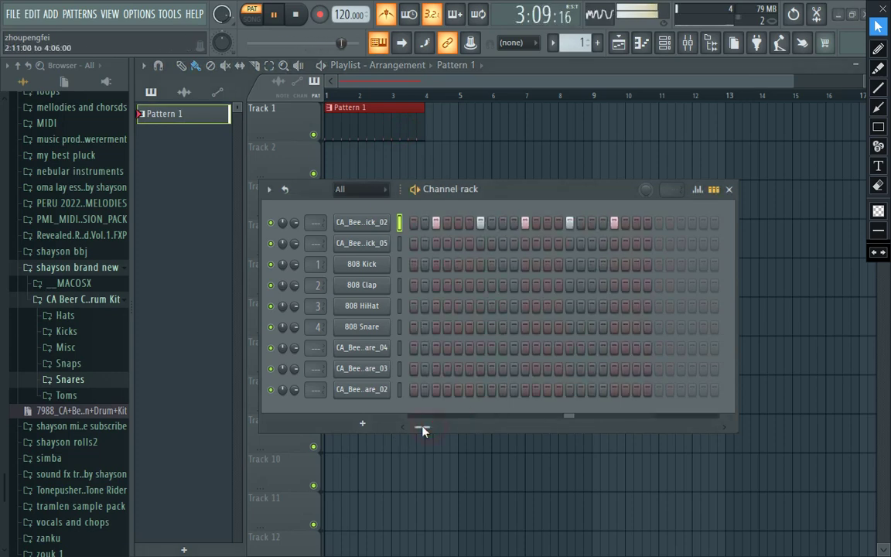
{"action": "left_click", "coordinate": [547, 224]}
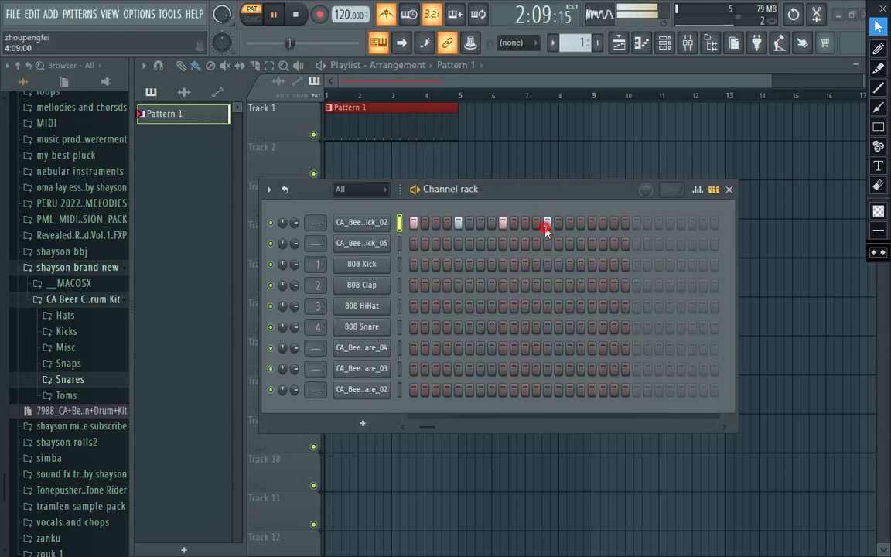
{"action": "left_click", "coordinate": [547, 224]}
{"action": "left_click", "coordinate": [547, 224]}
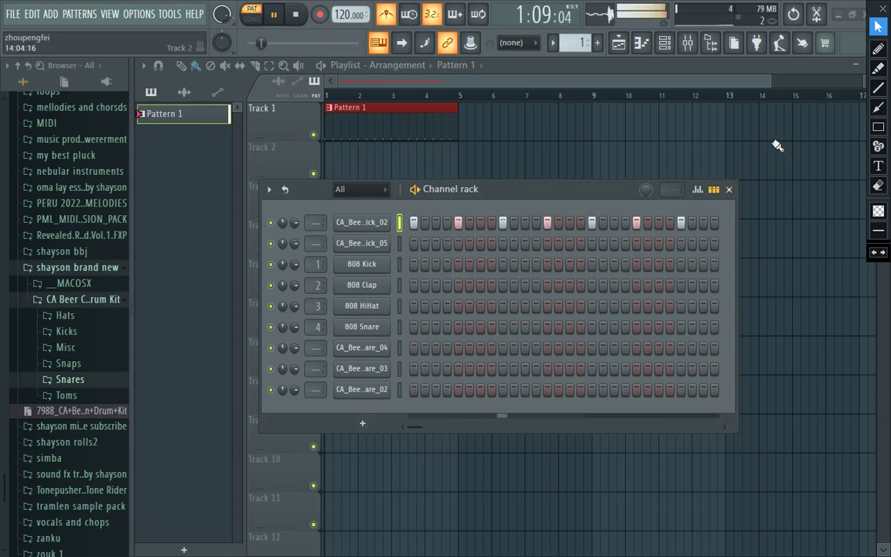
Write the red on-screen note "hope u see what am doing" over the Channel rack.
{"action": "left_click", "coordinate": [876, 164]}
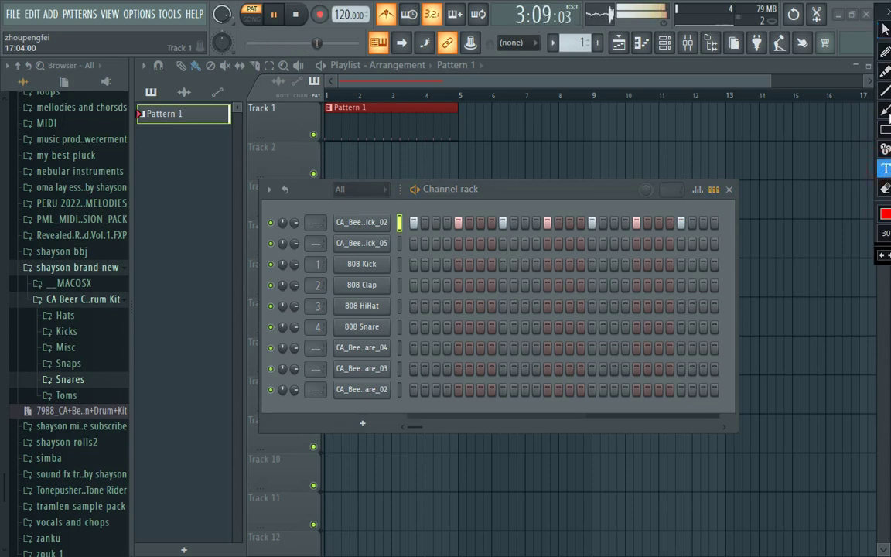
{"action": "left_click", "coordinate": [635, 202]}
{"action": "type", "text": "hope u see "}
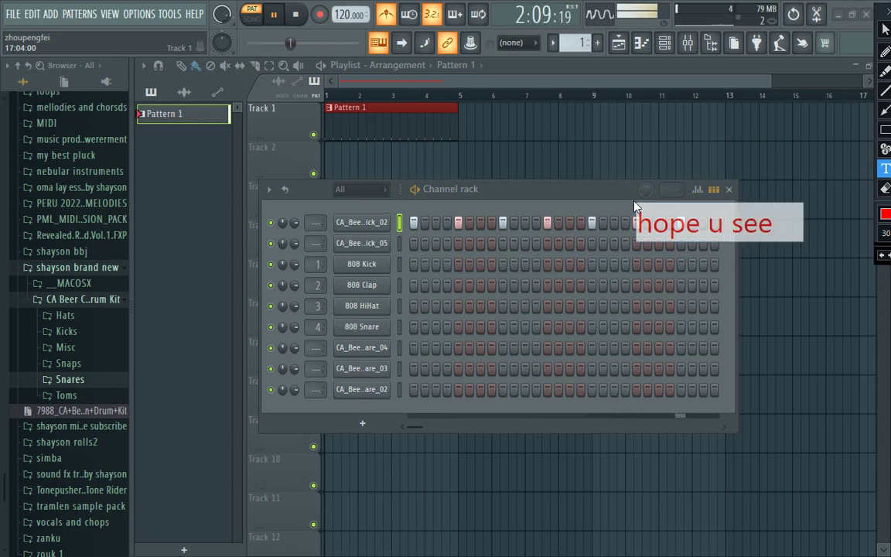
{"action": "type", "text": "what am doing"}
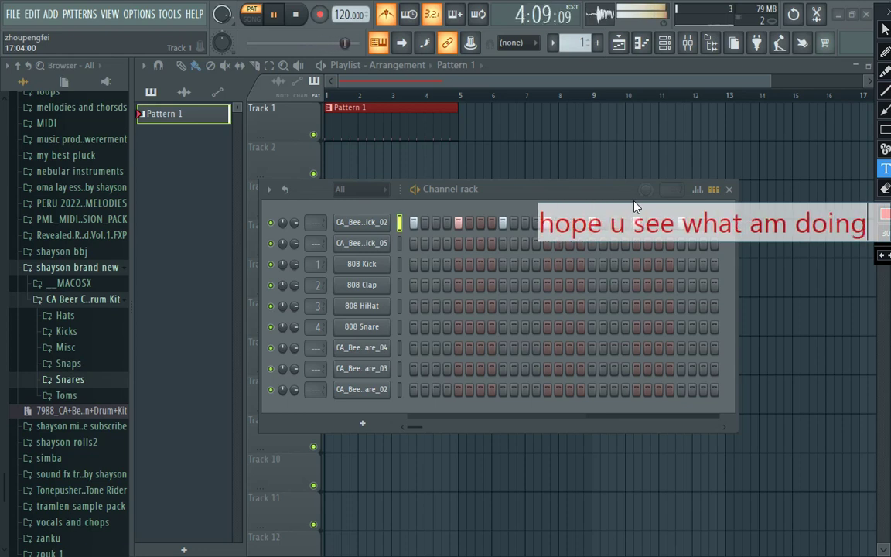
{"action": "left_click", "coordinate": [730, 72]}
Erase the red note, return to the normal pointer, and move the annotation toolbar slightly inward.
{"action": "left_click", "coordinate": [885, 188]}
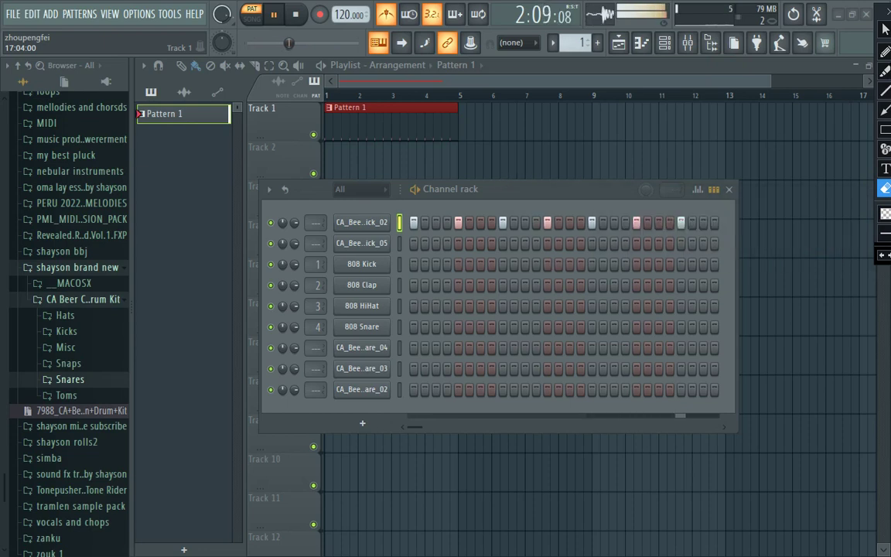
{"action": "left_click", "coordinate": [886, 30]}
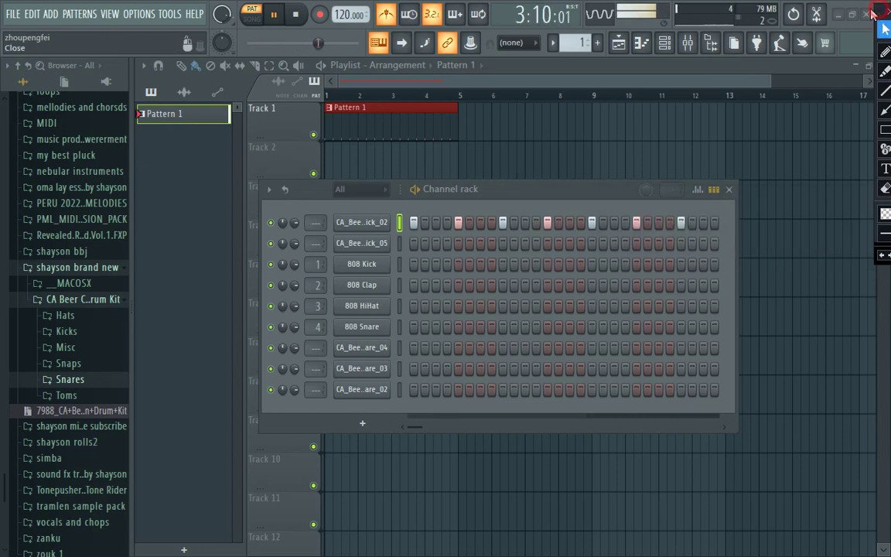
{"action": "left_click_drag", "start_coordinate": [877, 11], "coordinate": [858, 9]}
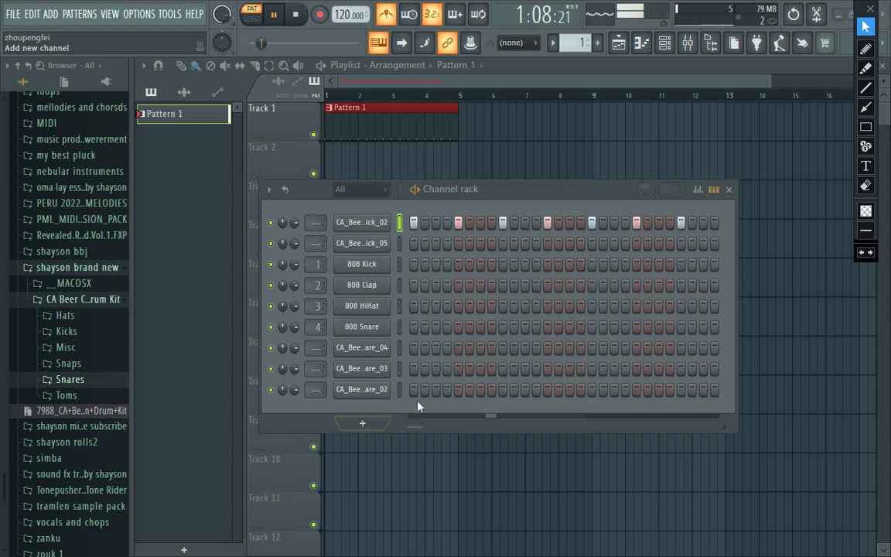
Add CA_Beer_Can_Snare_03 hits on every eighth step starting from step 5, across the four-bar pattern.
{"action": "left_click", "coordinate": [459, 370]}
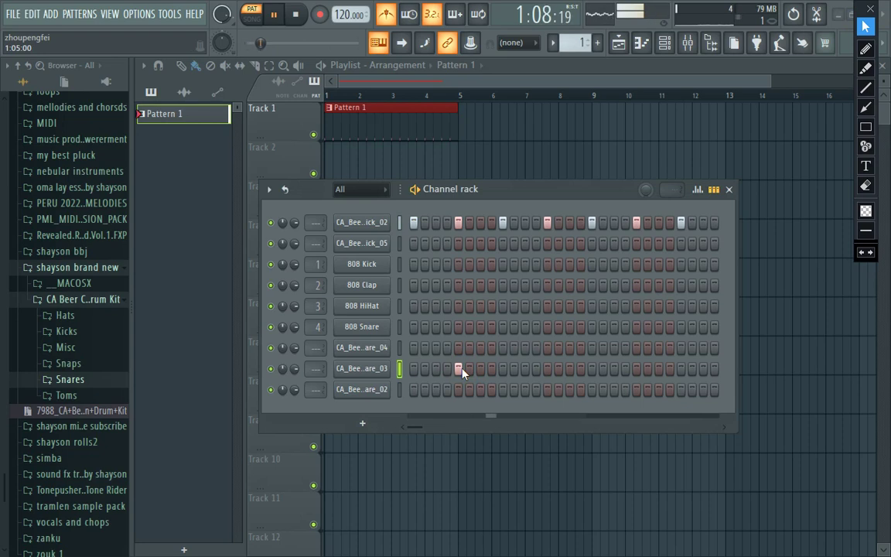
{"action": "left_click", "coordinate": [548, 369]}
{"action": "scroll", "coordinate": [549, 375], "scroll_direction": "right", "scroll_amount": 1}
{"action": "left_click", "coordinate": [549, 374]}
{"action": "right_click", "coordinate": [549, 374]}
{"action": "scroll", "coordinate": [549, 374], "scroll_direction": "right", "scroll_amount": 1}
{"action": "left_click", "coordinate": [549, 374]}
{"action": "scroll", "coordinate": [549, 374], "scroll_direction": "right", "scroll_amount": 2}
{"action": "left_click", "coordinate": [550, 375]}
{"action": "scroll", "coordinate": [550, 374], "scroll_direction": "right", "scroll_amount": 2}
{"action": "left_click", "coordinate": [550, 374]}
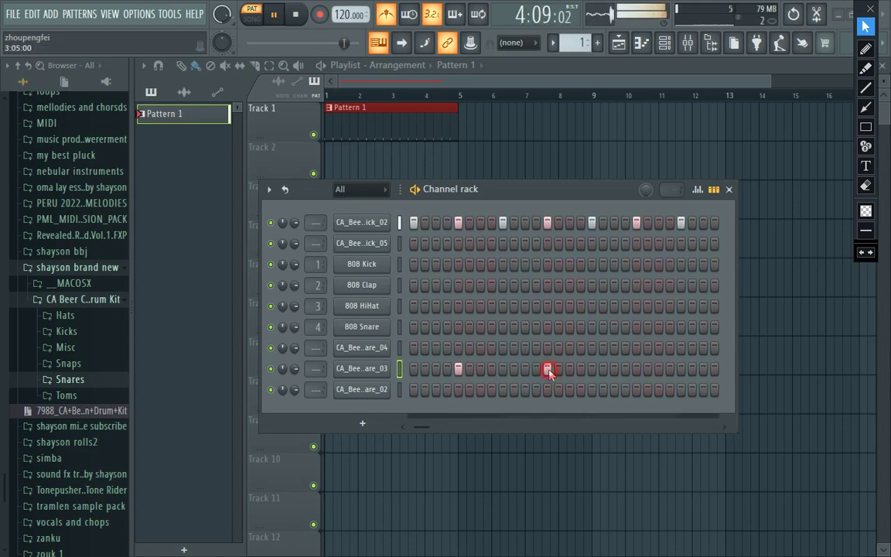
{"action": "scroll", "coordinate": [549, 375], "scroll_direction": "right", "scroll_amount": 1}
{"action": "scroll", "coordinate": [549, 374], "scroll_direction": "left", "scroll_amount": 11}
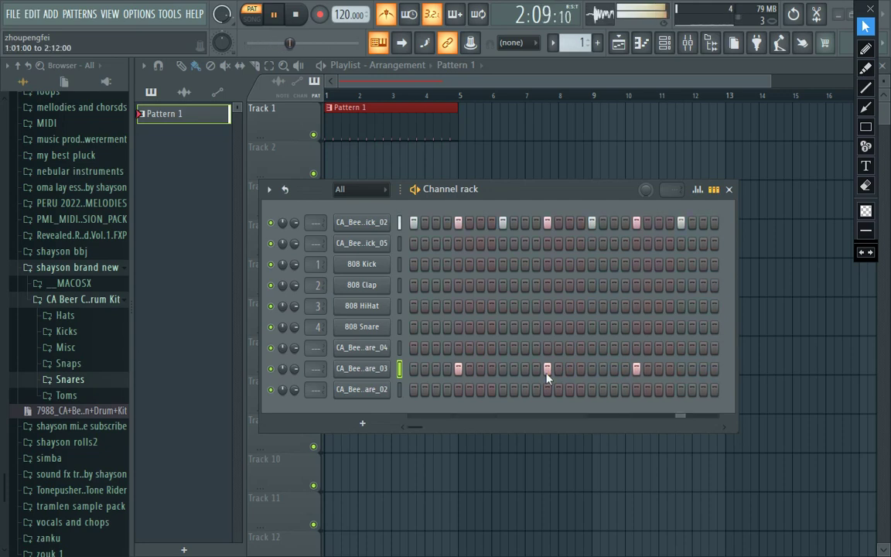
Copy the CA_Beer_Can_Snare_03 step sequence to the CA_Beer_Can_Snare_02 channel.
{"action": "right_click", "coordinate": [379, 373]}
{"action": "left_click", "coordinate": [564, 370]}
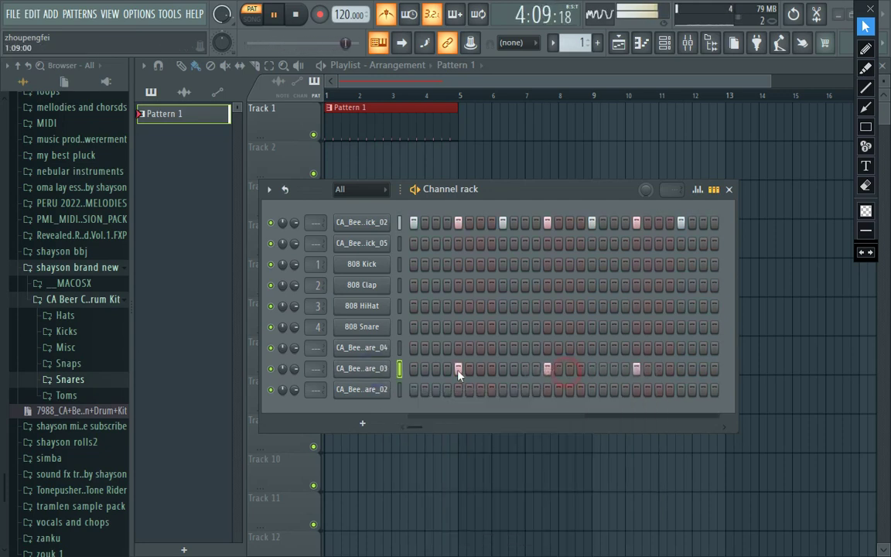
{"action": "right_click", "coordinate": [371, 389]}
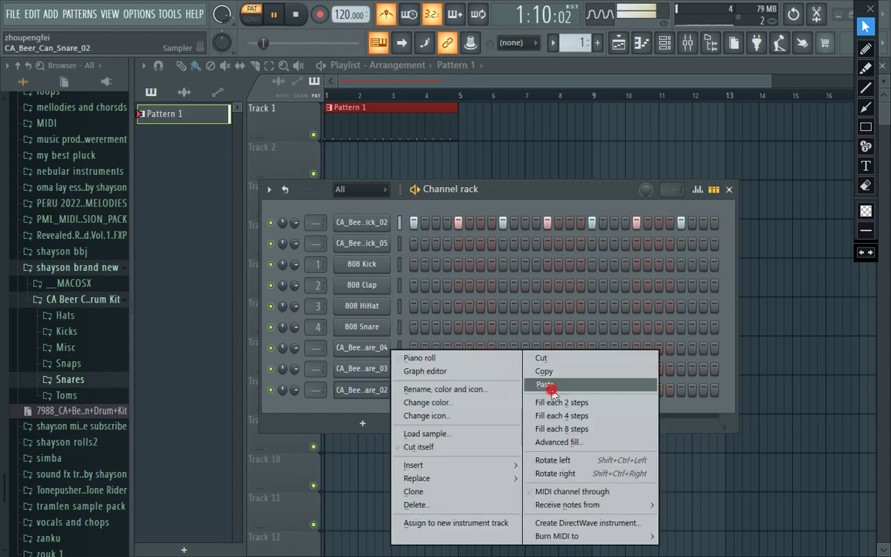
{"action": "left_click", "coordinate": [545, 385]}
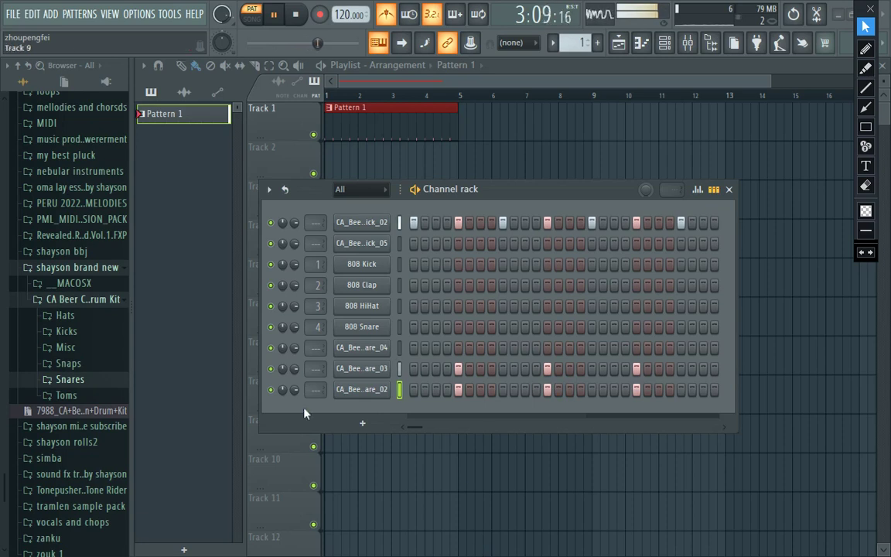
Add CA_Beer_Can_Snare_02 from the kit's Snares folder as a second, duplicate channel at the end of the Channel rack.
{"action": "left_click", "coordinate": [106, 381]}
{"action": "left_click", "coordinate": [111, 412]}
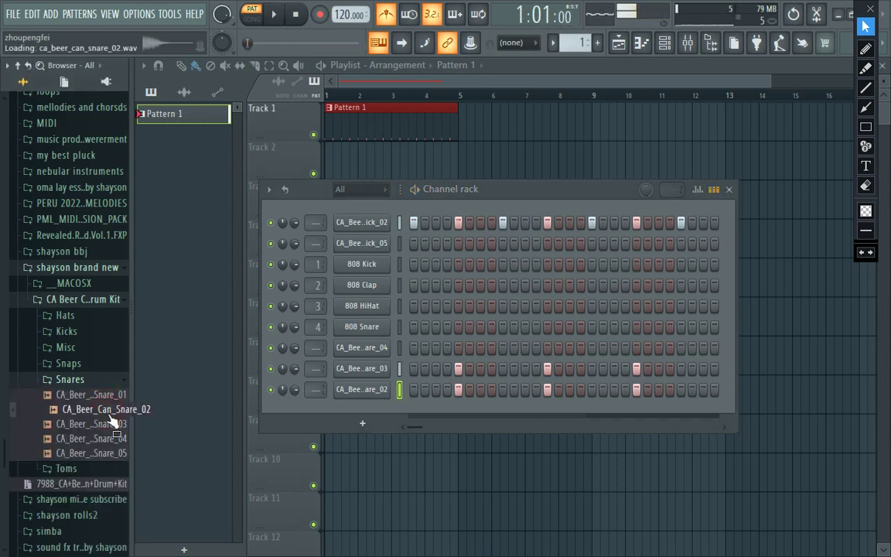
{"action": "left_click_drag", "start_coordinate": [110, 413], "coordinate": [346, 407]}
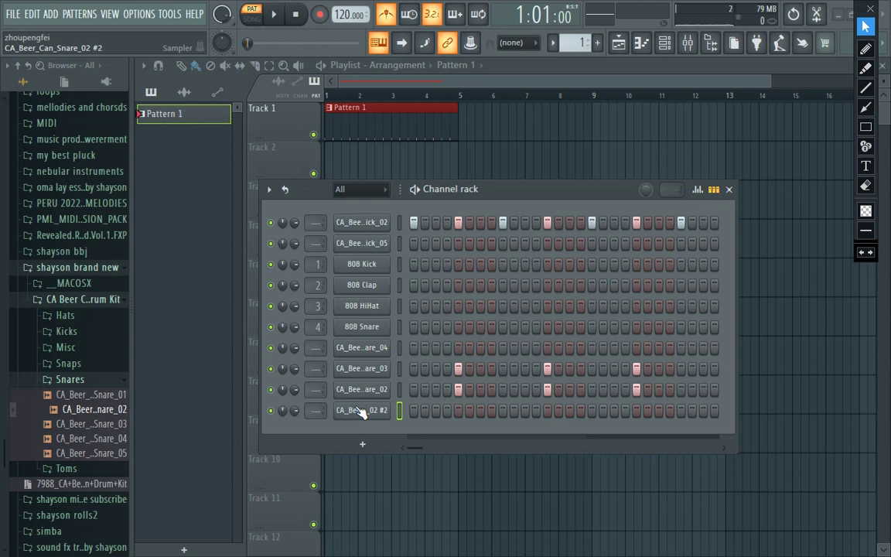
Copy the step sequence of the first CA_Beer_Can_Snare_02 channel to its new duplicate channel.
{"action": "key", "text": "ctrl+z"}
{"action": "key", "text": "ctrl+z"}
{"action": "right_click", "coordinate": [367, 396]}
{"action": "left_click", "coordinate": [528, 369]}
{"action": "right_click", "coordinate": [390, 408]}
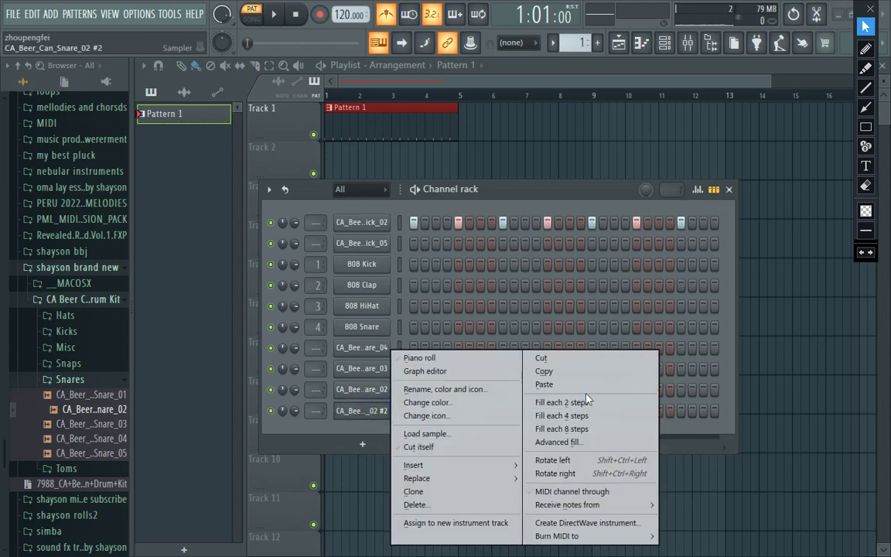
{"action": "left_click", "coordinate": [588, 395]}
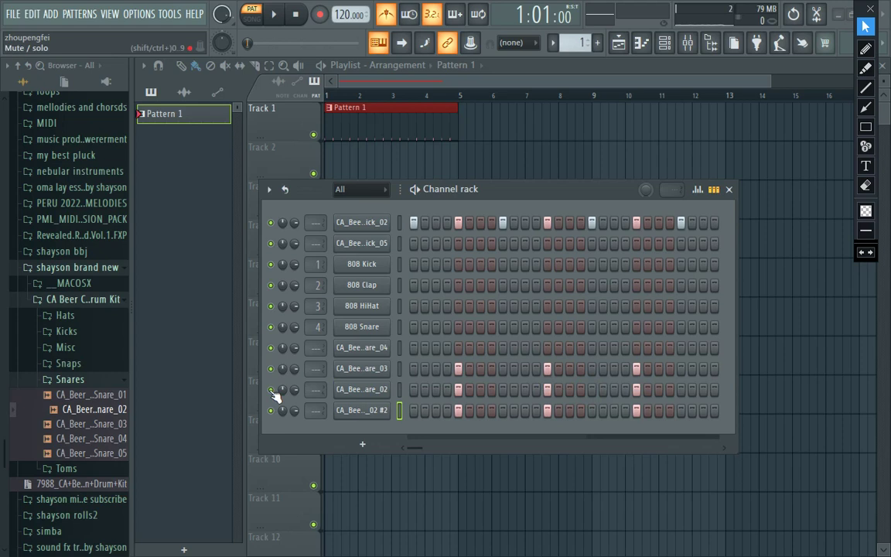
Play the pattern with the first CA_Beer_Can_Snare_02 channel muted and lower the duplicate's volume to about 51%.
{"action": "key", "text": "space"}
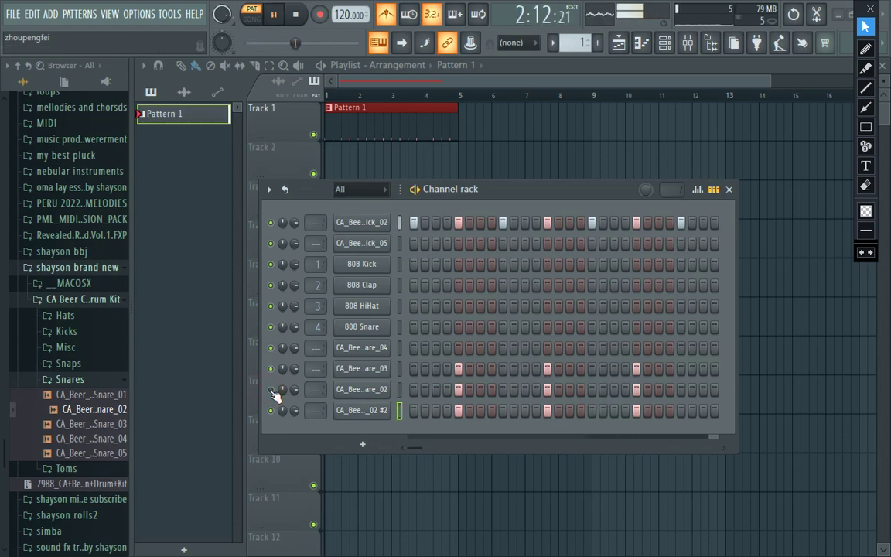
{"action": "left_click", "coordinate": [271, 390]}
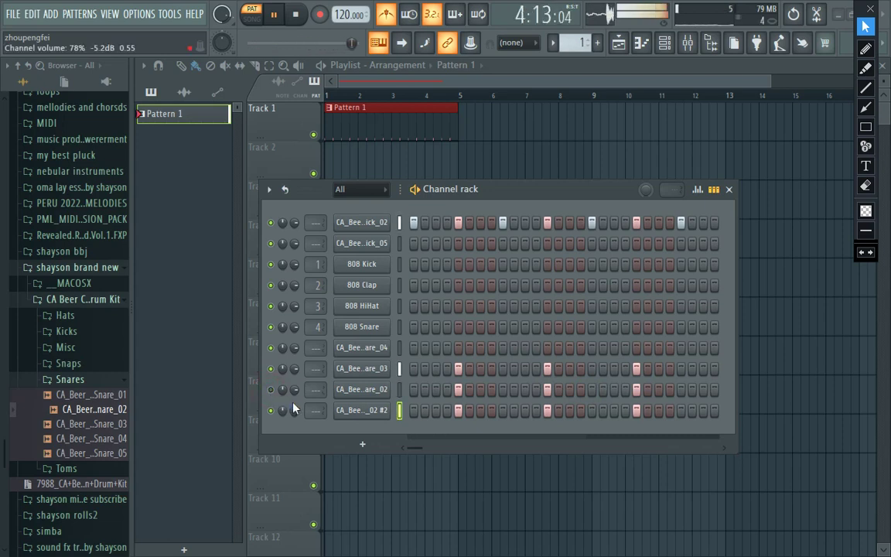
{"action": "left_click_drag", "start_coordinate": [283, 410], "coordinate": [282, 427]}
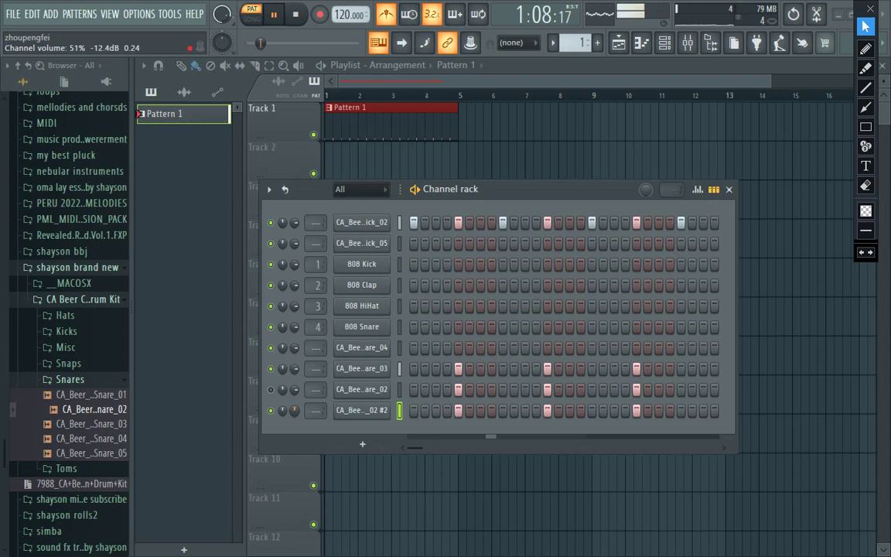
{"action": "left_click", "coordinate": [295, 409]}
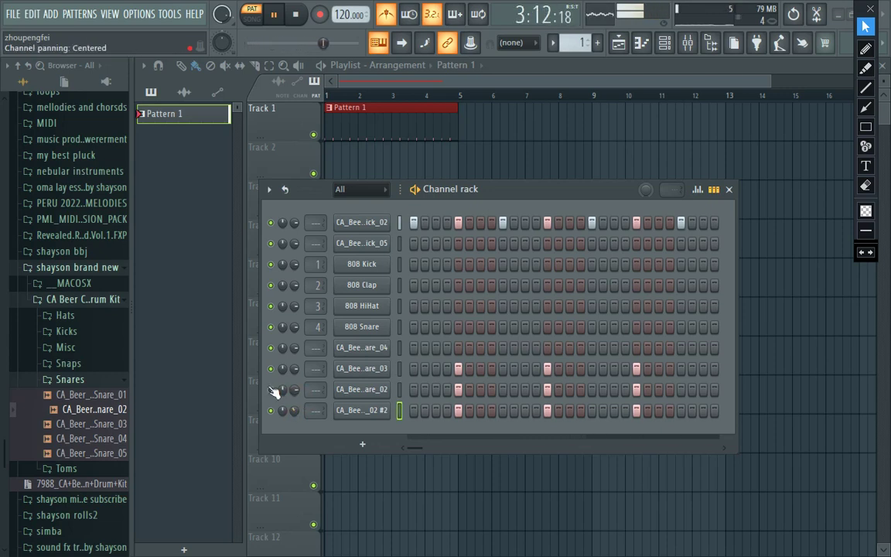
Lower the first CA_Beer_Can_Snare_02 channel's volume, pan it 100% right and pan its duplicate to the left.
{"action": "left_click_drag", "start_coordinate": [295, 389], "coordinate": [283, 426]}
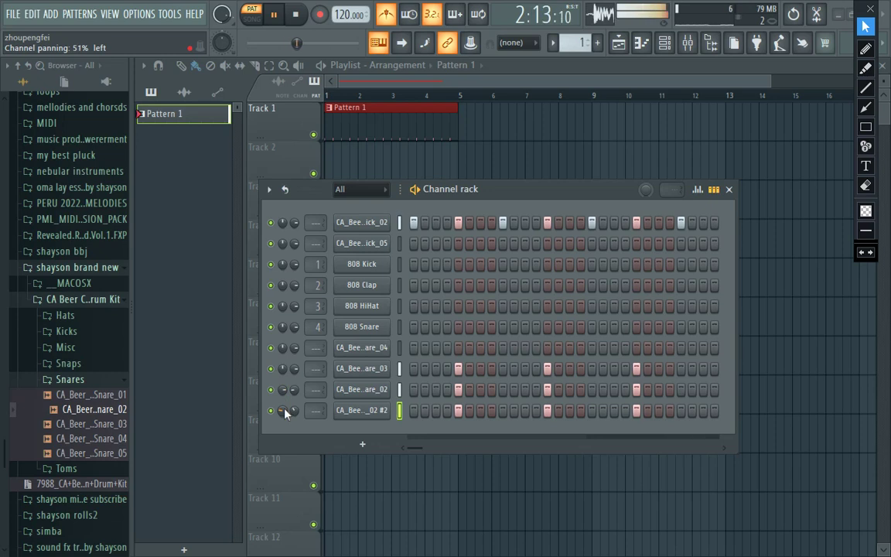
{"action": "left_click_drag", "start_coordinate": [295, 389], "coordinate": [295, 398]}
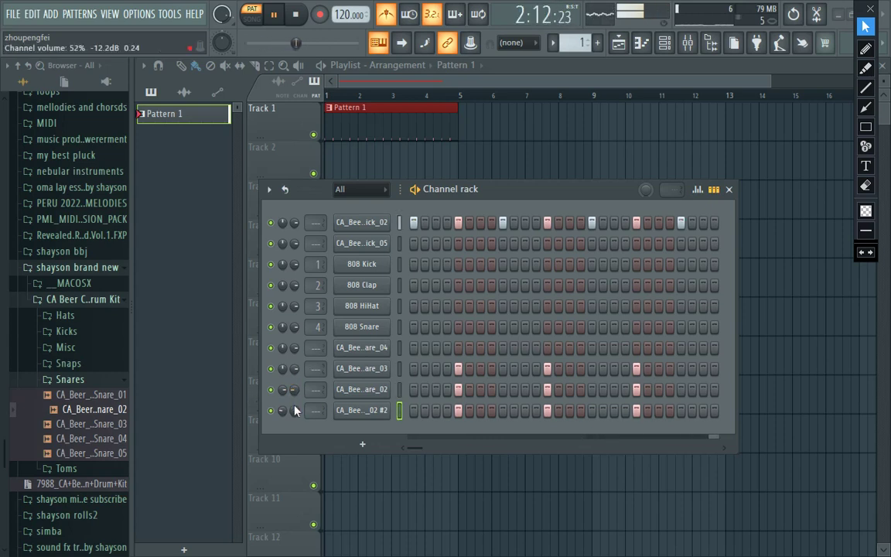
{"action": "left_click", "coordinate": [272, 390]}
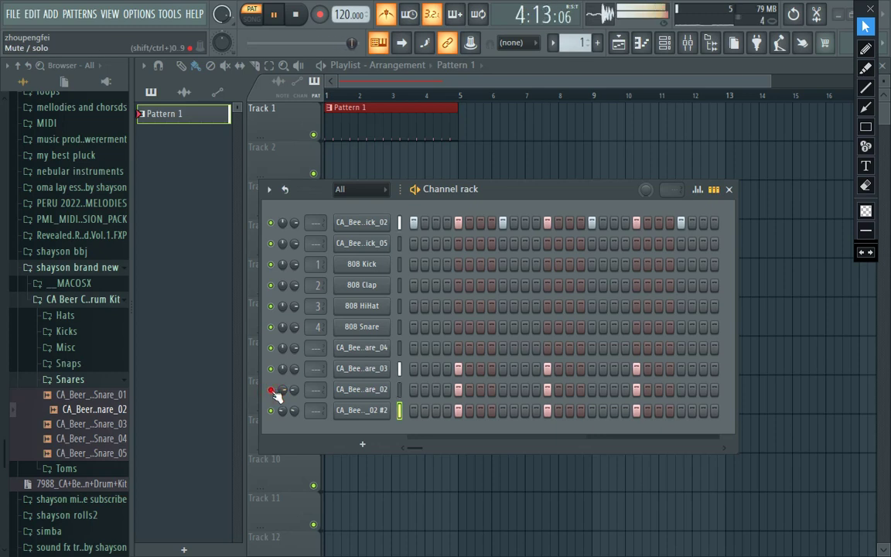
{"action": "left_click_drag", "start_coordinate": [283, 390], "coordinate": [283, 368]}
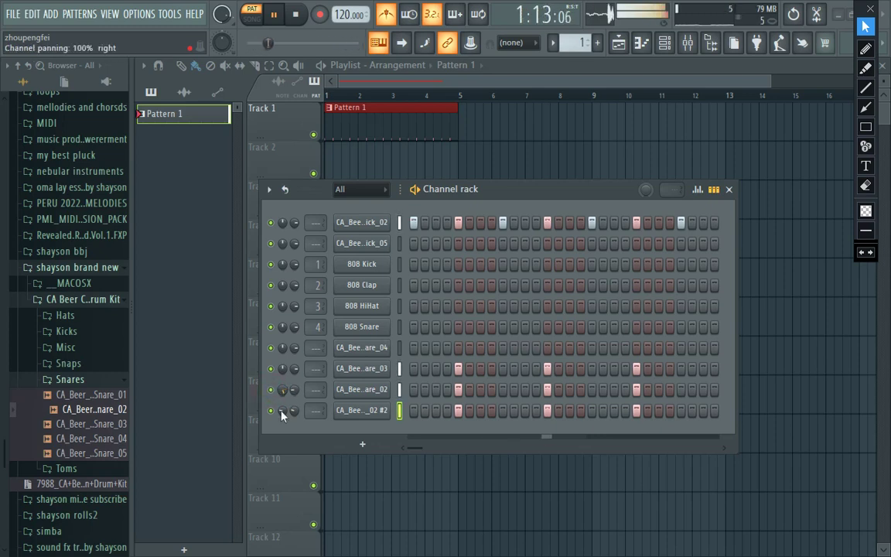
{"action": "left_click_drag", "start_coordinate": [282, 412], "coordinate": [282, 425]}
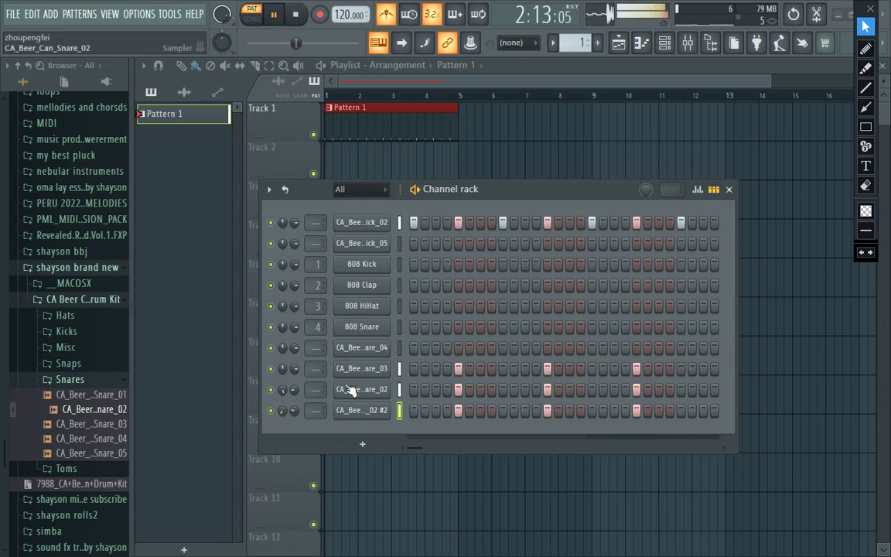
{"action": "left_click", "coordinate": [272, 368]}
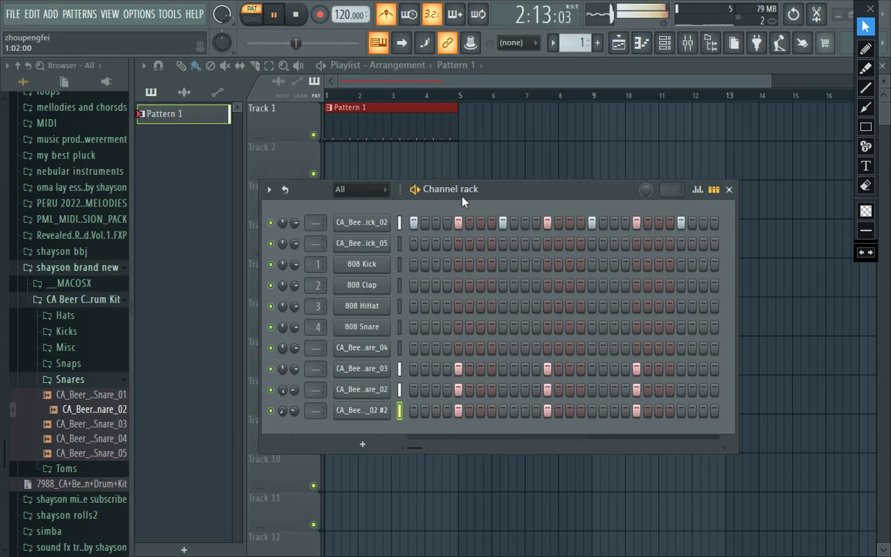
Move the Channel rack lower over the Playlist and check the kit's Misc folder, leaving the Snares and Misc folders collapsed.
{"action": "left_click_drag", "start_coordinate": [499, 196], "coordinate": [471, 249]}
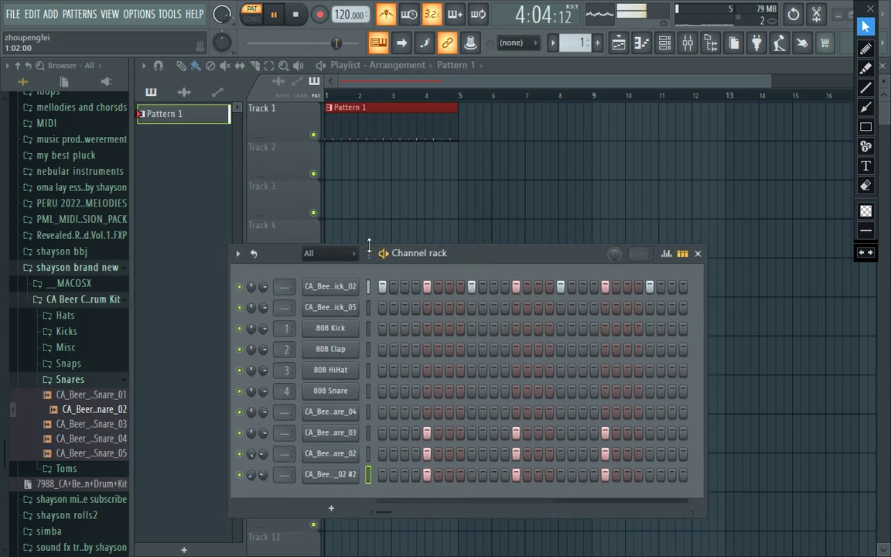
{"action": "left_click", "coordinate": [104, 380]}
{"action": "left_click", "coordinate": [105, 350]}
{"action": "left_click", "coordinate": [103, 375]}
{"action": "left_click", "coordinate": [113, 348]}
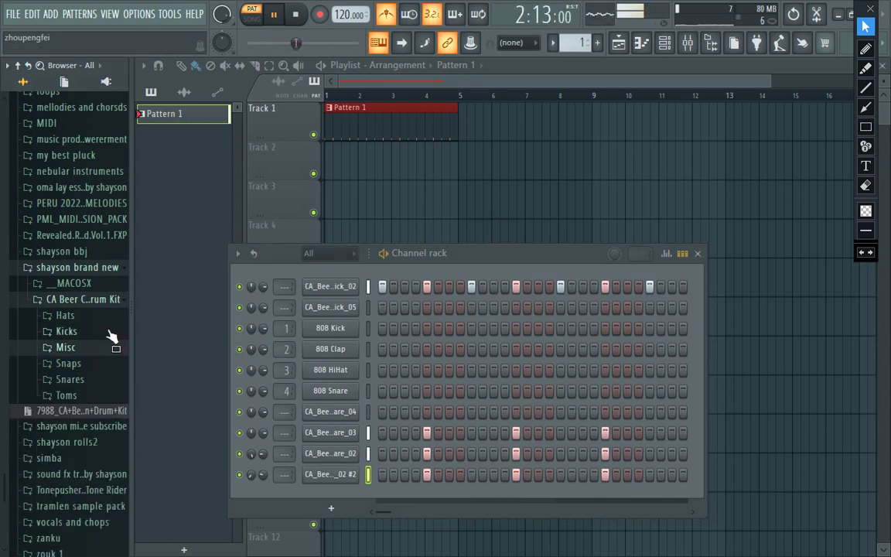
Audition the samples in the kit's Hats folder and add CA_Beer_Can_Hat_1 as a channel between 808 Clap and 808 HiHat.
{"action": "left_click", "coordinate": [109, 318]}
{"action": "left_click", "coordinate": [102, 345]}
{"action": "left_click", "coordinate": [102, 359]}
{"action": "left_click", "coordinate": [100, 374]}
{"action": "left_click", "coordinate": [106, 389]}
{"action": "left_click", "coordinate": [103, 346]}
{"action": "left_click", "coordinate": [101, 330]}
{"action": "left_click_drag", "start_coordinate": [102, 331], "coordinate": [320, 368]}
Try CA_Beer_Can_Hat_1 hits on step 3 combined with step 5, 6 or 7, replaying the pattern for each placement.
{"action": "left_click", "coordinate": [405, 371]}
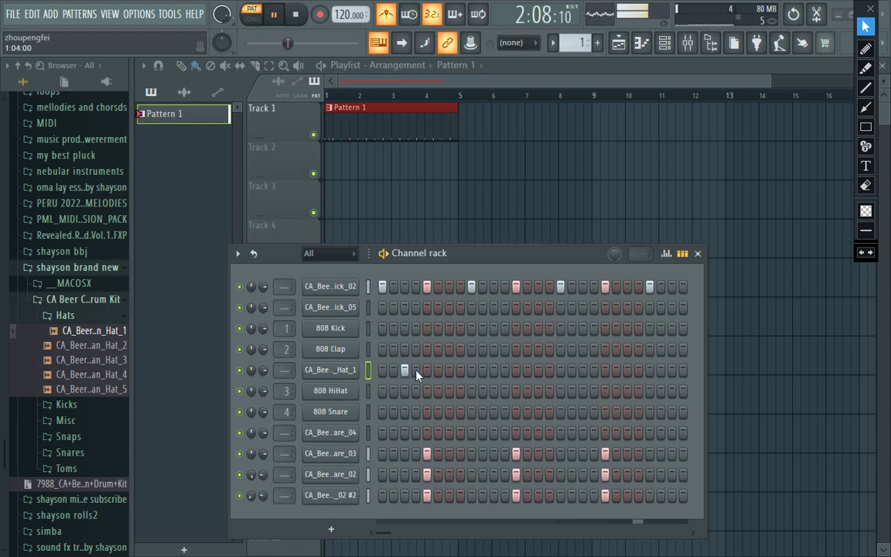
{"action": "left_click", "coordinate": [427, 370]}
{"action": "key", "text": "space"}
{"action": "key", "text": "space"}
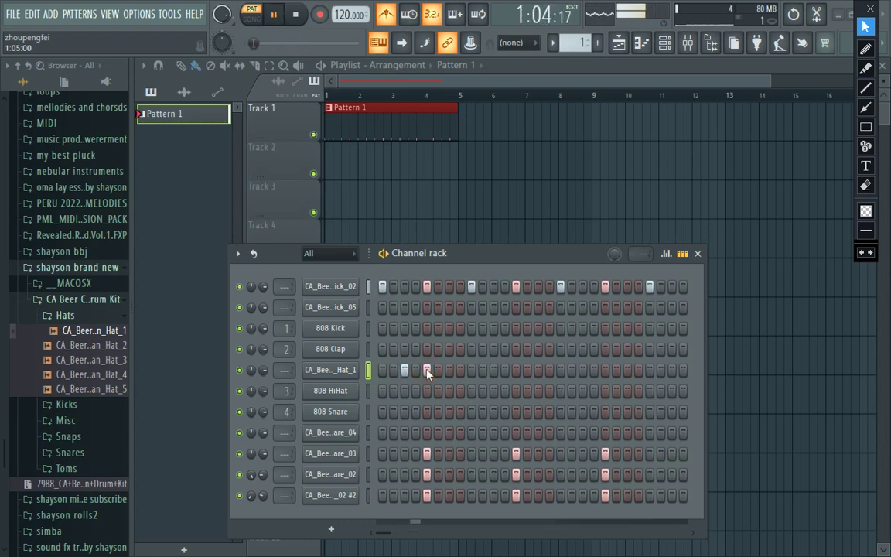
{"action": "left_click", "coordinate": [426, 371]}
{"action": "left_click", "coordinate": [439, 371]}
{"action": "key", "text": "space"}
{"action": "key", "text": "space"}
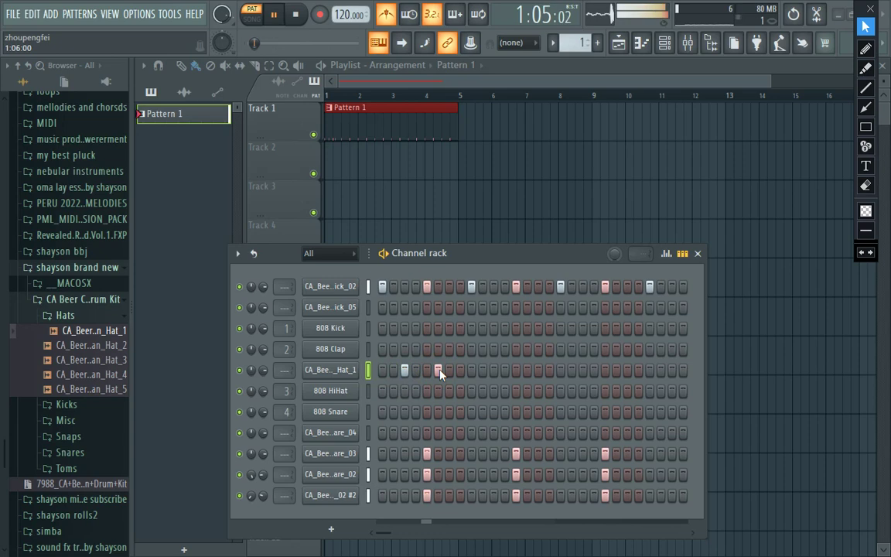
{"action": "left_click", "coordinate": [439, 371]}
{"action": "left_click", "coordinate": [450, 371]}
{"action": "key", "text": "space"}
{"action": "key", "text": "space"}
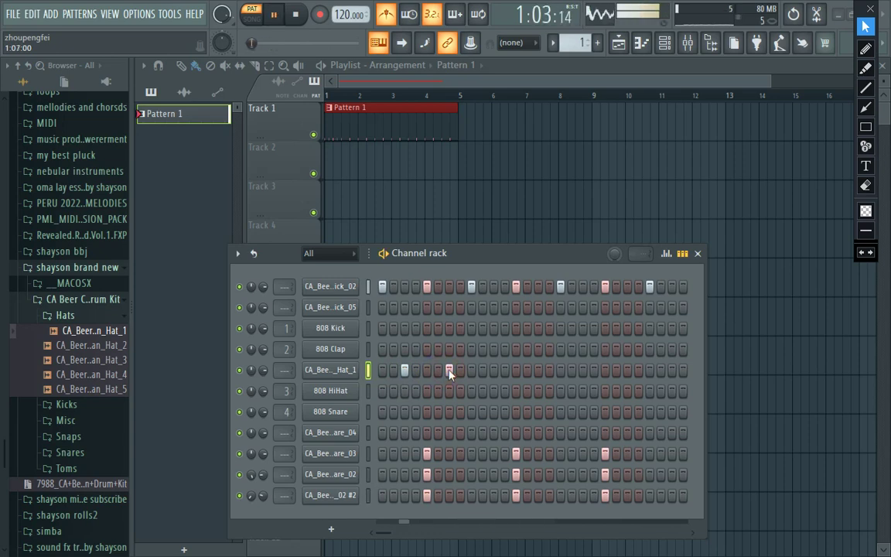
{"action": "left_click", "coordinate": [449, 370]}
{"action": "key", "text": "space"}
{"action": "key", "text": "space"}
{"action": "key", "text": "space"}
Try filling the CA_Beer_Can_Hat_1 channel every 2 steps and every 4 steps while the pattern plays.
{"action": "right_click", "coordinate": [338, 370]}
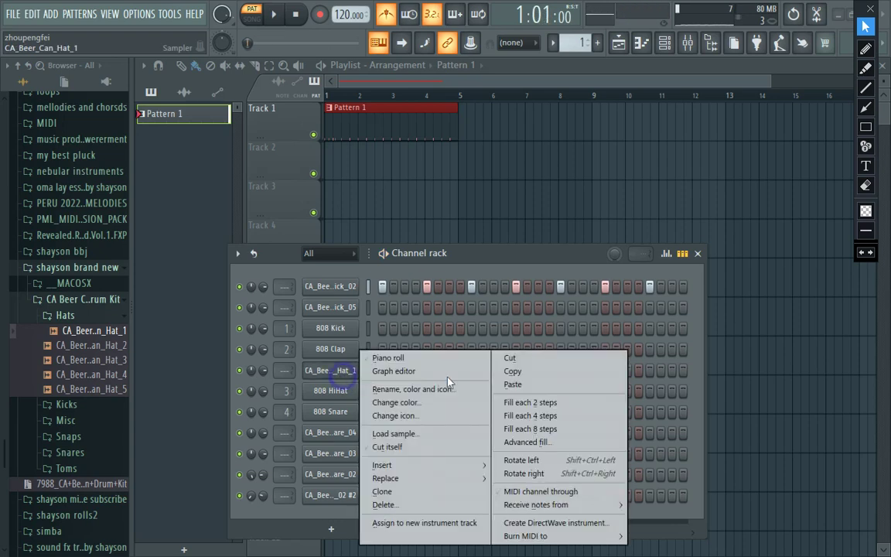
{"action": "left_click", "coordinate": [535, 405]}
{"action": "key", "text": "space"}
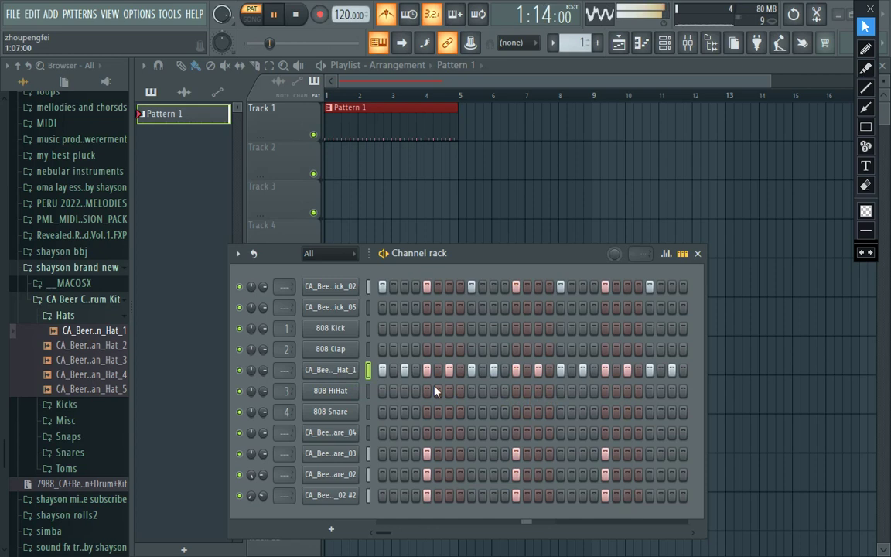
{"action": "right_click", "coordinate": [334, 371]}
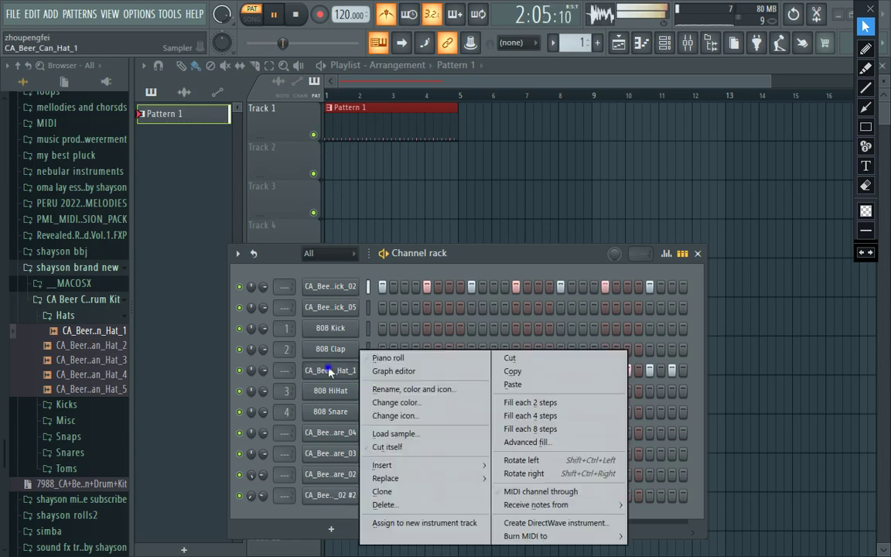
{"action": "left_click", "coordinate": [525, 415]}
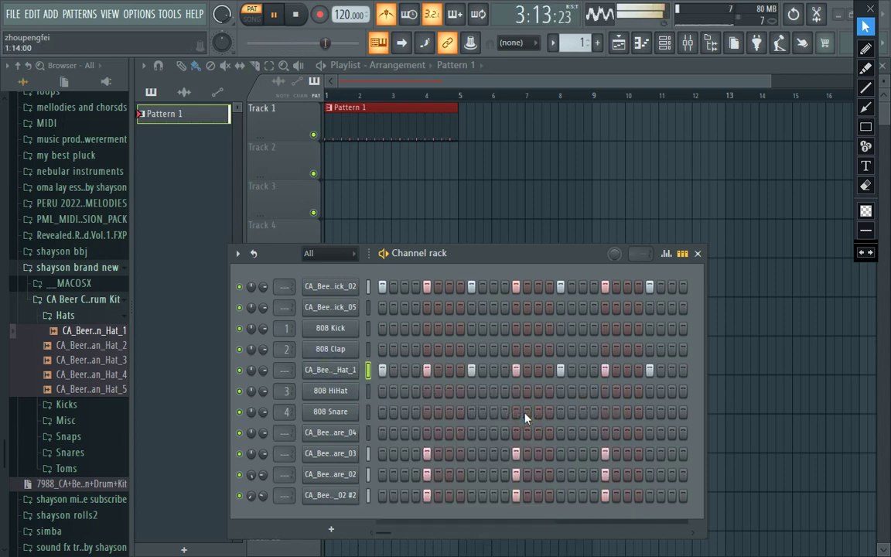
{"action": "right_click", "coordinate": [338, 371]}
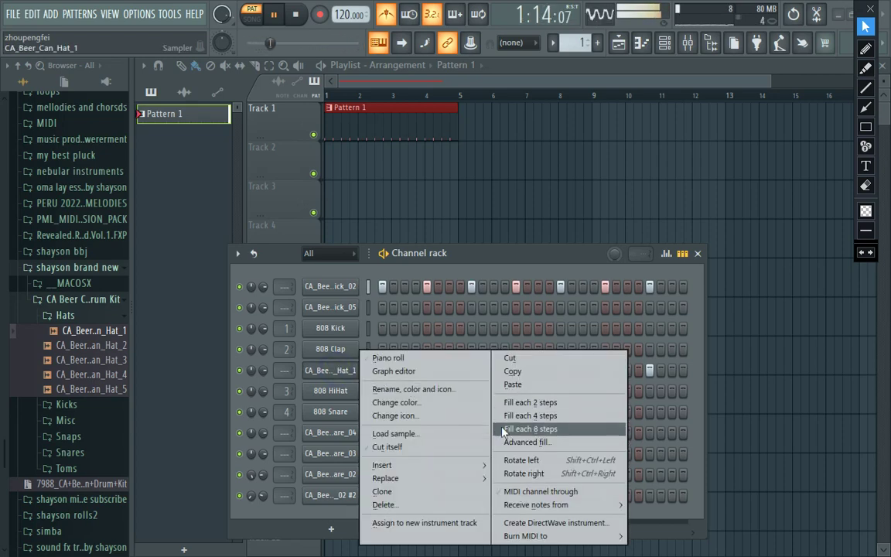
{"action": "left_click", "coordinate": [512, 443]}
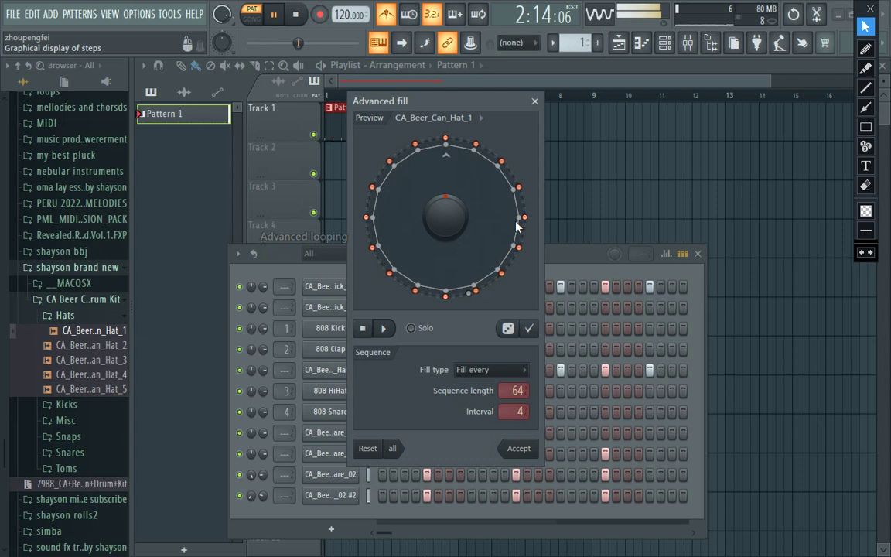
{"action": "left_click", "coordinate": [534, 101]}
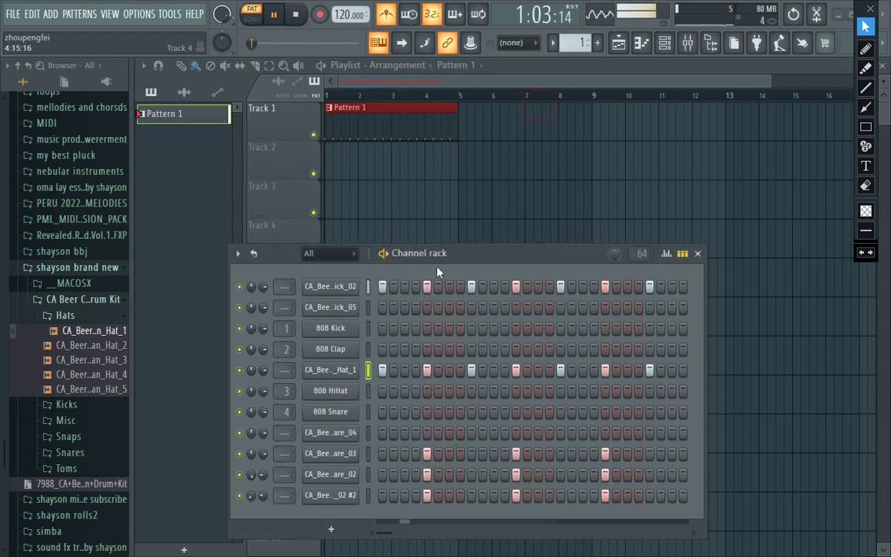
Compare a 2-step fill on CA_Beer_Can_Hat_1 during playback and settle on a fill every 4 steps.
{"action": "right_click", "coordinate": [342, 370]}
{"action": "left_click", "coordinate": [594, 404]}
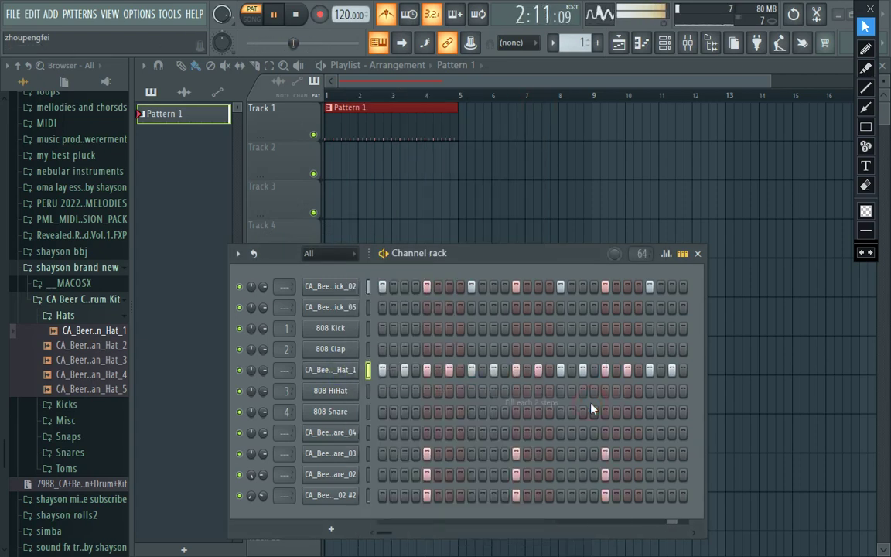
{"action": "right_click", "coordinate": [340, 371]}
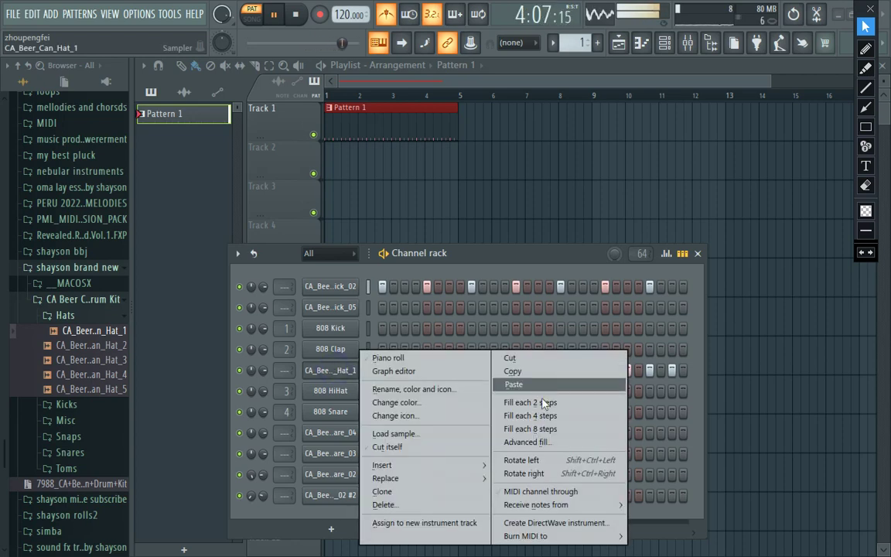
{"action": "left_click", "coordinate": [535, 418]}
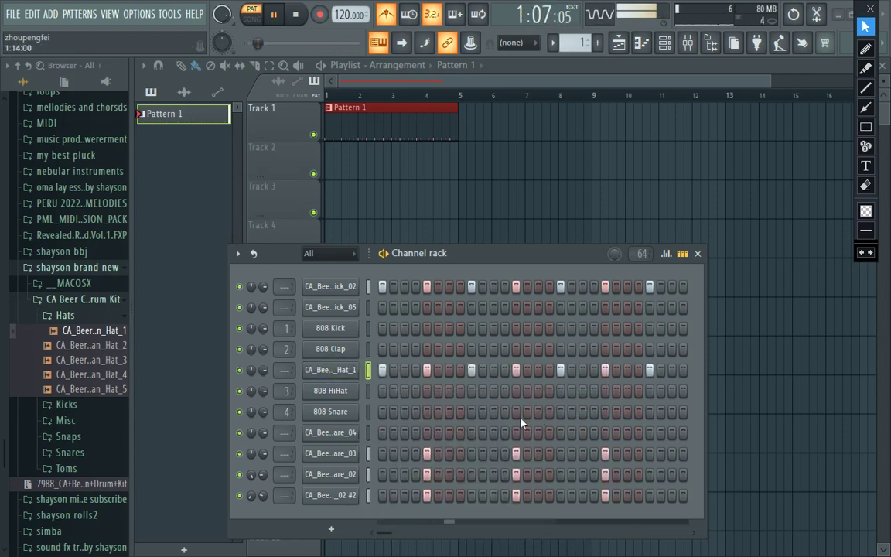
Try an extra CA_Beer_Can_Hat_1 hit on step 3 during playback and remove it.
{"action": "left_click", "coordinate": [405, 370]}
{"action": "key", "text": "space"}
{"action": "key", "text": "space"}
{"action": "left_click", "coordinate": [404, 370]}
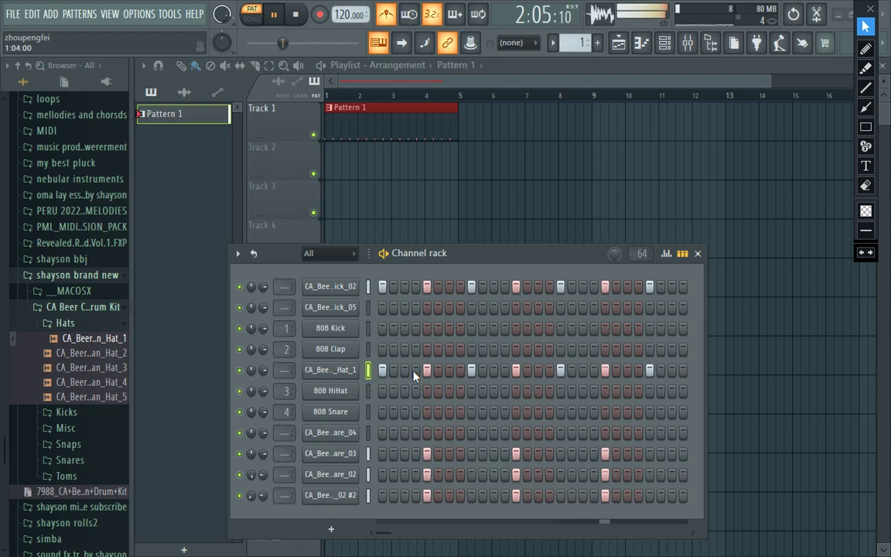
Add the CA_Beer_Can_Hat_5 sample as a new channel and place hits on steps 3, 6 and 9.
{"action": "left_click_drag", "start_coordinate": [118, 396], "coordinate": [365, 524]}
{"action": "left_click", "coordinate": [404, 515]}
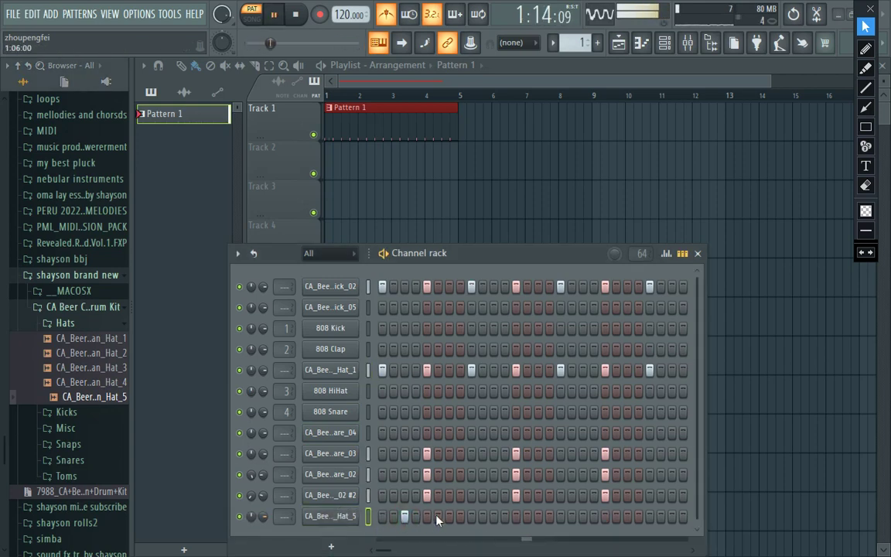
{"action": "key", "text": "space"}
{"action": "left_click", "coordinate": [437, 516]}
{"action": "key", "text": "space"}
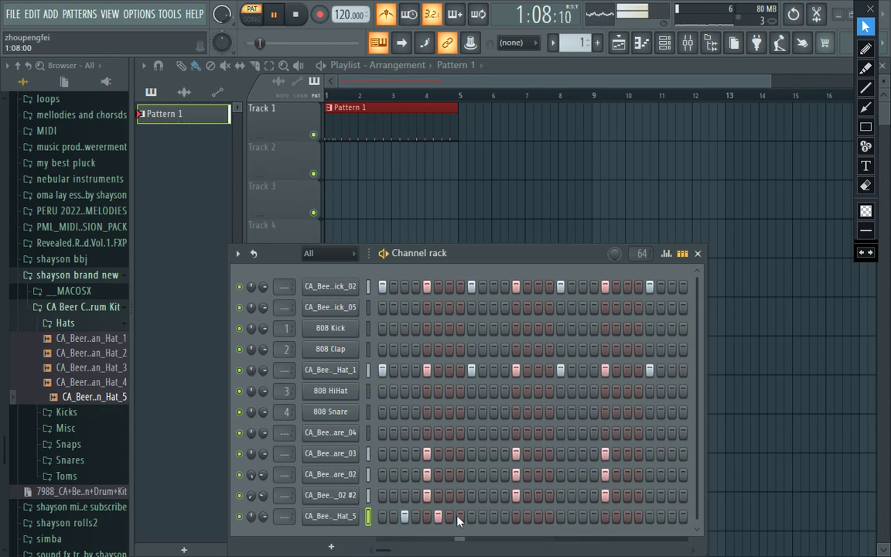
{"action": "left_click", "coordinate": [472, 516]}
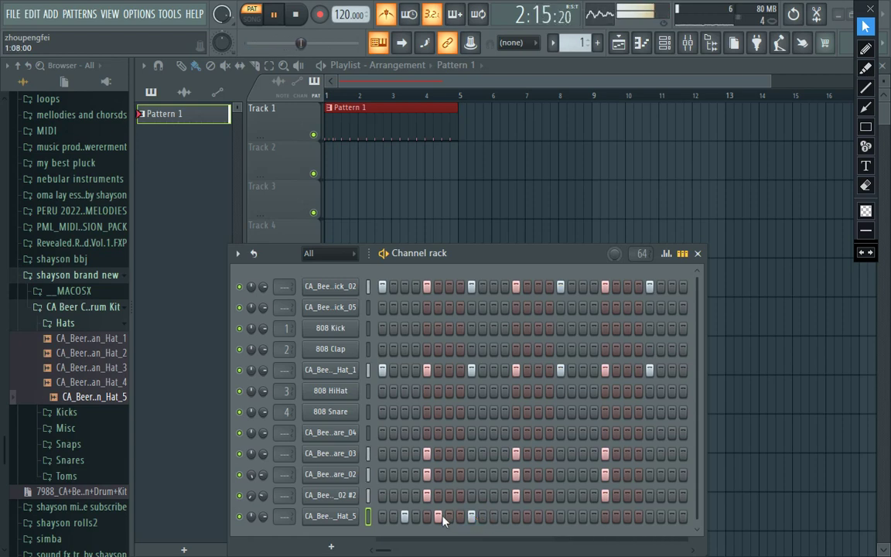
Remove the CA_Beer_Can_Hat_5 hit on step 6 and place hits on every second step from step 1 through step 19.
{"action": "left_click", "coordinate": [382, 517]}
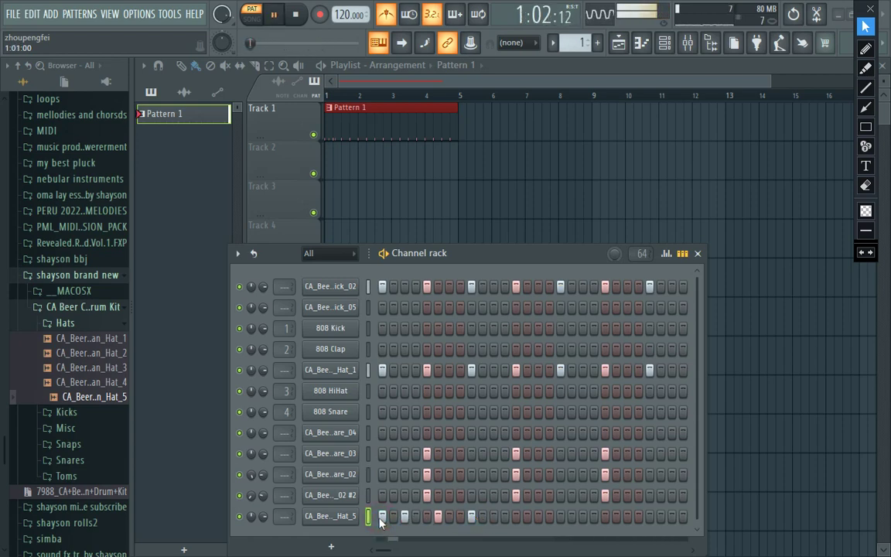
{"action": "left_click", "coordinate": [428, 517]}
{"action": "right_click", "coordinate": [438, 516]}
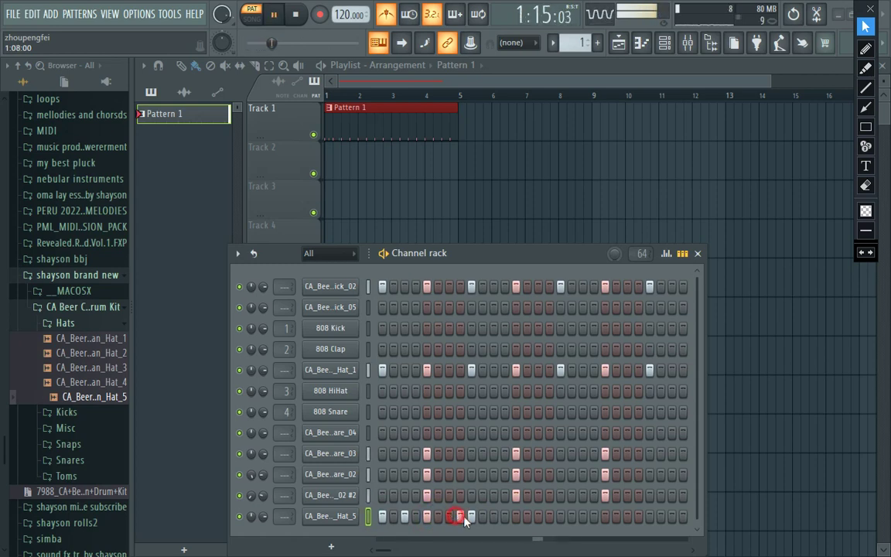
{"action": "left_click", "coordinate": [451, 517]}
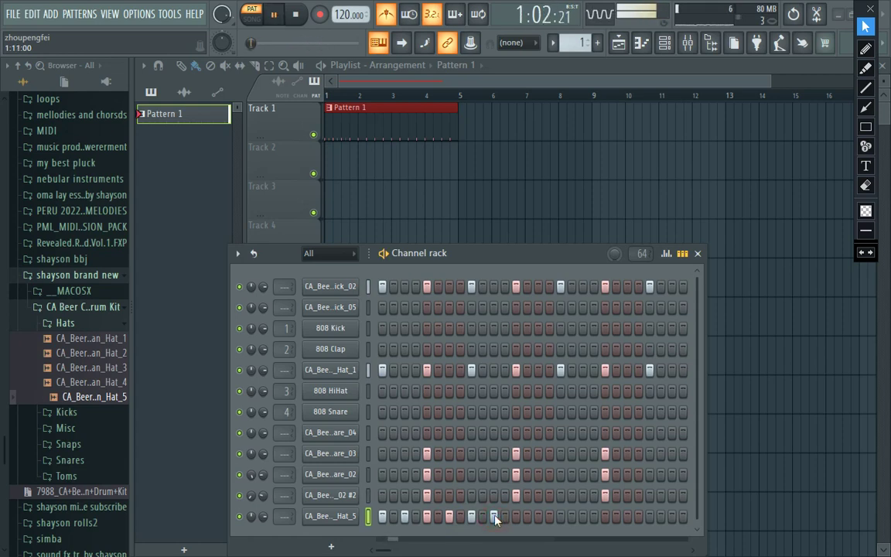
{"action": "left_click", "coordinate": [518, 517]}
{"action": "left_click", "coordinate": [539, 519]}
{"action": "left_click", "coordinate": [557, 518]}
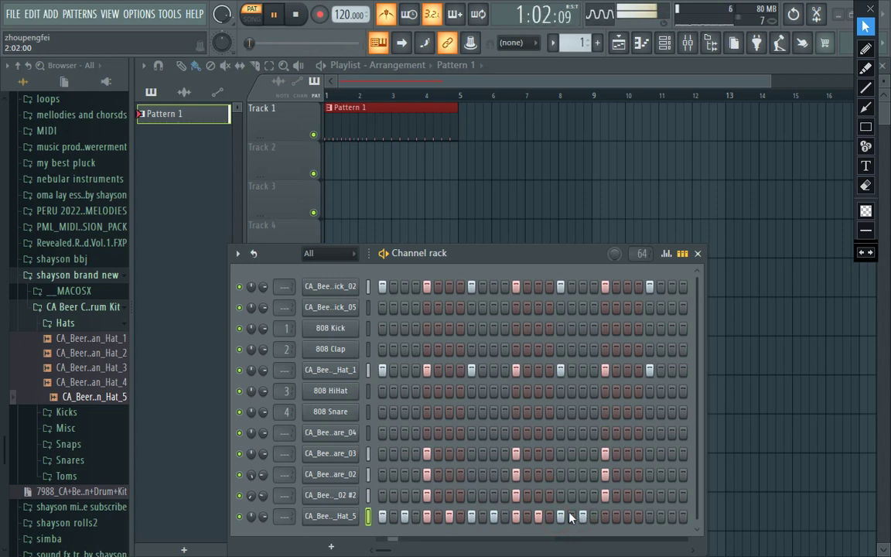
Extend the every-second-step CA_Beer_Can_Hat_5 hits from step 21 into the start of bar 3.
{"action": "left_click", "coordinate": [605, 517]}
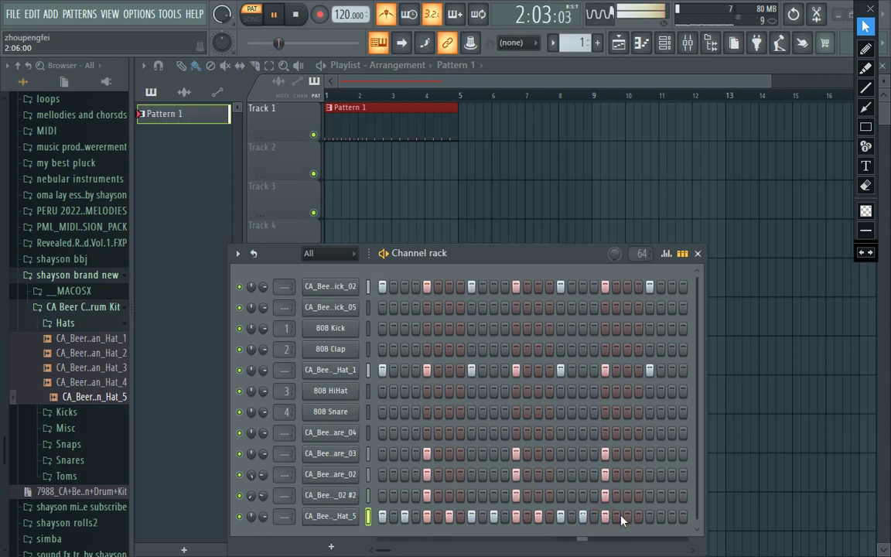
{"action": "left_click", "coordinate": [585, 517]}
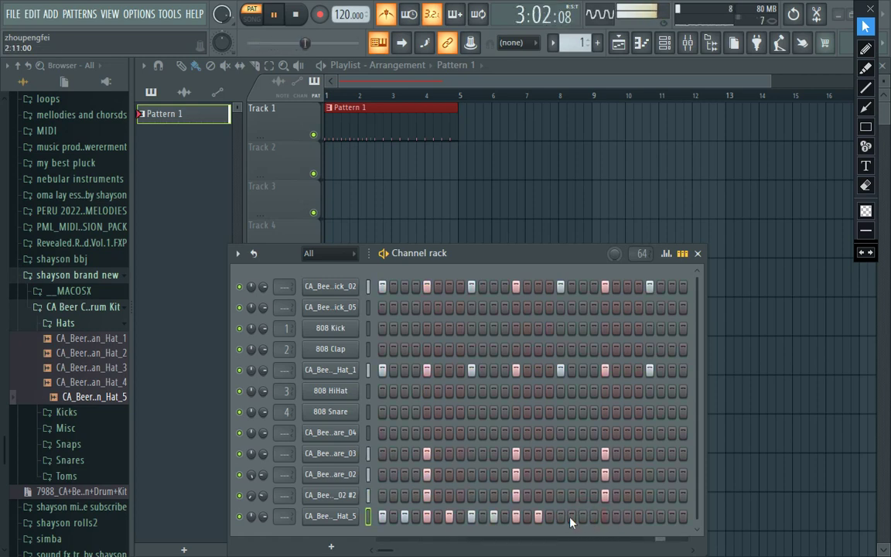
{"action": "left_click", "coordinate": [562, 517]}
{"action": "left_click", "coordinate": [539, 517]}
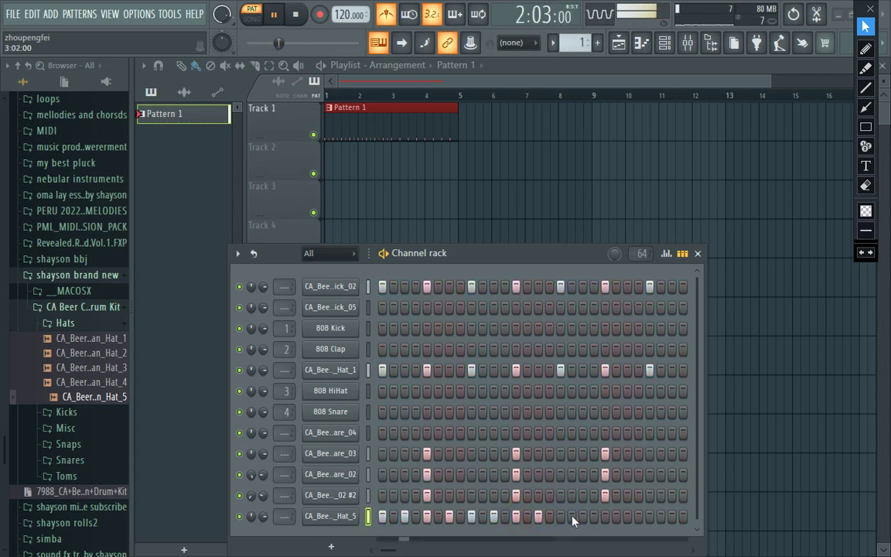
{"action": "left_click", "coordinate": [563, 517]}
{"action": "left_click", "coordinate": [580, 517]}
{"action": "scroll", "coordinate": [581, 517], "scroll_direction": "down", "scroll_amount": 1}
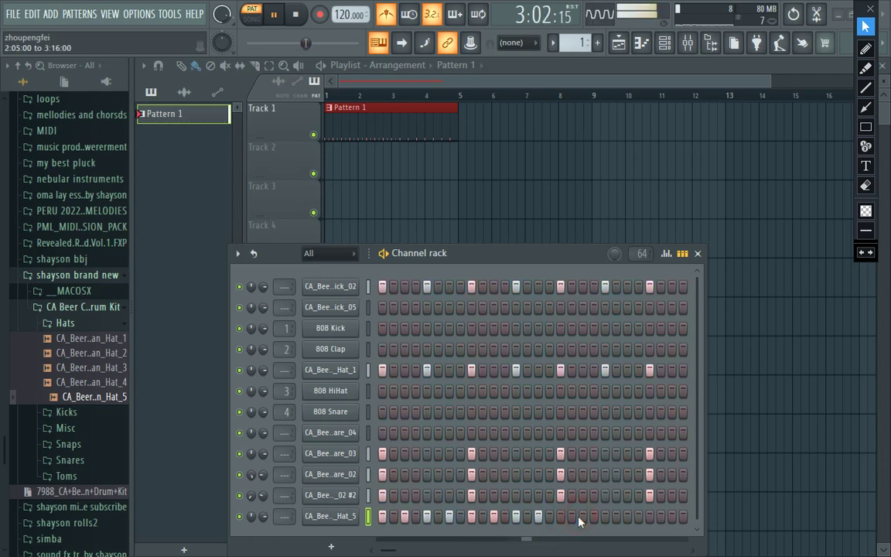
Continue the CA_Beer_Can_Hat_5 hits on every second step through bars 3 and 4, up to step 63 of the 64-step pattern.
{"action": "left_click", "coordinate": [560, 516]}
{"action": "left_click", "coordinate": [583, 516]}
{"action": "scroll", "coordinate": [576, 519], "scroll_direction": "down", "scroll_amount": 1}
{"action": "left_click", "coordinate": [562, 519]}
{"action": "left_click", "coordinate": [584, 518]}
{"action": "scroll", "coordinate": [584, 519], "scroll_direction": "down", "scroll_amount": 1}
{"action": "left_click", "coordinate": [562, 519]}
{"action": "scroll", "coordinate": [573, 520], "scroll_direction": "down", "scroll_amount": 1}
{"action": "left_click", "coordinate": [541, 518]}
{"action": "left_click", "coordinate": [560, 518]}
{"action": "scroll", "coordinate": [548, 518], "scroll_direction": "down", "scroll_amount": 1}
{"action": "left_click", "coordinate": [541, 516]}
{"action": "scroll", "coordinate": [544, 516], "scroll_direction": "down", "scroll_amount": 1}
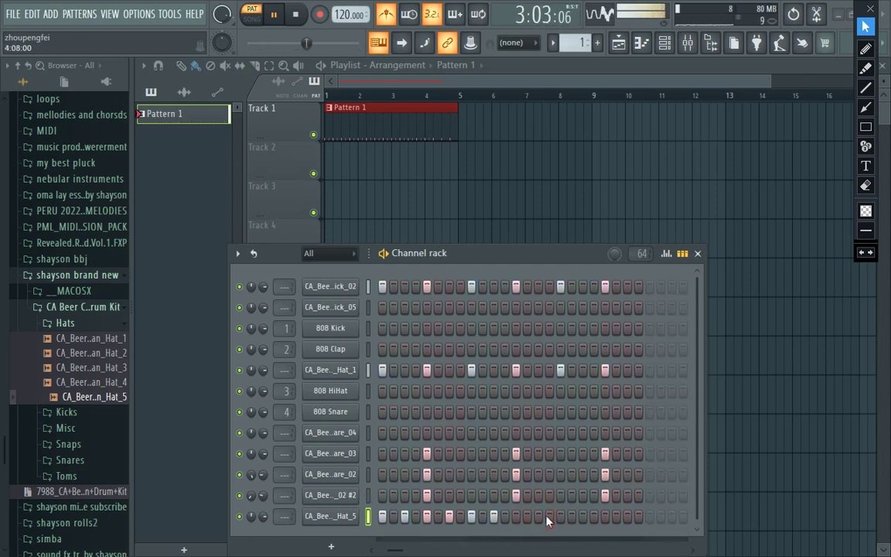
{"action": "left_click", "coordinate": [539, 517]}
{"action": "left_click", "coordinate": [560, 517]}
{"action": "left_click", "coordinate": [583, 517]}
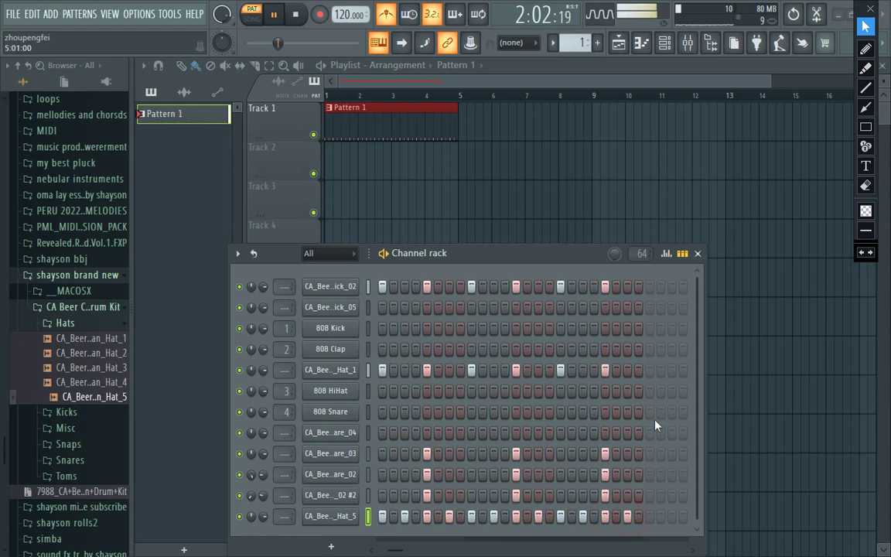
Raise the main swing of the channel rack and lower the CA_Beer_Can_Hat_5 channel volume to about 39%.
{"action": "left_click_drag", "start_coordinate": [614, 254], "coordinate": [615, 244]}
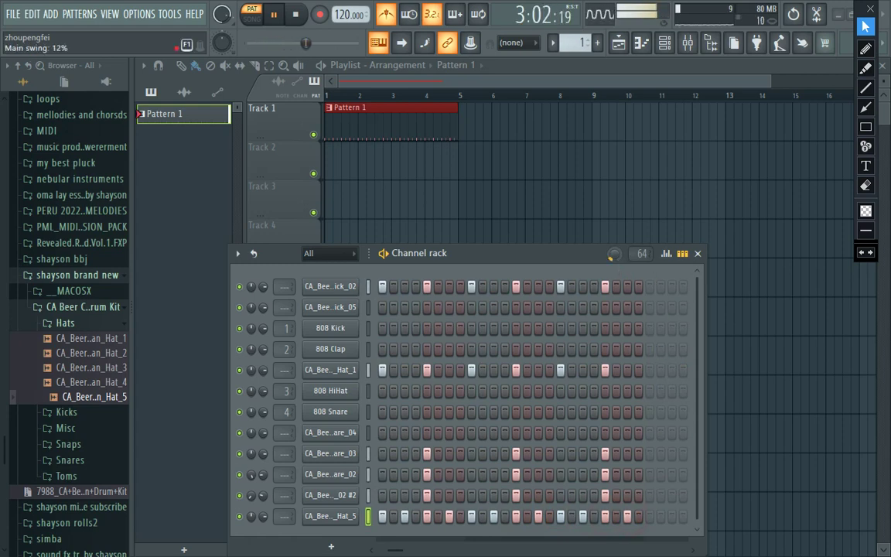
{"action": "left_click_drag", "start_coordinate": [263, 515], "coordinate": [263, 541]}
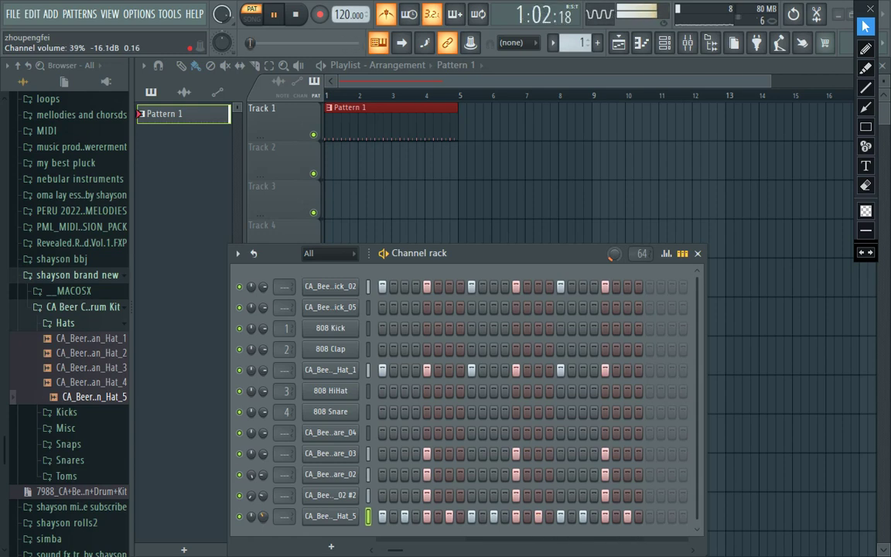
Copy the CA_Beer_Can_Hat_5 step pattern onto the 808 HiHat channel and lower the 808 HiHat volume.
{"action": "right_click", "coordinate": [332, 517]}
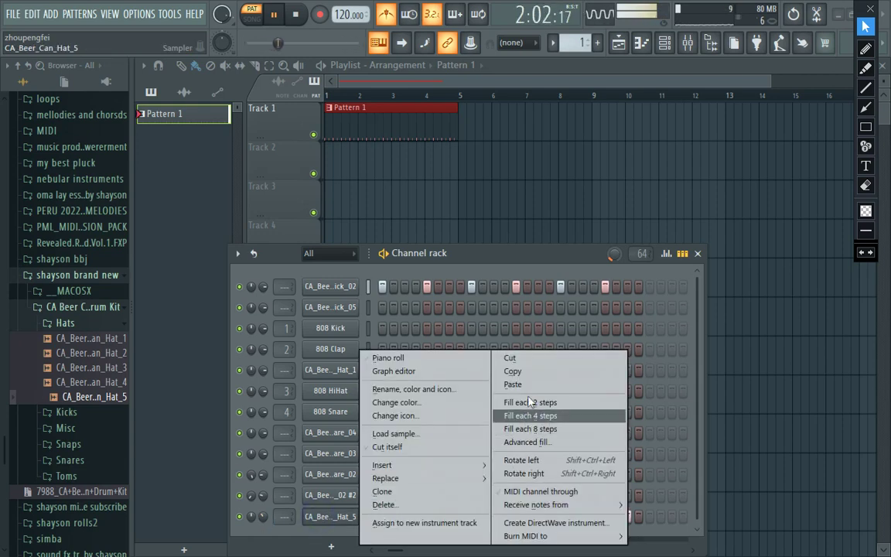
{"action": "left_click", "coordinate": [526, 372]}
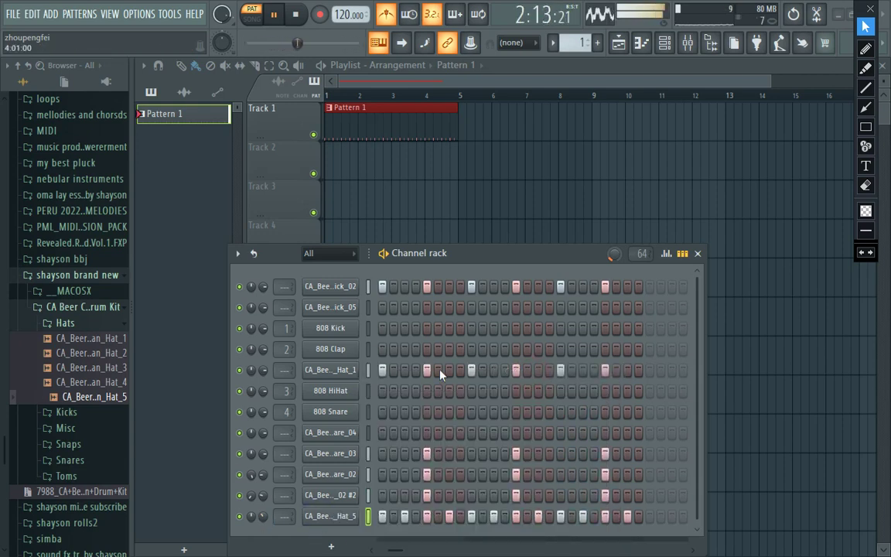
{"action": "right_click", "coordinate": [335, 386]}
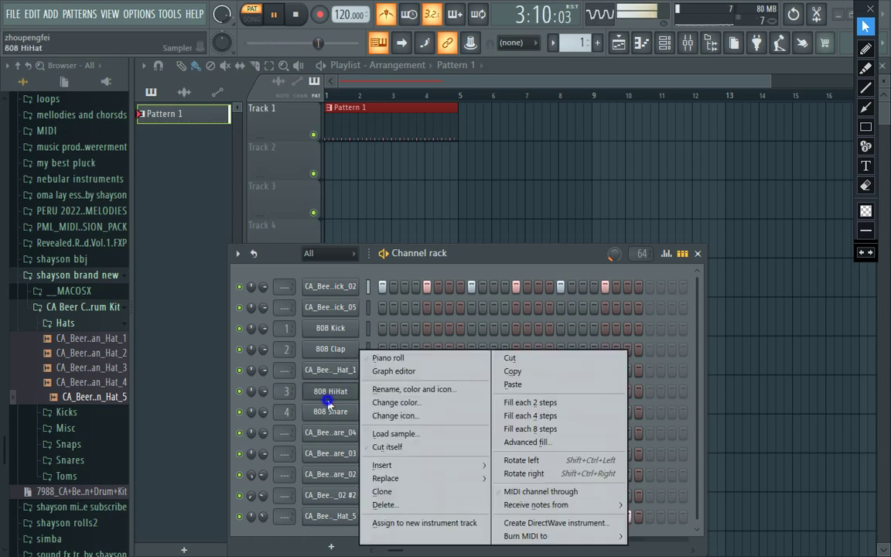
{"action": "left_click", "coordinate": [605, 387]}
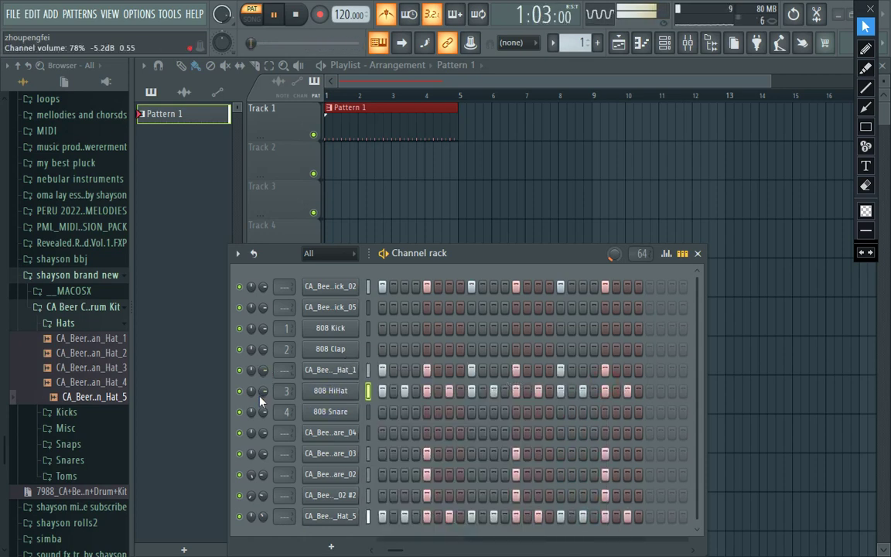
{"action": "left_click_drag", "start_coordinate": [261, 392], "coordinate": [261, 422]}
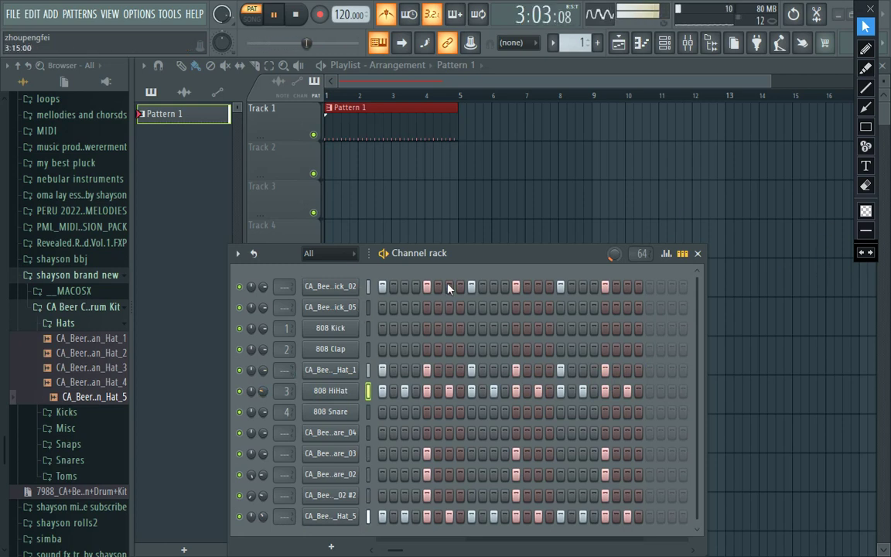
Move the channel rack higher and write the on-screen note "let first put the afrobeat feel" over it.
{"action": "left_click_drag", "start_coordinate": [475, 263], "coordinate": [478, 190]}
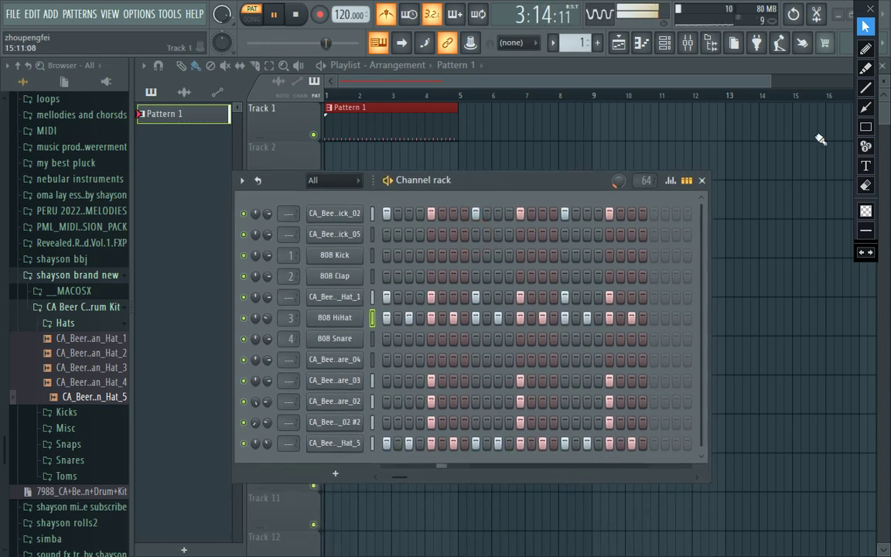
{"action": "left_click", "coordinate": [868, 168]}
{"action": "left_click", "coordinate": [384, 383]}
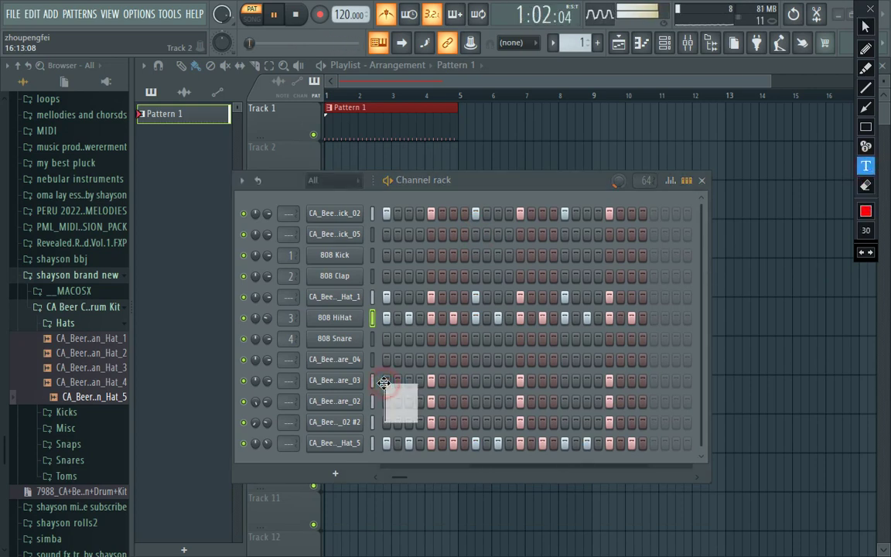
{"action": "type", "text": "let"}
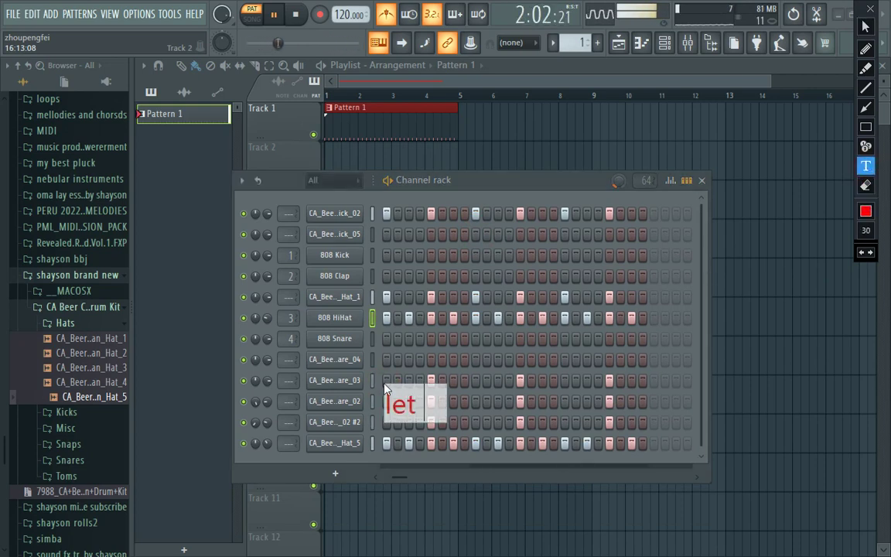
{"action": "type", "text": " firs"}
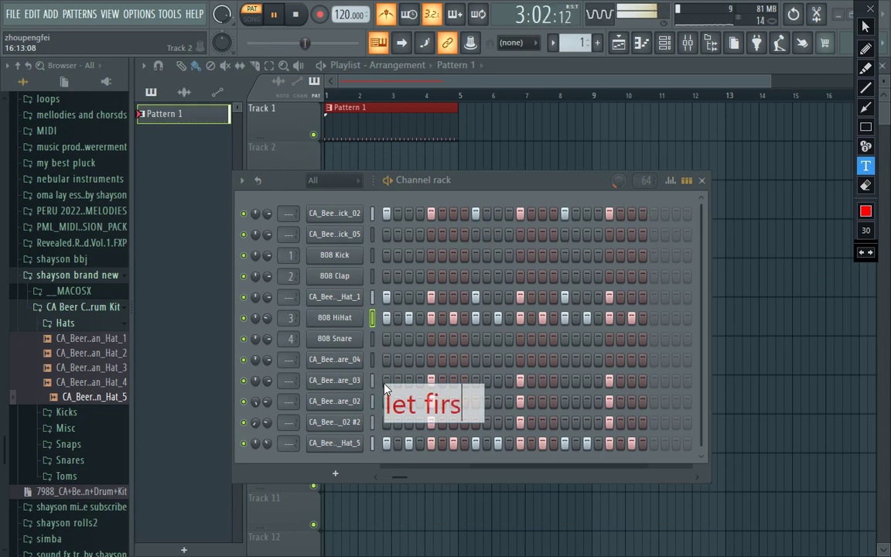
{"action": "type", "text": "t put"}
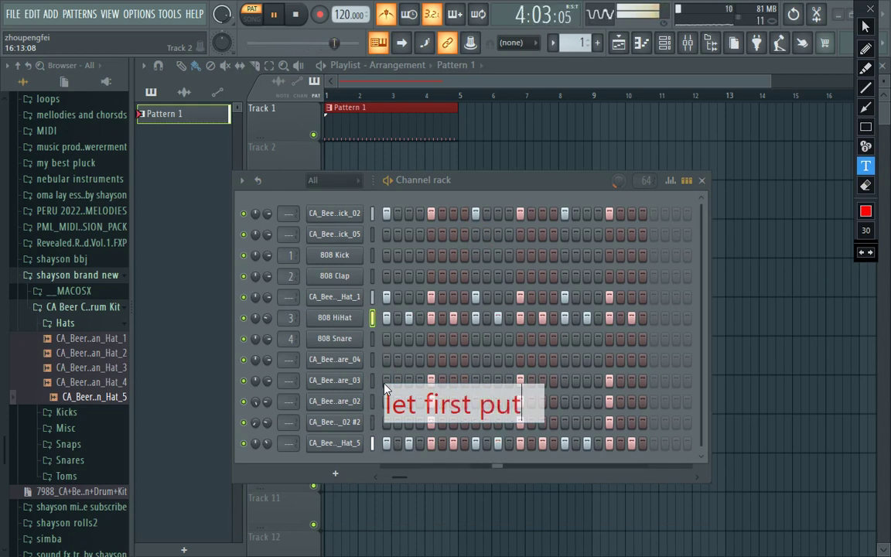
{"action": "type", "text": " the "}
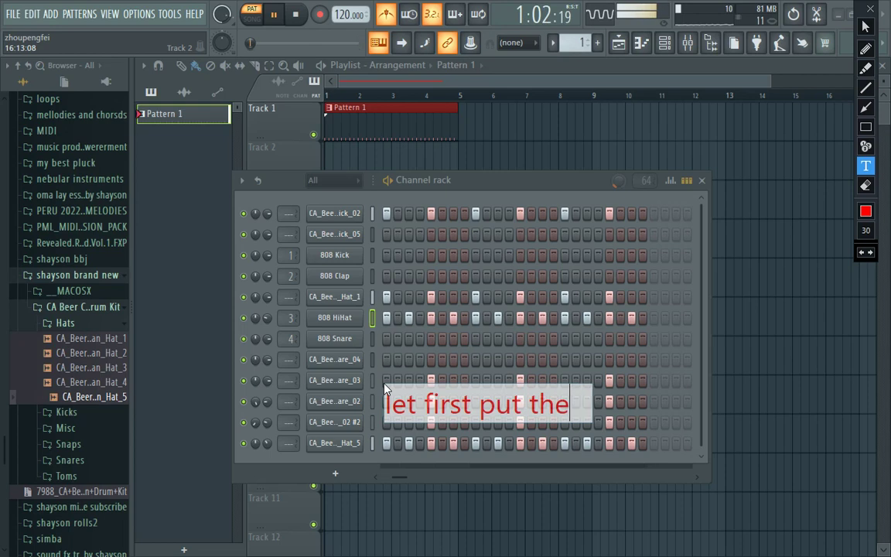
{"action": "type", "text": "afro"}
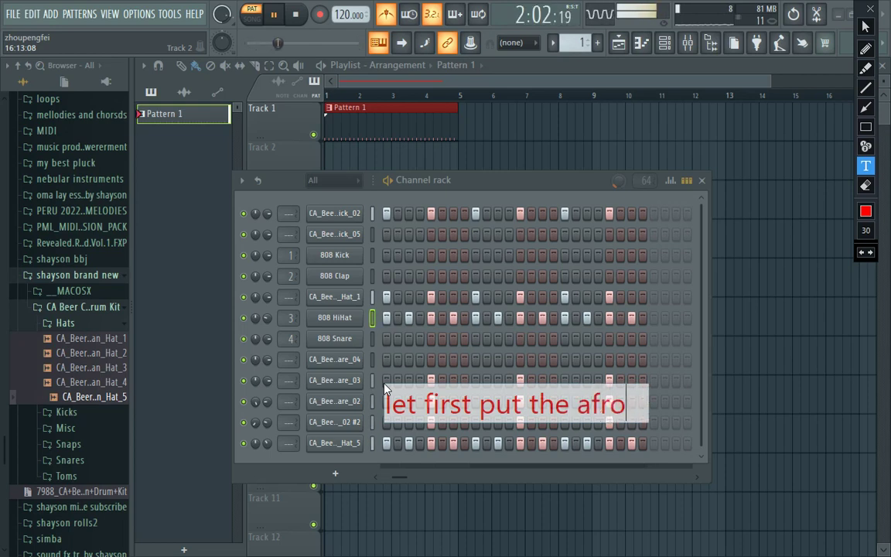
{"action": "type", "text": "beat "}
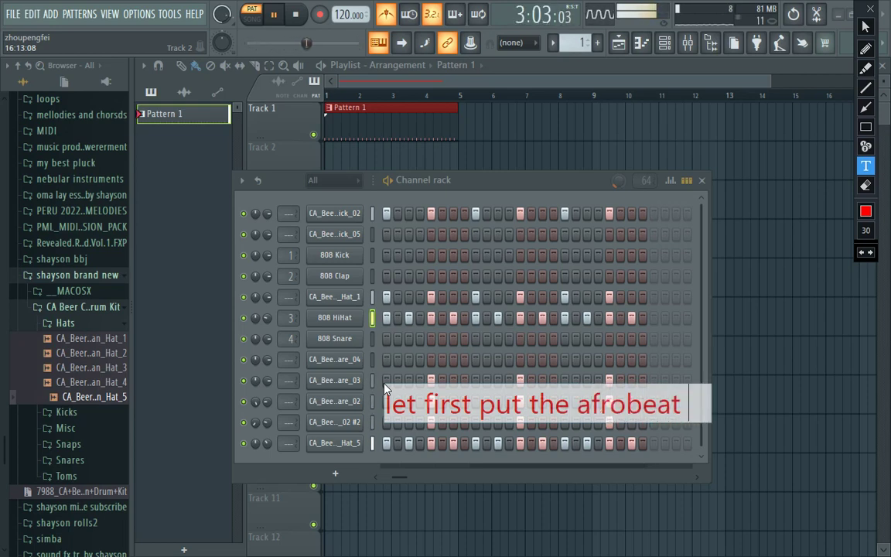
{"action": "type", "text": "feel"}
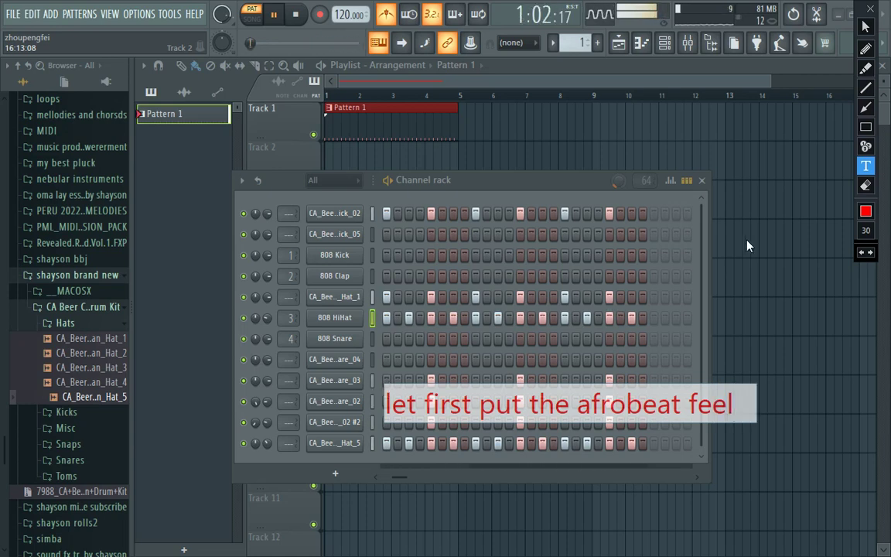
Erase the on-screen note and return to the normal pointer.
{"action": "left_click", "coordinate": [865, 185]}
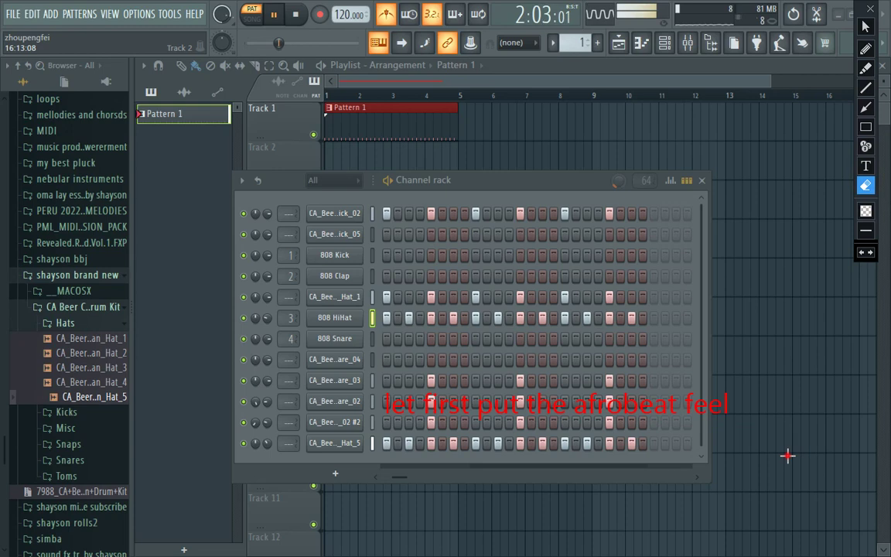
{"action": "left_click_drag", "start_coordinate": [788, 455], "coordinate": [263, 331]}
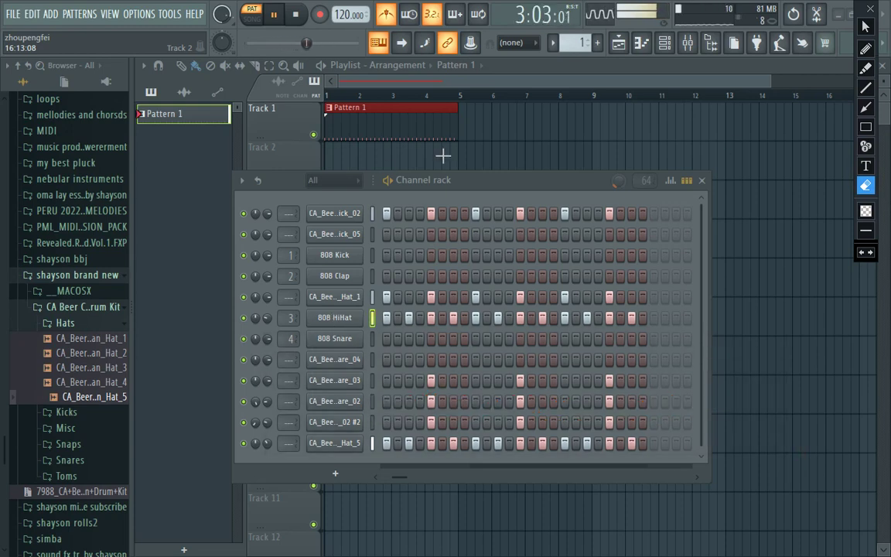
{"action": "left_click", "coordinate": [865, 27]}
Stop playback and audition the tom samples in the Toms folder of the CA Beer Can drum kit.
{"action": "left_click", "coordinate": [489, 141]}
{"action": "right_click", "coordinate": [491, 141]}
{"action": "key", "text": "space"}
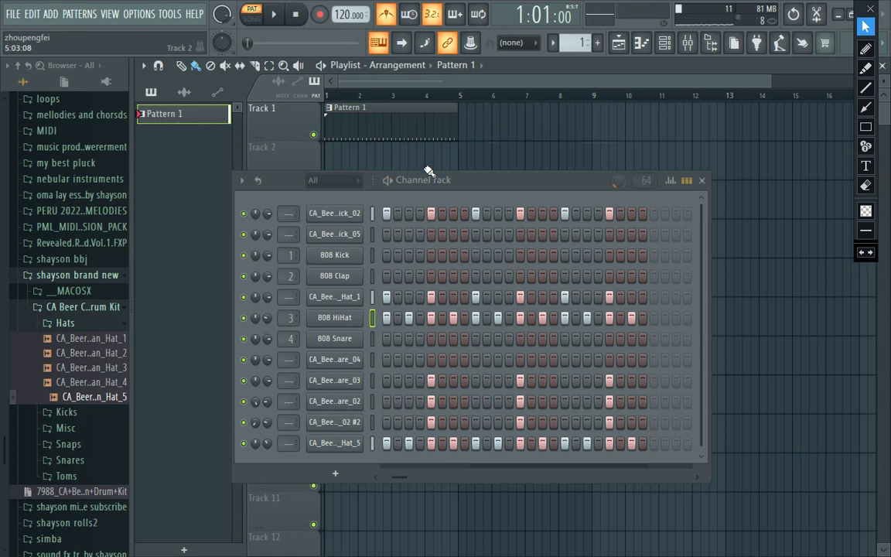
{"action": "left_click", "coordinate": [66, 321]}
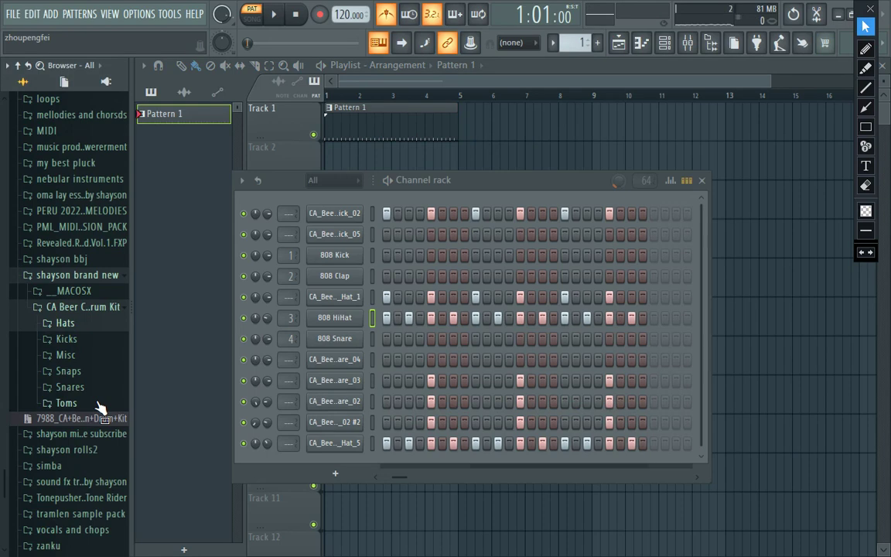
{"action": "left_click", "coordinate": [99, 357]}
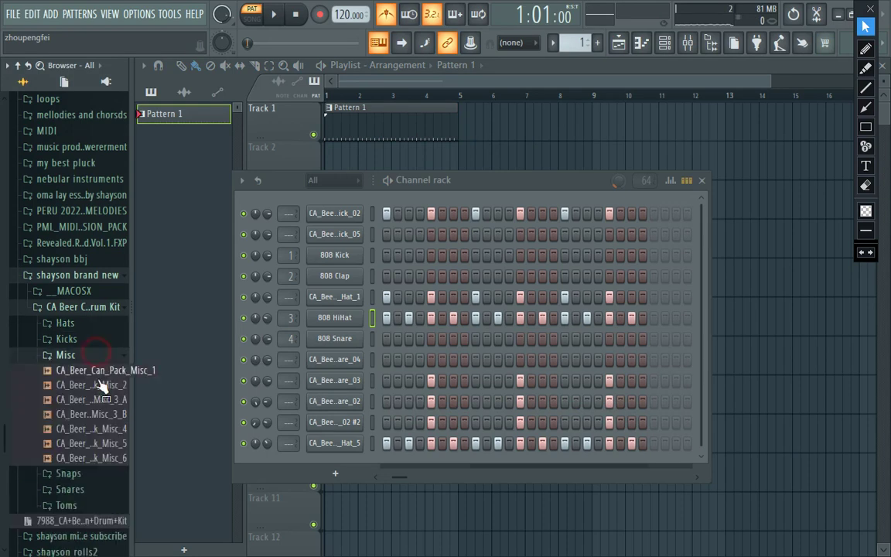
{"action": "left_click", "coordinate": [104, 353]}
{"action": "left_click", "coordinate": [100, 401]}
{"action": "left_click", "coordinate": [98, 447]}
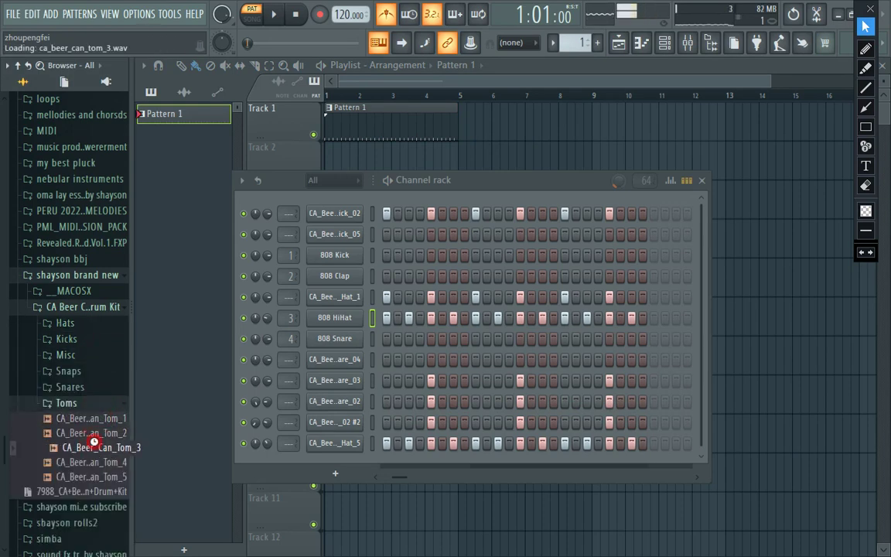
{"action": "left_click", "coordinate": [94, 461]}
{"action": "left_click", "coordinate": [93, 476]}
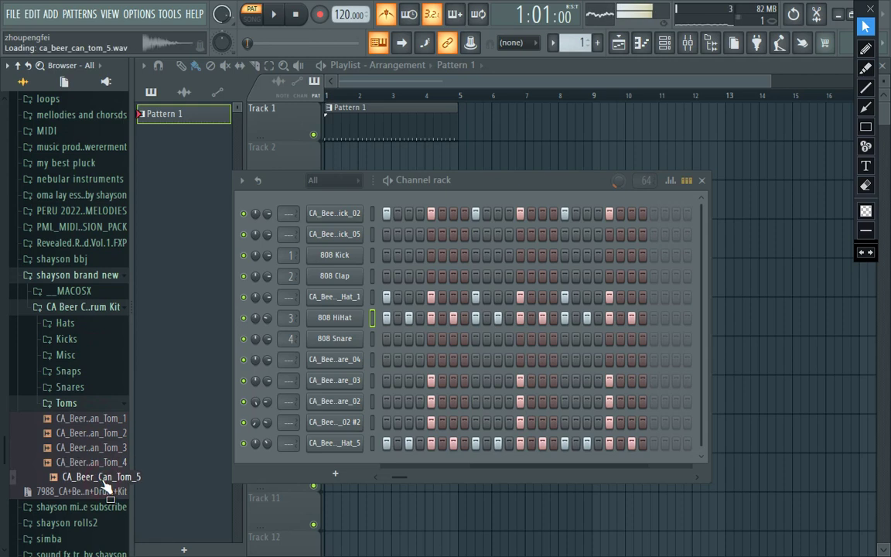
Add the CA_Beer_Can_Tom_1 sample as a new channel above the first kick channel in the channel rack.
{"action": "left_click", "coordinate": [103, 419]}
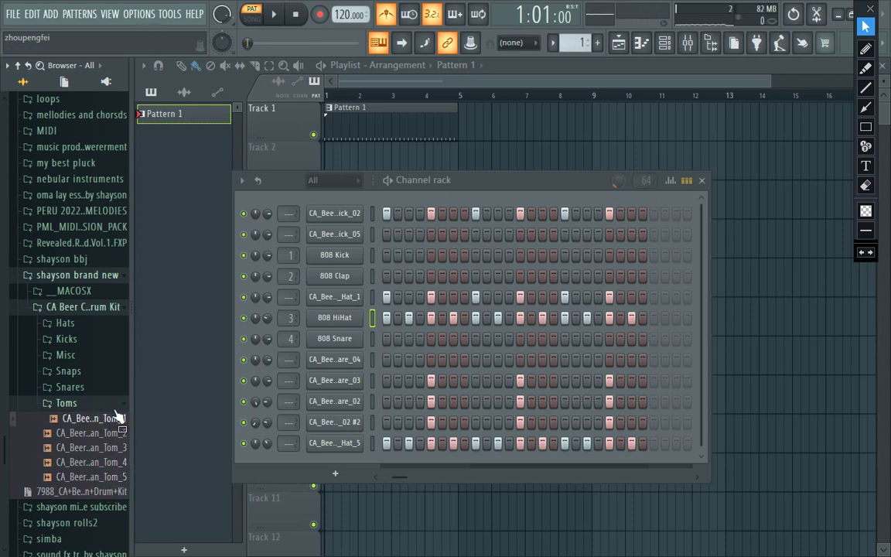
{"action": "left_click", "coordinate": [112, 416]}
{"action": "left_click", "coordinate": [111, 419]}
{"action": "left_click_drag", "start_coordinate": [111, 422], "coordinate": [352, 207]}
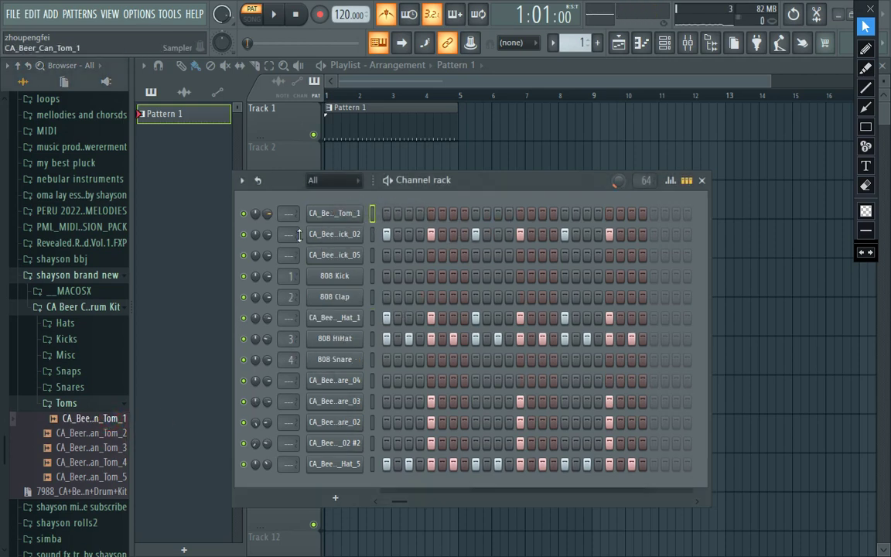
Collapse the Toms folder and open the Kizomba Drum Kit inside the kizomba zouk sample folder.
{"action": "left_click", "coordinate": [112, 406]}
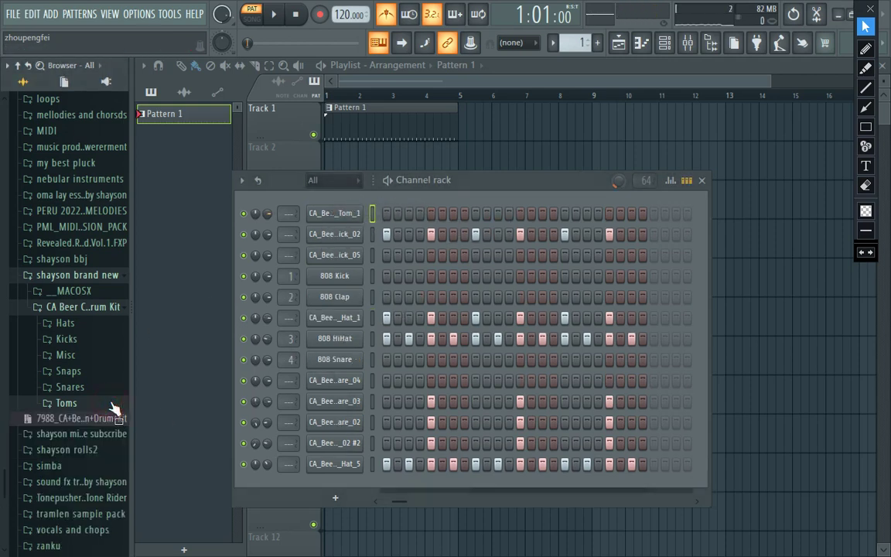
{"action": "left_click", "coordinate": [88, 466]}
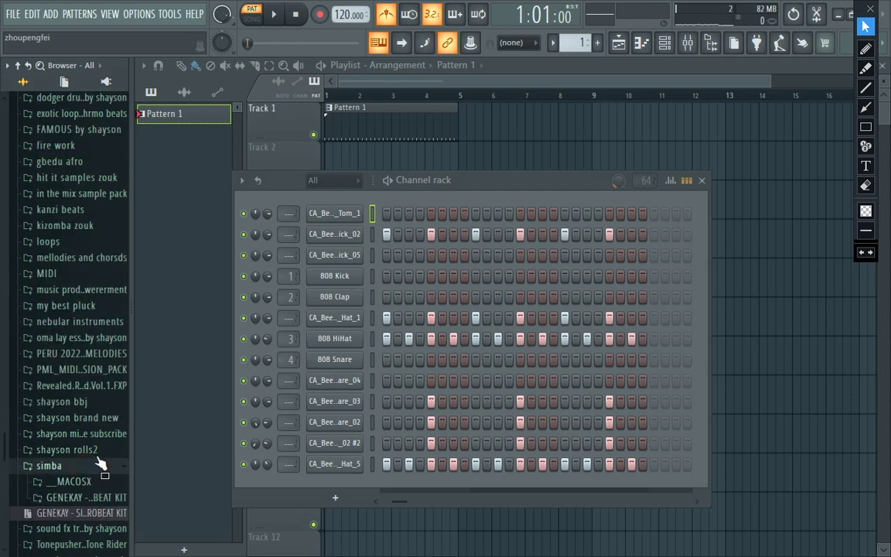
{"action": "left_click", "coordinate": [85, 227]}
{"action": "left_click", "coordinate": [86, 231]}
{"action": "left_click", "coordinate": [85, 228]}
{"action": "left_click", "coordinate": [87, 243]}
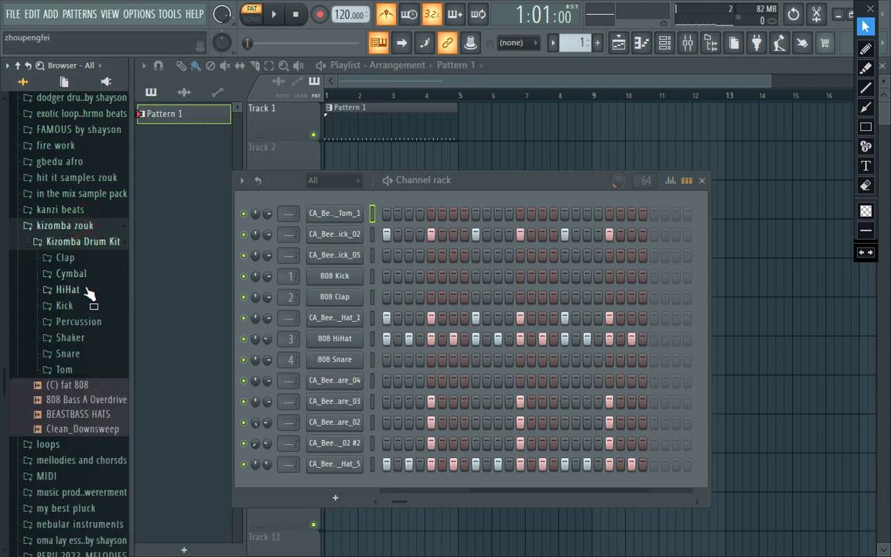
Audition rim and snare samples in the Kizomba Drum Kit's Snare folder, including Bik_Snr, and close the folder.
{"action": "left_click", "coordinate": [84, 357]}
{"action": "left_click", "coordinate": [94, 362]}
{"action": "scroll", "coordinate": [93, 333], "scroll_direction": "up", "scroll_amount": 3}
{"action": "left_click", "coordinate": [99, 304]}
{"action": "left_click", "coordinate": [104, 262]}
{"action": "left_click", "coordinate": [107, 245]}
{"action": "left_click", "coordinate": [110, 231]}
{"action": "left_click", "coordinate": [108, 202]}
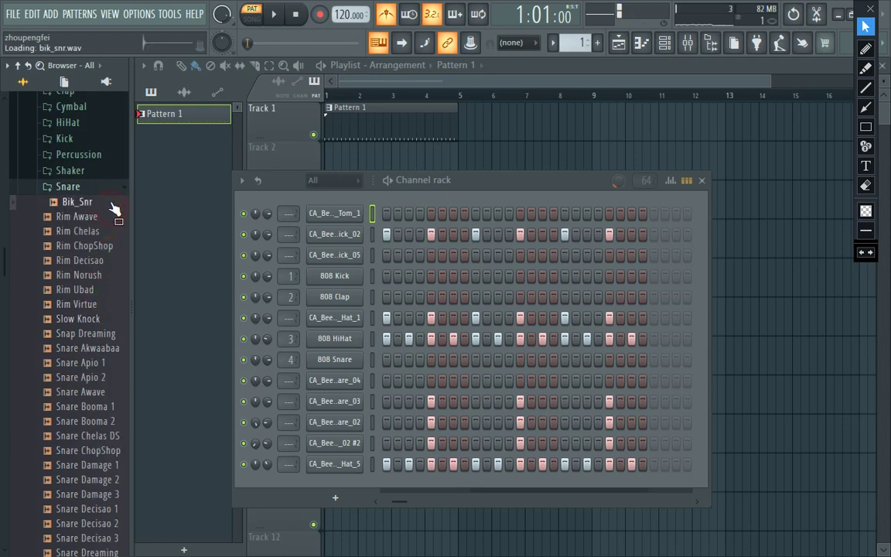
{"action": "left_click", "coordinate": [108, 188]}
Open the Kizomba Drum Kit's Percussion folder and audition its samples one after another.
{"action": "scroll", "coordinate": [114, 201], "scroll_direction": "up", "scroll_amount": 5}
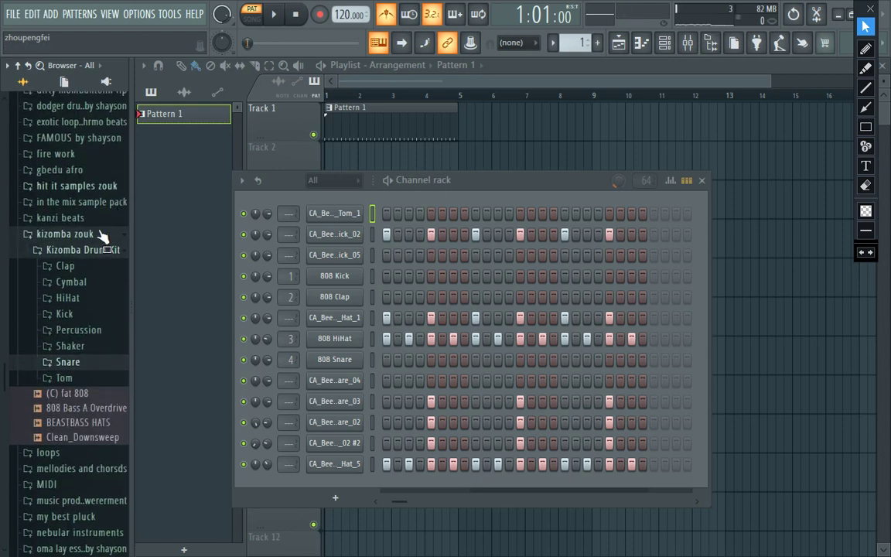
{"action": "left_click", "coordinate": [78, 330]}
{"action": "left_click", "coordinate": [66, 363]}
{"action": "left_click", "coordinate": [85, 276]}
{"action": "left_click", "coordinate": [107, 232]}
{"action": "left_click", "coordinate": [112, 217]}
{"action": "left_click", "coordinate": [113, 202]}
{"action": "left_click", "coordinate": [114, 188]}
{"action": "left_click", "coordinate": [115, 173]}
{"action": "left_click", "coordinate": [114, 158]}
{"action": "left_click", "coordinate": [117, 143]}
{"action": "left_click", "coordinate": [117, 129]}
Compare the Bongo ChopShop and Bongo Chelas samples by previewing them in turn.
{"action": "left_click", "coordinate": [99, 217]}
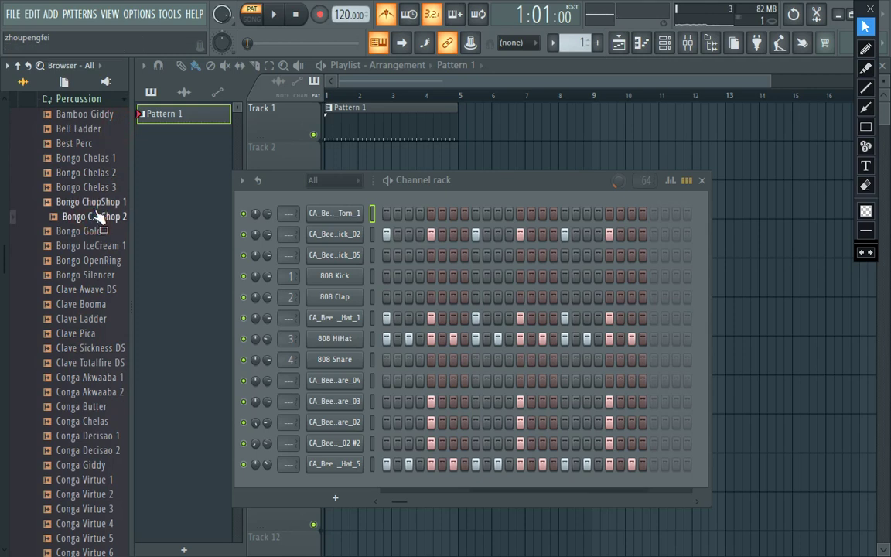
{"action": "left_click", "coordinate": [103, 202]}
{"action": "left_click", "coordinate": [100, 188]}
{"action": "left_click", "coordinate": [106, 203]}
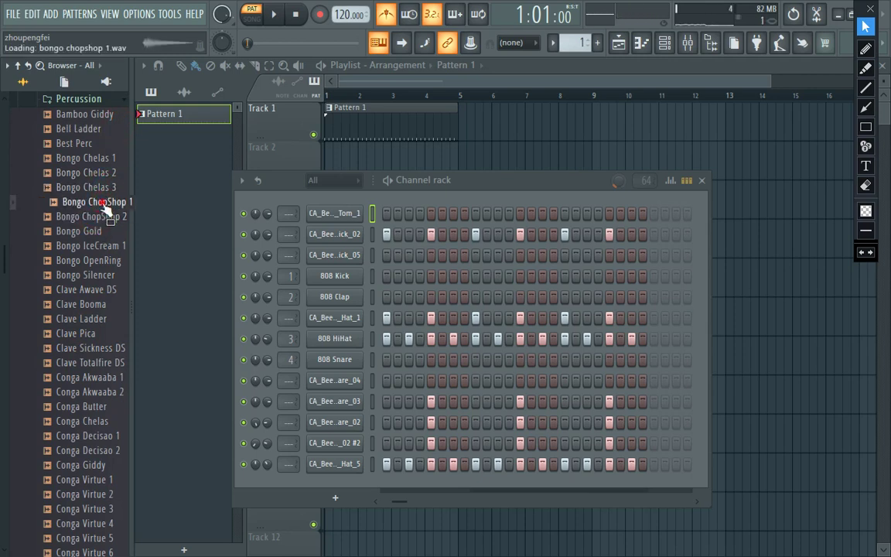
{"action": "left_click", "coordinate": [104, 173]}
{"action": "left_click", "coordinate": [109, 187]}
{"action": "left_click", "coordinate": [108, 175]}
Audition the clave and conga samples and add Conga Akwaaba 1 as a new channel at the end of the channel rack.
{"action": "left_click", "coordinate": [112, 276]}
{"action": "left_click", "coordinate": [101, 320]}
{"action": "left_click", "coordinate": [99, 334]}
{"action": "left_click", "coordinate": [96, 349]}
{"action": "left_click", "coordinate": [99, 363]}
{"action": "left_click", "coordinate": [99, 377]}
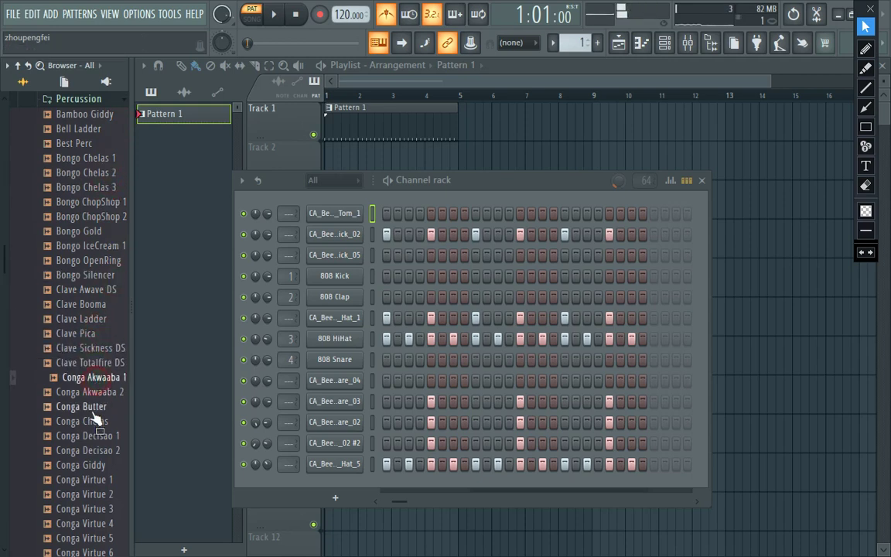
{"action": "left_click_drag", "start_coordinate": [99, 391], "coordinate": [352, 488]}
{"action": "left_click", "coordinate": [420, 485]}
{"action": "right_click", "coordinate": [419, 488]}
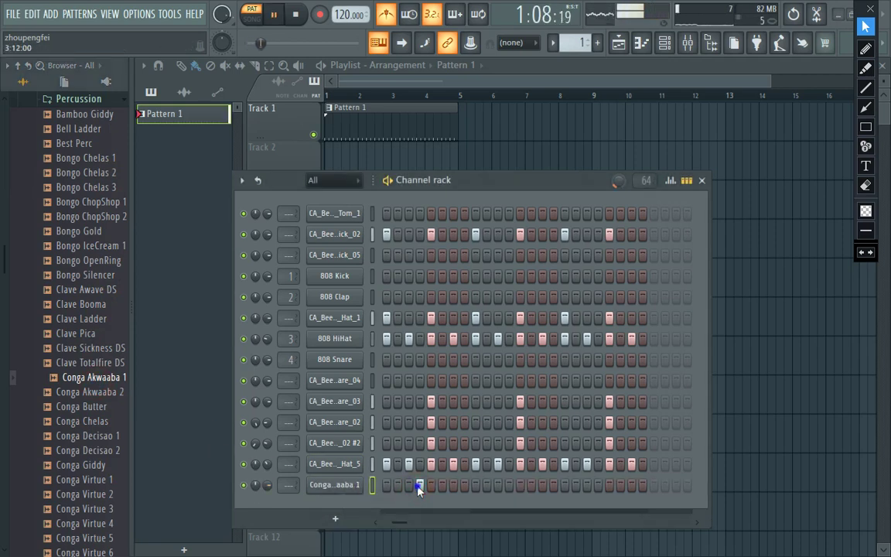
{"action": "scroll", "coordinate": [420, 489], "scroll_direction": "left", "scroll_amount": 1}
{"action": "scroll", "coordinate": [417, 491], "scroll_direction": "left", "scroll_amount": 1}
{"action": "scroll", "coordinate": [417, 491], "scroll_direction": "right", "scroll_amount": 6}
{"action": "scroll", "coordinate": [412, 488], "scroll_direction": "right", "scroll_amount": 11}
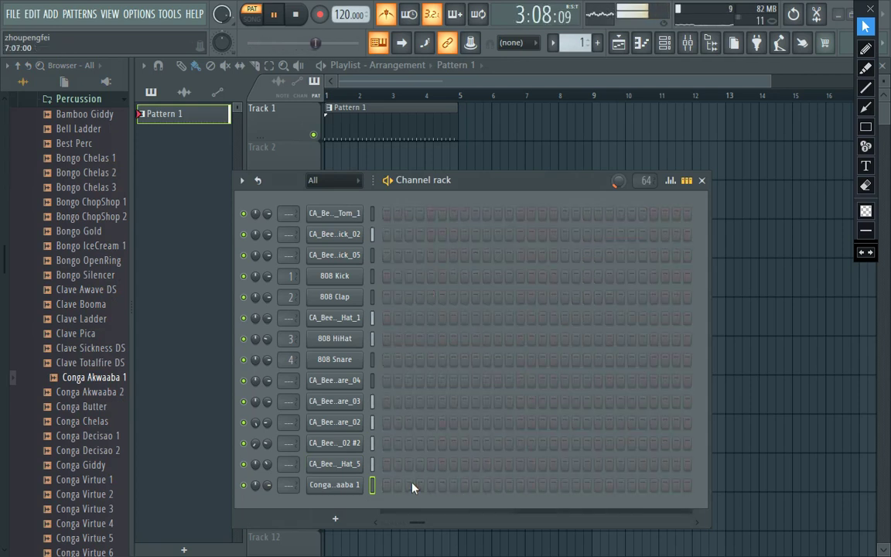
{"action": "scroll", "coordinate": [413, 488], "scroll_direction": "left", "scroll_amount": 20}
Place hits on steps 4, 7, 11 and 13 of the first bar on the Conga Akwaaba 1 channel.
{"action": "left_click", "coordinate": [419, 485]}
{"action": "left_click", "coordinate": [453, 487]}
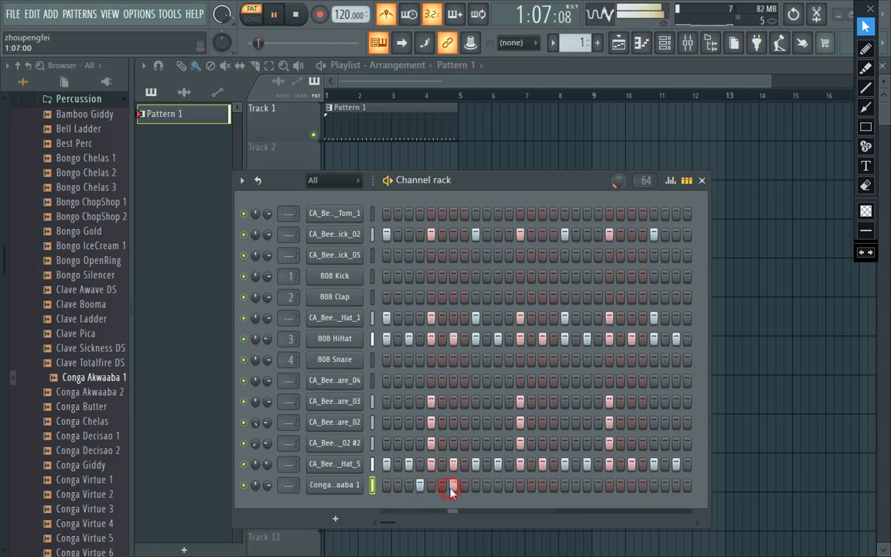
{"action": "left_click", "coordinate": [497, 486]}
{"action": "left_click", "coordinate": [519, 486]}
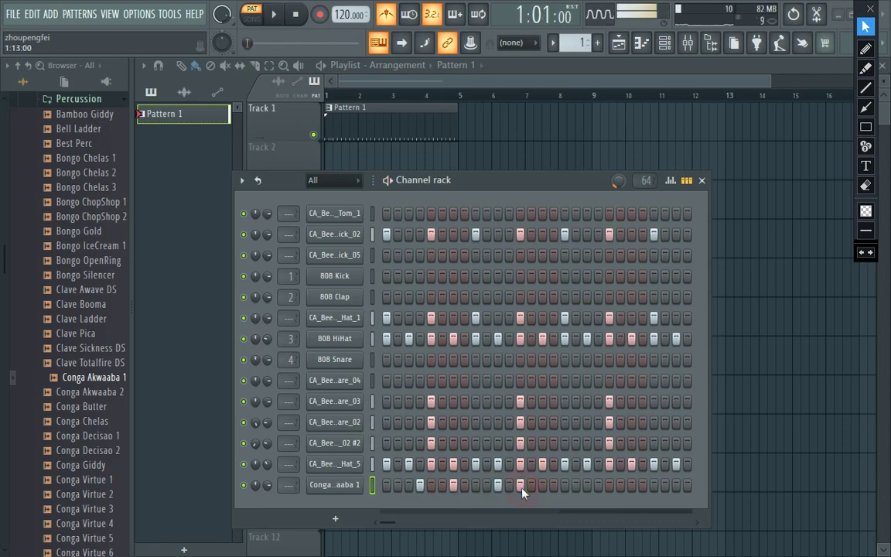
Repeat the conga rhythm in bar 2 of the Conga Akwaaba 1 channel on steps 4, 7, 11 and 13.
{"action": "left_click", "coordinate": [576, 486]}
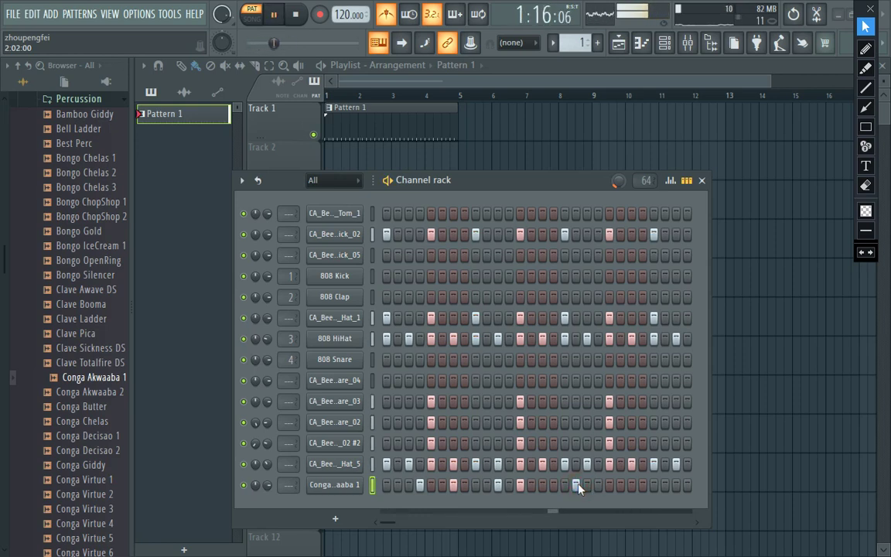
{"action": "left_click", "coordinate": [580, 486]}
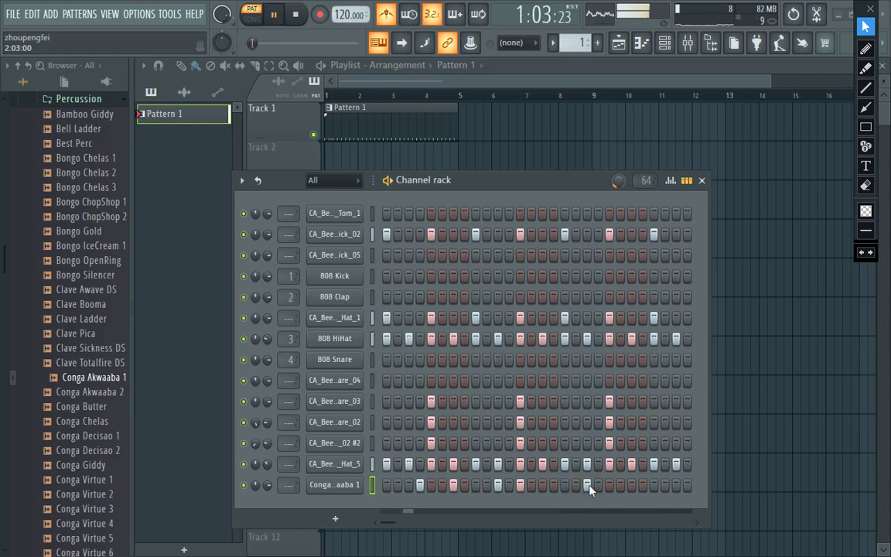
{"action": "left_click", "coordinate": [599, 486]}
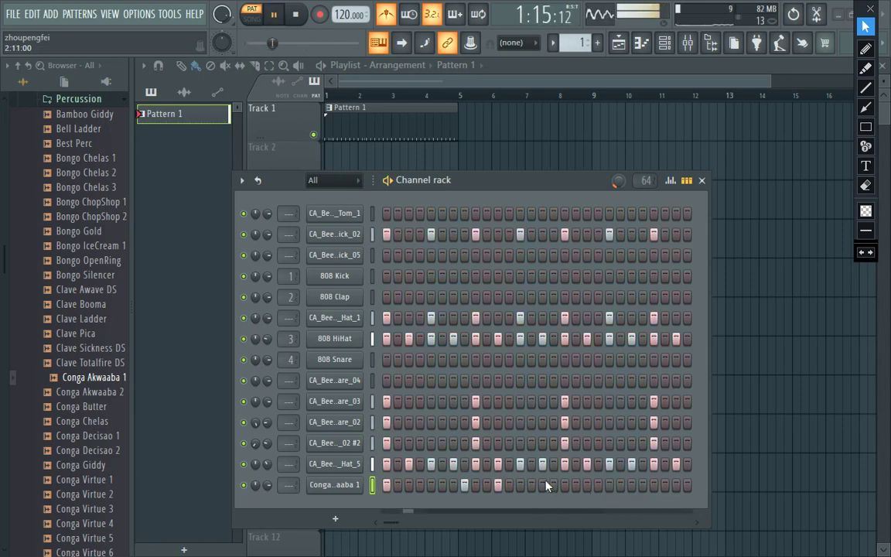
{"action": "key", "text": "space"}
{"action": "left_click", "coordinate": [543, 485]}
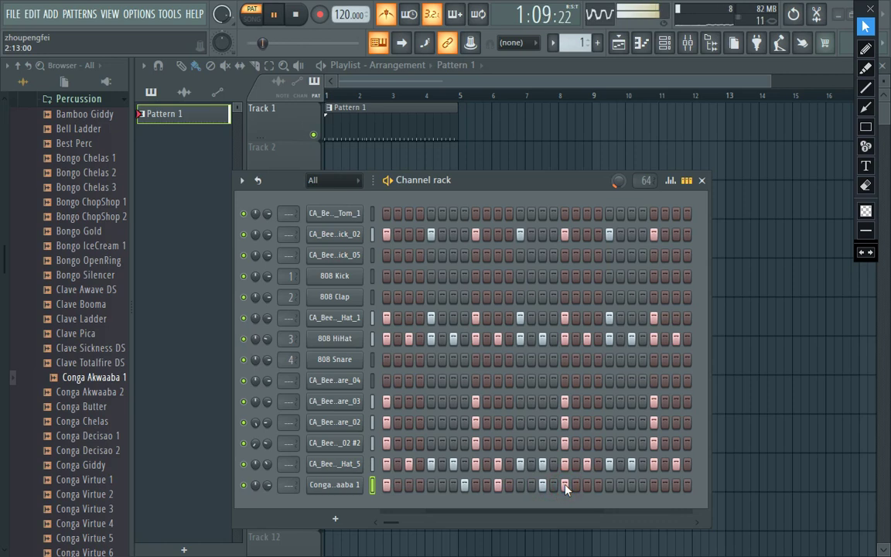
Continue the Conga Akwaaba 1 pattern through bar 3 with hits on its steps 4, 7, 11 and 13.
{"action": "left_click", "coordinate": [597, 485]}
{"action": "scroll", "coordinate": [595, 485], "scroll_direction": "down", "scroll_amount": 1}
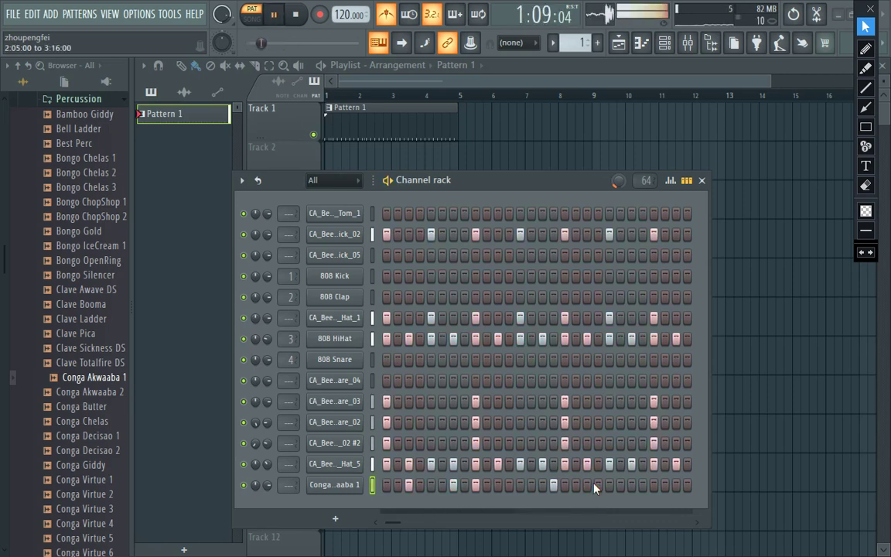
{"action": "left_click", "coordinate": [587, 483]}
{"action": "scroll", "coordinate": [587, 484], "scroll_direction": "down", "scroll_amount": 1}
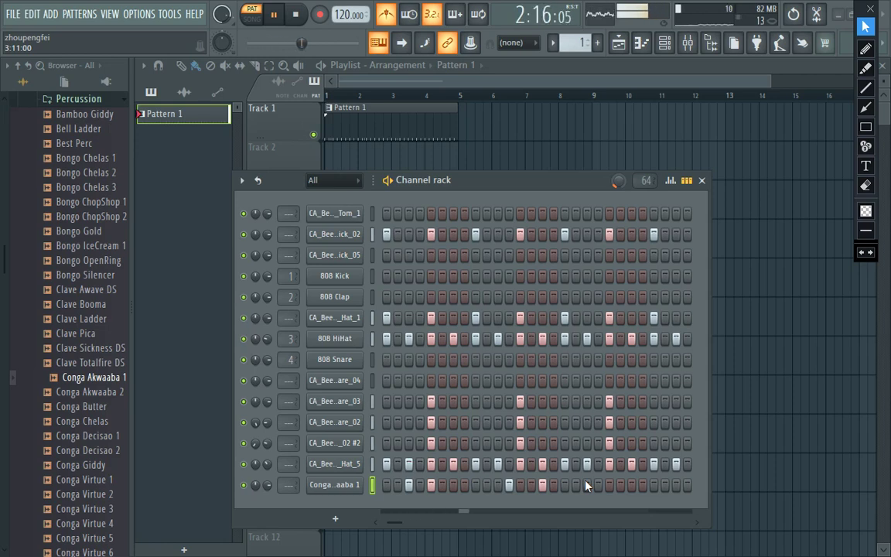
{"action": "left_click", "coordinate": [587, 487]}
{"action": "left_click", "coordinate": [610, 488]}
Complete bar 4 of the Conga Akwaaba 1 pattern with hits on its steps 4, 7, 11 and 13.
{"action": "scroll", "coordinate": [610, 489], "scroll_direction": "down", "scroll_amount": 1}
{"action": "scroll", "coordinate": [605, 491], "scroll_direction": "down", "scroll_amount": 1}
{"action": "left_click", "coordinate": [599, 488]}
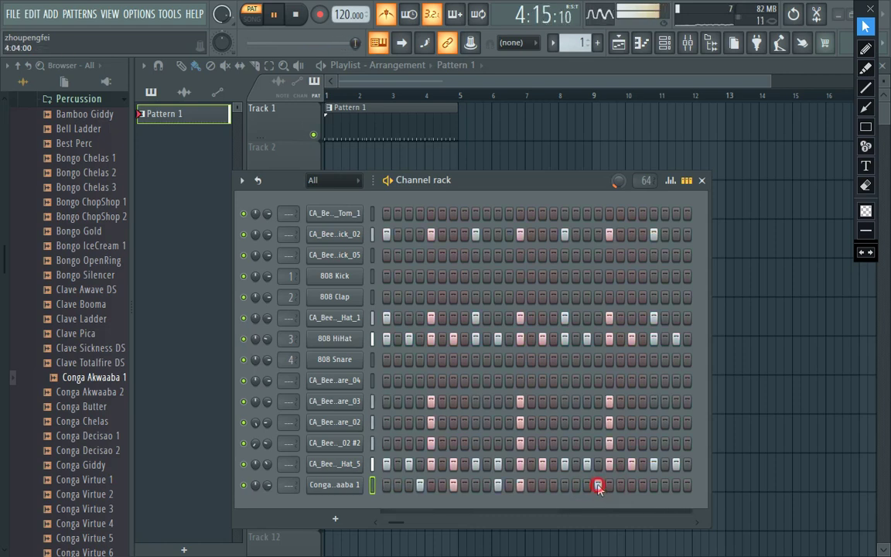
{"action": "scroll", "coordinate": [599, 490], "scroll_direction": "down", "scroll_amount": 1}
{"action": "scroll", "coordinate": [587, 489], "scroll_direction": "down", "scroll_amount": 1}
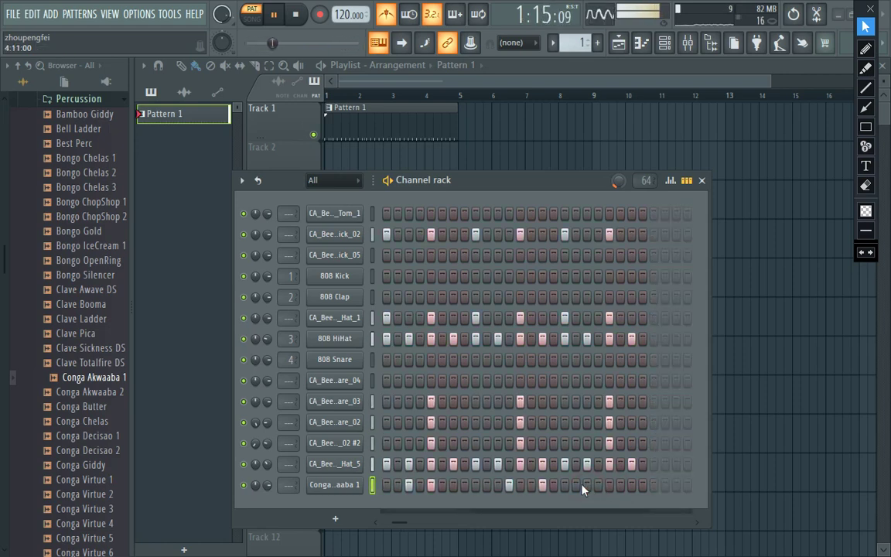
{"action": "left_click", "coordinate": [609, 488]}
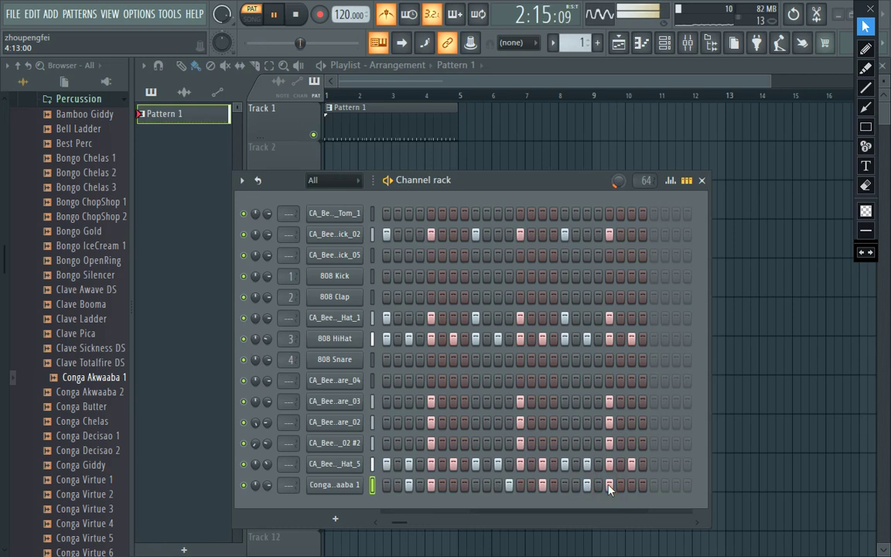
Add a conga hit on the first step of each of the four bars and lower the Conga Akwaaba 1 channel volume.
{"action": "scroll", "coordinate": [608, 489], "scroll_direction": "up", "scroll_amount": 10}
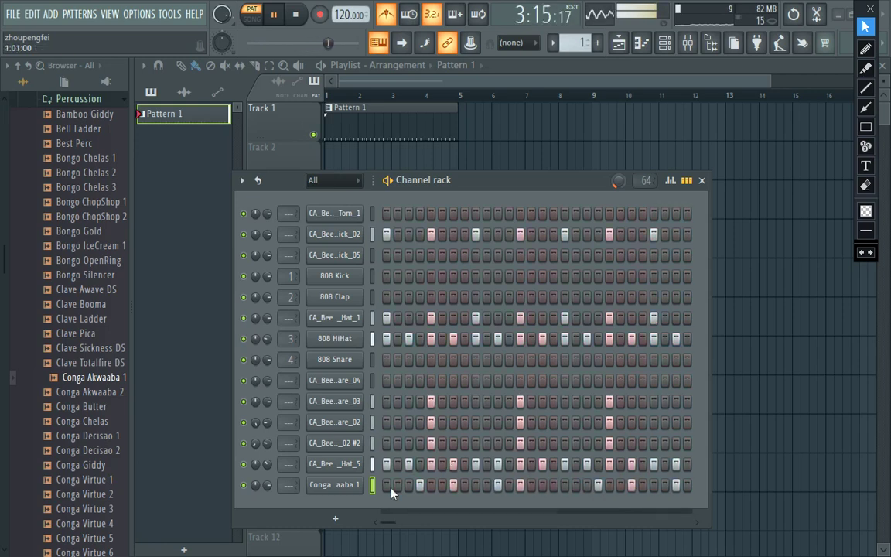
{"action": "left_click", "coordinate": [564, 485]}
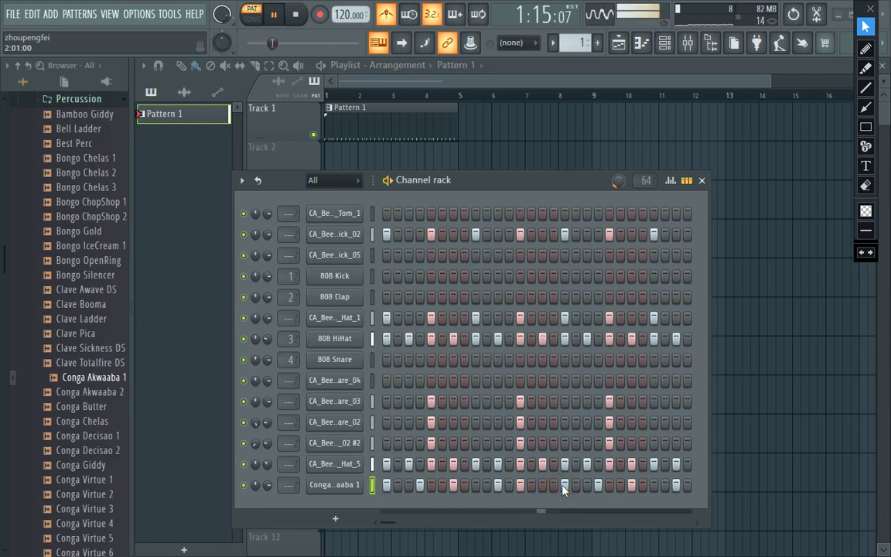
{"action": "scroll", "coordinate": [563, 490], "scroll_direction": "down", "scroll_amount": 3}
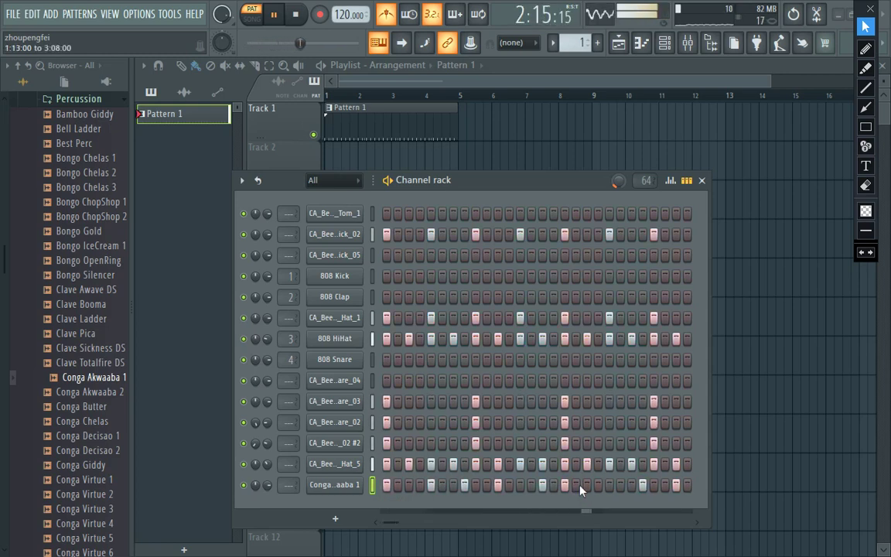
{"action": "left_click", "coordinate": [610, 487]}
{"action": "scroll", "coordinate": [610, 490], "scroll_direction": "down", "scroll_amount": 2}
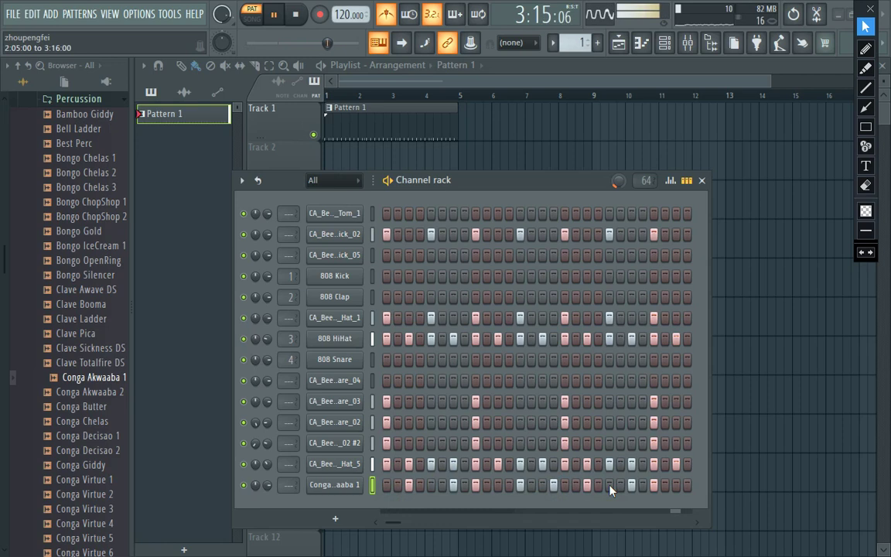
{"action": "scroll", "coordinate": [609, 489], "scroll_direction": "down", "scroll_amount": 3}
{"action": "scroll", "coordinate": [610, 487], "scroll_direction": "down", "scroll_amount": 2}
{"action": "scroll", "coordinate": [610, 489], "scroll_direction": "down", "scroll_amount": 1}
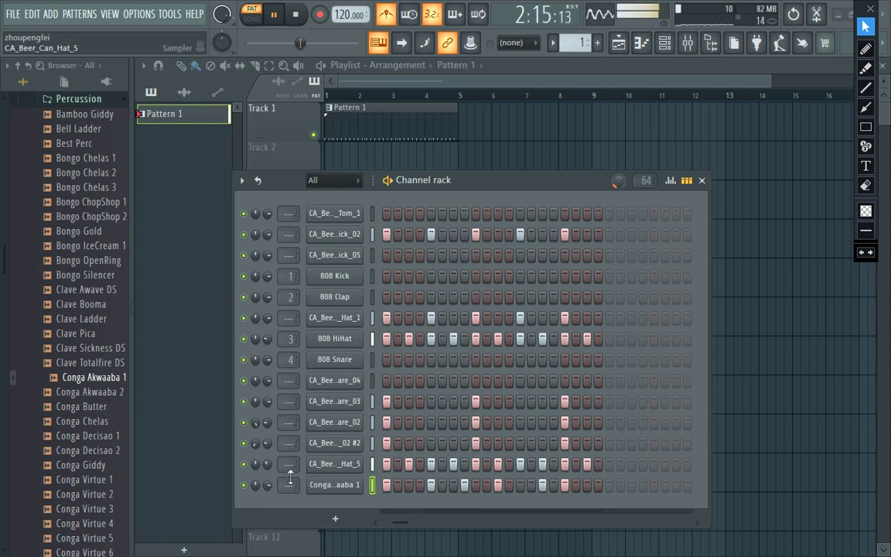
{"action": "left_click_drag", "start_coordinate": [274, 484], "coordinate": [274, 506]}
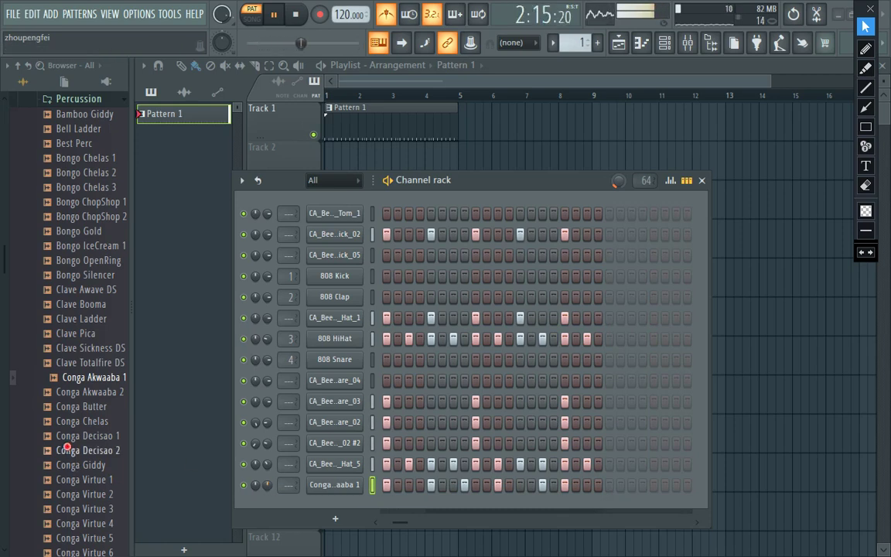
Add a Conga Decisao 1 channel with a copy of the Conga Akwaaba 1 pattern and lower its volume.
{"action": "left_click", "coordinate": [87, 436]}
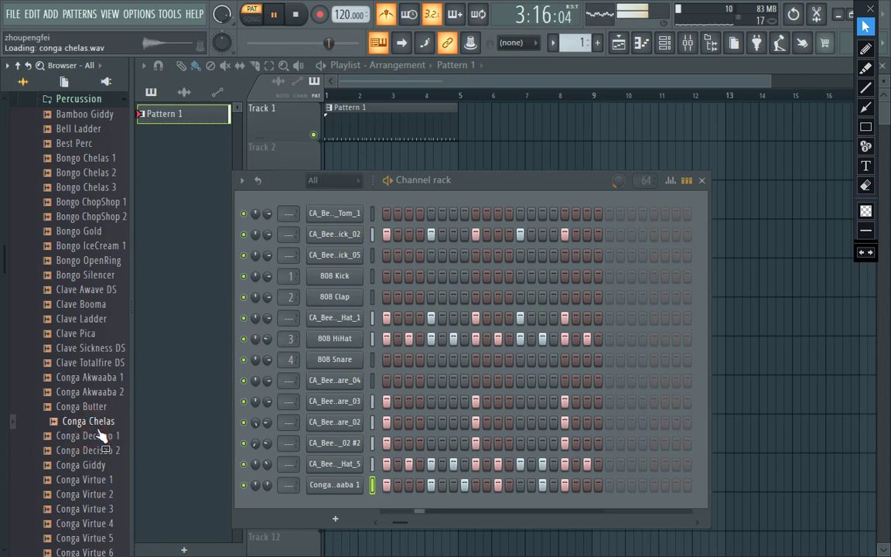
{"action": "left_click_drag", "start_coordinate": [86, 435], "coordinate": [325, 512]}
{"action": "right_click", "coordinate": [338, 482]}
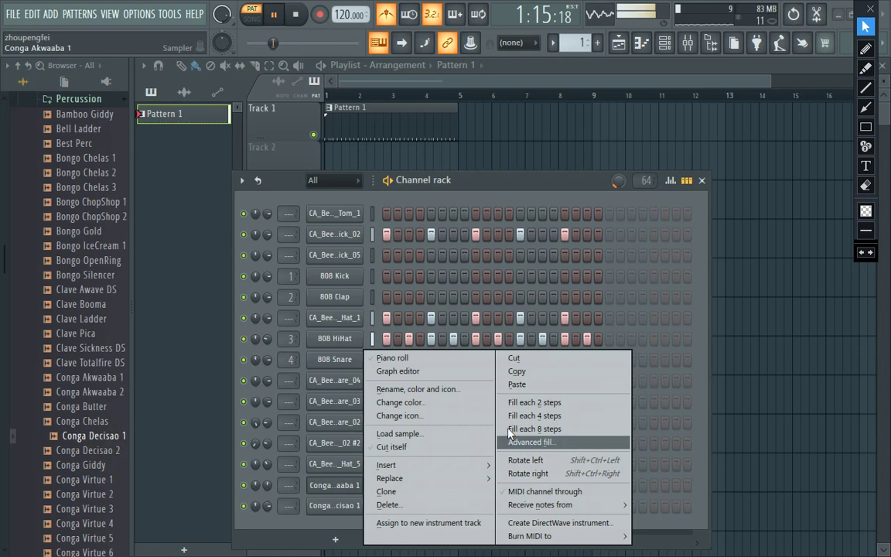
{"action": "left_click", "coordinate": [530, 371]}
{"action": "right_click", "coordinate": [337, 506]}
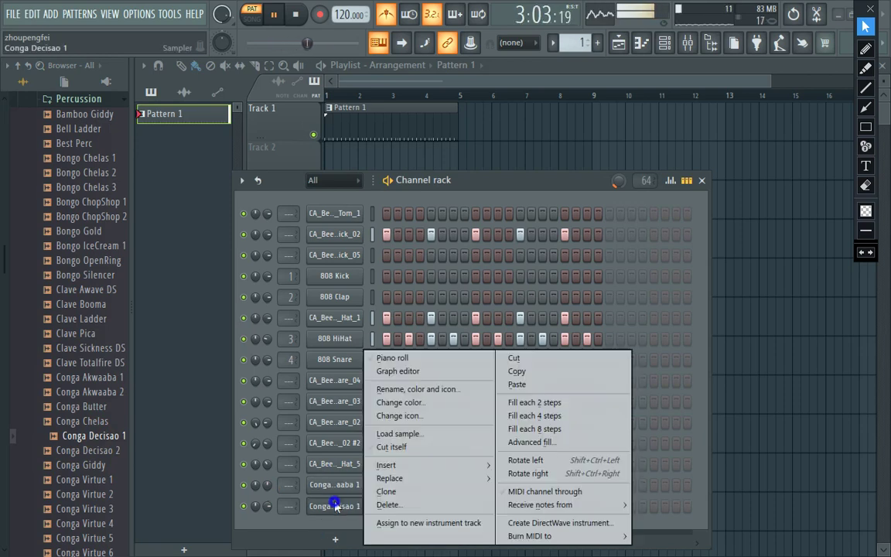
{"action": "left_click", "coordinate": [552, 383]}
{"action": "left_click_drag", "start_coordinate": [266, 506], "coordinate": [267, 521]}
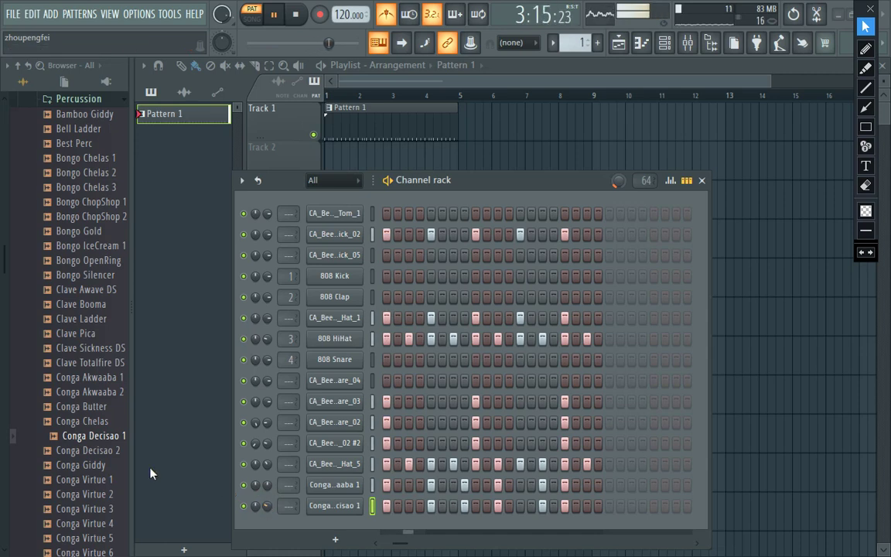
Audition the bongo samples and add Bongo ChopShop 2 as a new channel below Conga Decisao 1.
{"action": "left_click", "coordinate": [102, 263]}
{"action": "left_click", "coordinate": [105, 232]}
{"action": "left_click", "coordinate": [106, 220]}
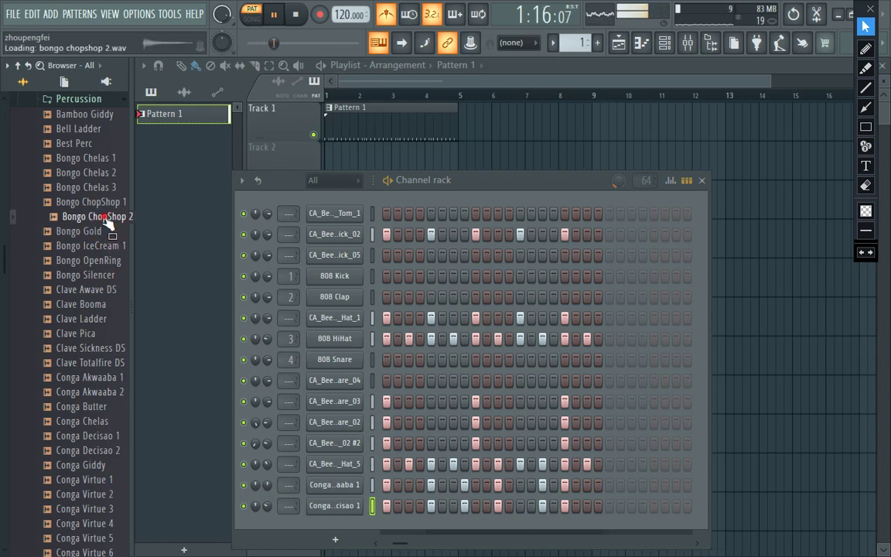
{"action": "left_click", "coordinate": [101, 201]}
{"action": "left_click", "coordinate": [97, 188]}
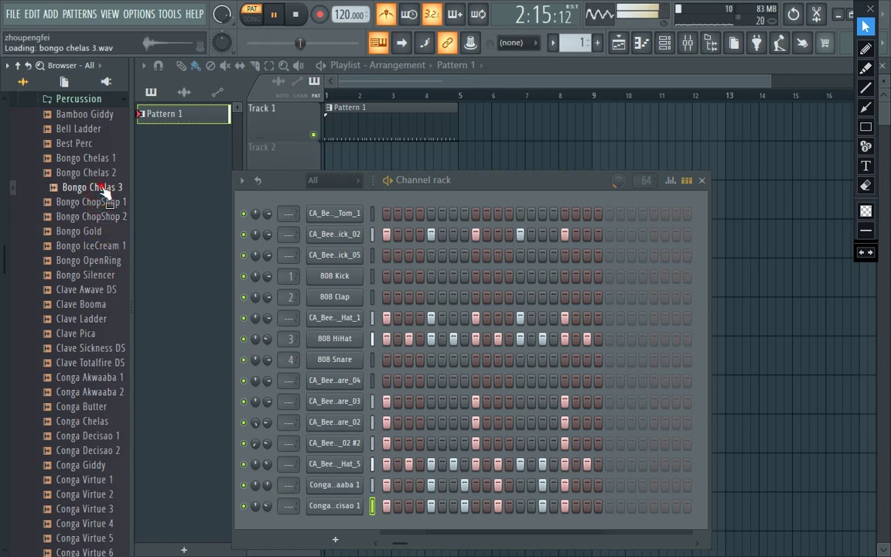
{"action": "left_click", "coordinate": [102, 217]}
{"action": "left_click_drag", "start_coordinate": [100, 219], "coordinate": [335, 526]}
Paste the copied conga pattern into the Bongo ChopShop 2 channel and lower the channel's volume.
{"action": "right_click", "coordinate": [334, 526]}
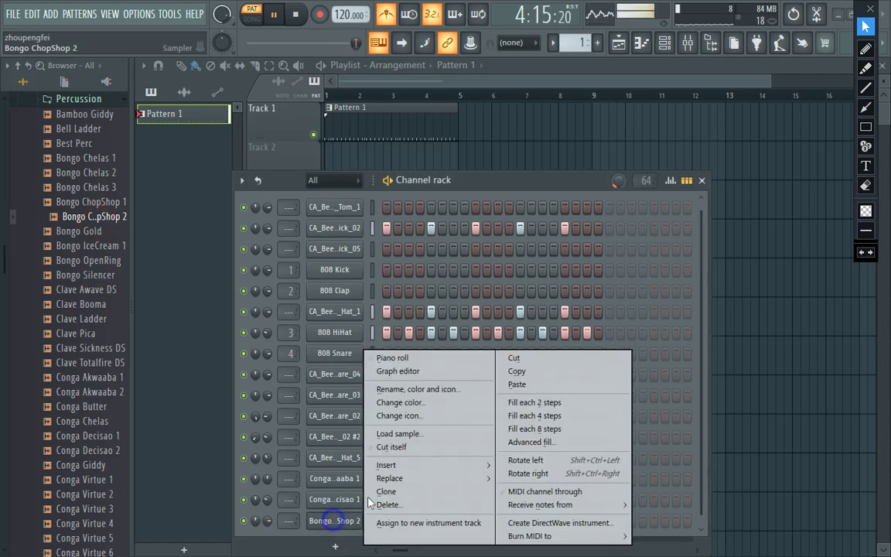
{"action": "left_click", "coordinate": [545, 389]}
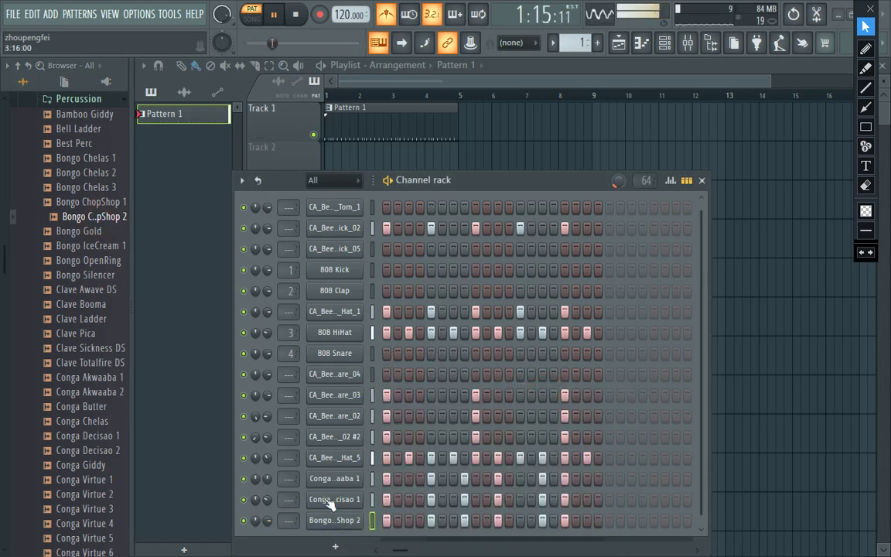
{"action": "left_click_drag", "start_coordinate": [267, 520], "coordinate": [268, 523]}
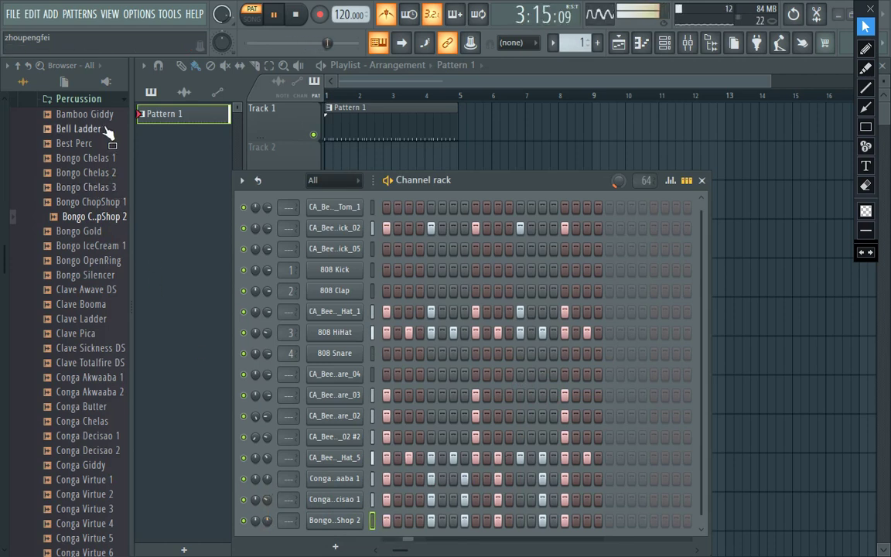
{"action": "left_click", "coordinate": [112, 102]}
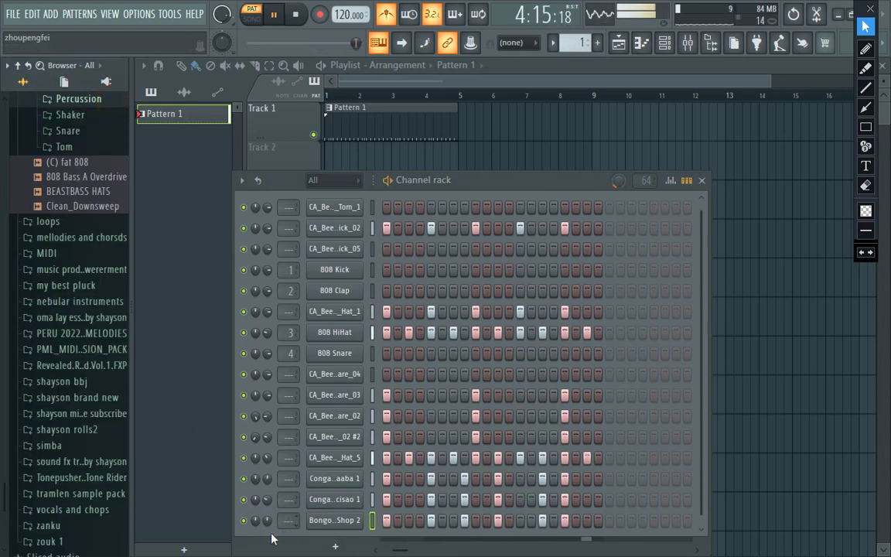
{"action": "left_click_drag", "start_coordinate": [269, 524], "coordinate": [269, 524]}
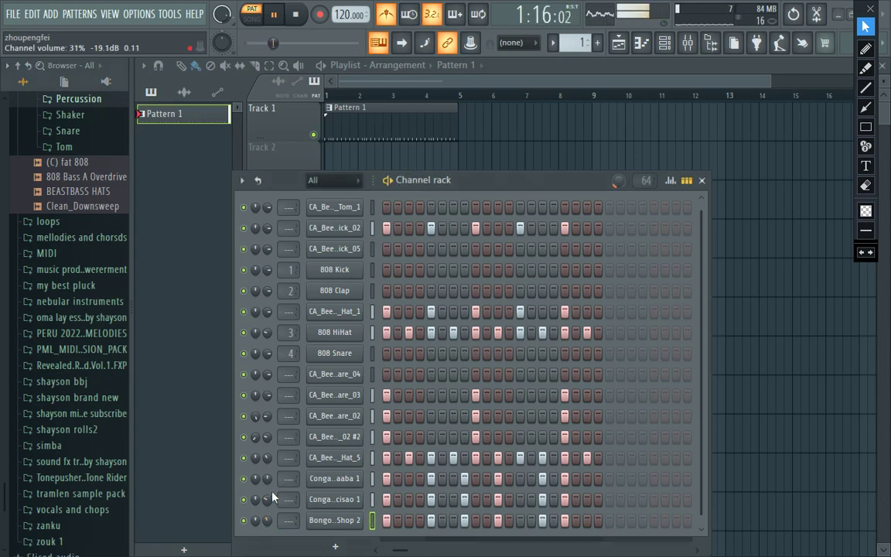
Copy the CA_Beer_Can_Kick_02 pattern into the CA_Beer_Can_Kick_05 and CA_Beer_Can_Tom_1 channels.
{"action": "scroll", "coordinate": [336, 228], "scroll_direction": "up", "scroll_amount": 1}
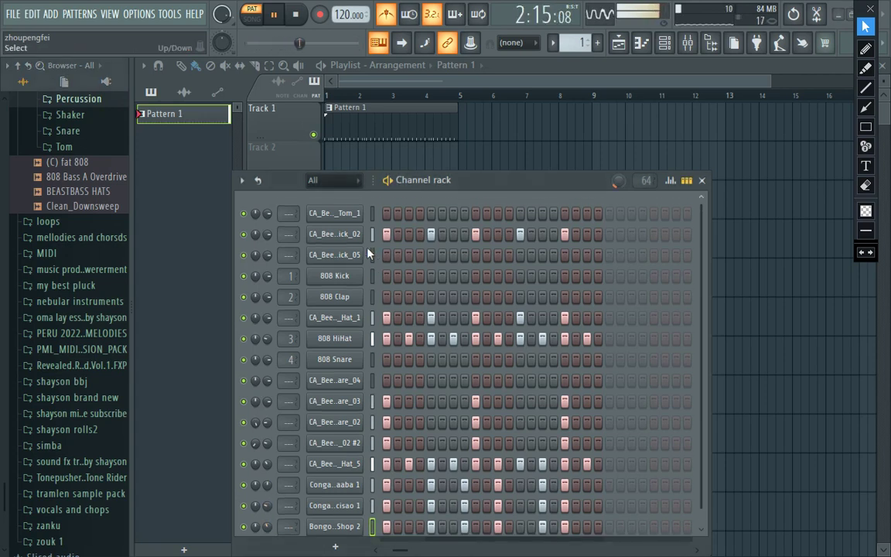
{"action": "right_click", "coordinate": [351, 236]}
{"action": "left_click", "coordinate": [521, 244]}
{"action": "right_click", "coordinate": [342, 255]}
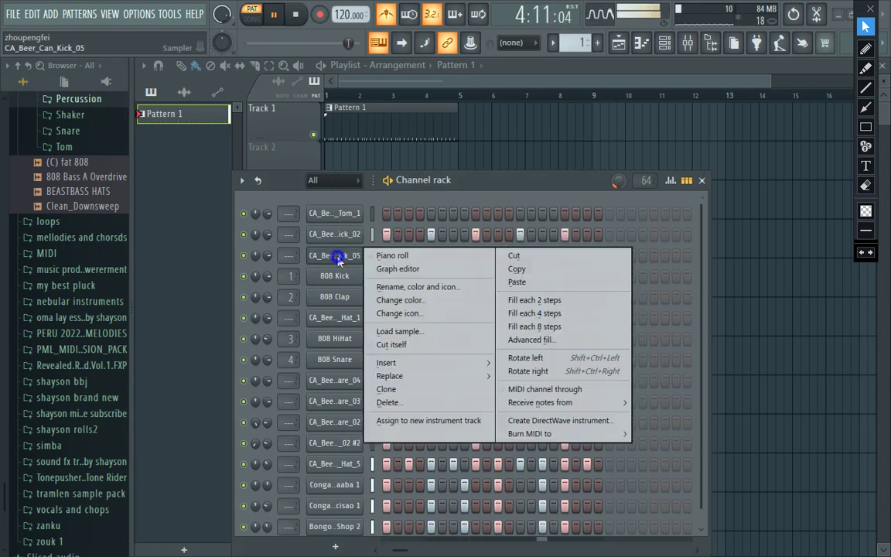
{"action": "left_click", "coordinate": [540, 284]}
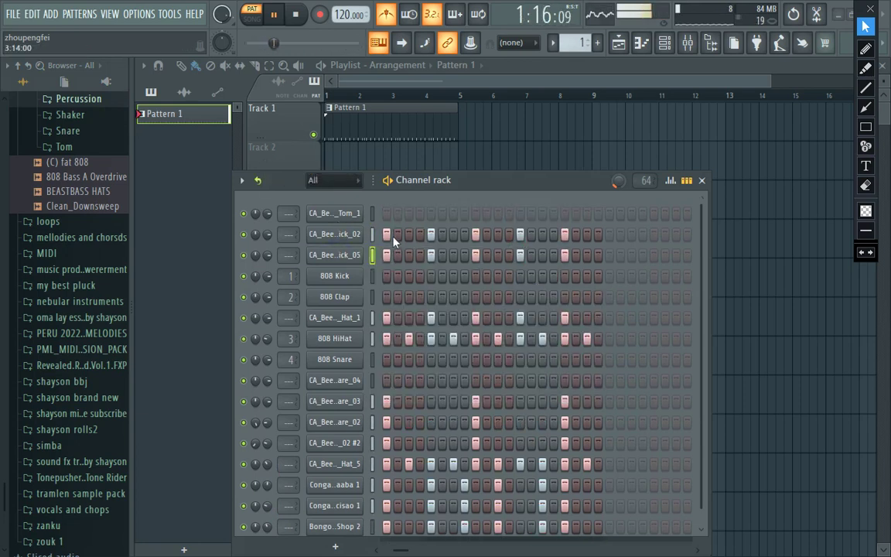
{"action": "right_click", "coordinate": [350, 214]}
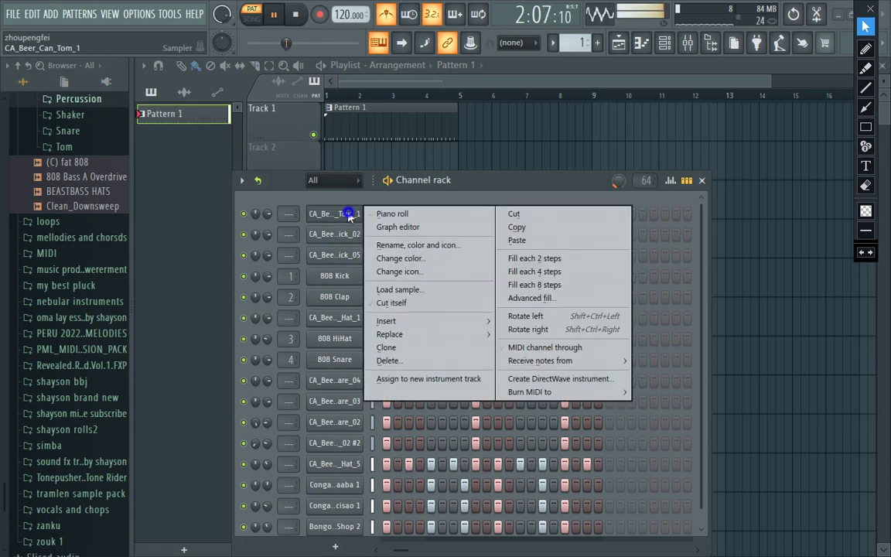
{"action": "left_click", "coordinate": [560, 242]}
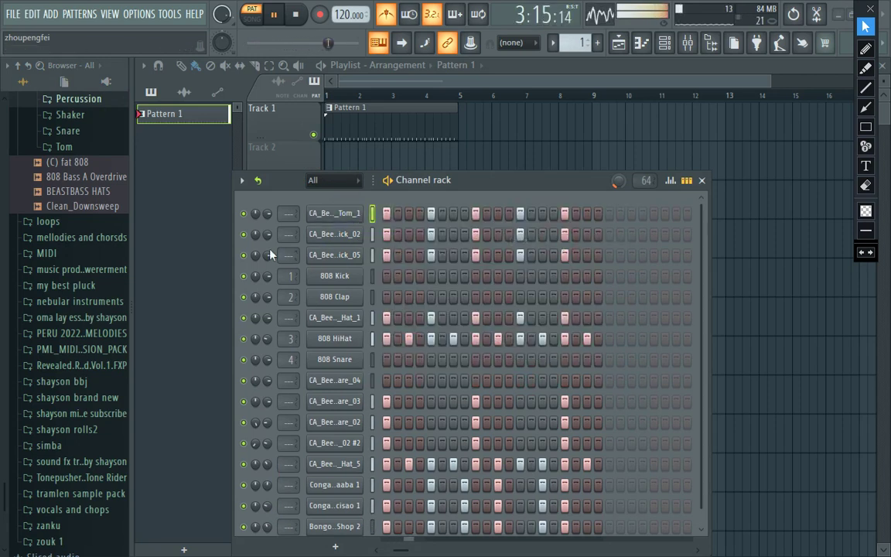
Mute the CA_Beer_Can_Kick_05 and CA_Beer_Can_Tom_1 channels.
{"action": "left_click", "coordinate": [243, 256]}
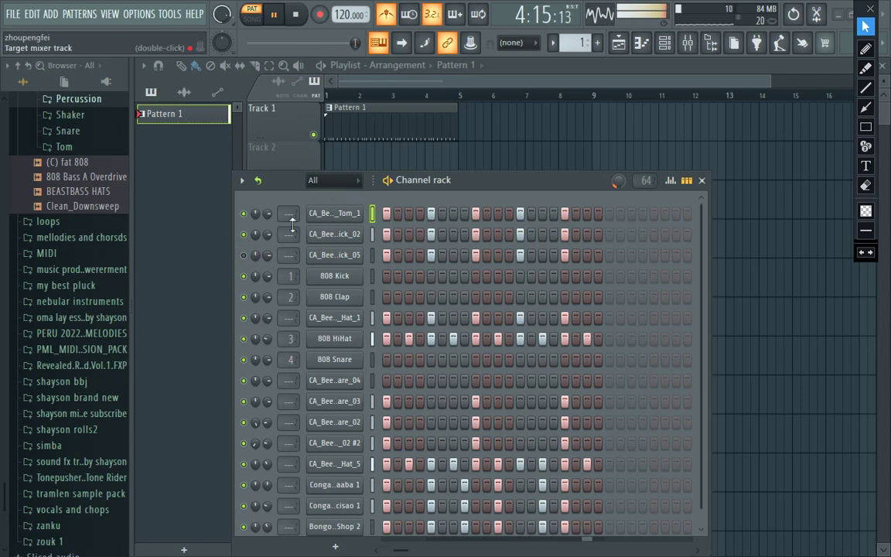
{"action": "left_click", "coordinate": [244, 215]}
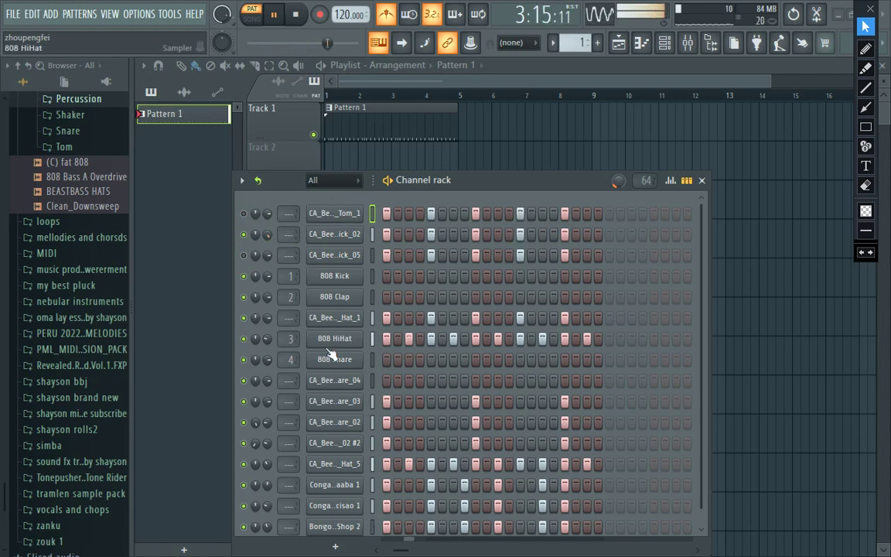
{"action": "scroll", "coordinate": [328, 352], "scroll_direction": "down", "scroll_amount": 1}
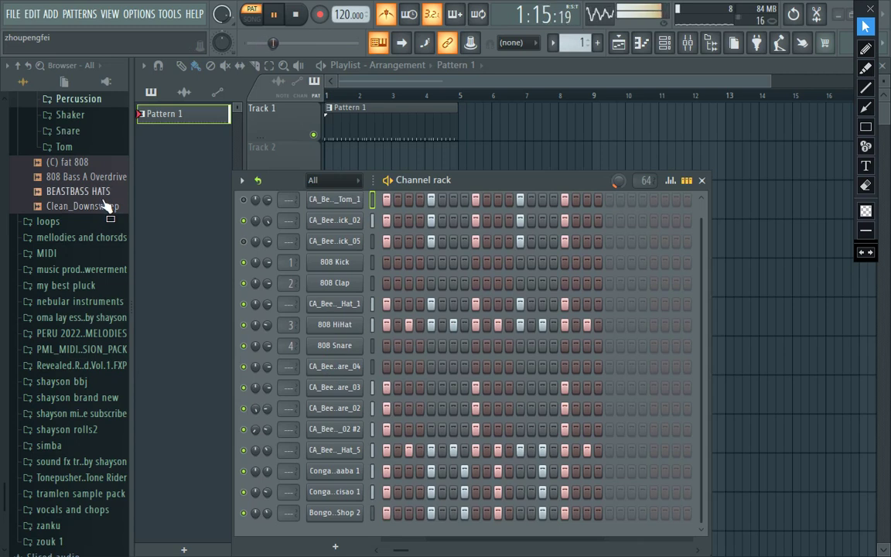
Audition bongo and clave samples from the Percussion folder and add Clave Ladder as a new channel below 808 Snare.
{"action": "left_click", "coordinate": [98, 106]}
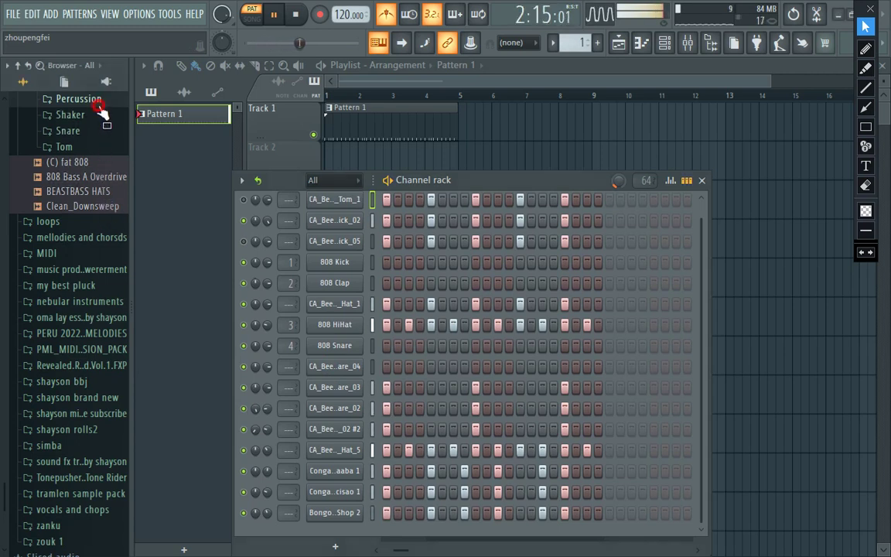
{"action": "left_click", "coordinate": [96, 188]}
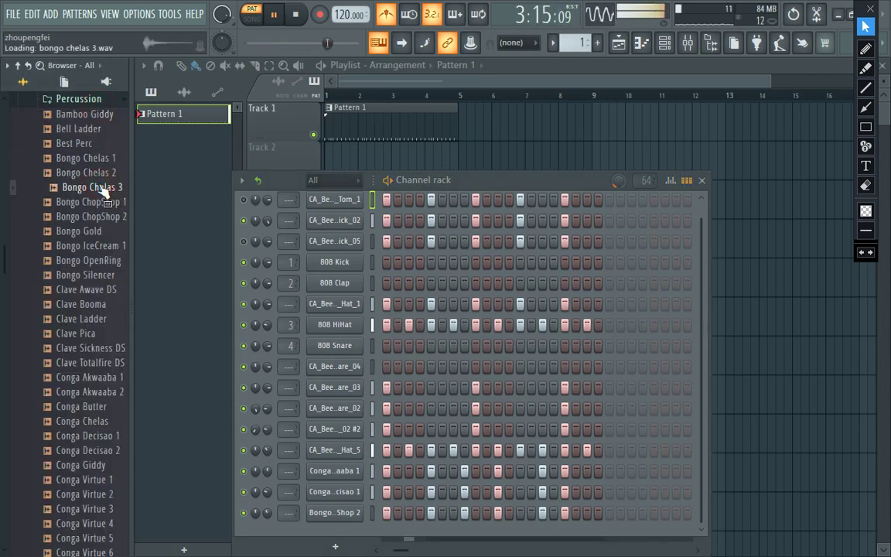
{"action": "left_click", "coordinate": [89, 275]}
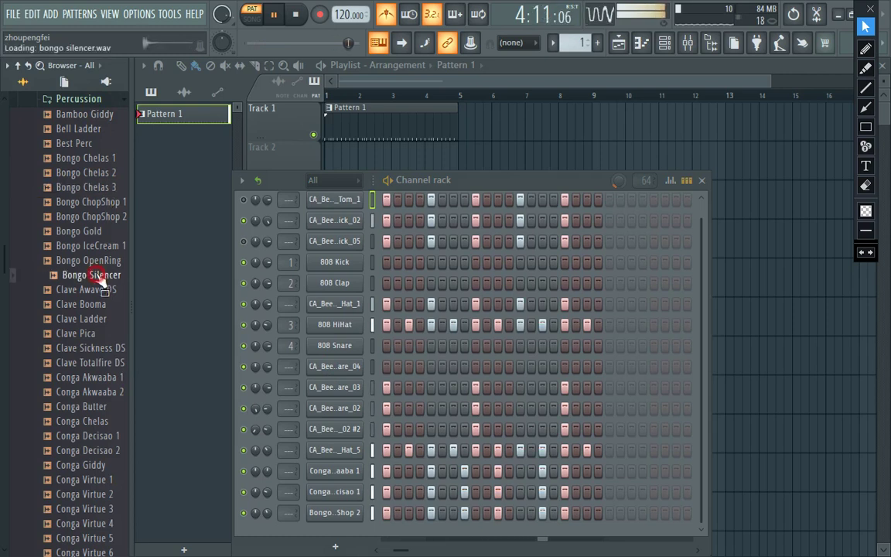
{"action": "left_click", "coordinate": [91, 323]}
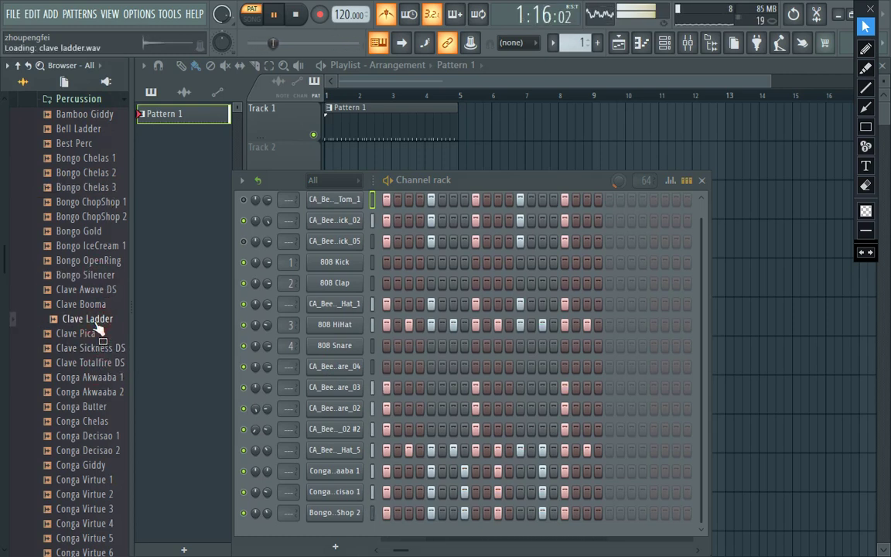
{"action": "left_click_drag", "start_coordinate": [99, 328], "coordinate": [326, 356]}
Program a sparse Clave Ladder pattern including step 13 of bars 1 and 3 and steps 13 and 15 of bar 4, and adjust its volume.
{"action": "key", "text": "space"}
{"action": "scroll", "coordinate": [448, 372], "scroll_direction": "down", "scroll_amount": 2}
{"action": "scroll", "coordinate": [451, 376], "scroll_direction": "up", "scroll_amount": 3}
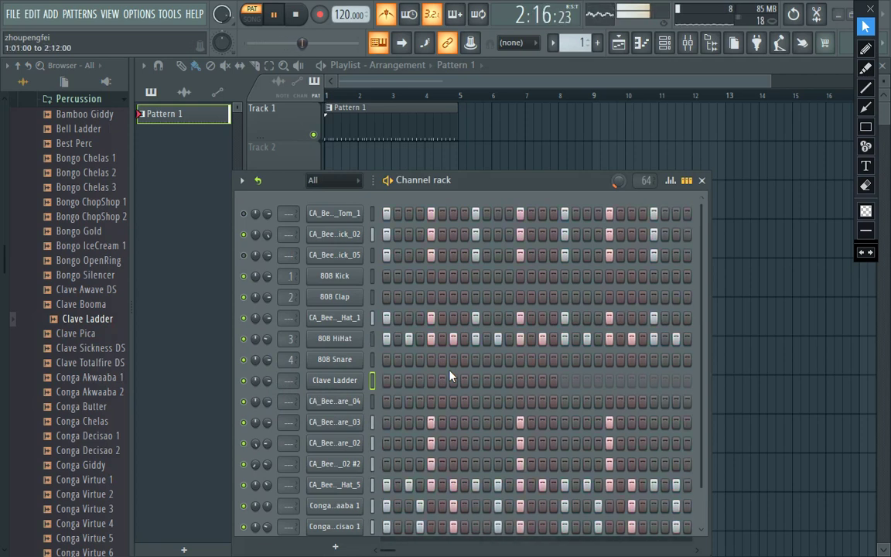
{"action": "key", "text": "space"}
{"action": "key", "text": "space"}
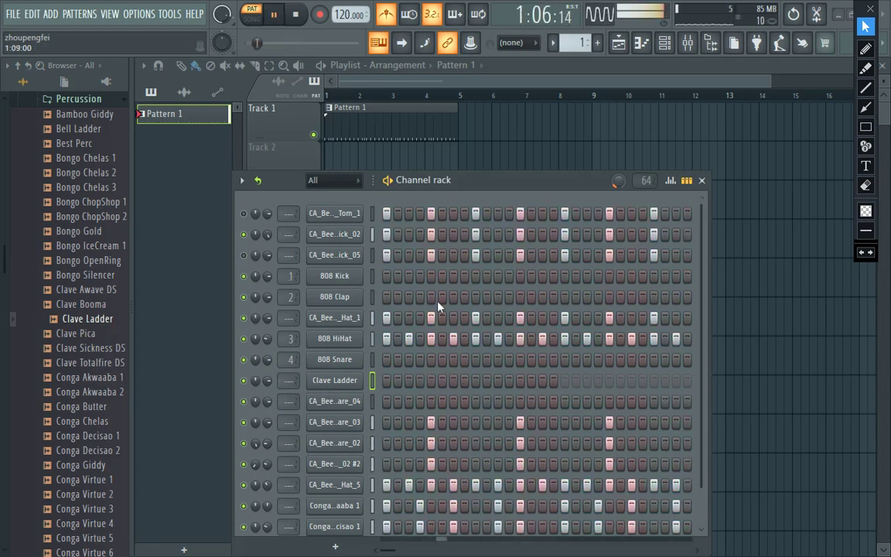
{"action": "key", "text": "space"}
{"action": "key", "text": "space"}
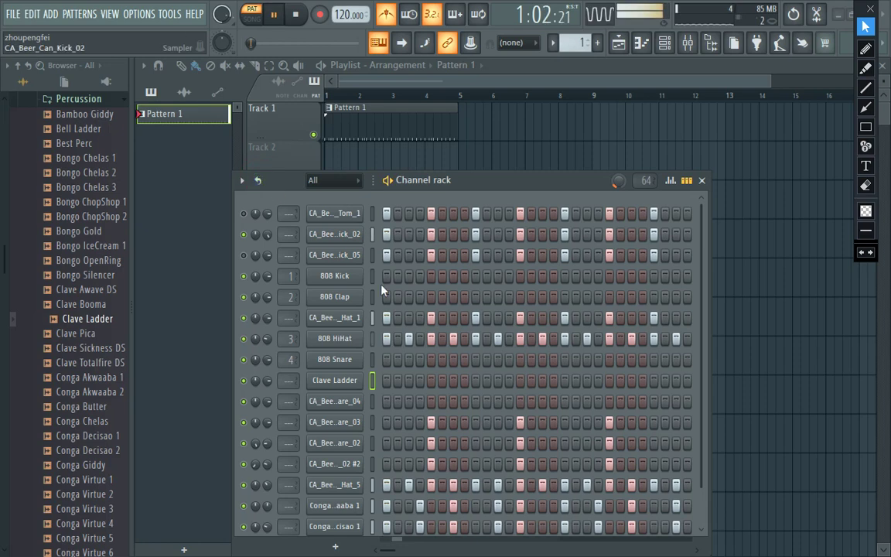
{"action": "left_click", "coordinate": [520, 382]}
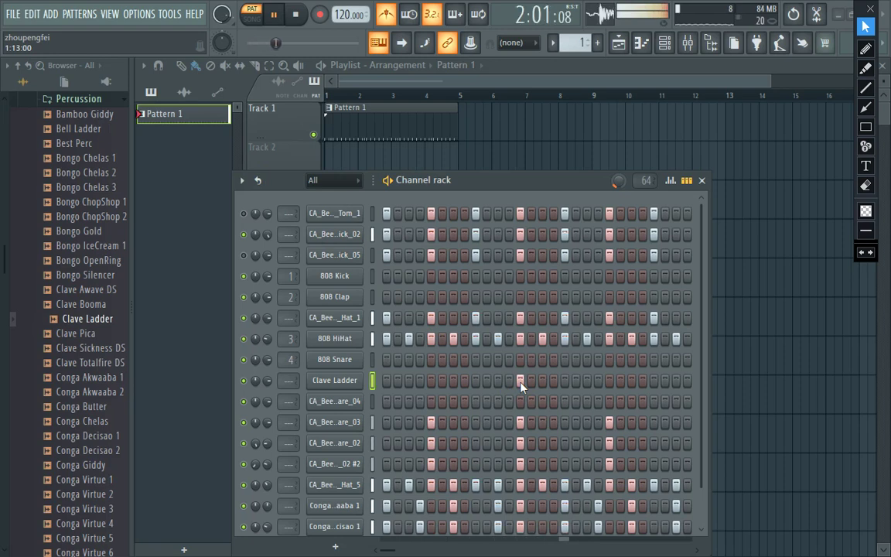
{"action": "key", "text": "space"}
{"action": "left_click", "coordinate": [564, 382]}
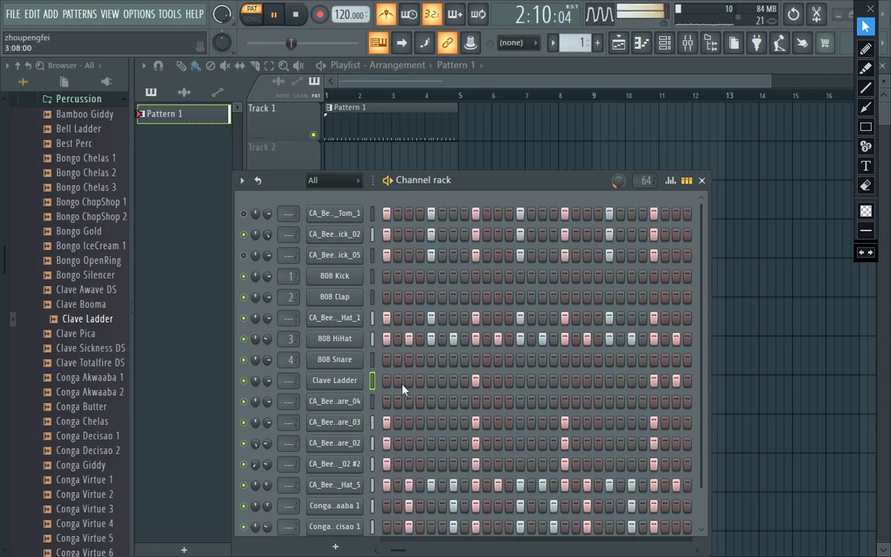
{"action": "left_click", "coordinate": [273, 380]}
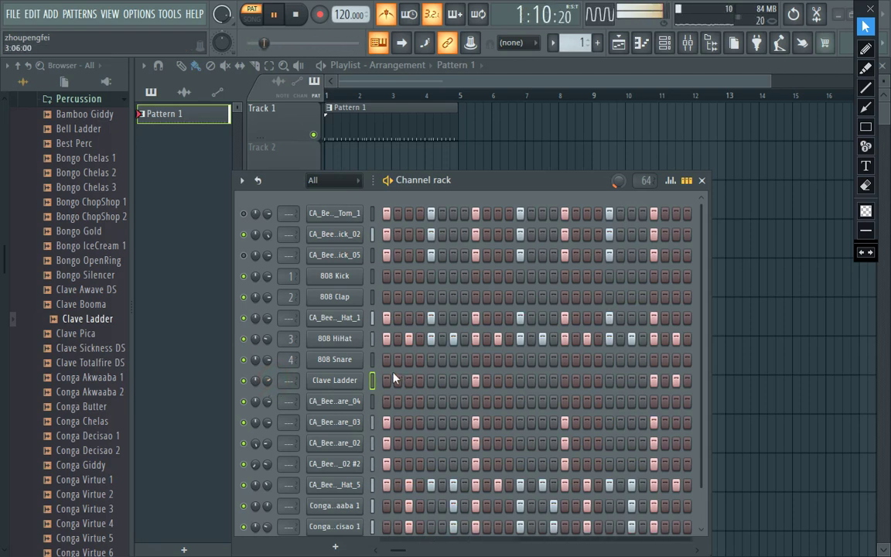
Add a Harmless synth channel and load its Mine Cloud AG preset.
{"action": "scroll", "coordinate": [348, 456], "scroll_direction": "down", "scroll_amount": 2}
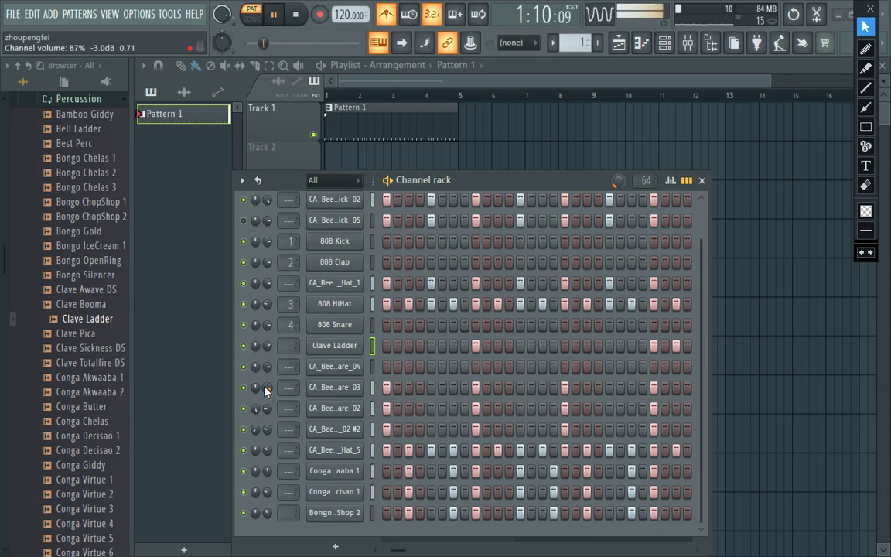
{"action": "left_click", "coordinate": [334, 548]}
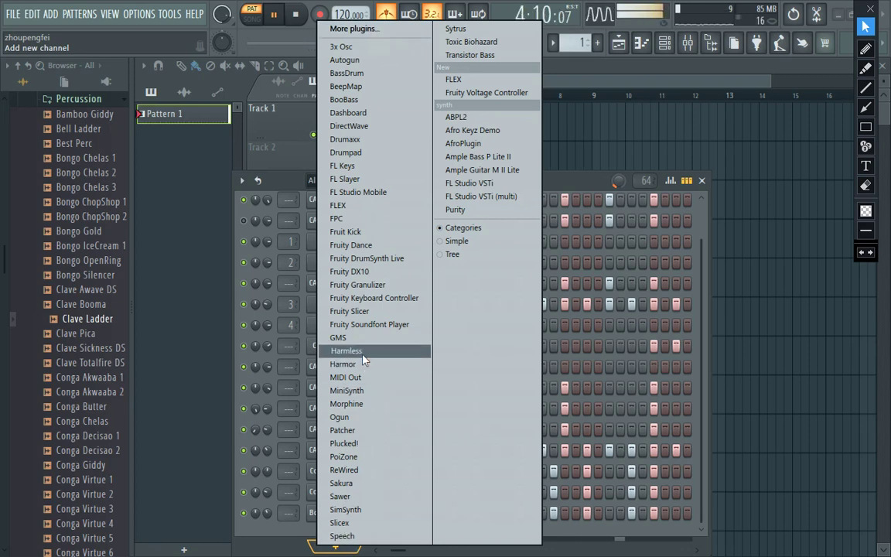
{"action": "left_click", "coordinate": [362, 352]}
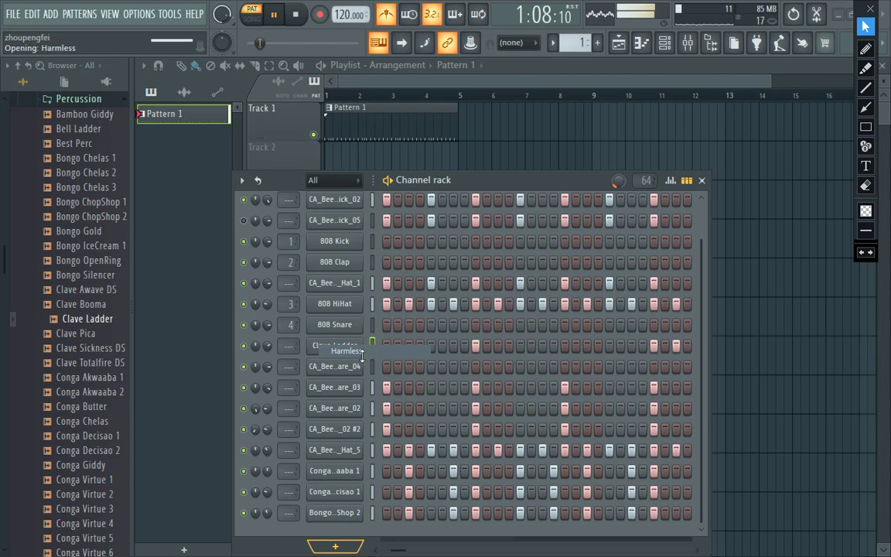
{"action": "left_click", "coordinate": [702, 183]}
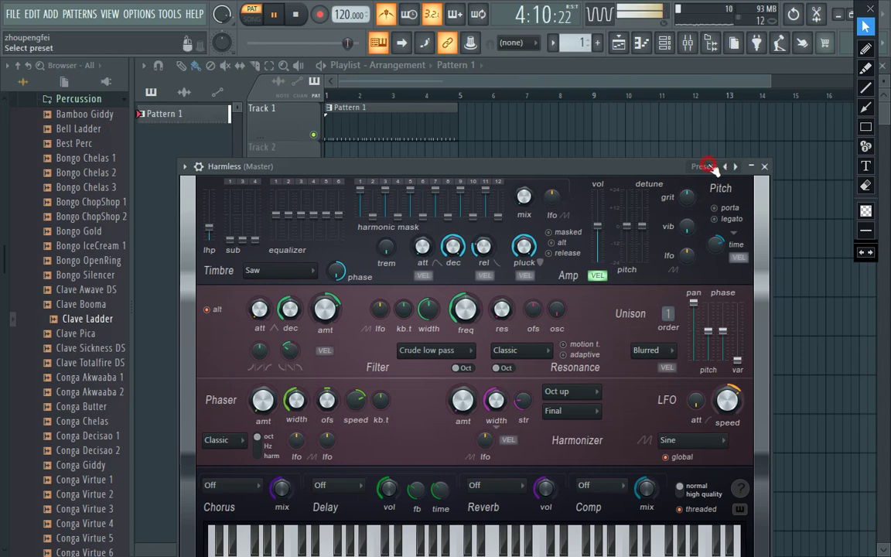
{"action": "left_click", "coordinate": [705, 167]}
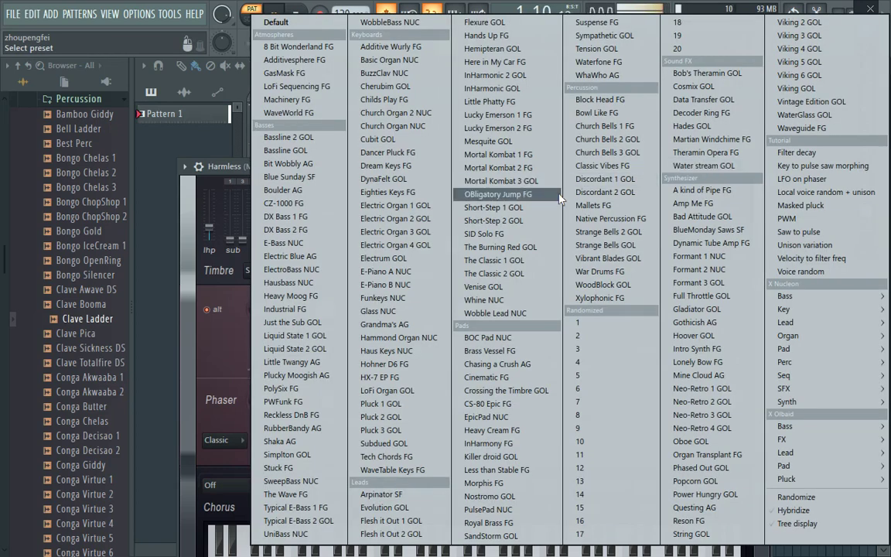
{"action": "left_click", "coordinate": [698, 375]}
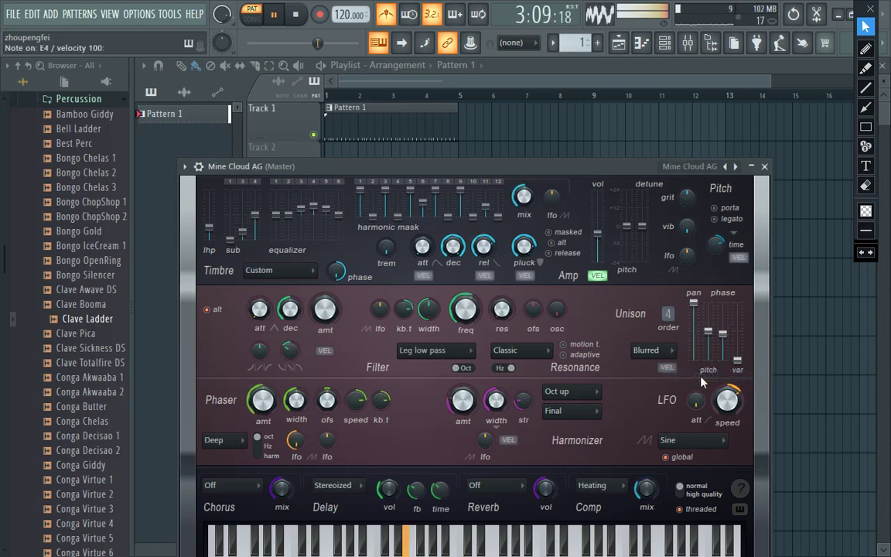
Audition the Saw to pulse and Martian Windchime FG presets on the Harmless synth.
{"action": "left_click", "coordinate": [696, 166]}
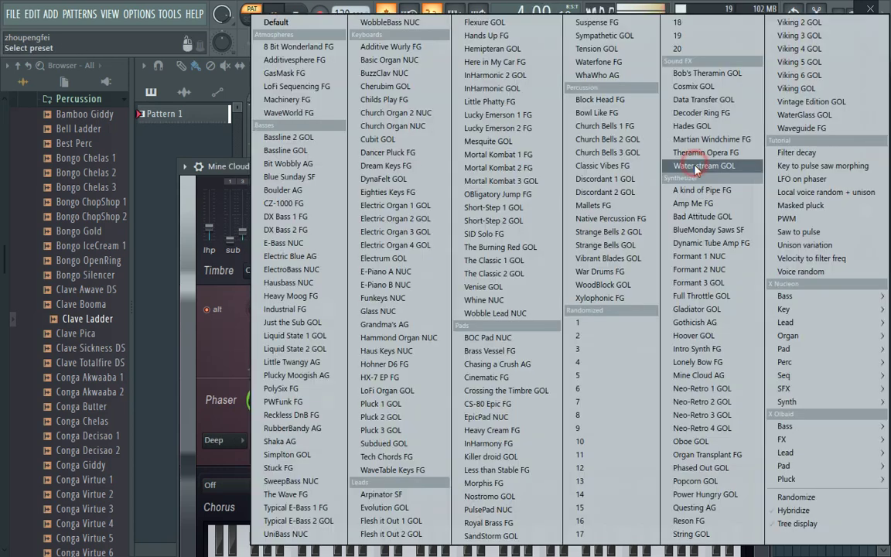
{"action": "left_click", "coordinate": [783, 232]}
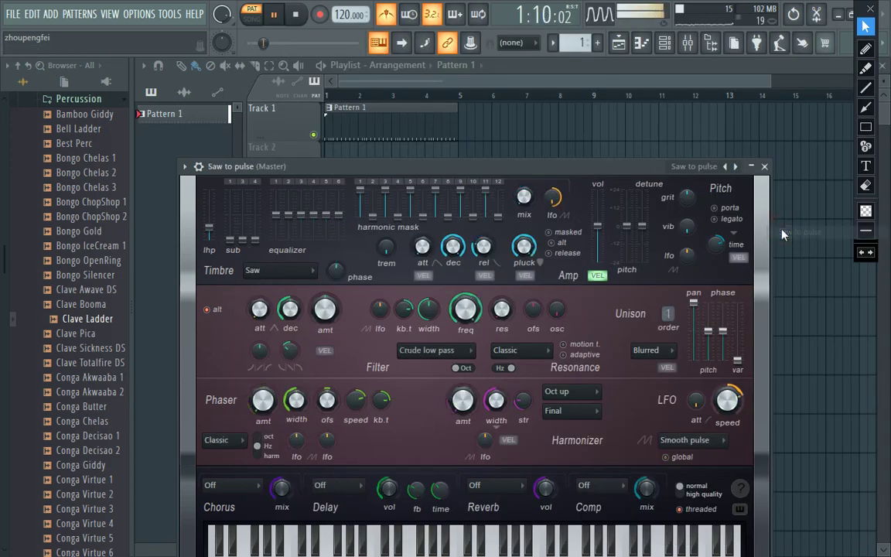
{"action": "left_click", "coordinate": [695, 166]}
{"action": "mouse_move", "coordinate": [818, 323]}
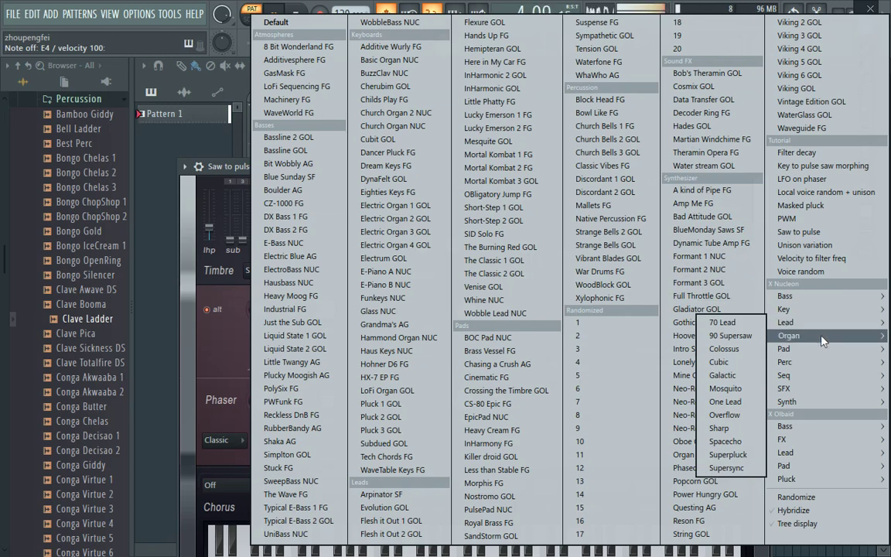
{"action": "mouse_move", "coordinate": [822, 340]}
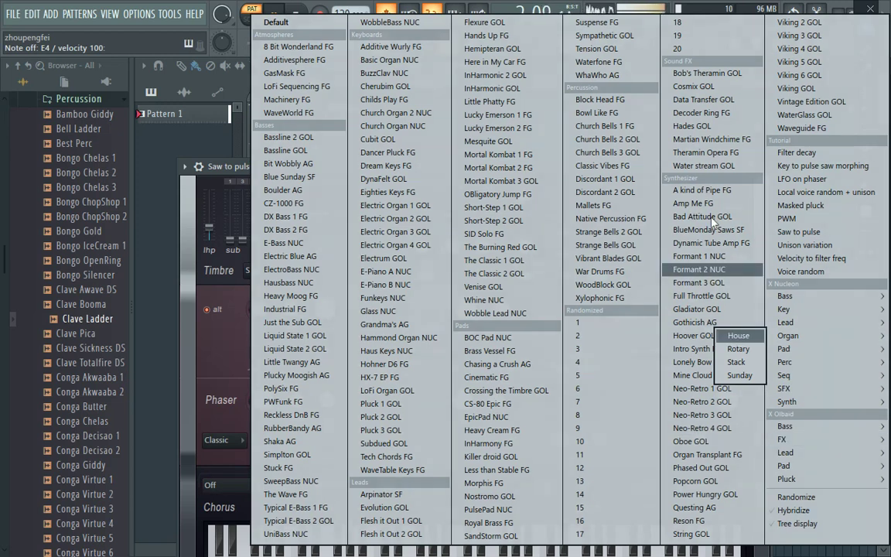
{"action": "left_click", "coordinate": [694, 141]}
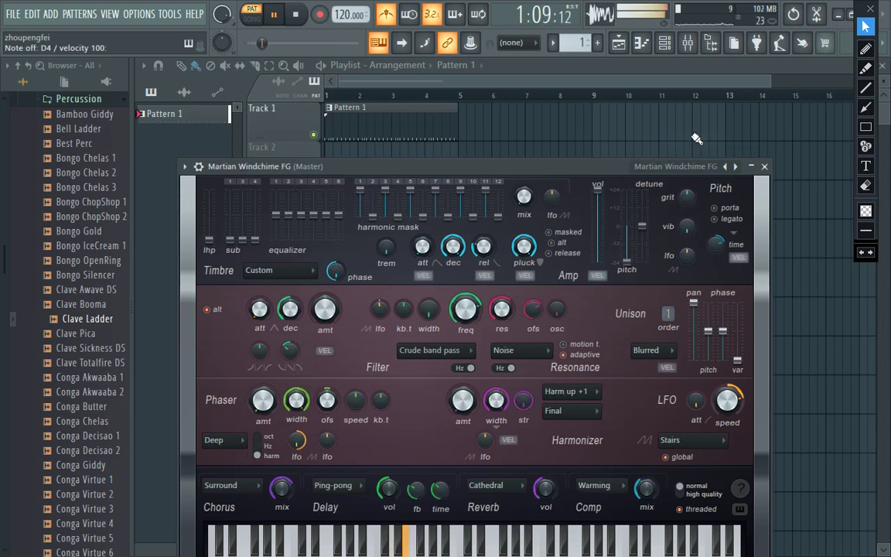
Try the Native Percussion FG, War Drums FG, Crossing the Timbre GOL and Pluck 1 GOL presets on the Harmless synth.
{"action": "left_click", "coordinate": [700, 169]}
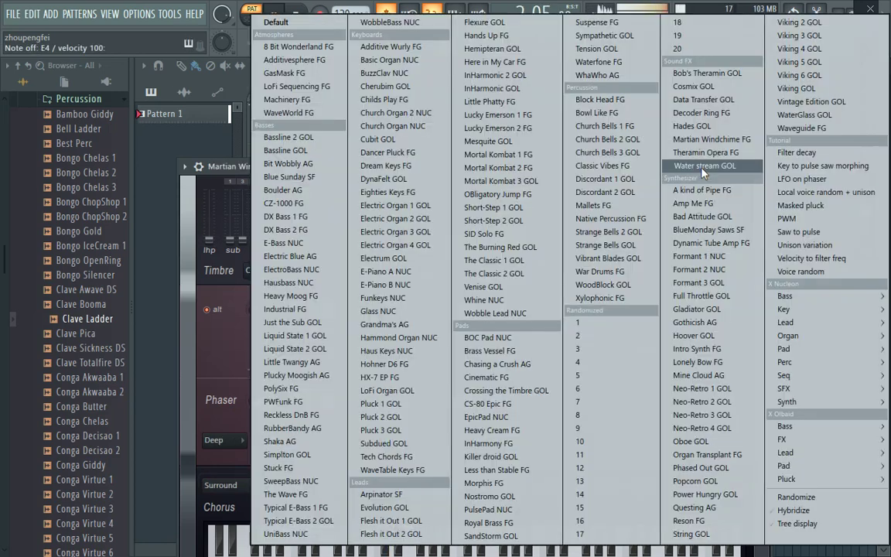
{"action": "left_click", "coordinate": [634, 220]}
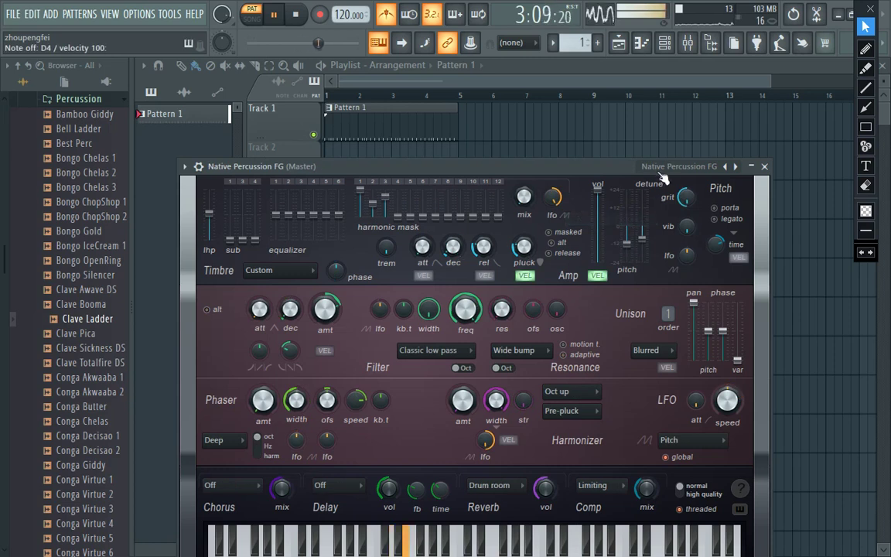
{"action": "left_click", "coordinate": [666, 169]}
{"action": "left_click", "coordinate": [632, 264]}
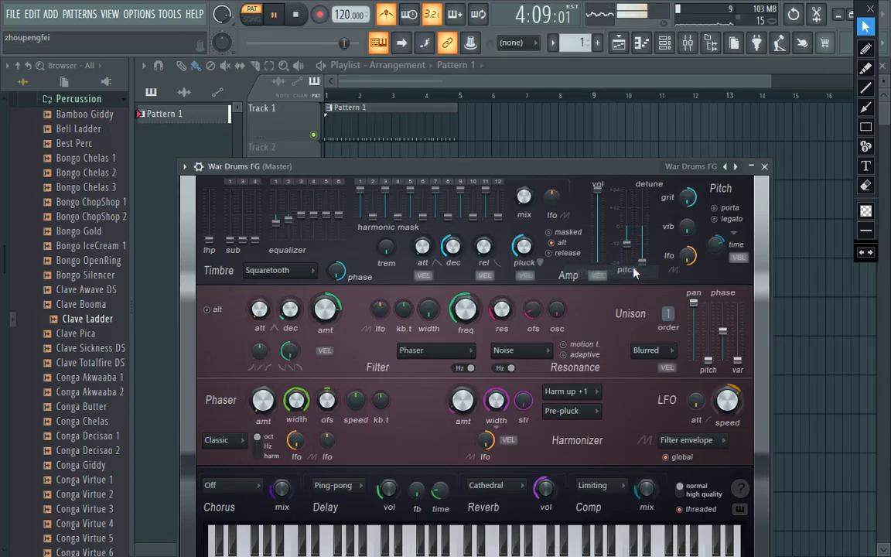
{"action": "left_click", "coordinate": [682, 167]}
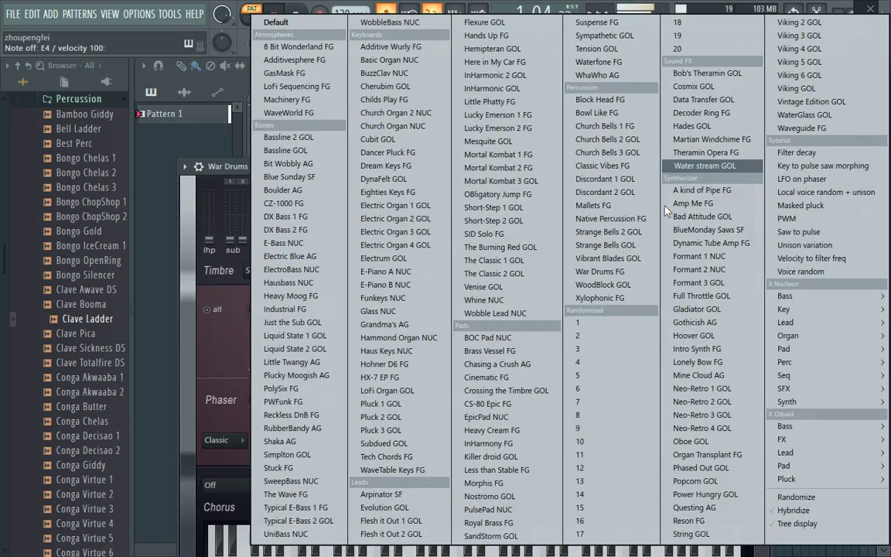
{"action": "left_click", "coordinate": [534, 390]}
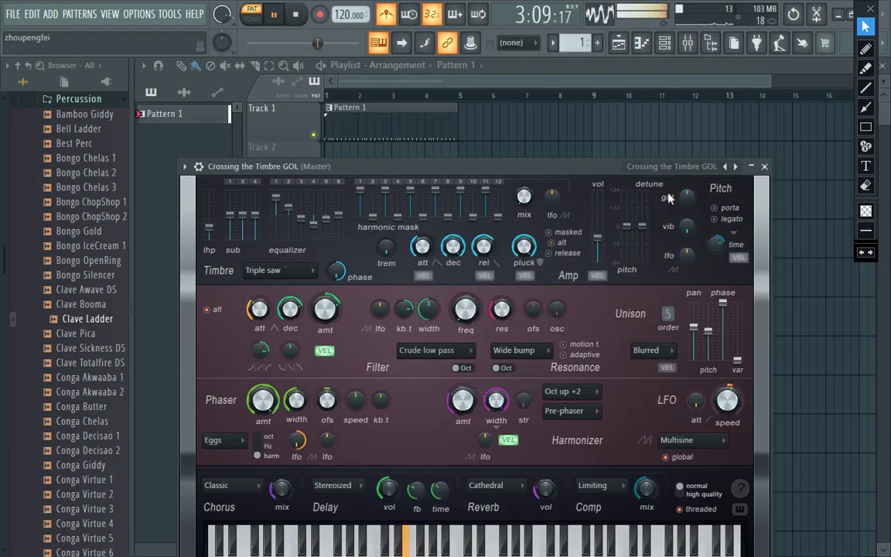
{"action": "left_click", "coordinate": [674, 166]}
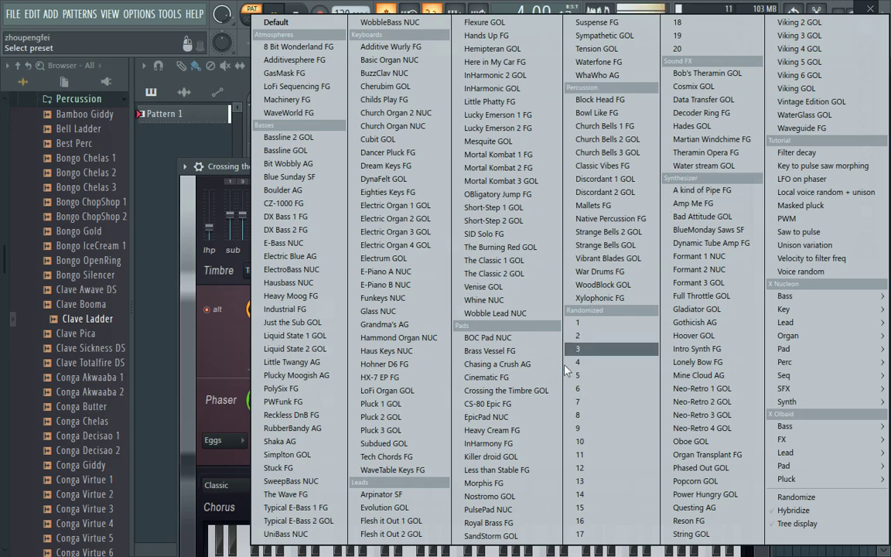
{"action": "left_click", "coordinate": [384, 403]}
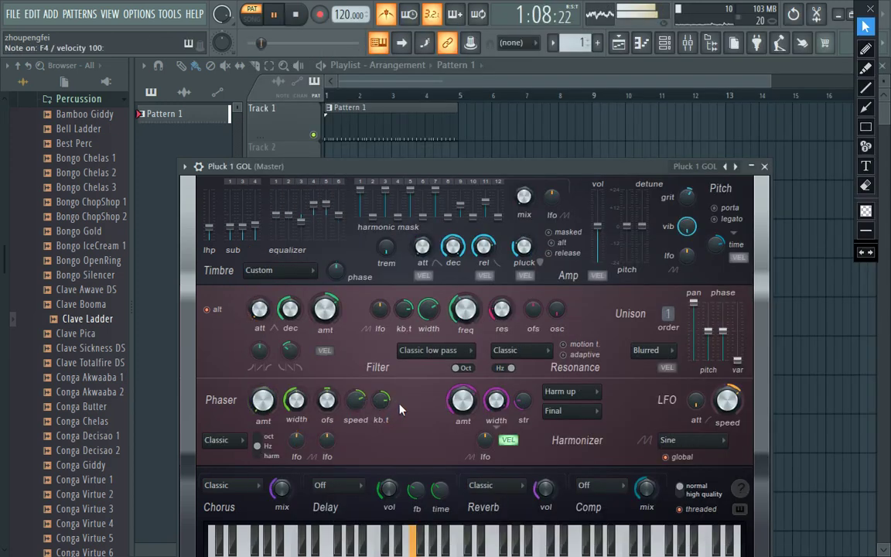
Load the Eighties Keys FG preset on the Harmless synth and close the synth window.
{"action": "left_click", "coordinate": [688, 167]}
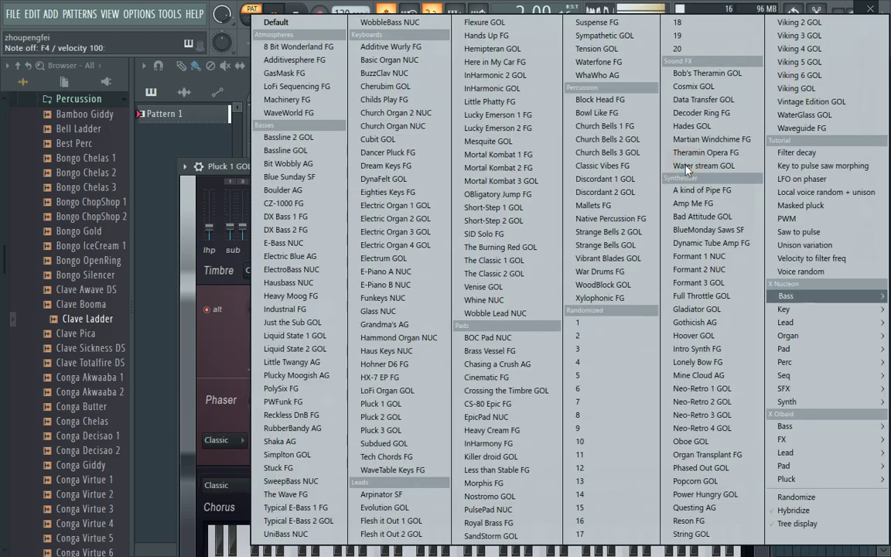
{"action": "left_click", "coordinate": [390, 191]}
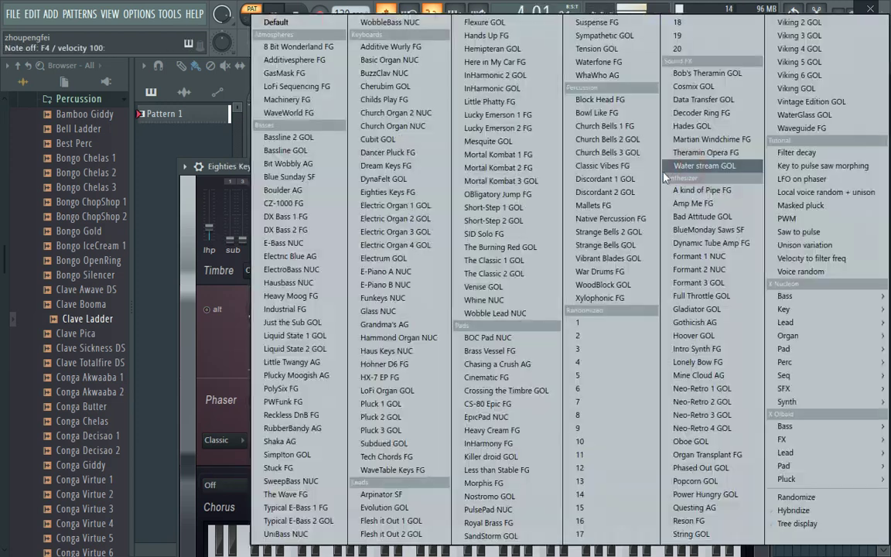
{"action": "left_click", "coordinate": [688, 166]}
{"action": "left_click", "coordinate": [247, 222]}
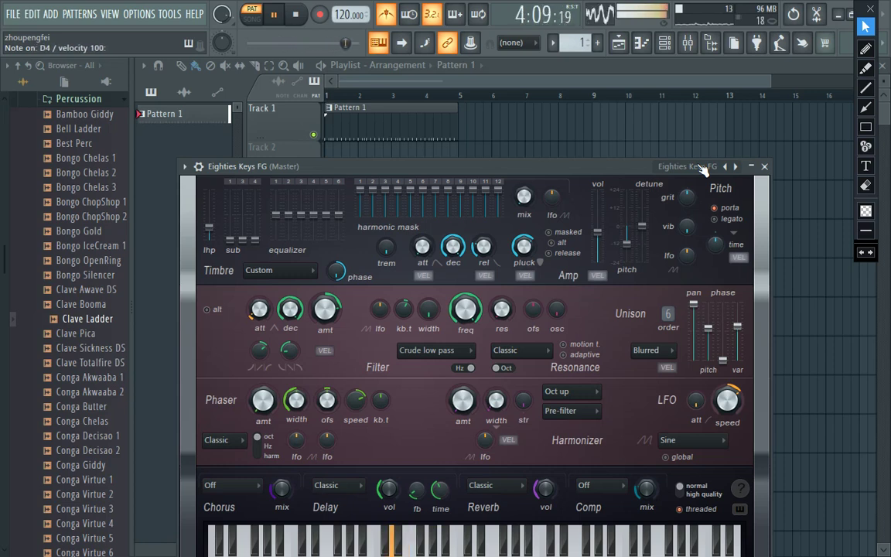
{"action": "left_click", "coordinate": [765, 167]}
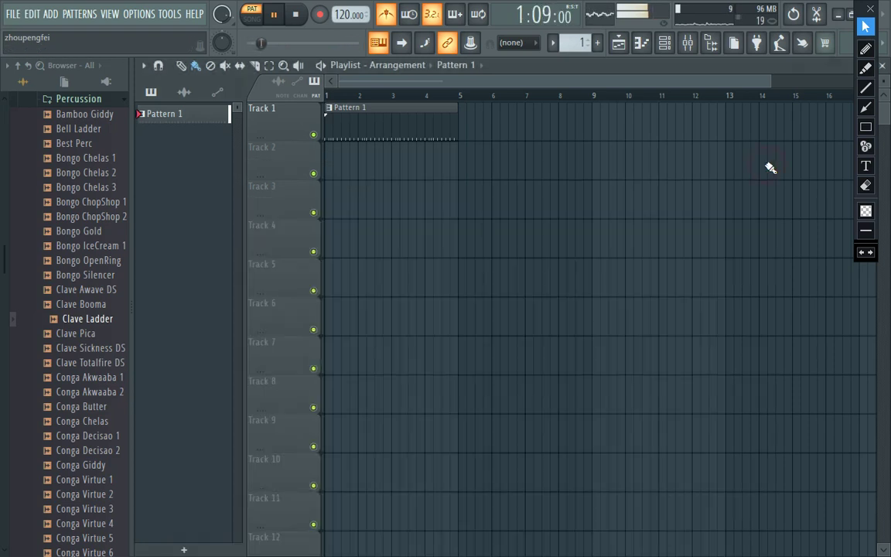
Open the Eighties Keys FG channel in the piano roll and close the channel rack.
{"action": "left_click", "coordinate": [665, 43]}
{"action": "scroll", "coordinate": [391, 507], "scroll_direction": "down", "scroll_amount": 1}
{"action": "right_click", "coordinate": [355, 512]}
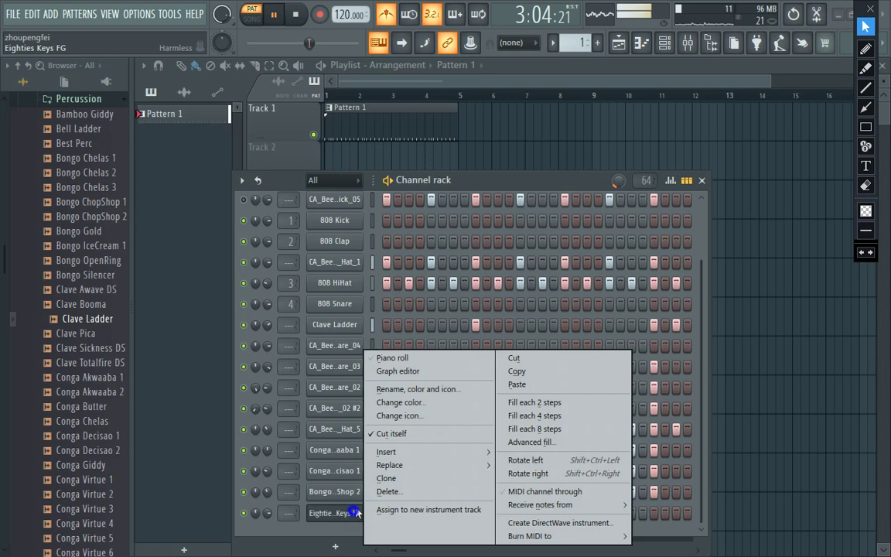
{"action": "left_click", "coordinate": [473, 361]}
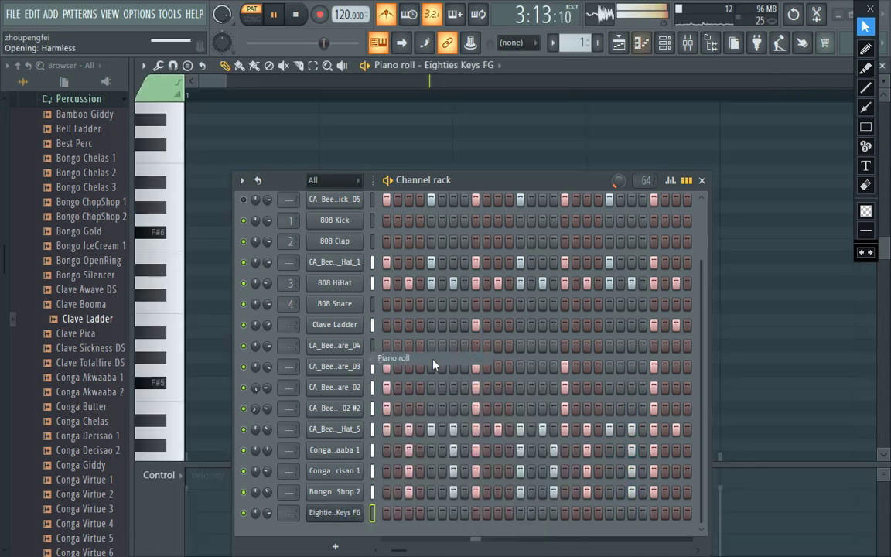
{"action": "left_click", "coordinate": [702, 183]}
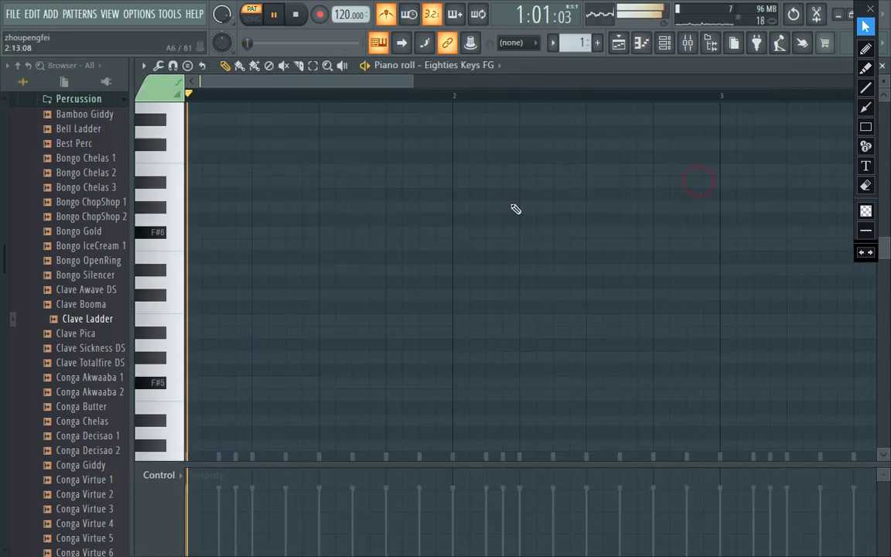
Draw a short A5 note about 0:01:05 long and align it to the start of bar 1.
{"action": "left_click", "coordinate": [176, 352]}
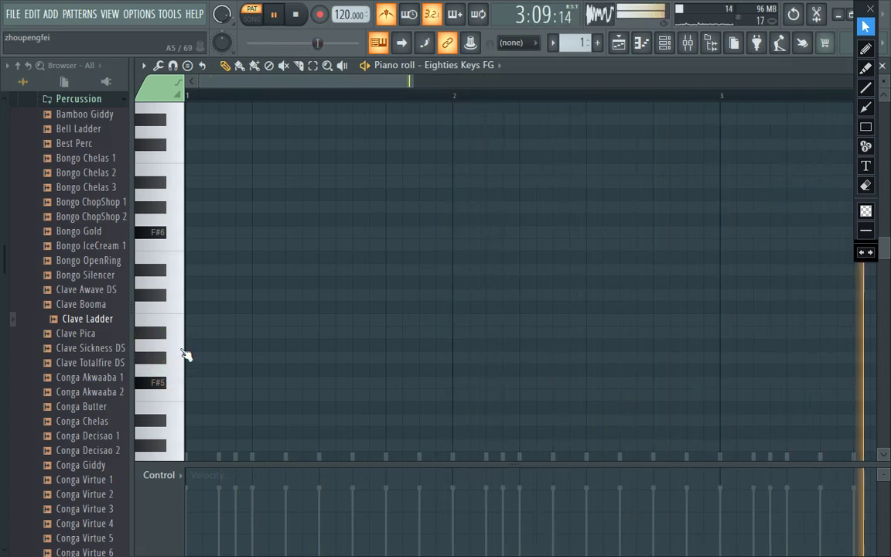
{"action": "left_click_drag", "start_coordinate": [232, 345], "coordinate": [220, 345]}
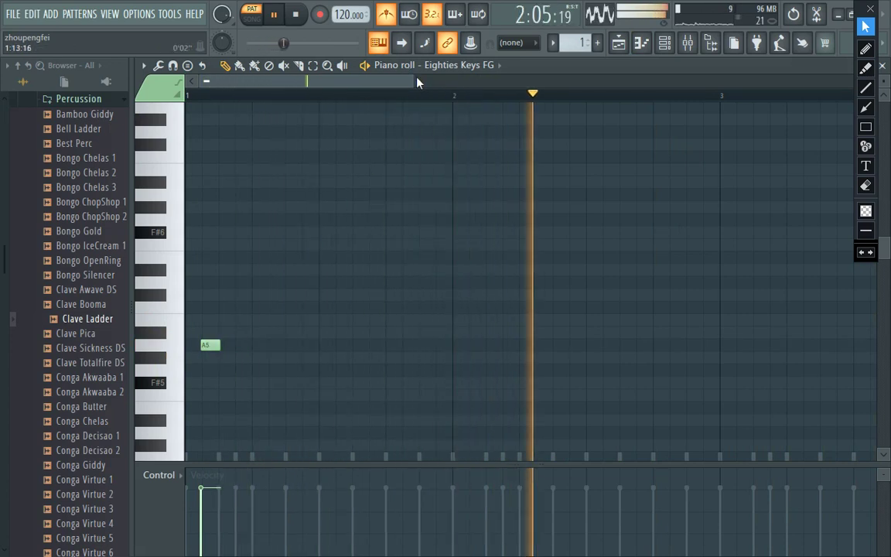
{"action": "left_click_drag", "start_coordinate": [415, 81], "coordinate": [235, 190]}
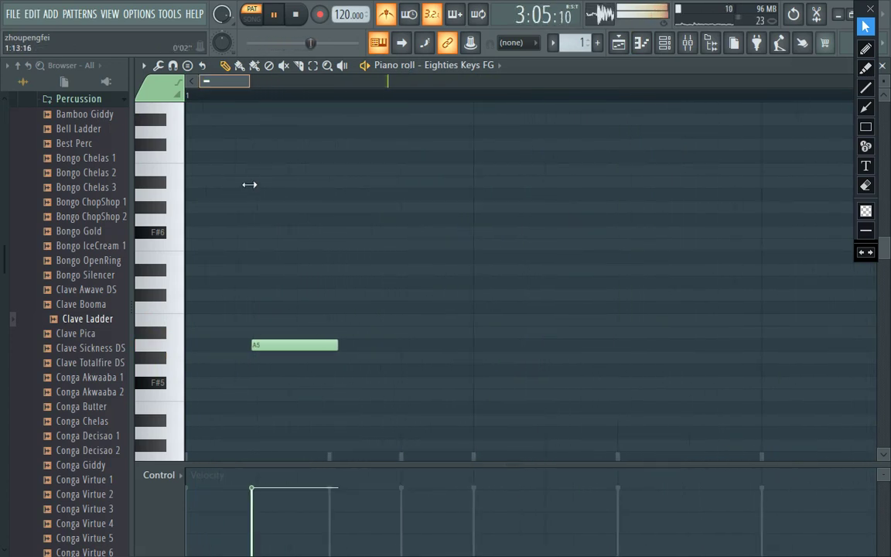
{"action": "key", "text": "space"}
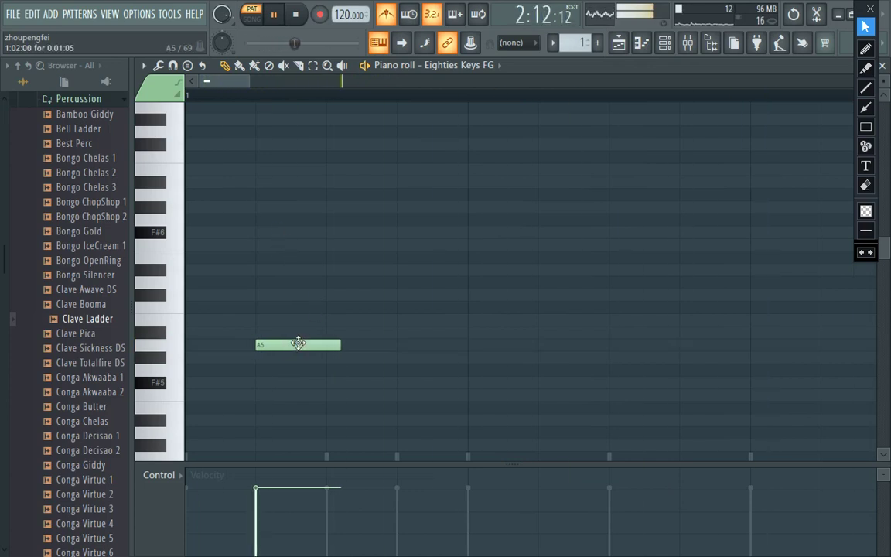
{"action": "key", "text": "space"}
{"action": "left_click_drag", "start_coordinate": [301, 345], "coordinate": [200, 341]}
{"action": "key", "text": "space"}
{"action": "key", "text": "space"}
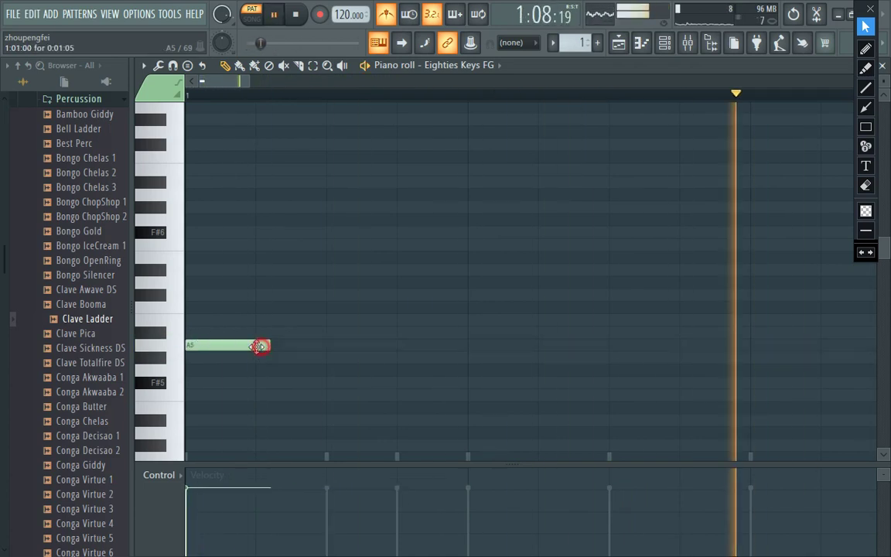
{"action": "key", "text": "space"}
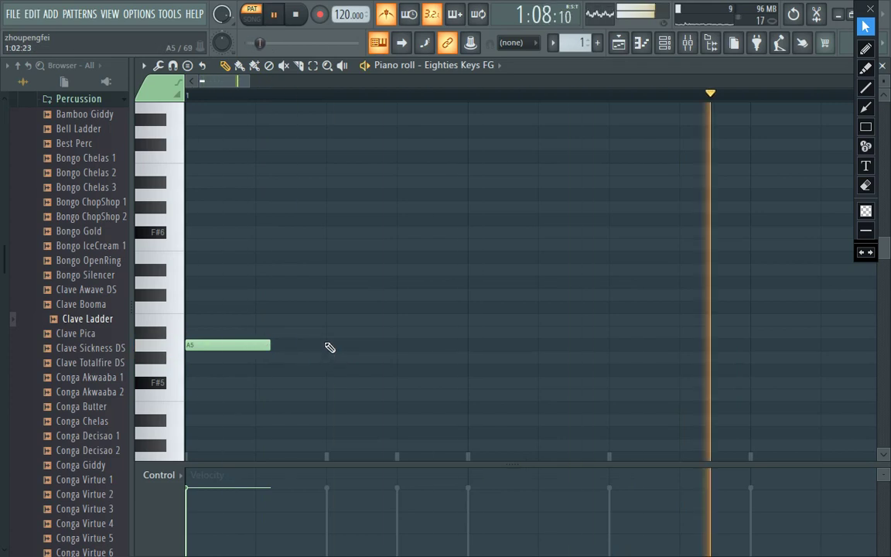
Add matching A5 notes at steps 3, 5, 7, 9 and 11 of bar 1.
{"action": "left_click", "coordinate": [329, 345]}
{"action": "left_click", "coordinate": [470, 345]}
{"action": "key", "text": "space"}
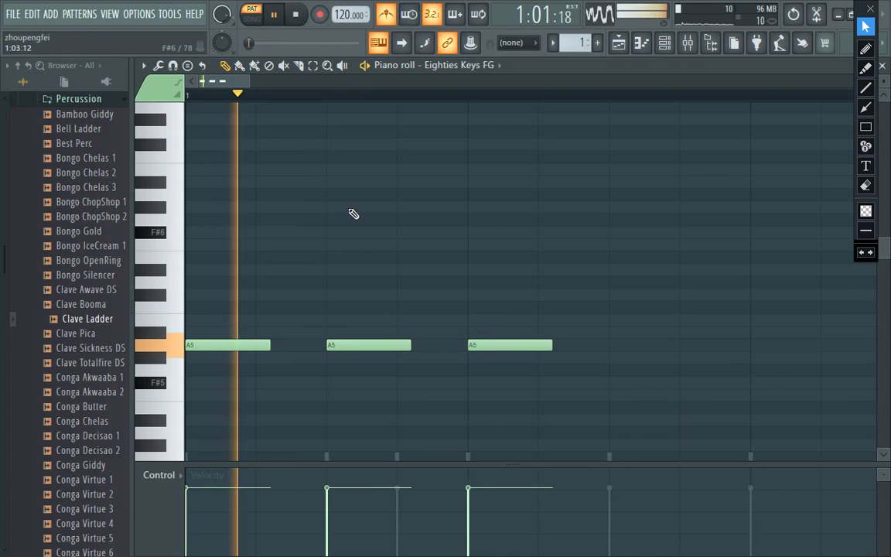
{"action": "left_click_drag", "start_coordinate": [208, 81], "coordinate": [233, 89]}
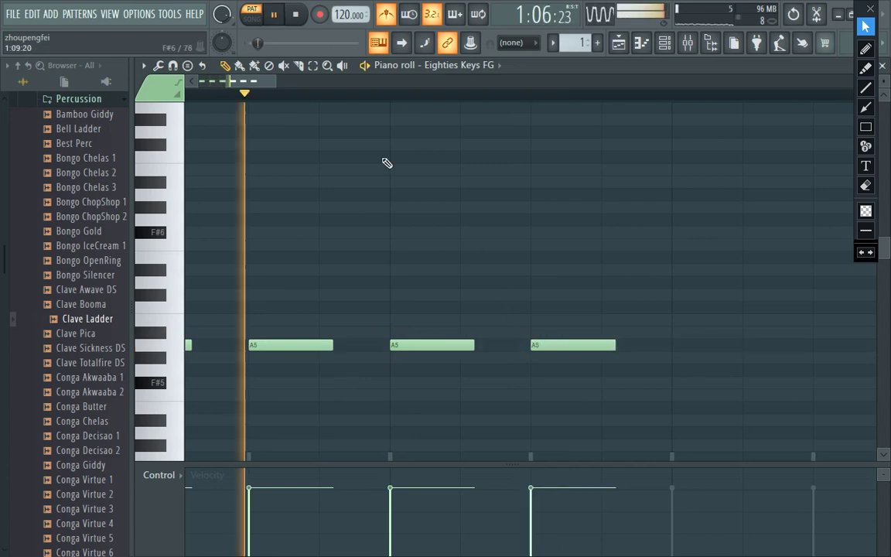
Add a note at step 13 of bar 1, try it at G5, and return it to A5.
{"action": "left_click_drag", "start_coordinate": [275, 81], "coordinate": [368, 95]}
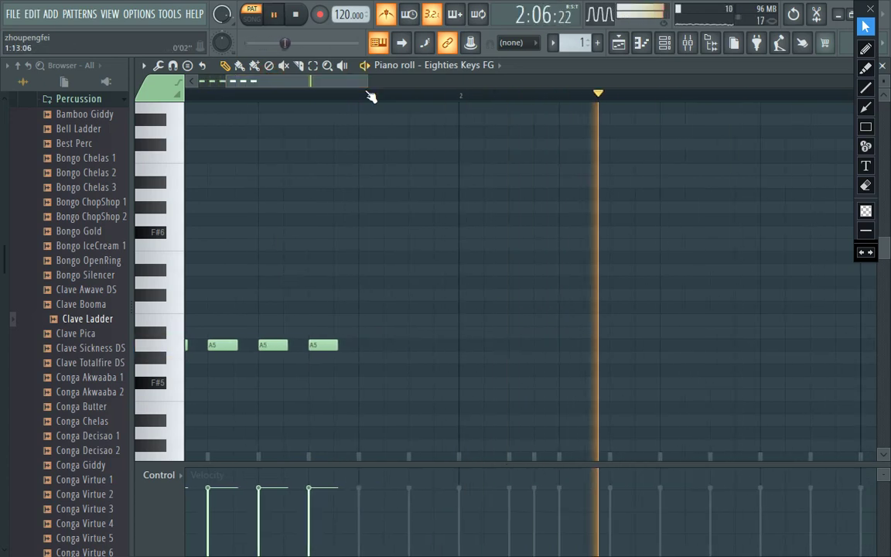
{"action": "left_click", "coordinate": [361, 344]}
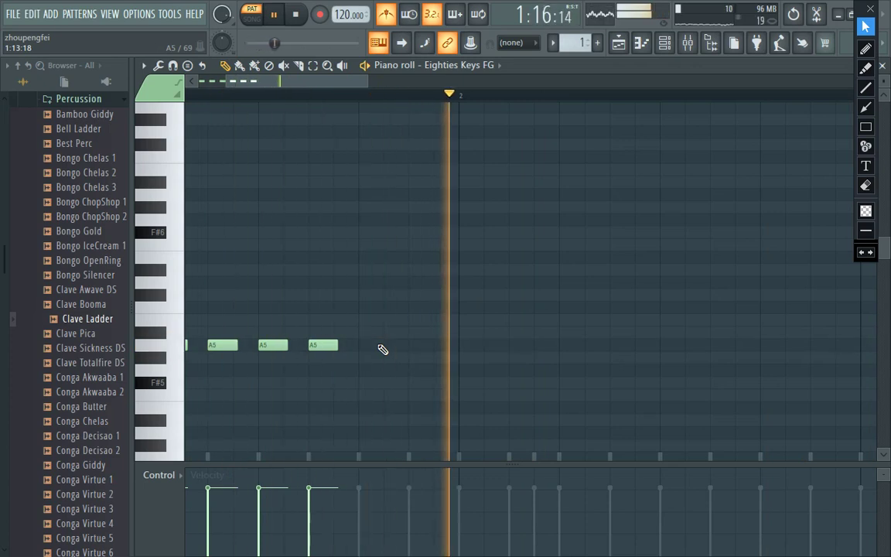
{"action": "left_click", "coordinate": [363, 345]}
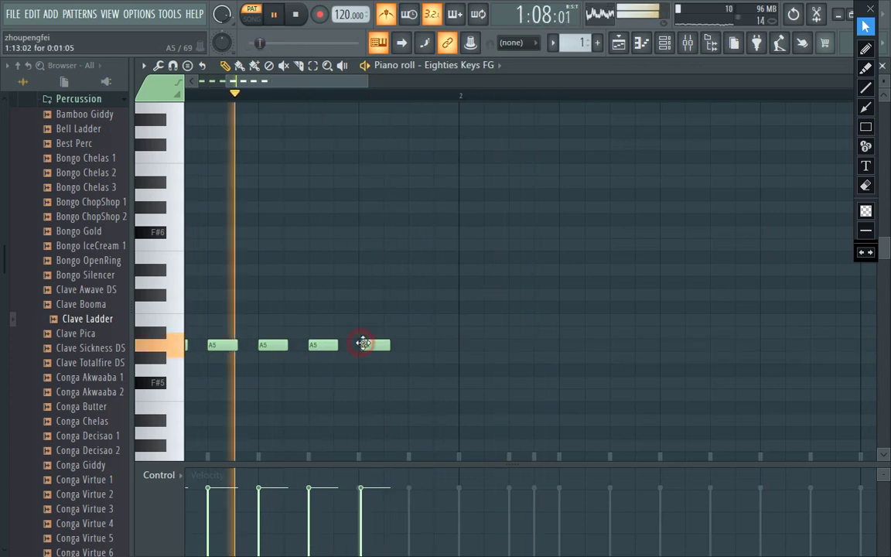
{"action": "left_click_drag", "start_coordinate": [363, 345], "coordinate": [368, 376]}
{"action": "key", "text": "space"}
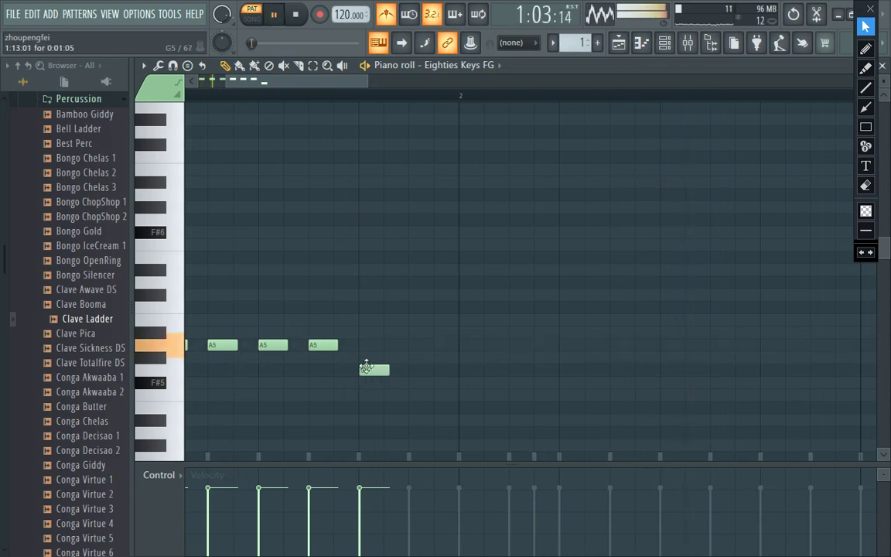
{"action": "left_click_drag", "start_coordinate": [367, 371], "coordinate": [367, 338]}
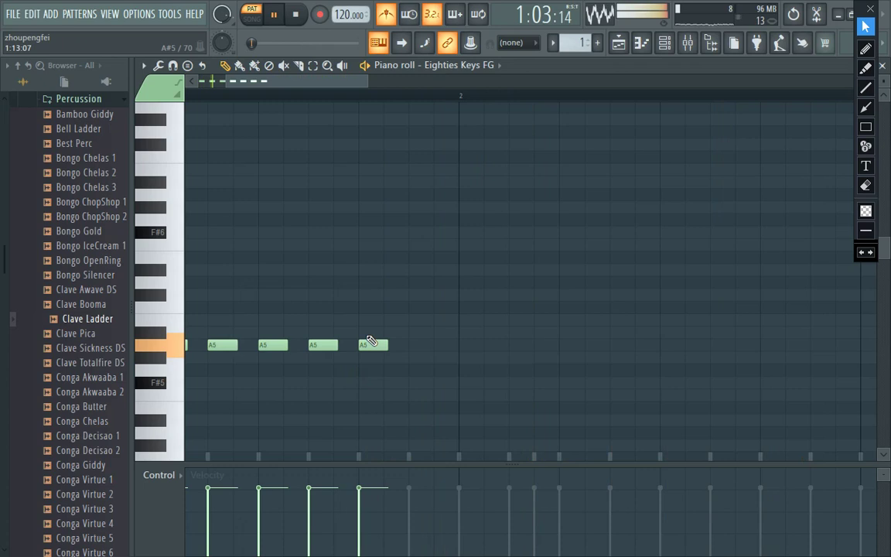
Place another A5 note aligned to step 15 of bar 1 and play the pattern.
{"action": "key", "text": "space"}
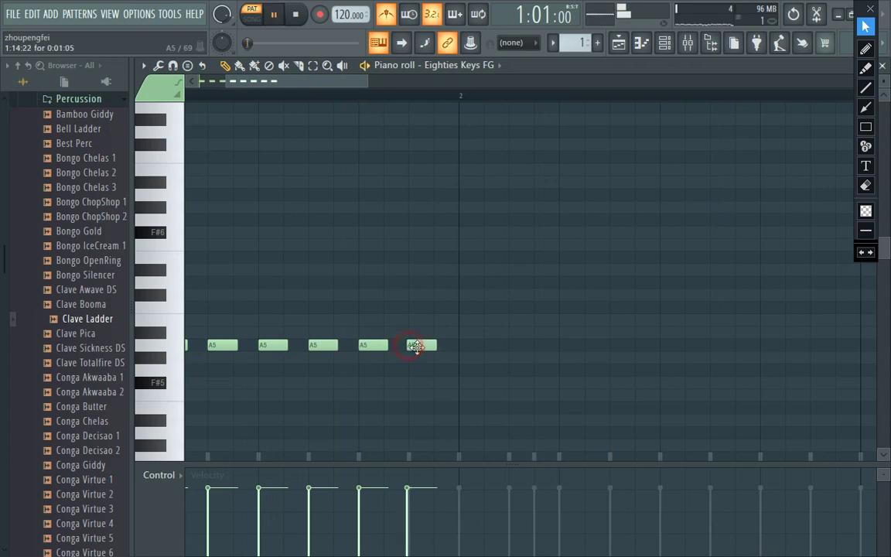
{"action": "right_click", "coordinate": [418, 345]}
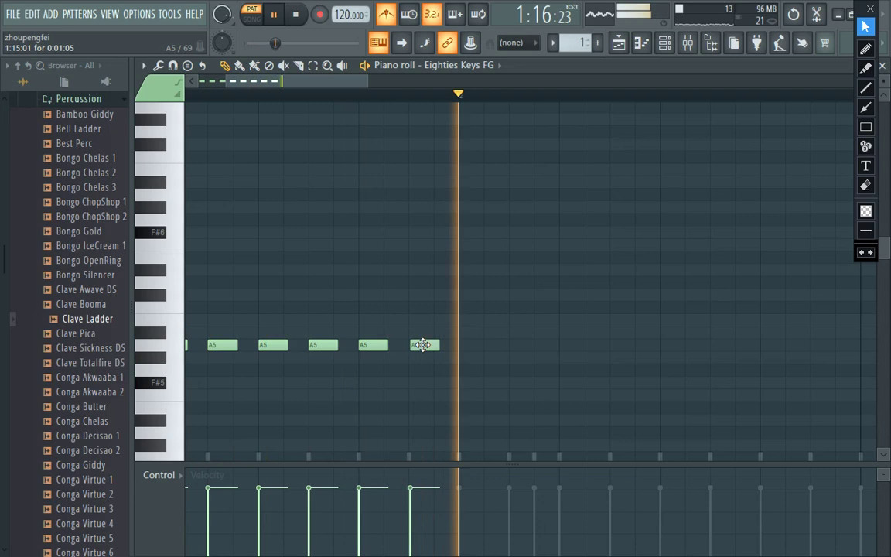
{"action": "key", "text": "space"}
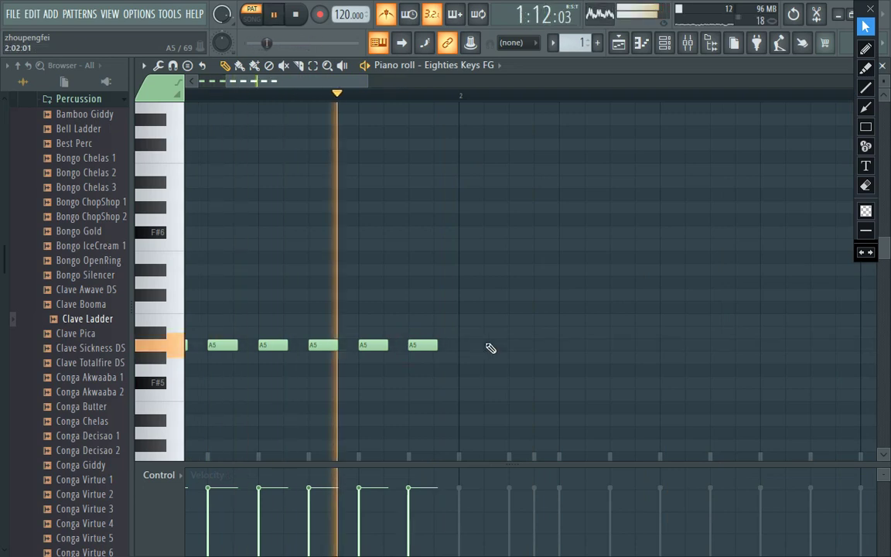
Duplicate the bar 1 A5 notes and align the copies to the start of bar 2.
{"action": "key", "text": "ctrl+b"}
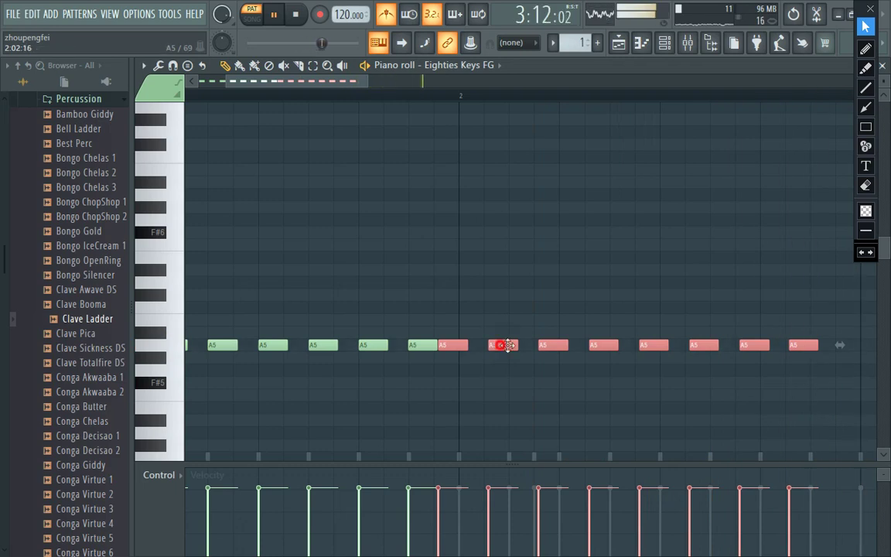
{"action": "left_click_drag", "start_coordinate": [507, 345], "coordinate": [523, 347]}
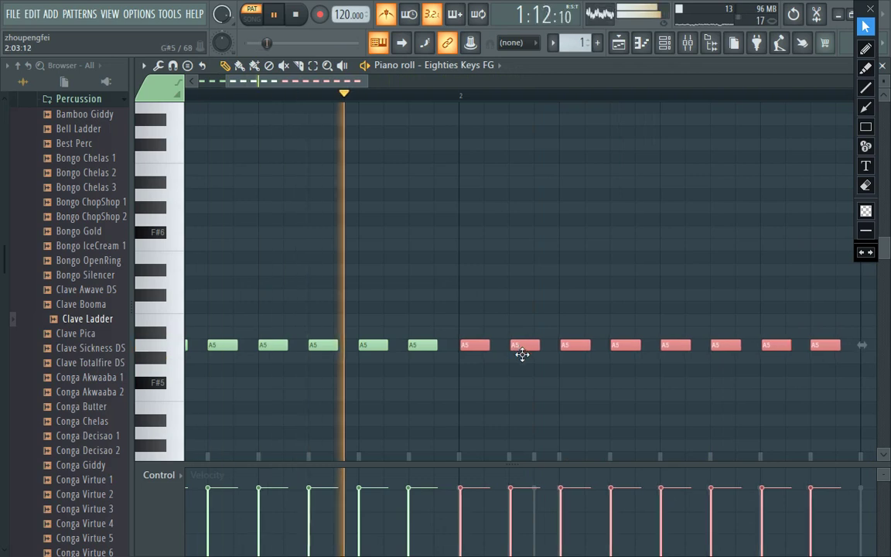
Try the bar 2 notes at G#5, B5, C6, A#5 and D6, and return them to A5 at the start of the bar.
{"action": "left_click_drag", "start_coordinate": [519, 350], "coordinate": [518, 352]}
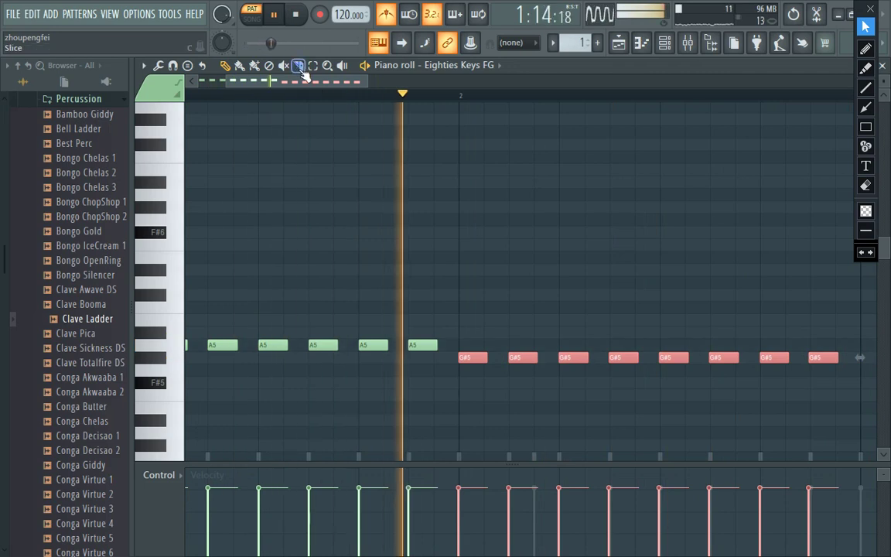
{"action": "left_click", "coordinate": [477, 356]}
{"action": "left_click_drag", "start_coordinate": [479, 348], "coordinate": [475, 313]}
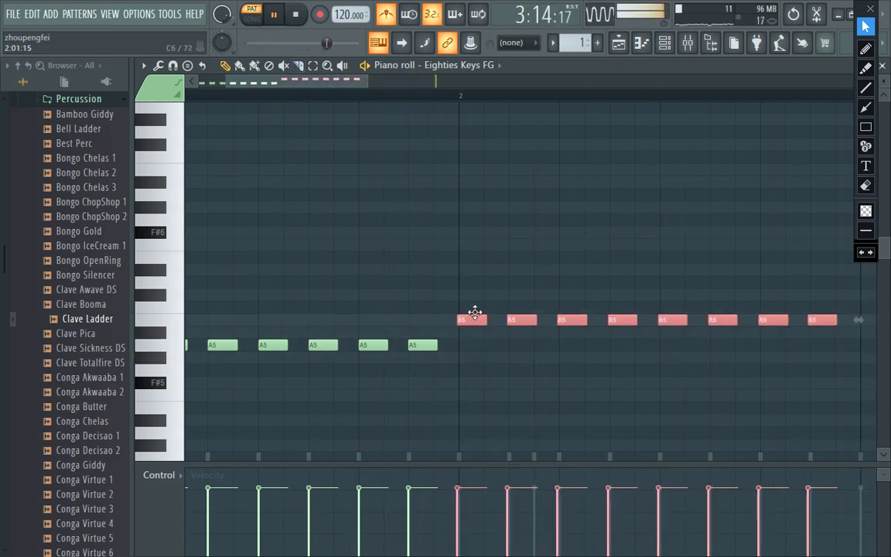
{"action": "left_click_drag", "start_coordinate": [264, 81], "coordinate": [293, 125]}
{"action": "left_click_drag", "start_coordinate": [340, 315], "coordinate": [340, 302]}
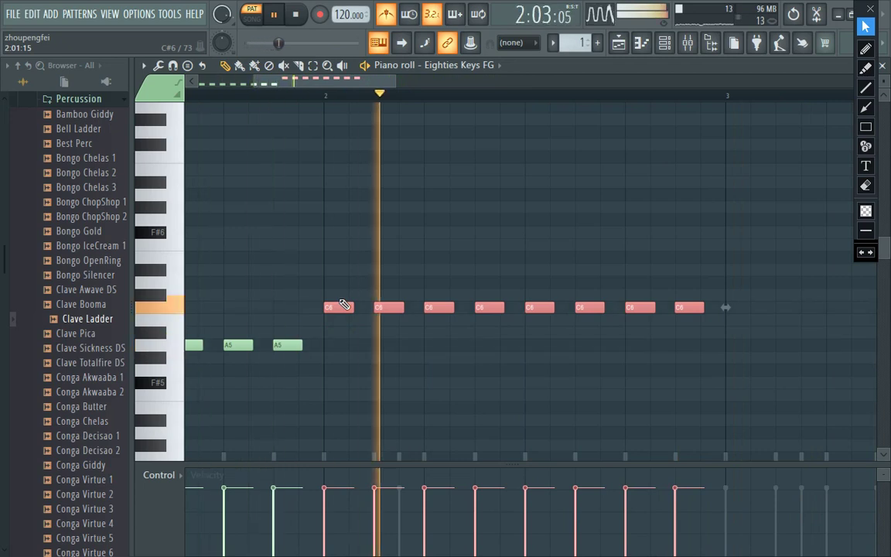
{"action": "left_click_drag", "start_coordinate": [338, 307], "coordinate": [338, 332]}
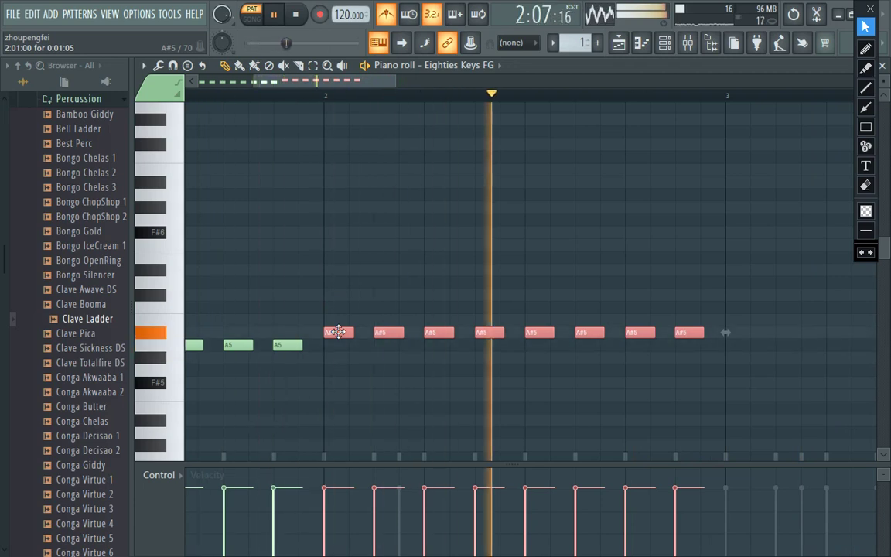
{"action": "left_click_drag", "start_coordinate": [338, 332], "coordinate": [338, 319]}
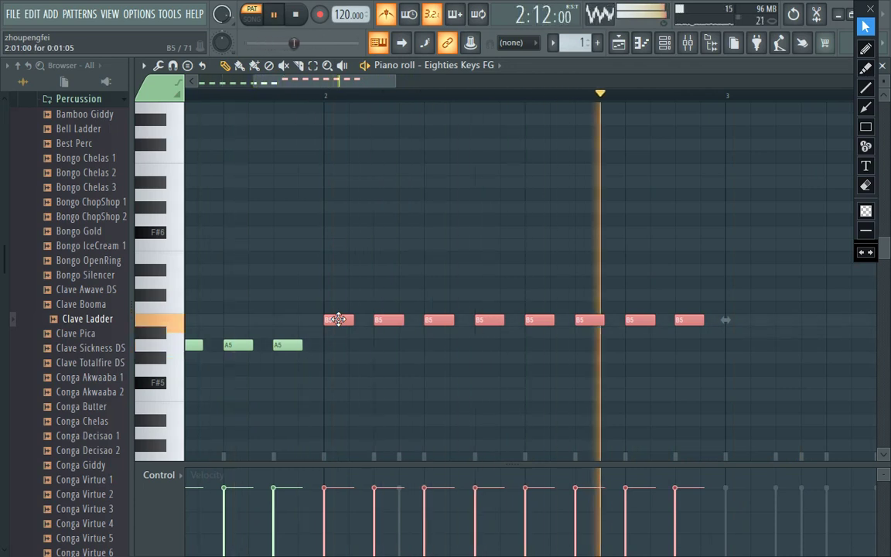
{"action": "left_click_drag", "start_coordinate": [338, 320], "coordinate": [338, 276]}
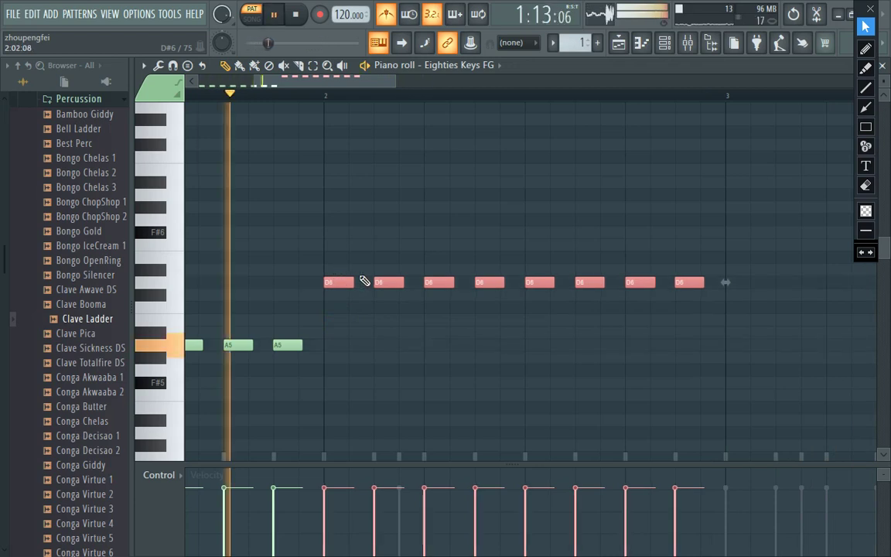
{"action": "left_click_drag", "start_coordinate": [339, 281], "coordinate": [335, 346]}
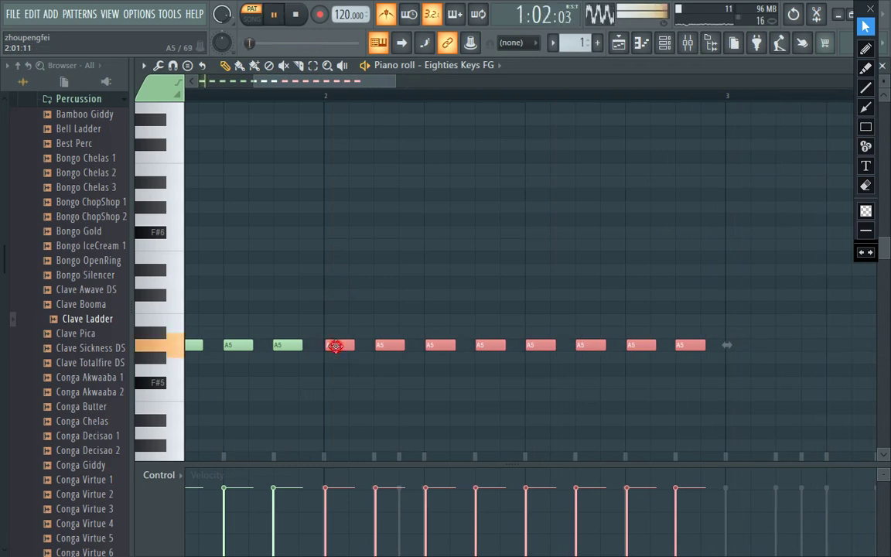
{"action": "left_click_drag", "start_coordinate": [336, 348], "coordinate": [335, 349]}
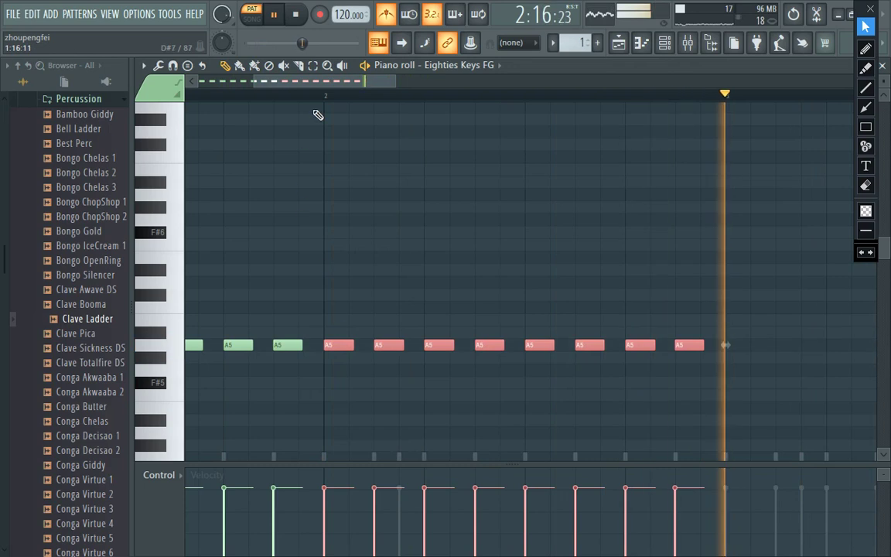
Duplicate the bar 2 notes into bar 3, aligned to the start of the bar, and lower the copies to G5.
{"action": "left_click_drag", "start_coordinate": [321, 83], "coordinate": [396, 142]}
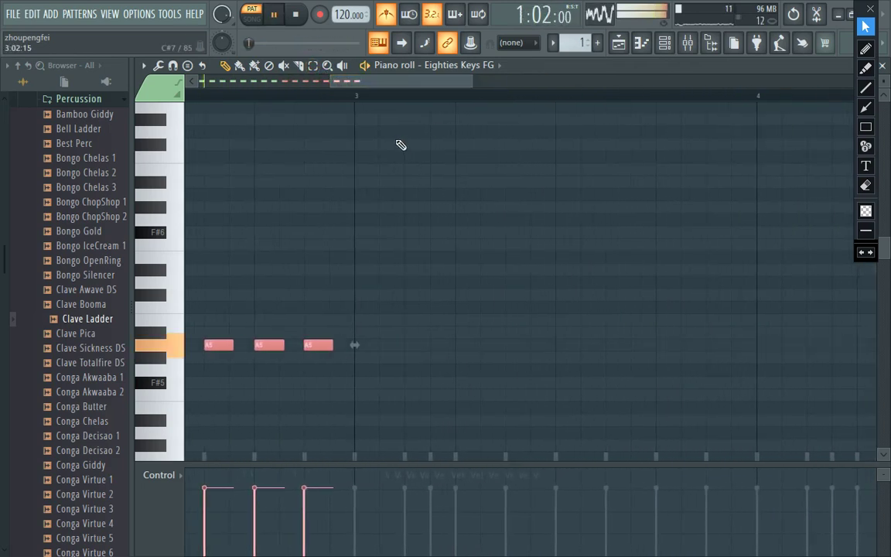
{"action": "key", "text": "ctrl+b"}
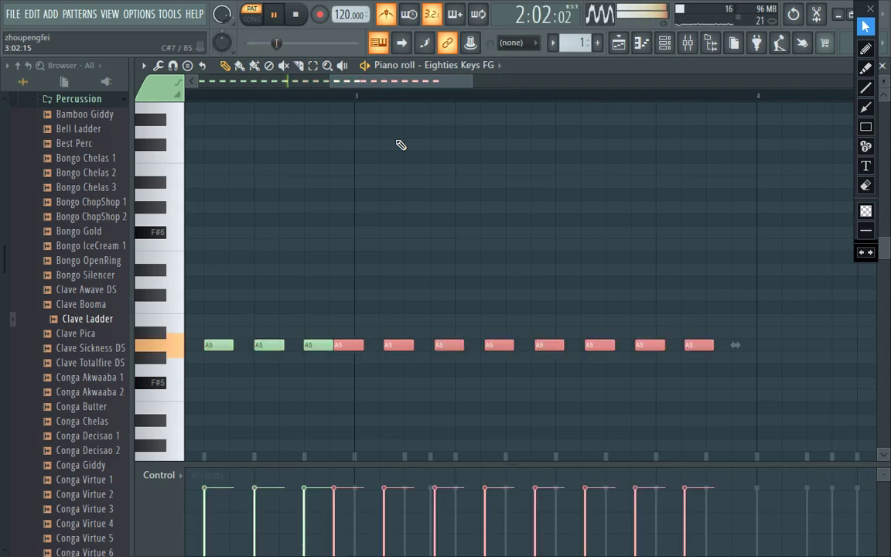
{"action": "left_click_drag", "start_coordinate": [398, 348], "coordinate": [416, 366]}
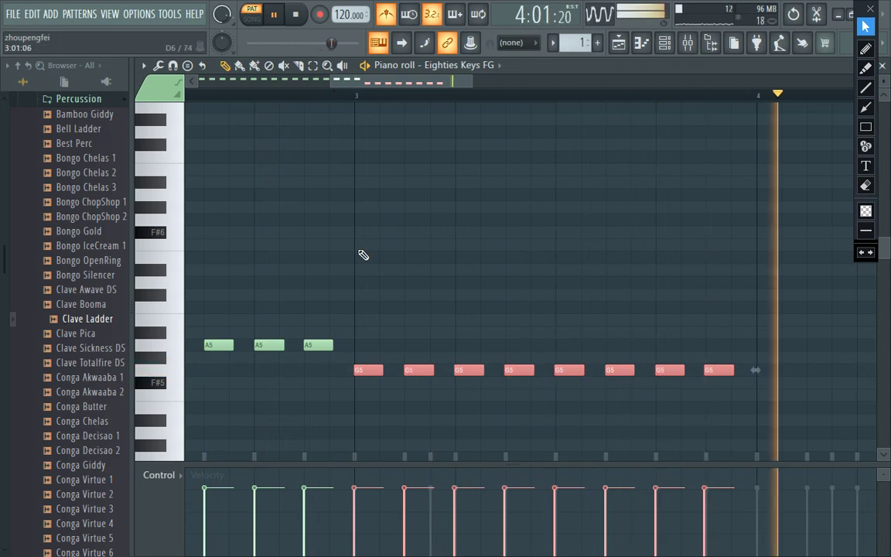
Duplicate the bar 3 notes into bar 4, aligned to the start of the bar, and lower the copies to F5.
{"action": "left_click_drag", "start_coordinate": [412, 86], "coordinate": [463, 83]}
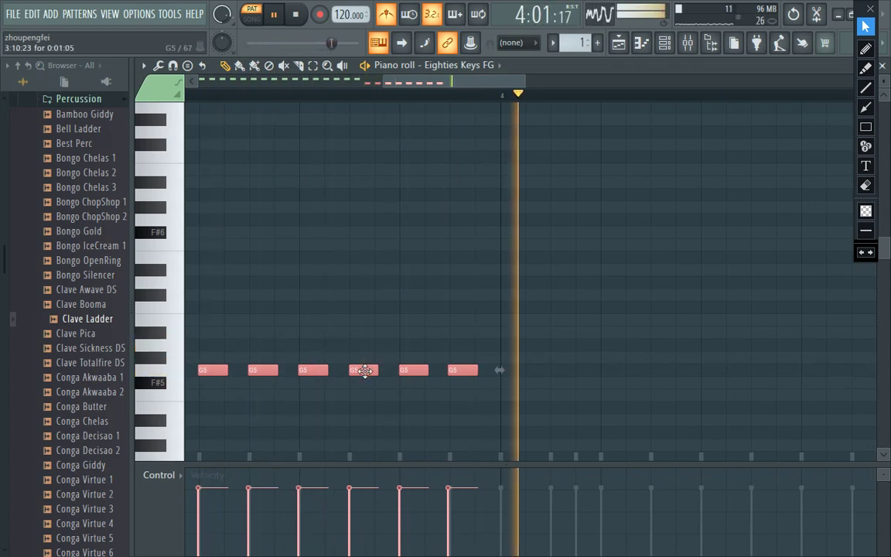
{"action": "key", "text": "ctrl+b"}
{"action": "left_click_drag", "start_coordinate": [442, 369], "coordinate": [465, 395]}
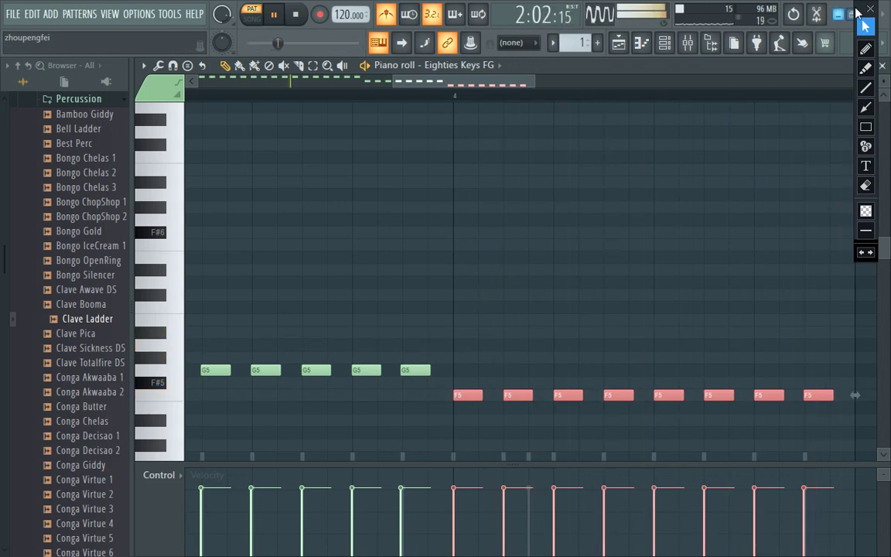
Move the floating annotation toolbar away from the piano roll's window controls, over the browser.
{"action": "mouse_move", "coordinate": [864, 11]}
{"action": "left_mouse_down"}
{"action": "mouse_move", "coordinate": [874, 27]}
{"action": "mouse_move", "coordinate": [826, 56]}
{"action": "mouse_move", "coordinate": [182, 259]}
{"action": "mouse_move", "coordinate": [46, 152]}
{"action": "mouse_move", "coordinate": [13, 166]}
{"action": "left_mouse_up"}
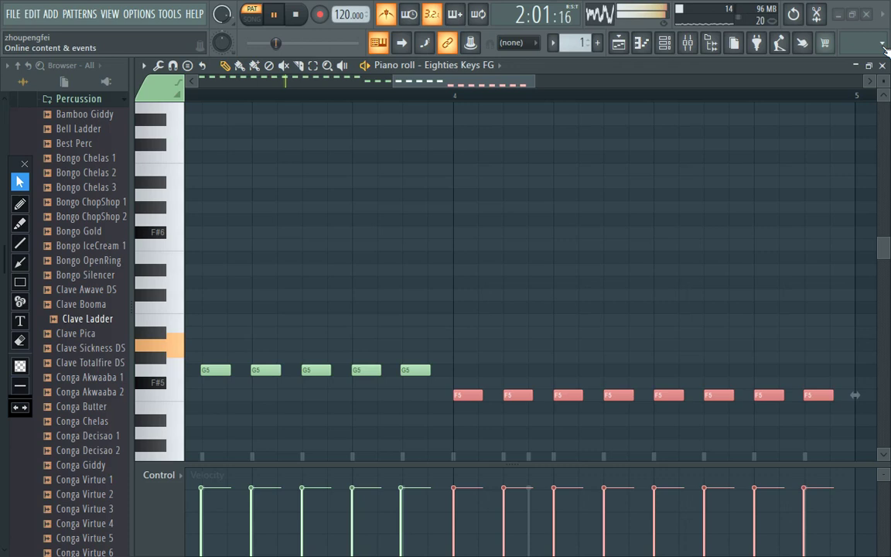
{"action": "left_click", "coordinate": [745, 82]}
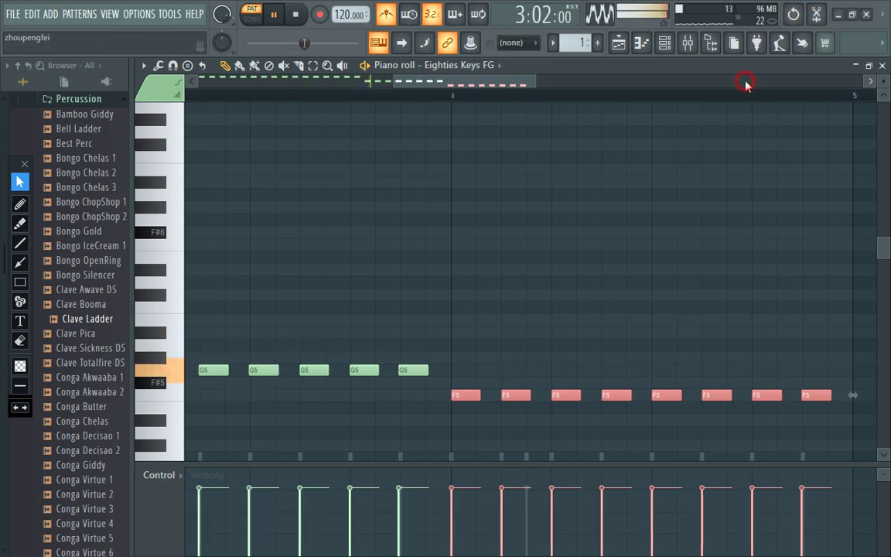
Try randomizing the panning, velocity and release levels of the bar 4 notes and of the whole melody.
{"action": "key", "text": "alt+r"}
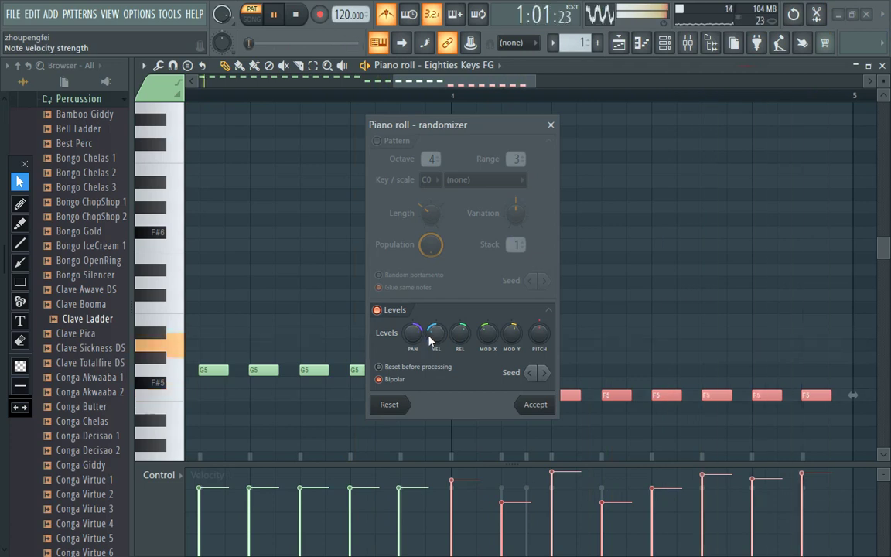
{"action": "left_click_drag", "start_coordinate": [436, 333], "coordinate": [413, 366]}
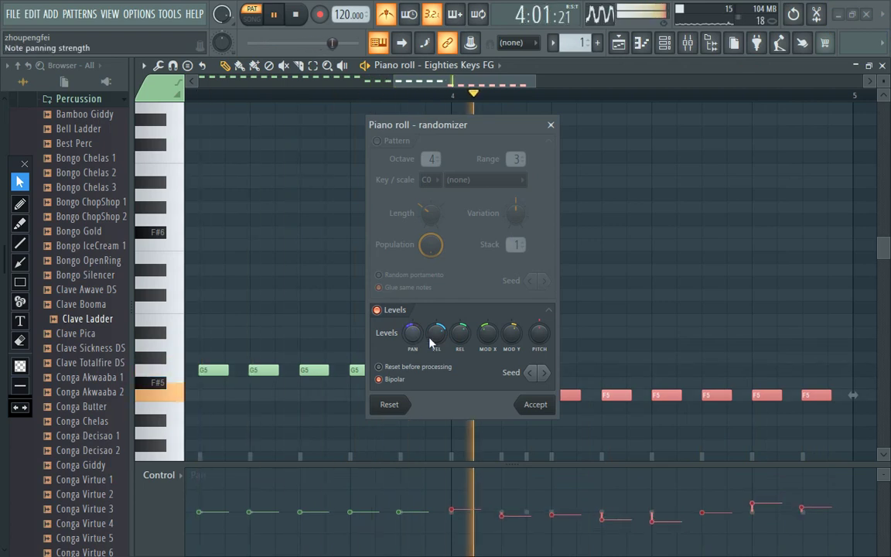
{"action": "left_click_drag", "start_coordinate": [466, 339], "coordinate": [465, 331]}
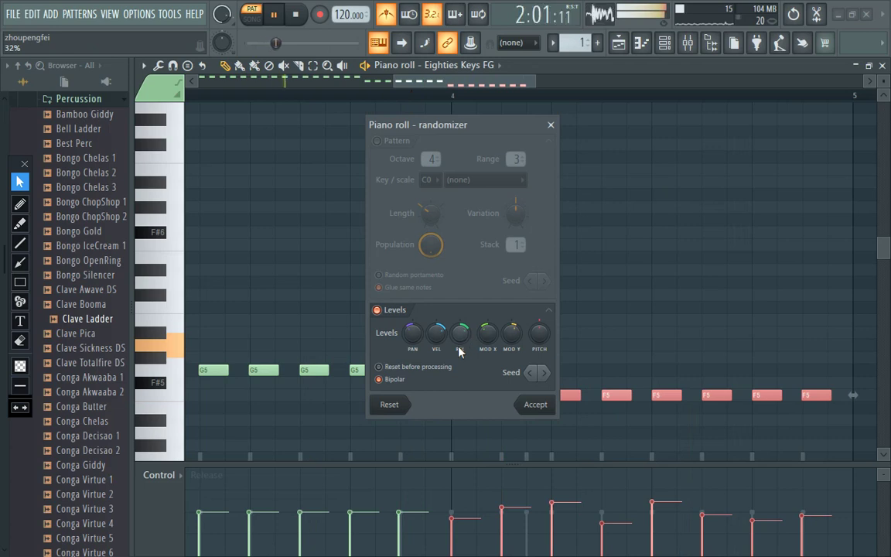
{"action": "left_click", "coordinate": [550, 125]}
{"action": "left_click", "coordinate": [530, 198]}
{"action": "right_click", "coordinate": [530, 198]}
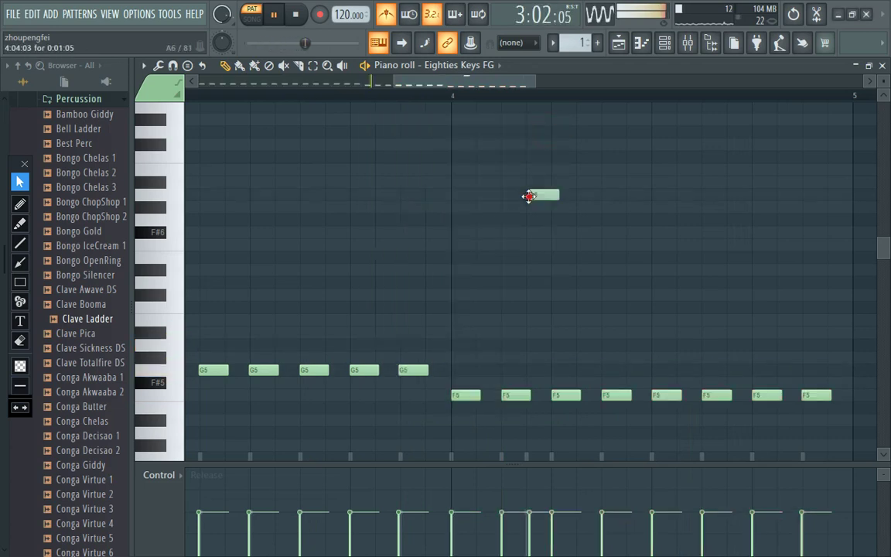
{"action": "key", "text": "alt+r"}
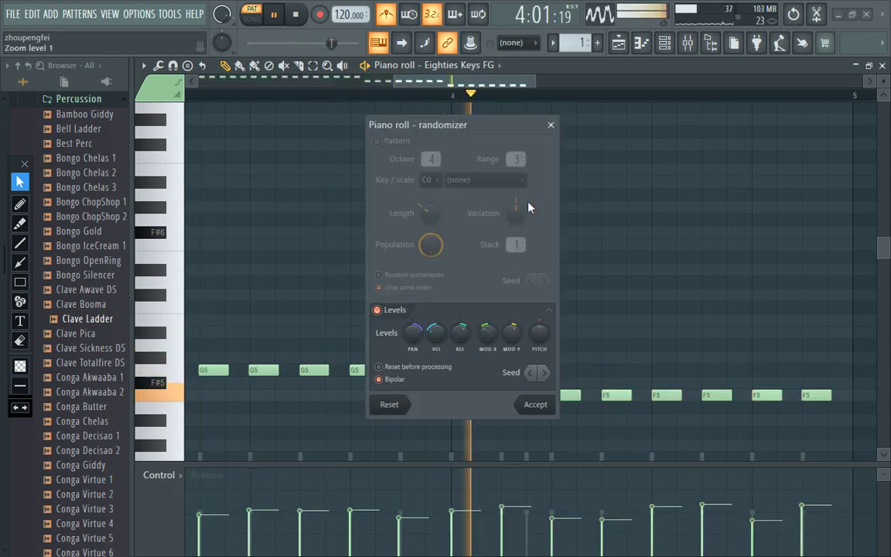
{"action": "mouse_move", "coordinate": [435, 331]}
{"action": "left_mouse_down"}
{"action": "mouse_move", "coordinate": [434, 342]}
{"action": "mouse_move", "coordinate": [435, 334]}
{"action": "mouse_move", "coordinate": [421, 341]}
{"action": "left_mouse_up"}
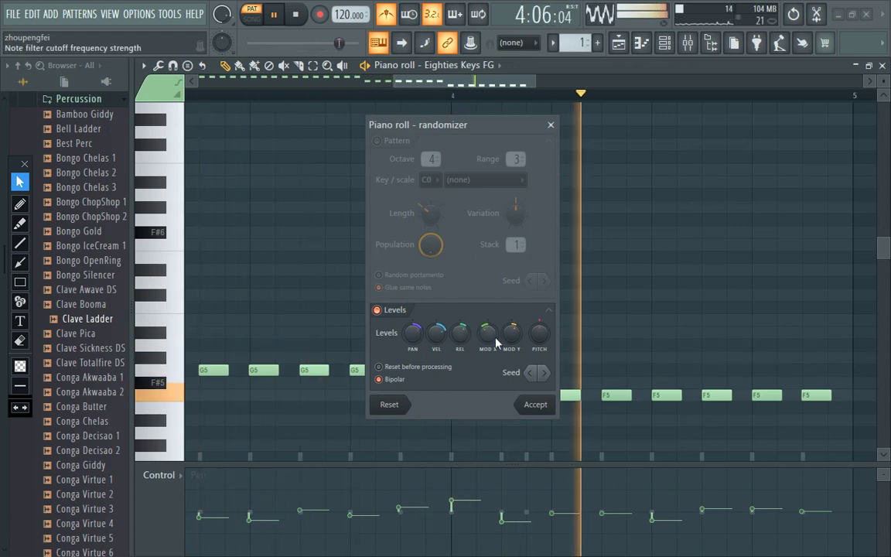
{"action": "left_click", "coordinate": [550, 124]}
Apply the strumizer to the melody notes with Chop chords and Alternate direction enabled.
{"action": "key", "text": "alt+s"}
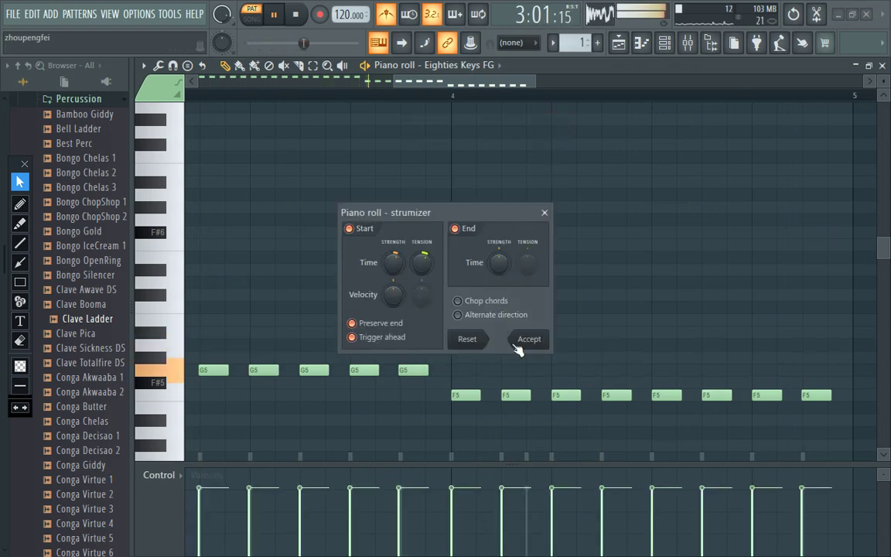
{"action": "left_click", "coordinate": [504, 301]}
{"action": "left_click", "coordinate": [502, 314]}
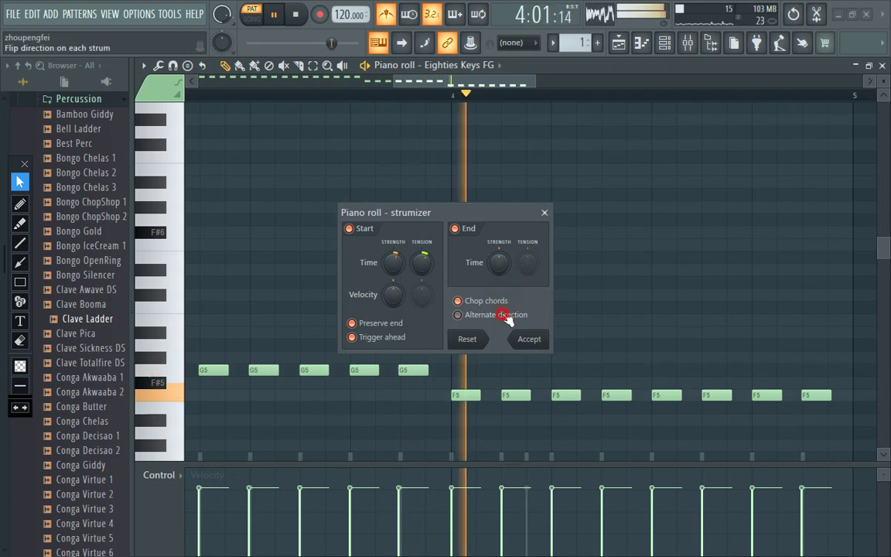
{"action": "left_click", "coordinate": [527, 339]}
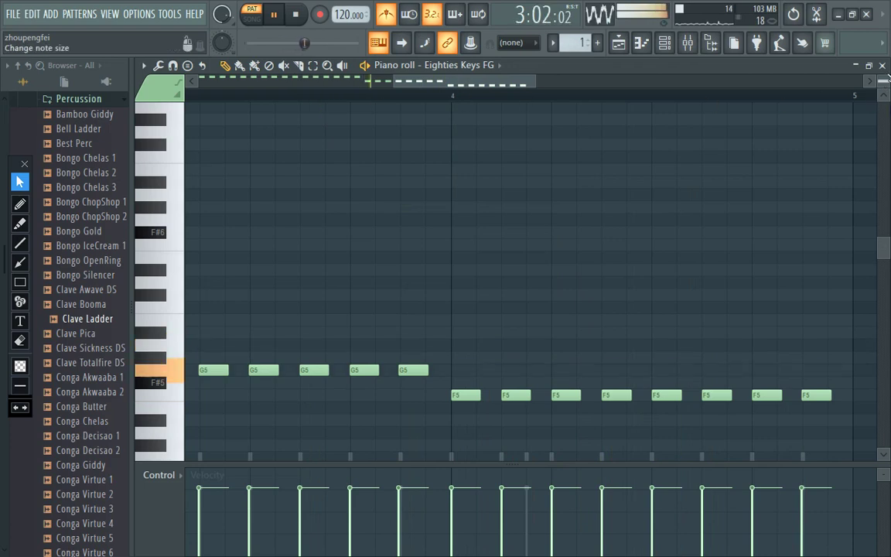
Close the piano roll and add a FLEX instrument channel to the channel rack.
{"action": "left_click", "coordinate": [881, 65]}
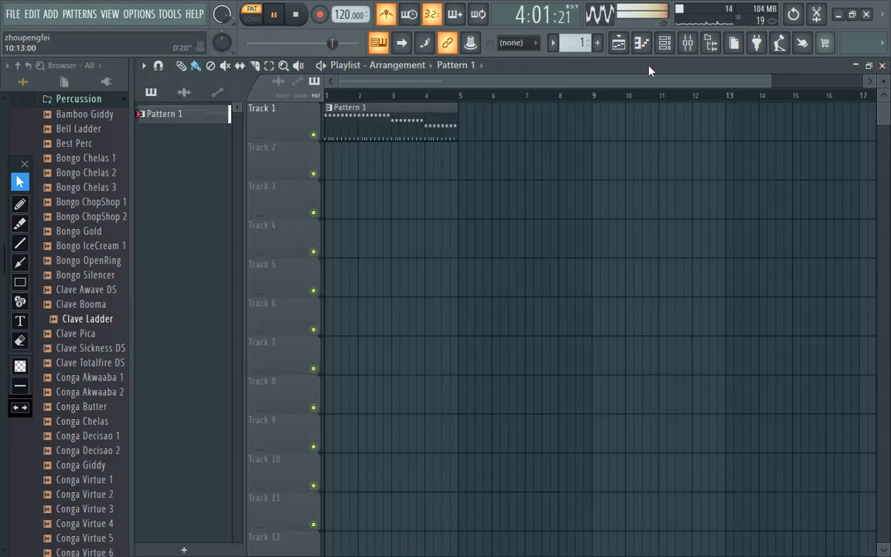
{"action": "left_click", "coordinate": [665, 43]}
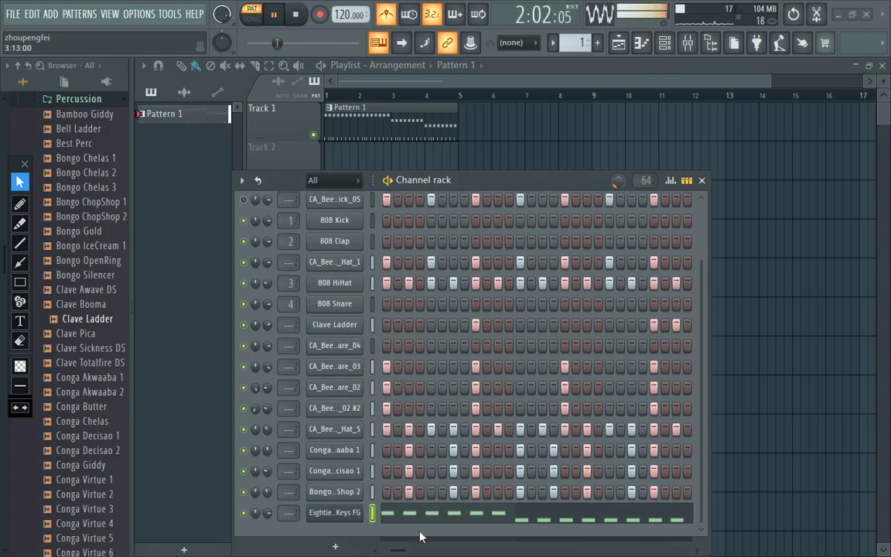
{"action": "left_click", "coordinate": [335, 546]}
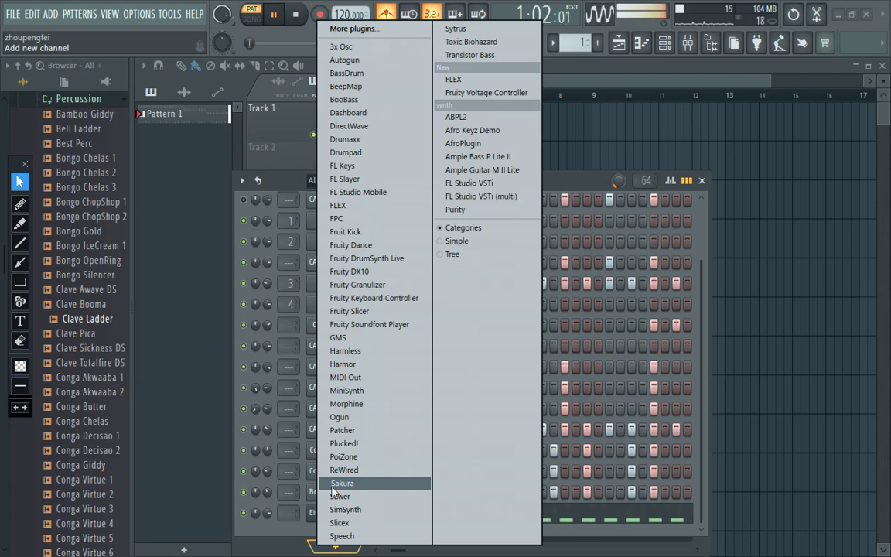
{"action": "left_click", "coordinate": [270, 534]}
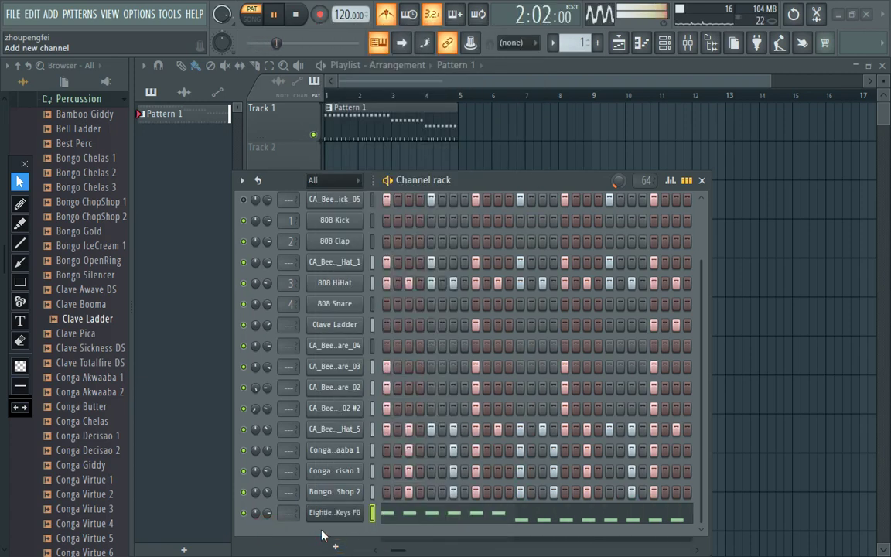
{"action": "right_click", "coordinate": [335, 512]}
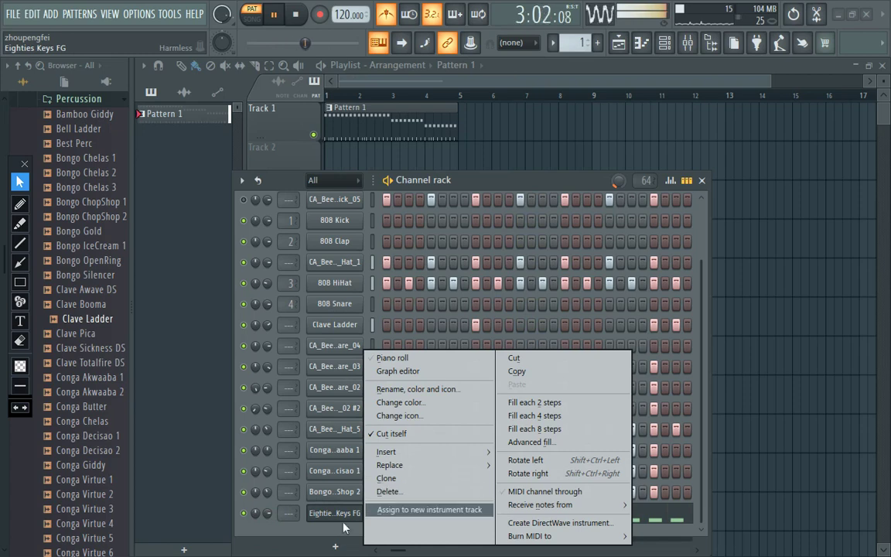
{"action": "left_click", "coordinate": [335, 546]}
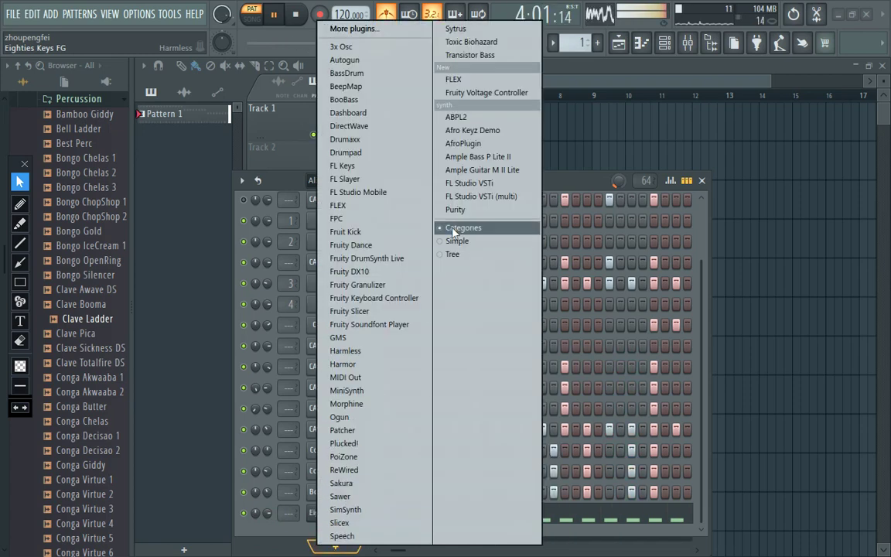
{"action": "left_click", "coordinate": [473, 80]}
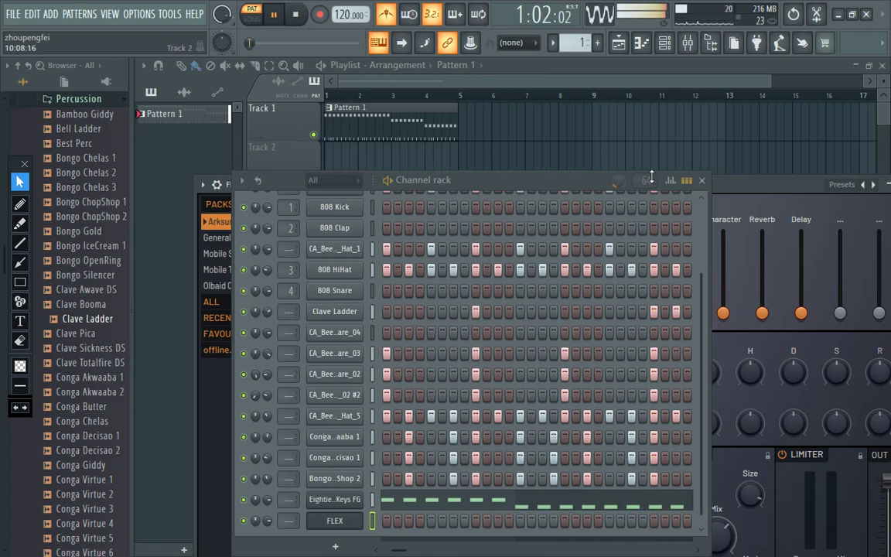
Close the channel rack, move the FLEX window up so its controls are fully accessible, and stop playback.
{"action": "left_click", "coordinate": [702, 180]}
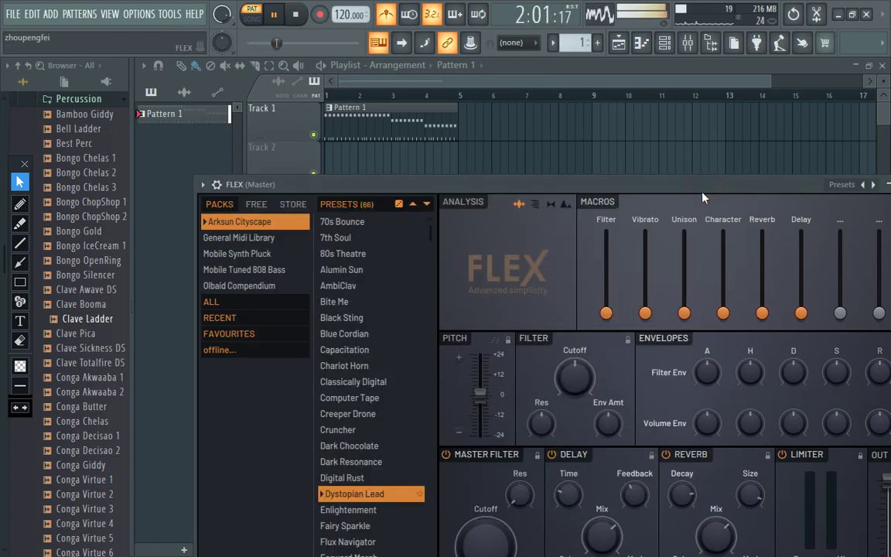
{"action": "left_click_drag", "start_coordinate": [698, 188], "coordinate": [664, 122]}
{"action": "key", "text": "space"}
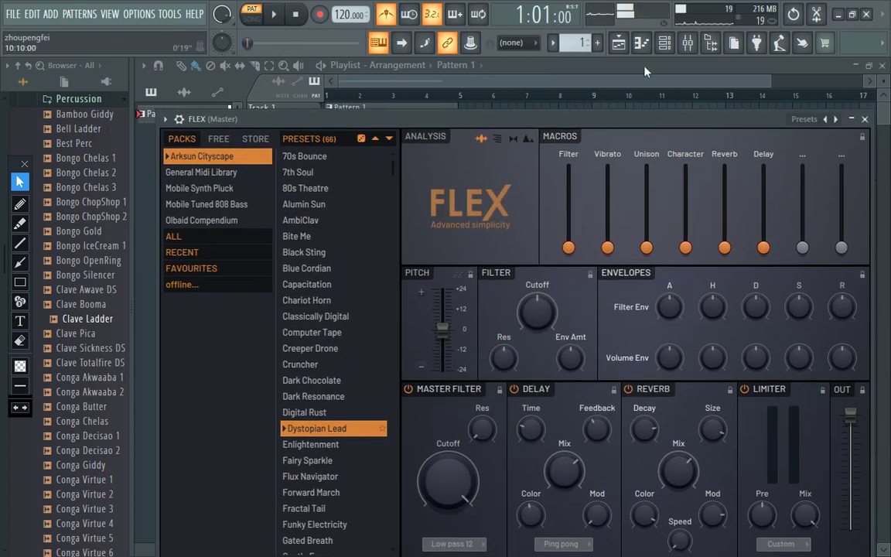
Open the channel rack, play the pattern, and mute the Conga Akwaaba 1, Conga Decisao 1, Bongo ChopShop 2 and CA_Bee Hat_5 channels.
{"action": "left_click", "coordinate": [666, 51]}
{"action": "key", "text": "space"}
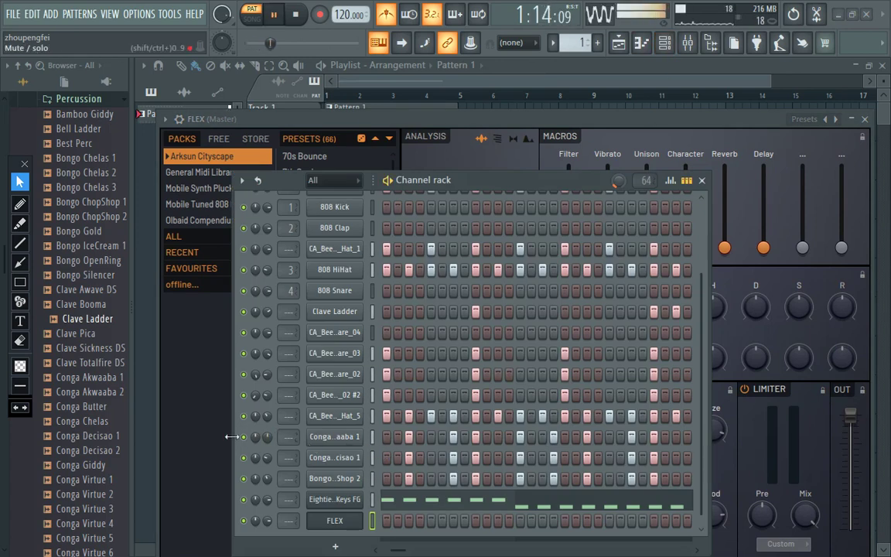
{"action": "left_click_drag", "start_coordinate": [249, 438], "coordinate": [243, 478]}
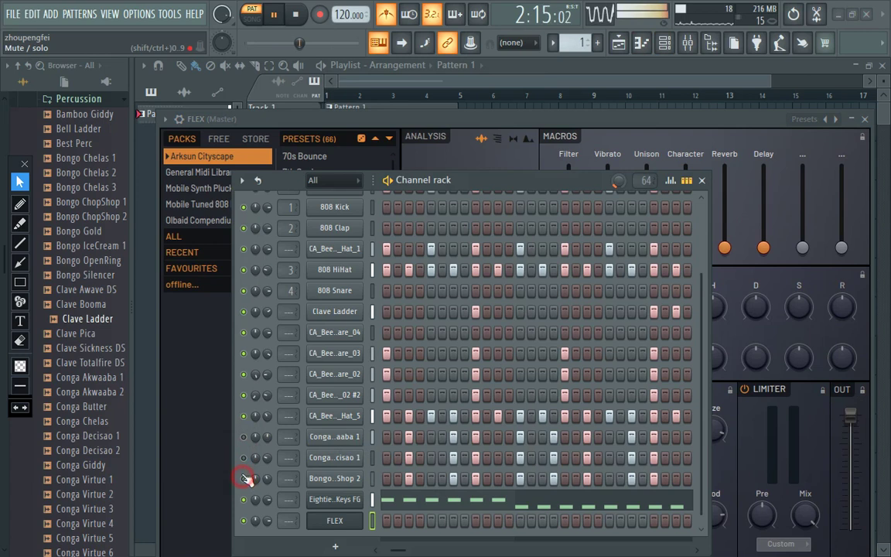
{"action": "left_click", "coordinate": [245, 416]}
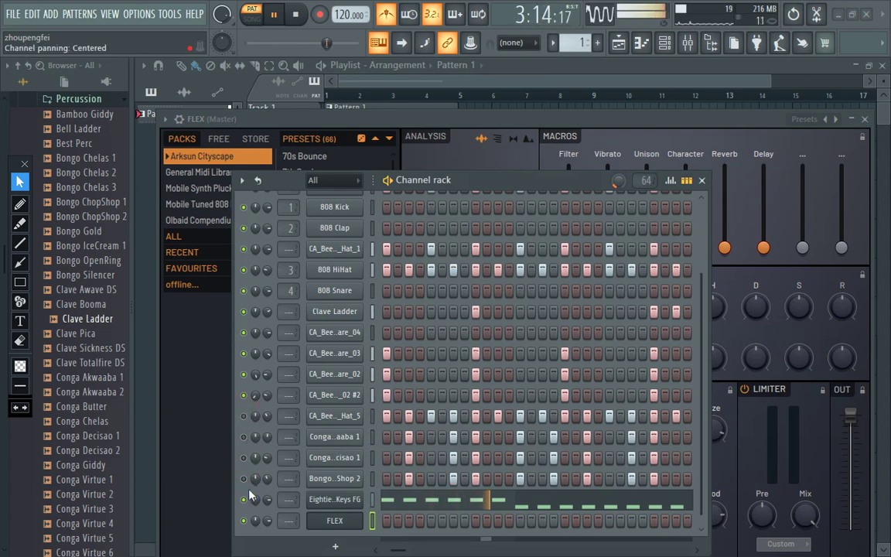
Audition FLEX's Enlightenment and Fairy Sparkle presets, load Flux Navigator from the Arksun Cityscape pack, and close the instrument window.
{"action": "left_click", "coordinate": [702, 181]}
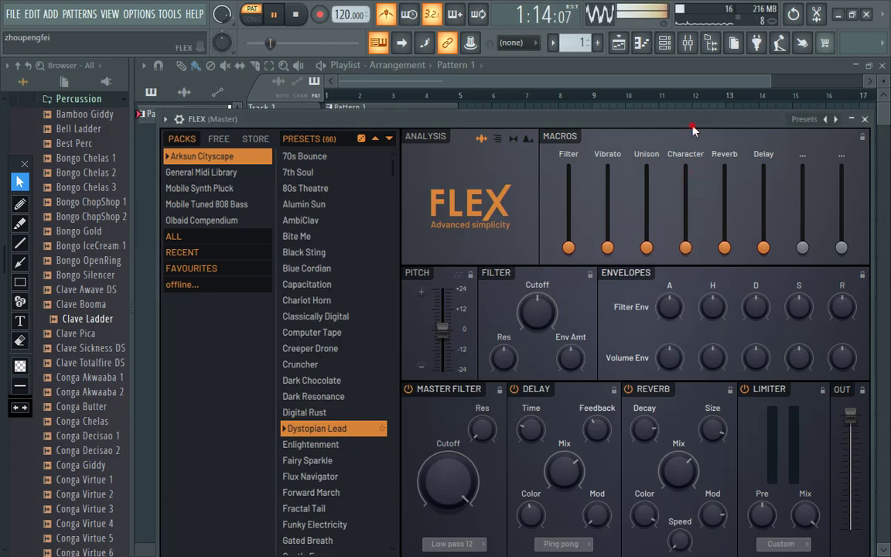
{"action": "left_click_drag", "start_coordinate": [692, 130], "coordinate": [686, 67]}
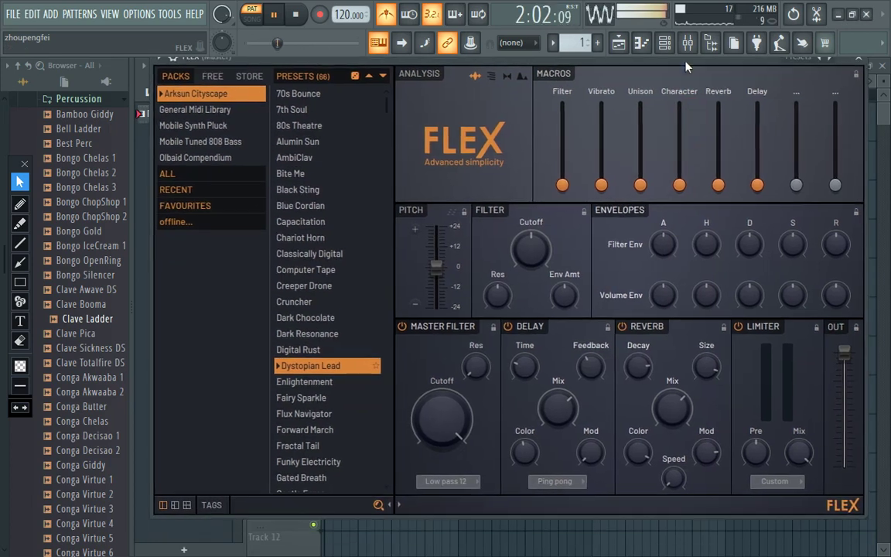
{"action": "left_click", "coordinate": [334, 386]}
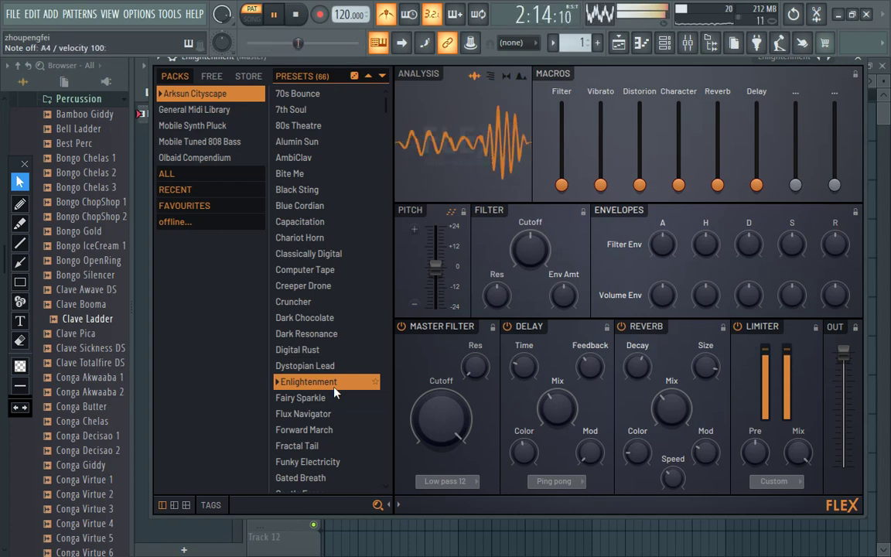
{"action": "left_click", "coordinate": [333, 395]}
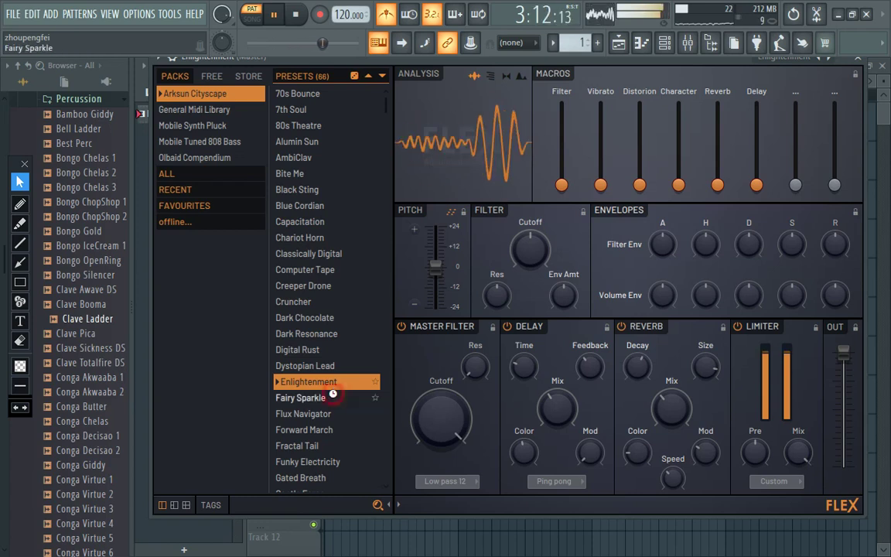
{"action": "left_click", "coordinate": [335, 408]}
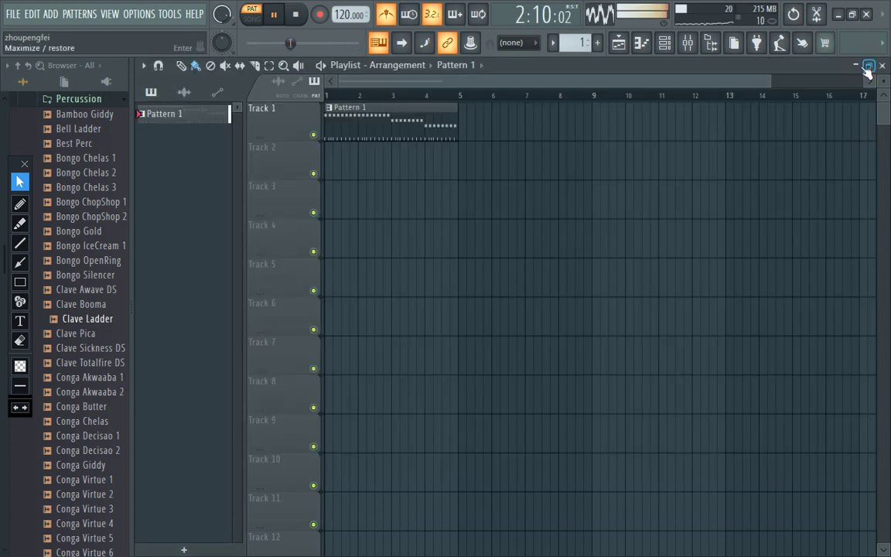
{"action": "left_click", "coordinate": [858, 58]}
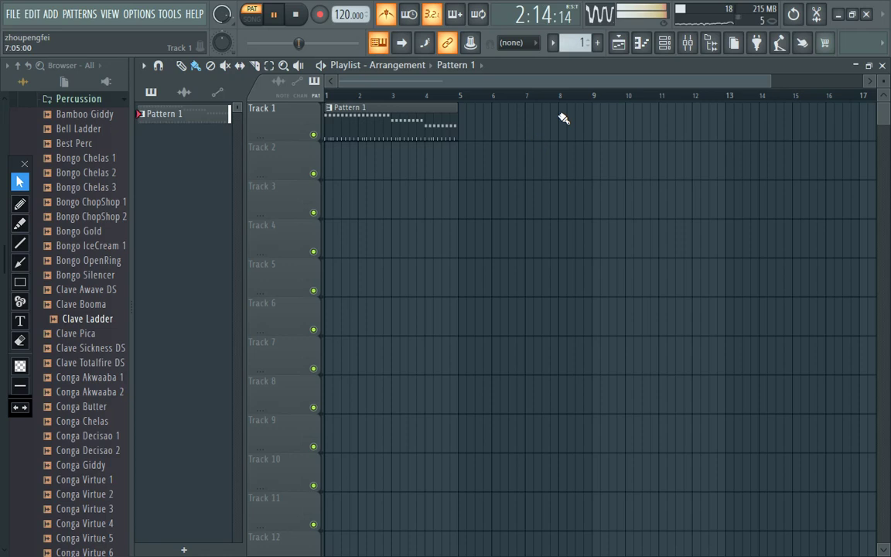
Reopen the channel rack and rehearse notes on Flux Navigator over the restarted pattern, finishing with playback stopped.
{"action": "left_click", "coordinate": [664, 43]}
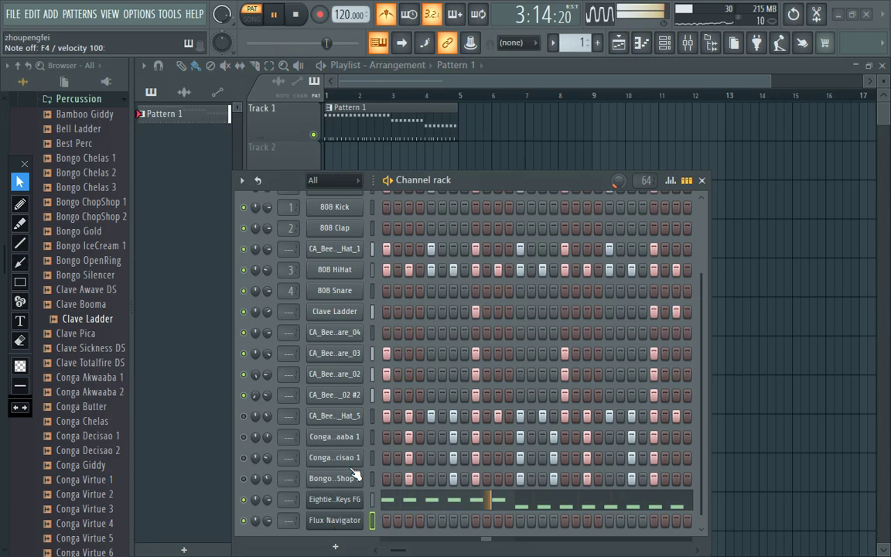
{"action": "key", "text": "space"}
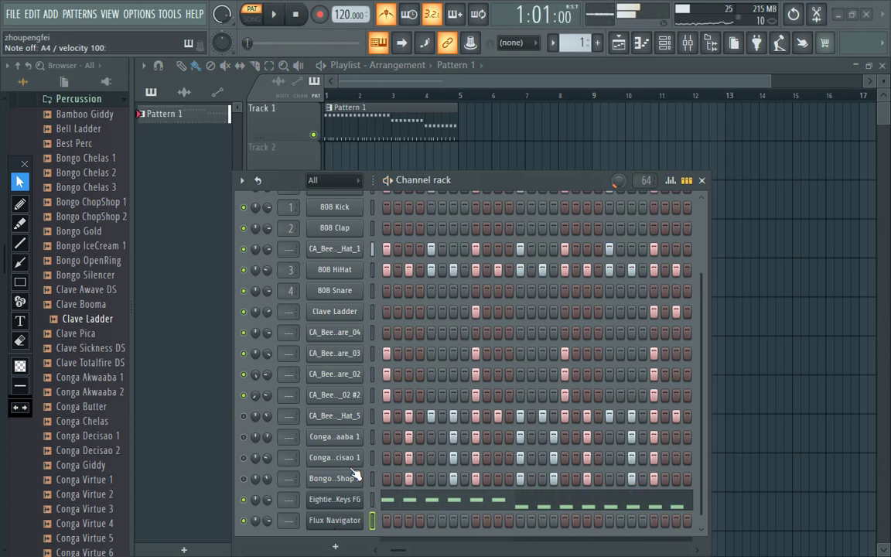
{"action": "key", "text": "space"}
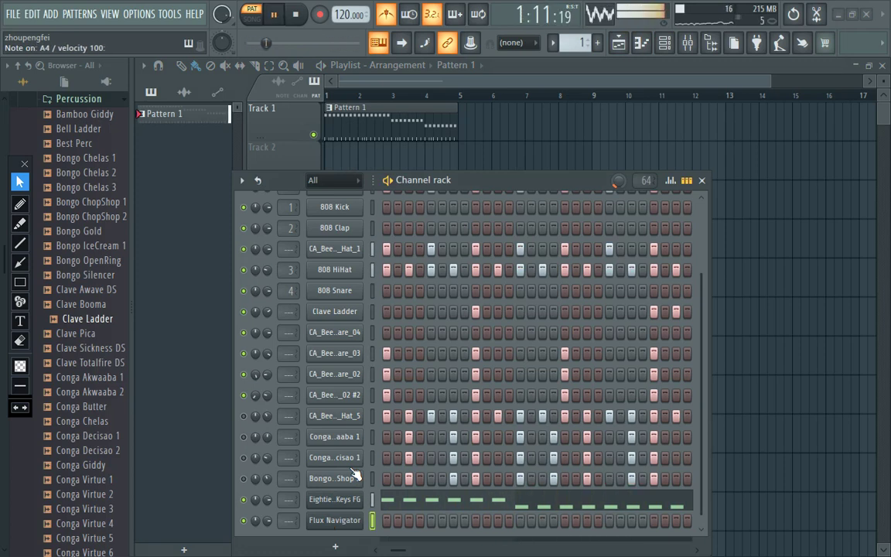
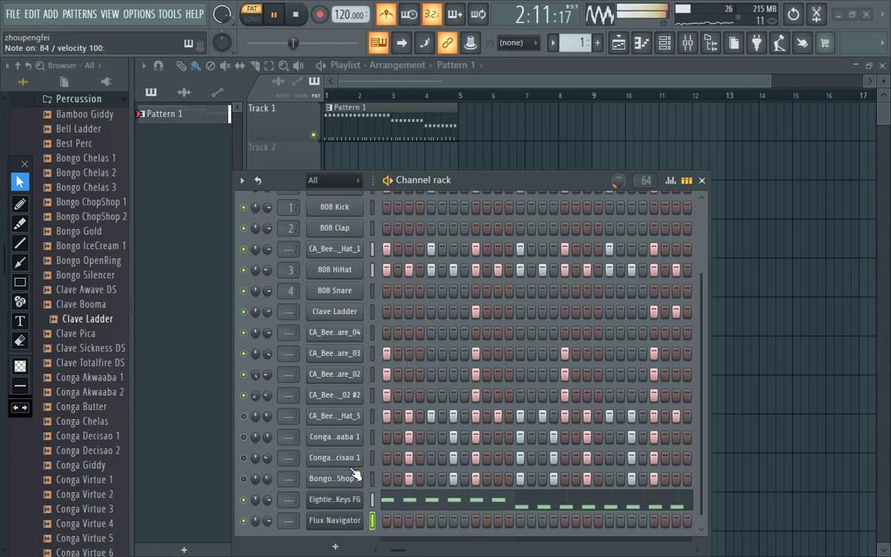
{"action": "key", "text": "space"}
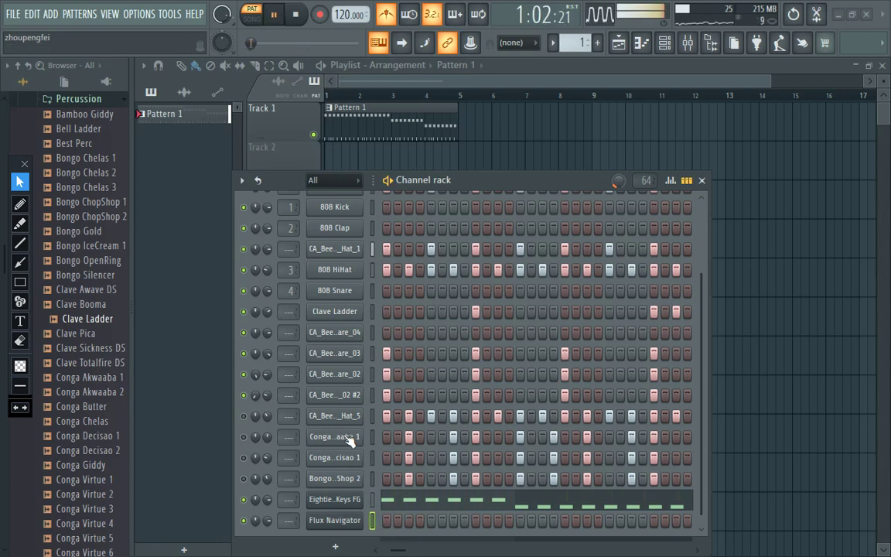
Record a live Flux Navigator take of long descending notes A4, G4, F4 and E4 using the Notes and automation option.
{"action": "left_click", "coordinate": [320, 13]}
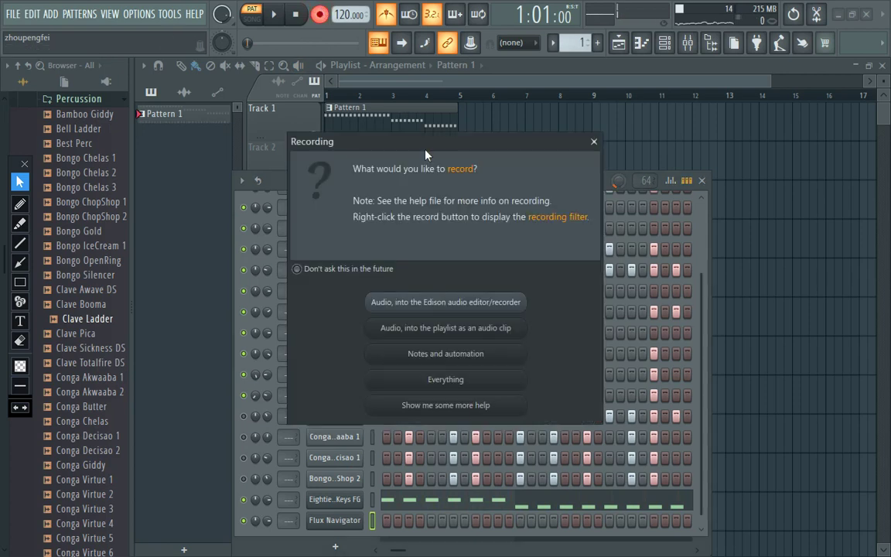
{"action": "left_click", "coordinate": [477, 362]}
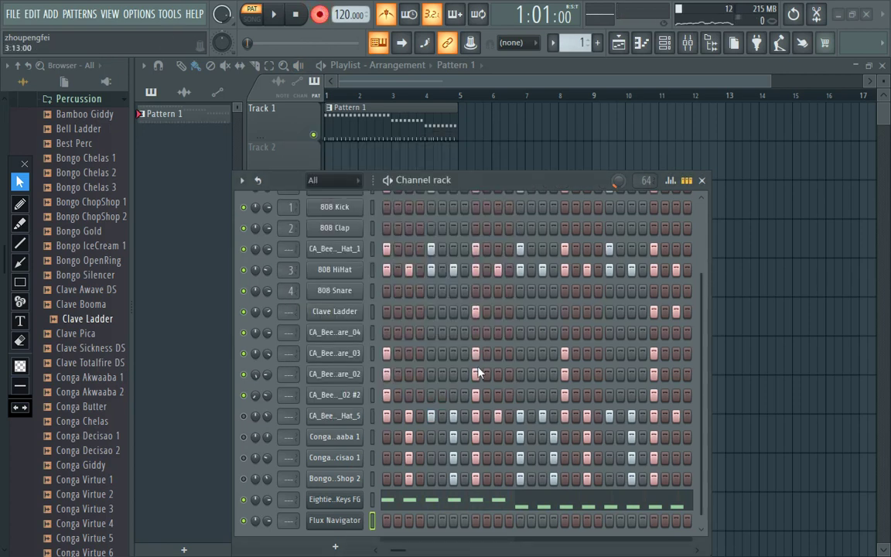
{"action": "key", "text": "space"}
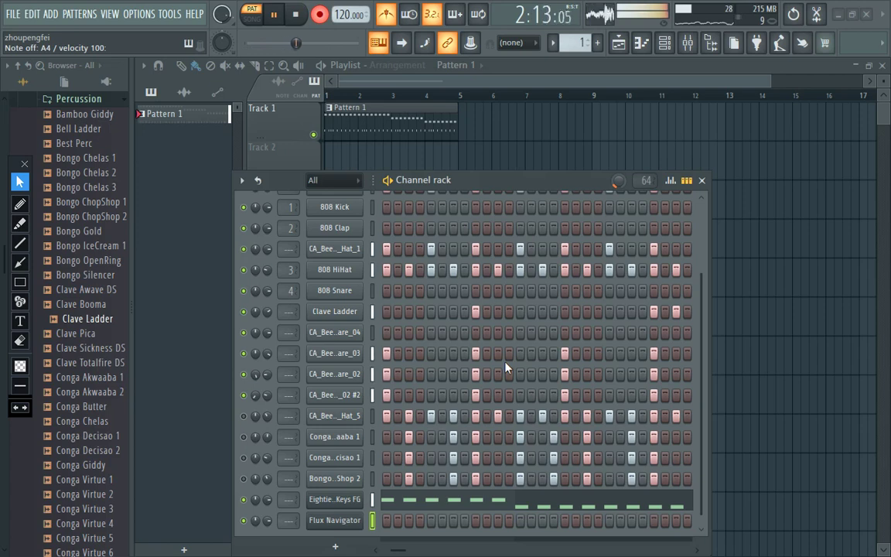
{"action": "key", "text": "q"}
{"action": "key", "text": "q"}
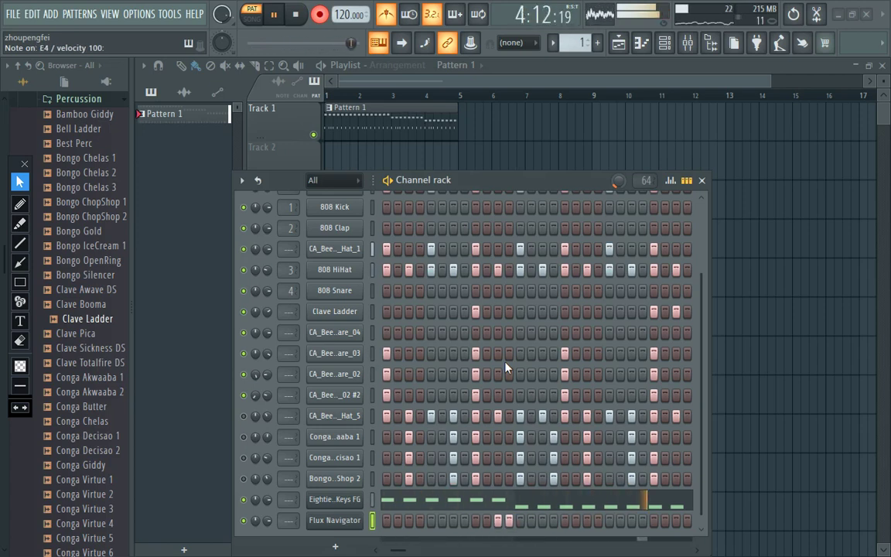
{"action": "key", "text": "space"}
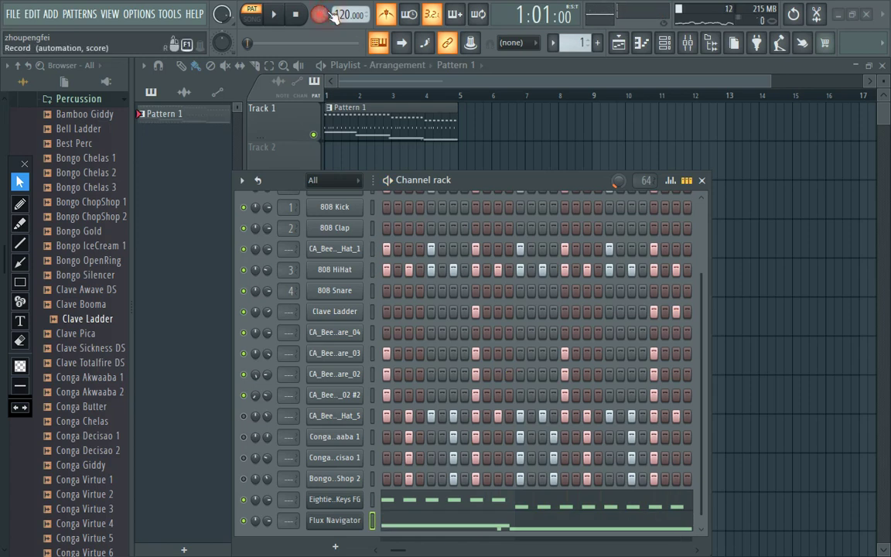
Play back the recorded take and open the Flux Navigator channel's piano roll at bar 4, with the channel rack closed.
{"action": "key", "text": "space"}
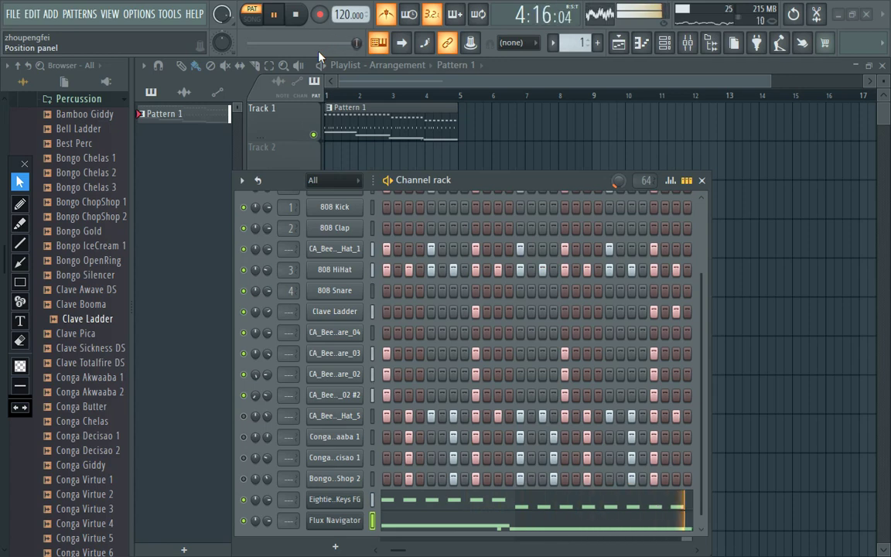
{"action": "left_click", "coordinate": [628, 527]}
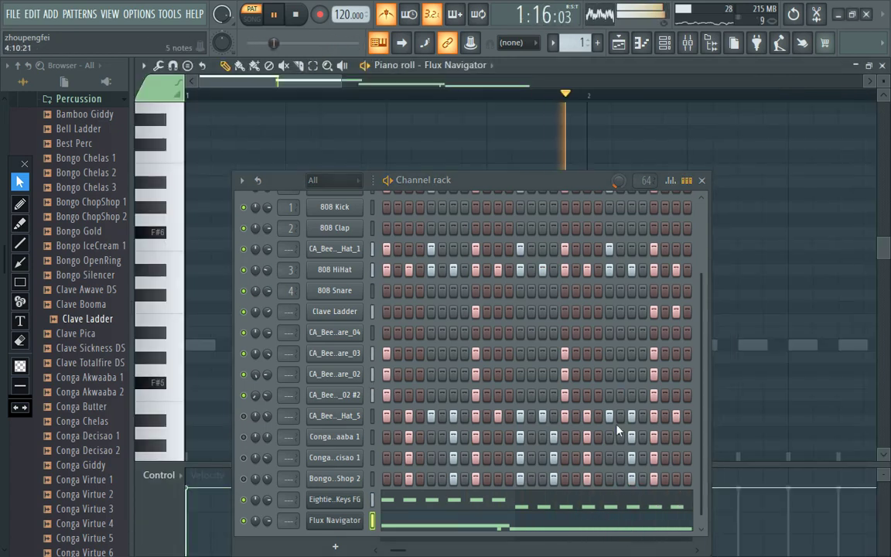
{"action": "left_click", "coordinate": [707, 180]}
{"action": "scroll", "coordinate": [710, 234], "scroll_direction": "down", "scroll_amount": 5}
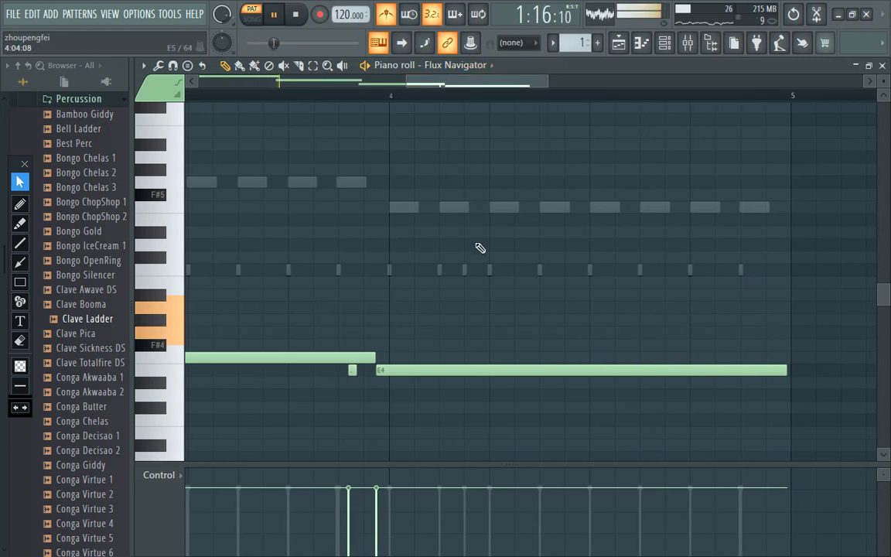
Try moving the long bar 4 note from E4 up to A#4, and undo the move.
{"action": "left_click_drag", "start_coordinate": [482, 366], "coordinate": [485, 288]}
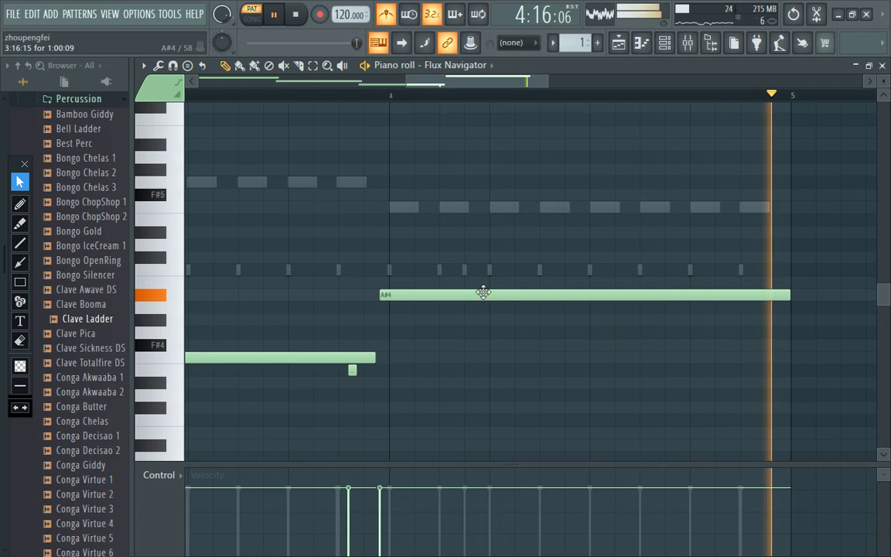
{"action": "key", "text": "ctrl+z"}
{"action": "key", "text": "ctrl+z"}
{"action": "key", "text": "ctrl+z"}
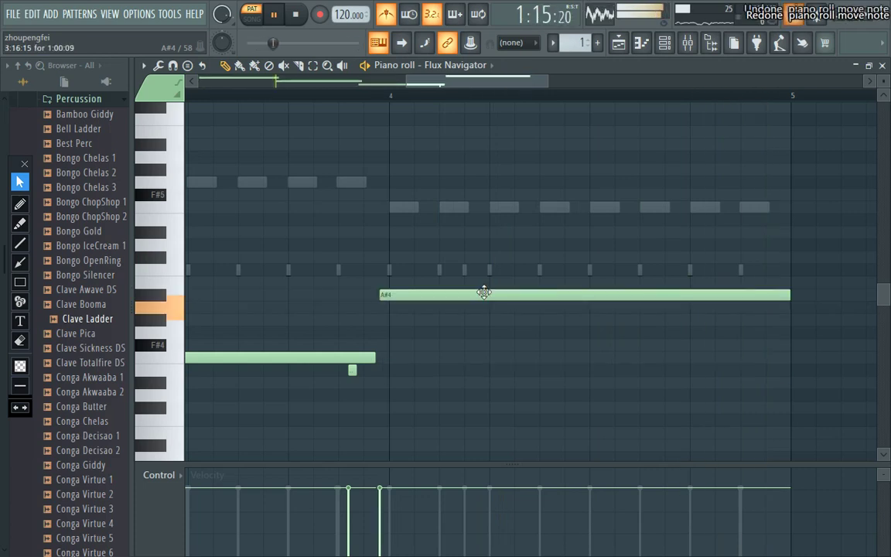
Stop playback and delete all the recorded Flux Navigator notes from the piano roll, with all four bars in view.
{"action": "key", "text": "space"}
{"action": "left_click_drag", "start_coordinate": [544, 82], "coordinate": [424, 116]}
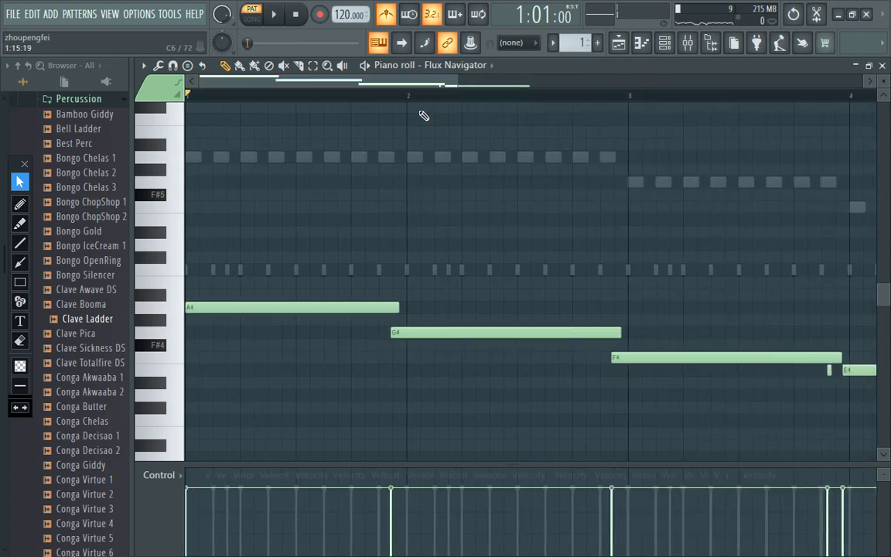
{"action": "left_click_drag", "start_coordinate": [457, 86], "coordinate": [681, 82]}
{"action": "right_click", "coordinate": [577, 426]}
{"action": "right_click", "coordinate": [464, 357]}
{"action": "right_click", "coordinate": [364, 332]}
{"action": "right_click", "coordinate": [273, 309]}
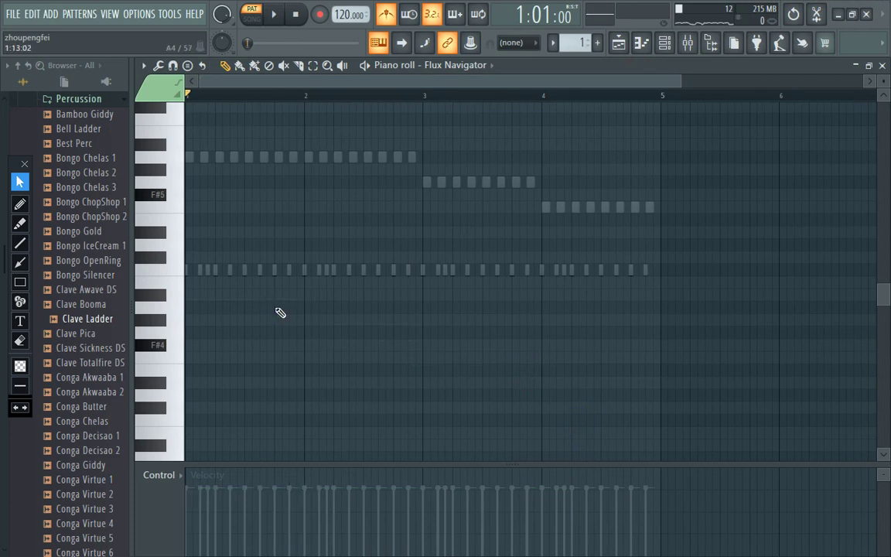
Audition individual notes including A4 and B4 on Flux Navigator to find a new melody.
{"action": "key", "text": "b"}
{"action": "key", "text": "n"}
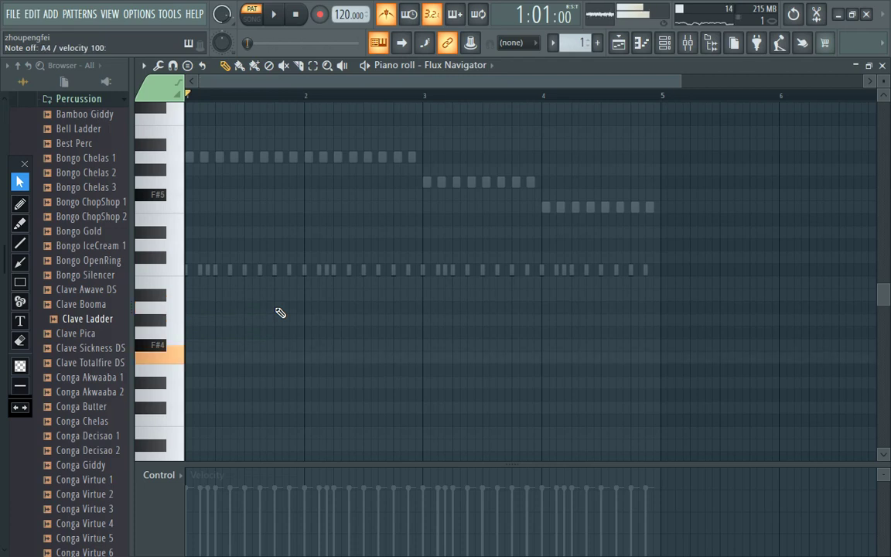
{"action": "key", "text": "m"}
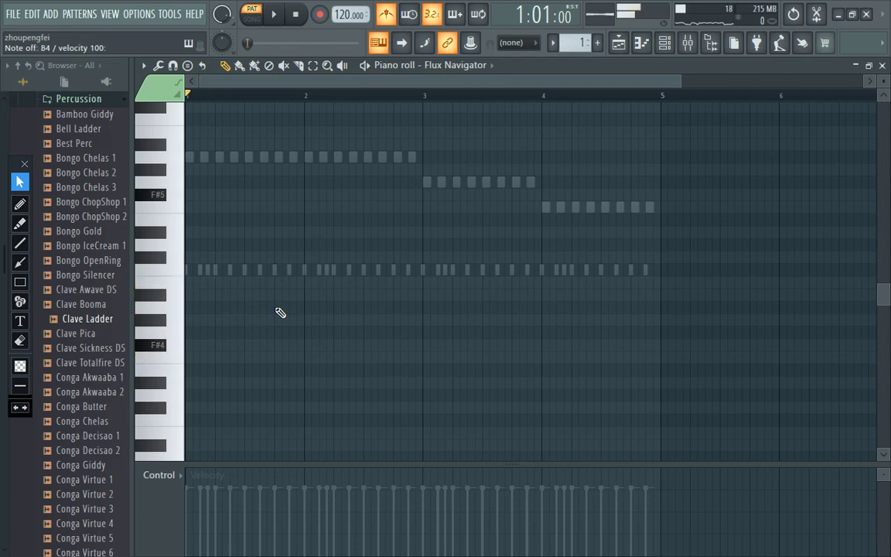
Audition the descending notes A4, G4, F4 and E4 on the Flux Navigator instrument.
{"action": "key", "text": "n"}
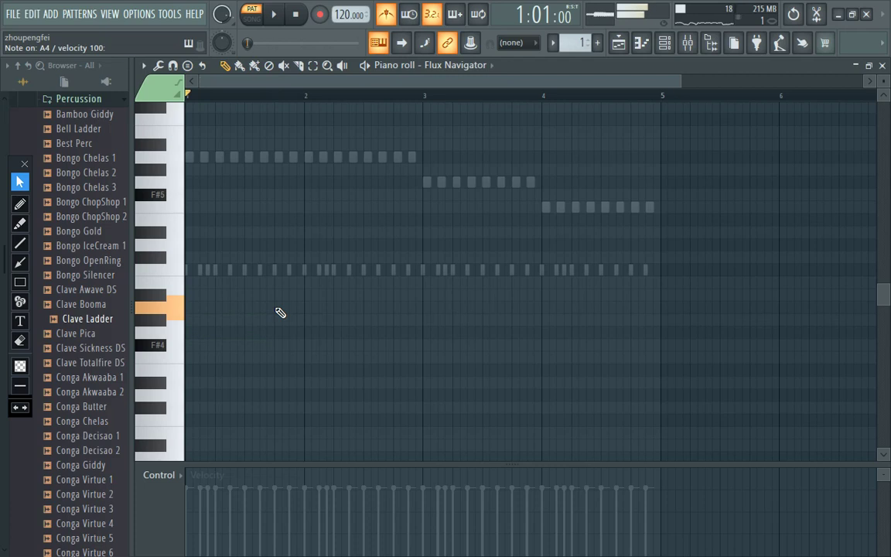
{"action": "key", "text": "b"}
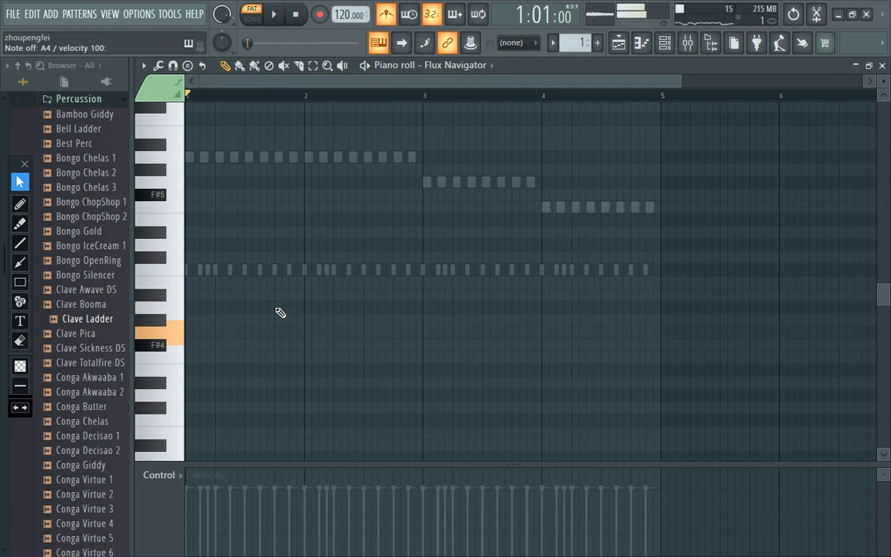
{"action": "key", "text": "v"}
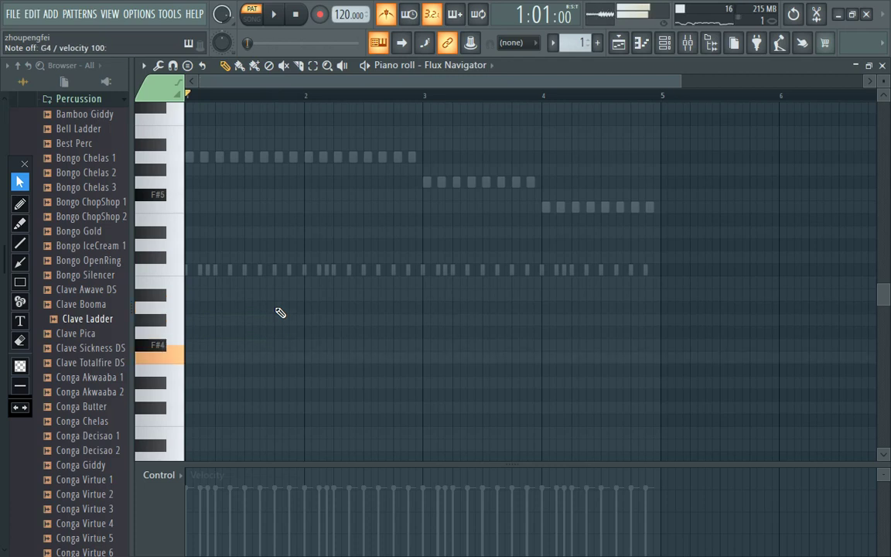
{"action": "key", "text": "c"}
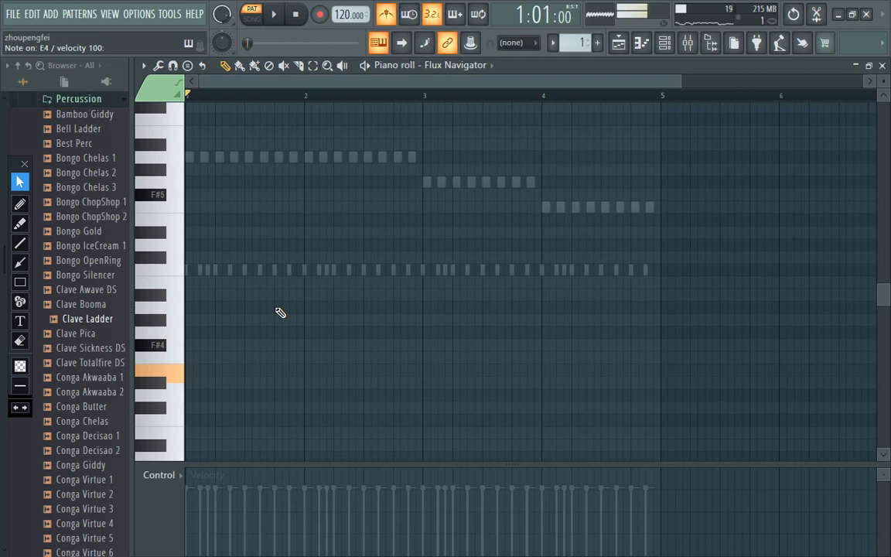
Audition a harmonised version of the descending line, pairing B4 with G4, A4 with F4, and G4 with E4.
{"action": "key", "text": "m"}
{"action": "key", "text": "m"}
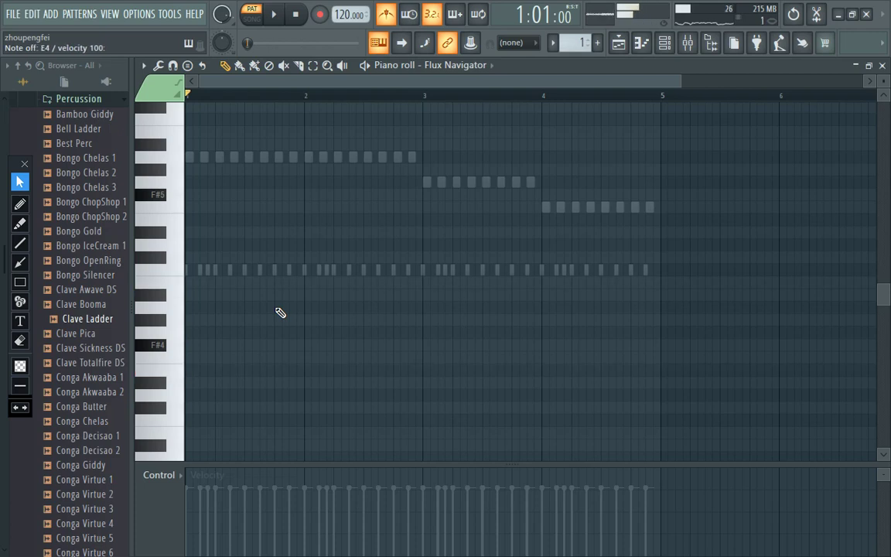
{"action": "key", "text": "b"}
{"action": "key", "text": "m"}
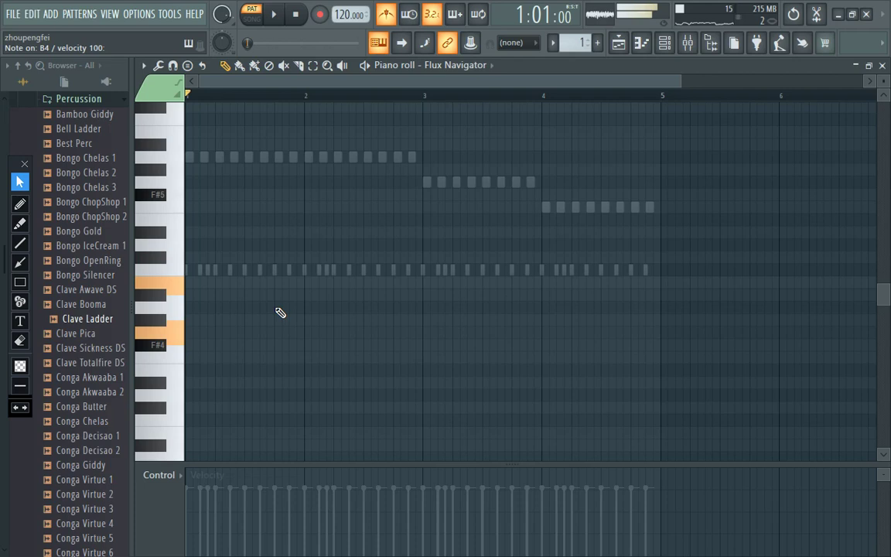
{"action": "key", "text": "v"}
{"action": "key", "text": "n"}
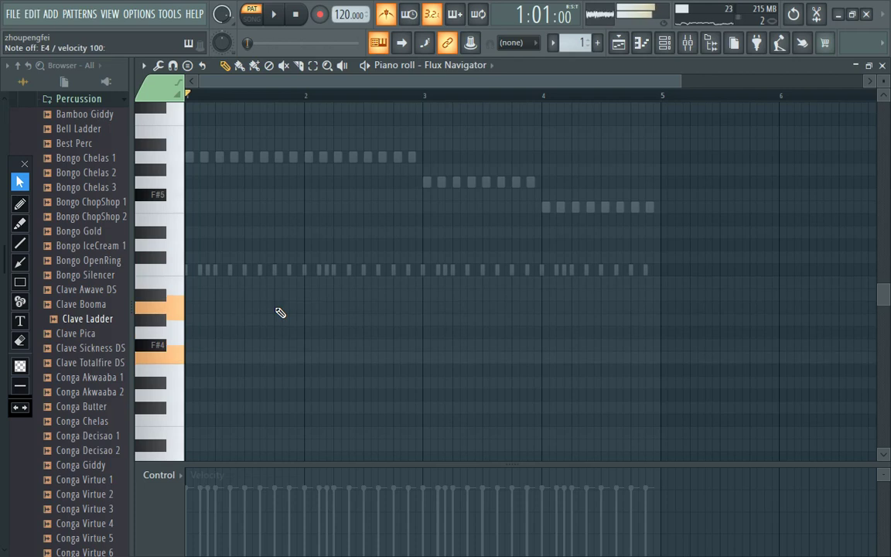
{"action": "key", "text": "c"}
{"action": "key", "text": "b"}
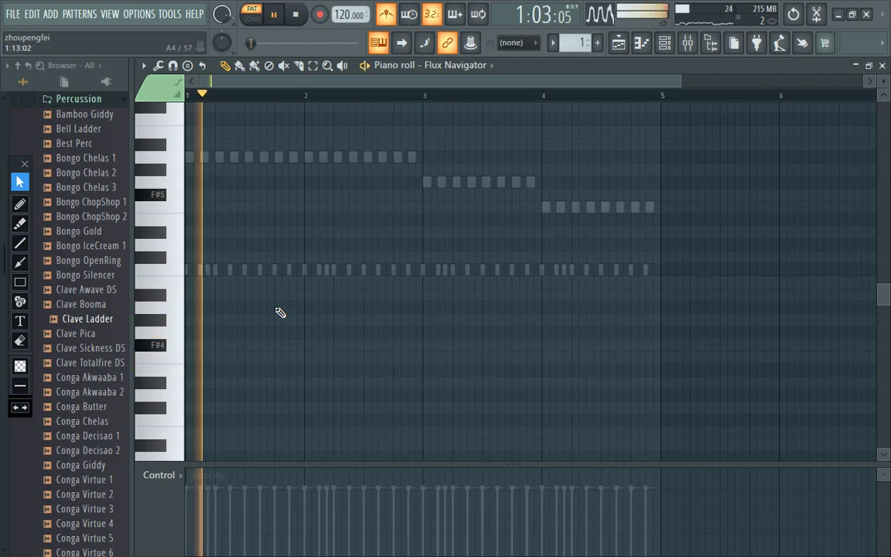
Try to record audio into Edison on the REC mixer track, using In 1 - In 2 as the input.
{"action": "left_click", "coordinate": [321, 16]}
{"action": "left_click", "coordinate": [446, 328]}
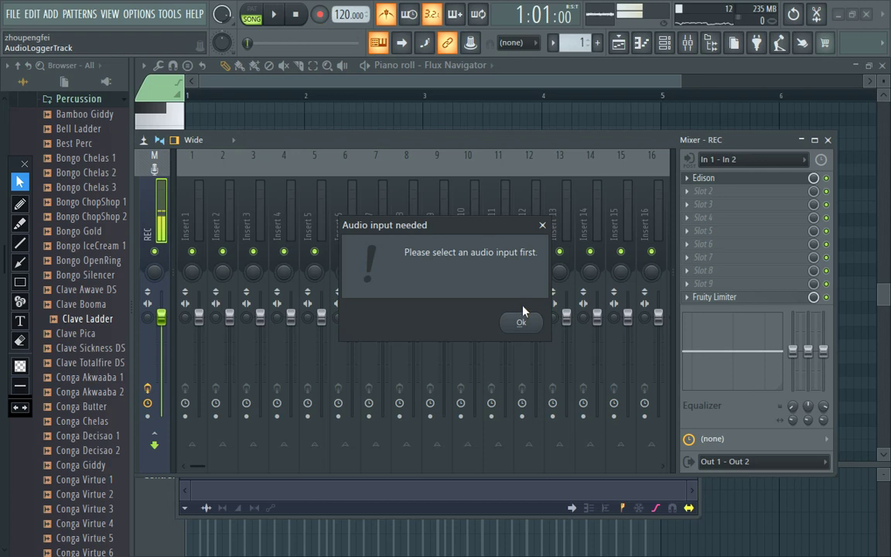
{"action": "left_click", "coordinate": [521, 324]}
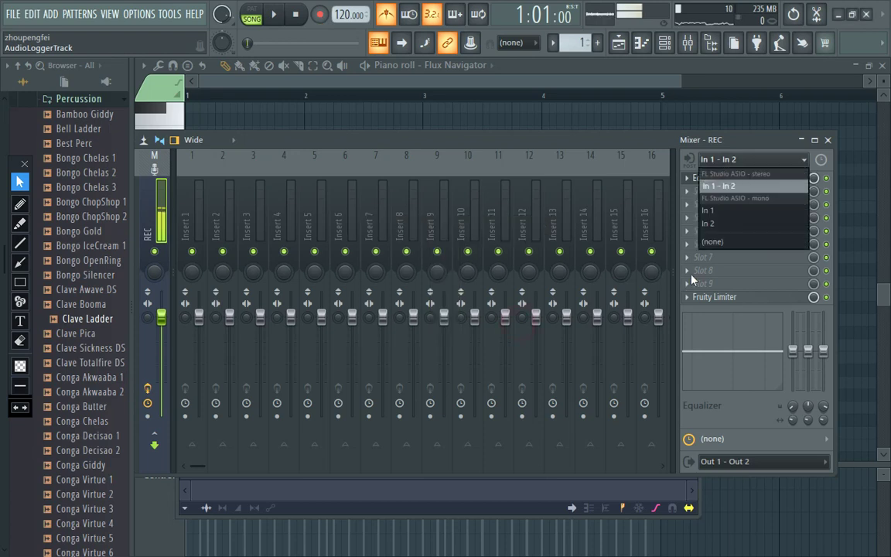
{"action": "left_click", "coordinate": [735, 160]}
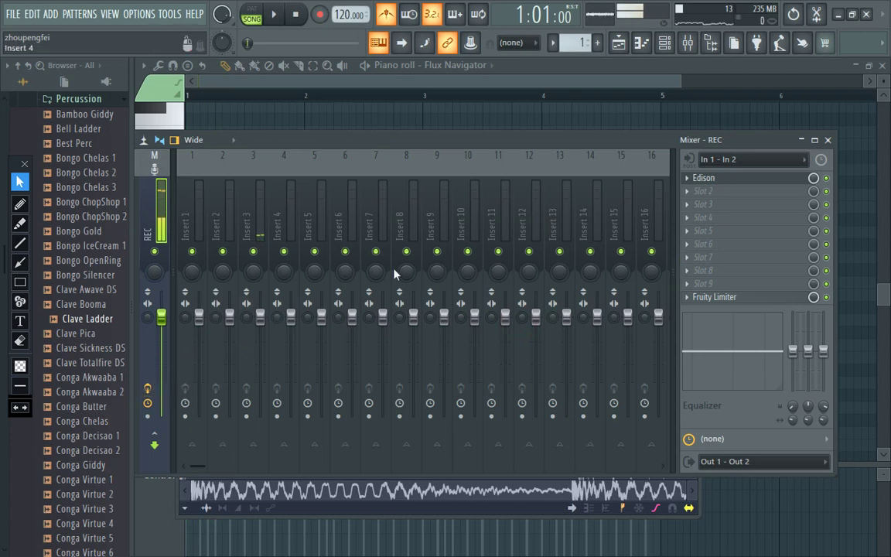
Set the REC mixer track's audio input to (none) and bring up its Edison window without the mixer.
{"action": "left_click", "coordinate": [753, 160]}
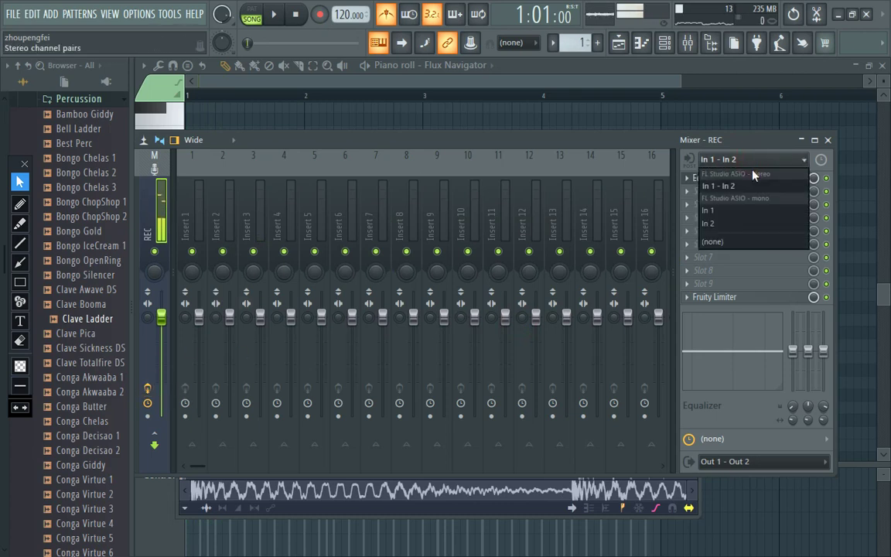
{"action": "left_click", "coordinate": [754, 241]}
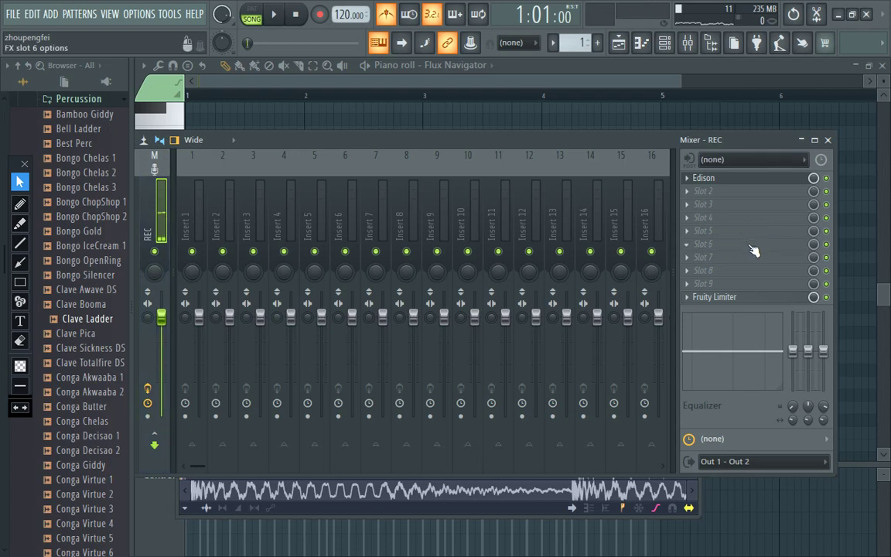
{"action": "left_click", "coordinate": [707, 178]}
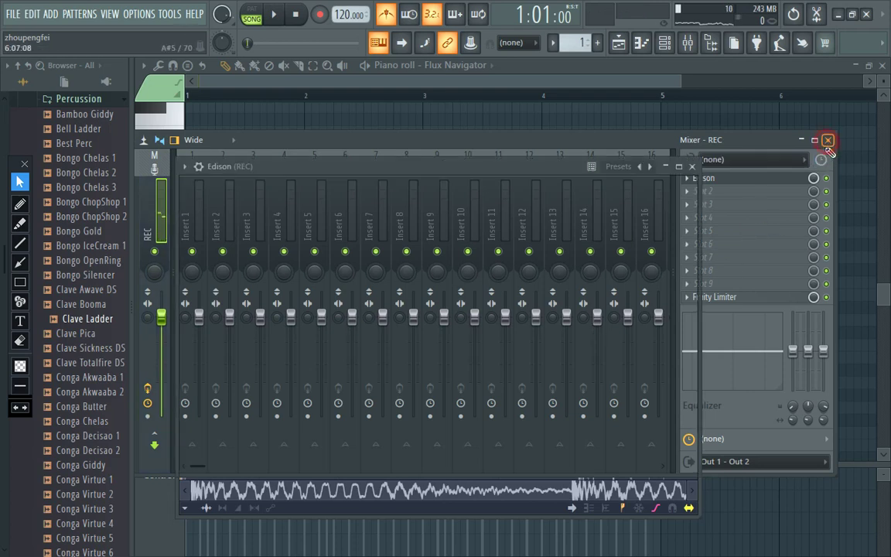
Write the red on-screen text annotation "fuck my microphone is near the fun" across the Edison waveform.
{"action": "left_click", "coordinate": [20, 321]}
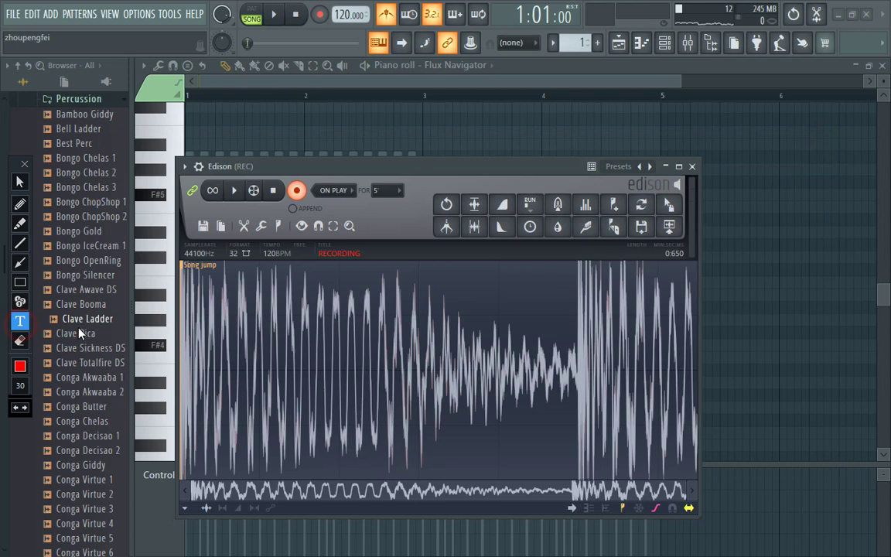
{"action": "left_click", "coordinate": [191, 338]}
{"action": "type", "text": "fucj"}
{"action": "key", "text": "BackSpace"}
{"action": "type", "text": "k"}
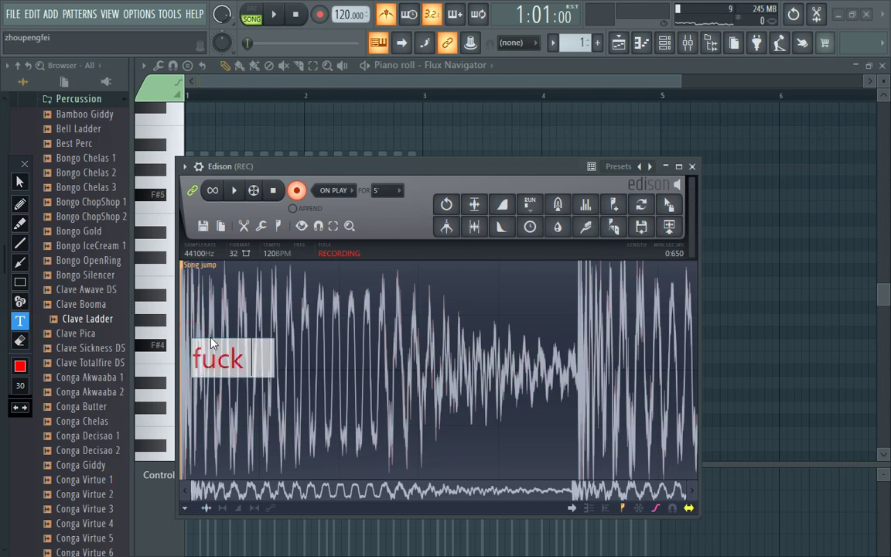
{"action": "type", "text": " my"}
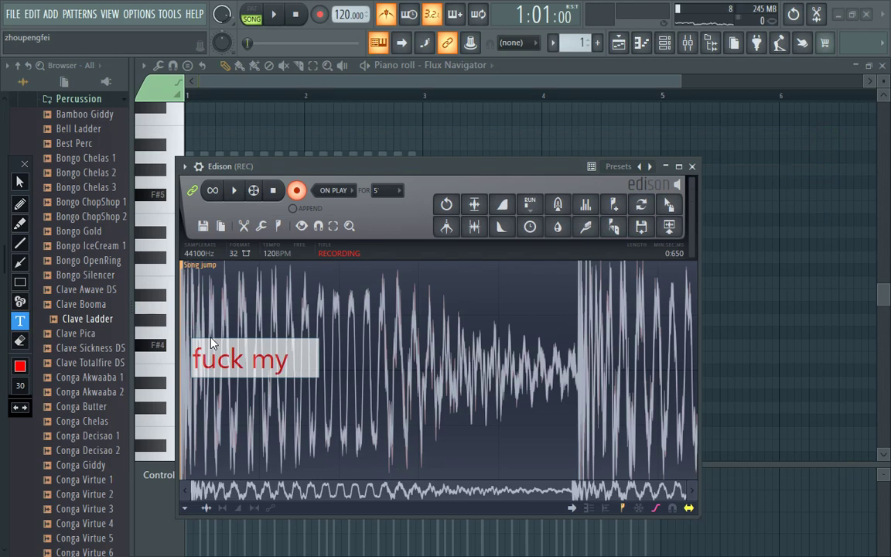
{"action": "type", "text": " mi"}
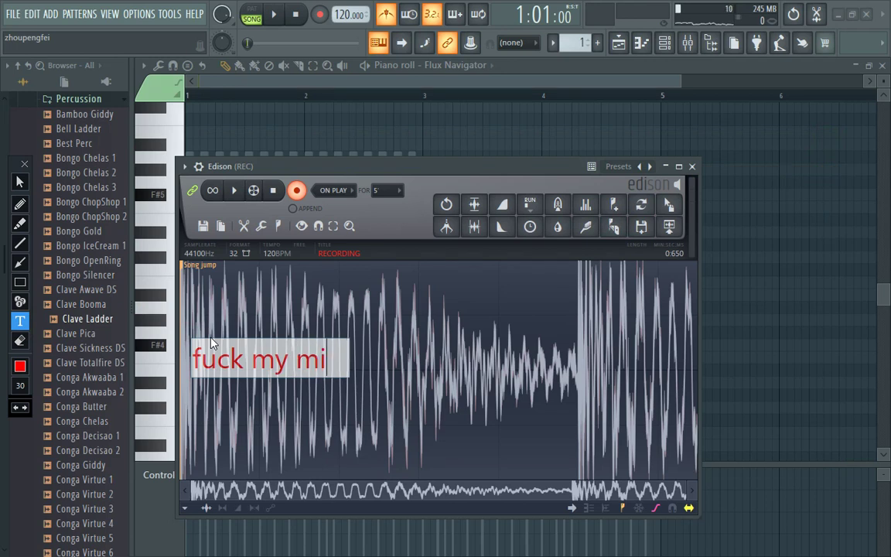
{"action": "type", "text": "cro"}
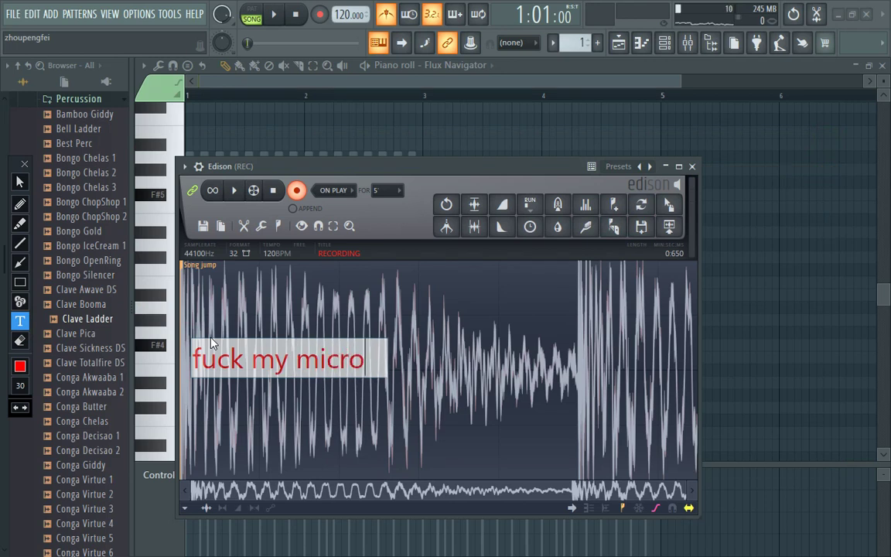
{"action": "type", "text": "phom"}
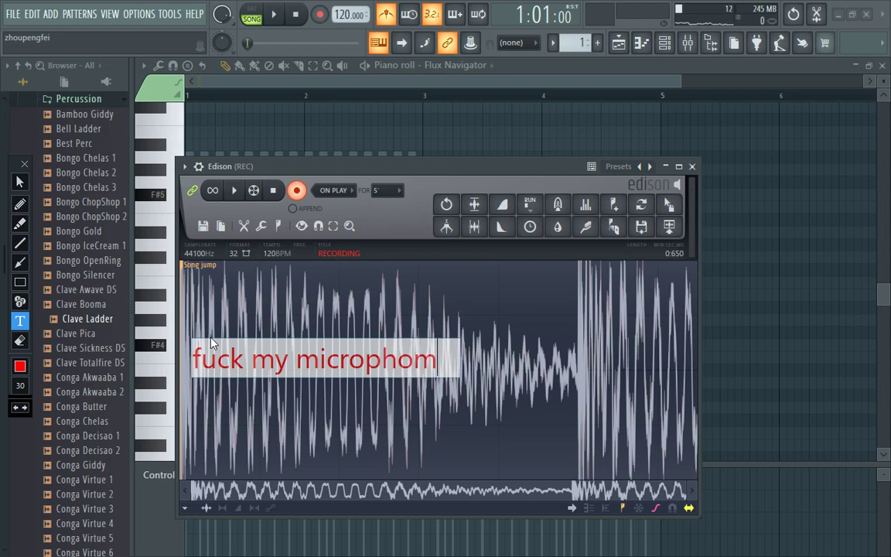
{"action": "key", "text": "BackSpace"}
{"action": "type", "text": "ne"}
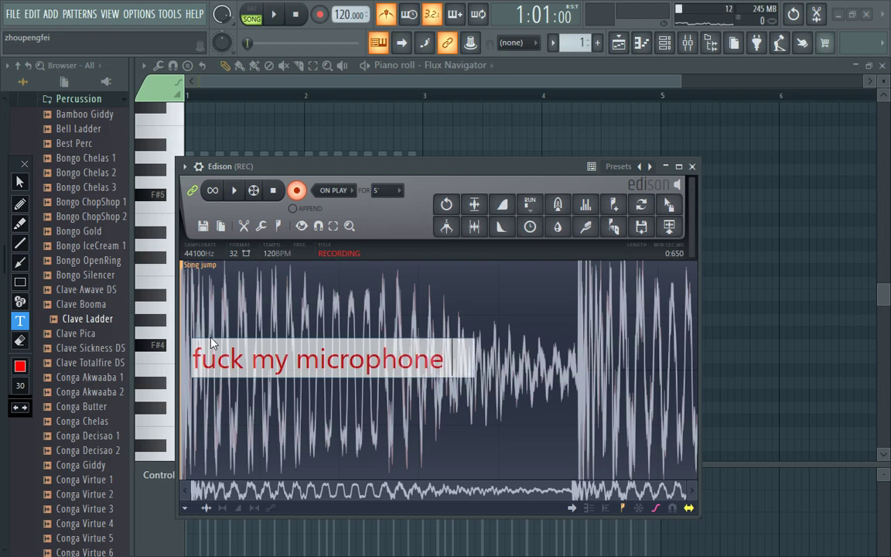
{"action": "type", "text": " is n"}
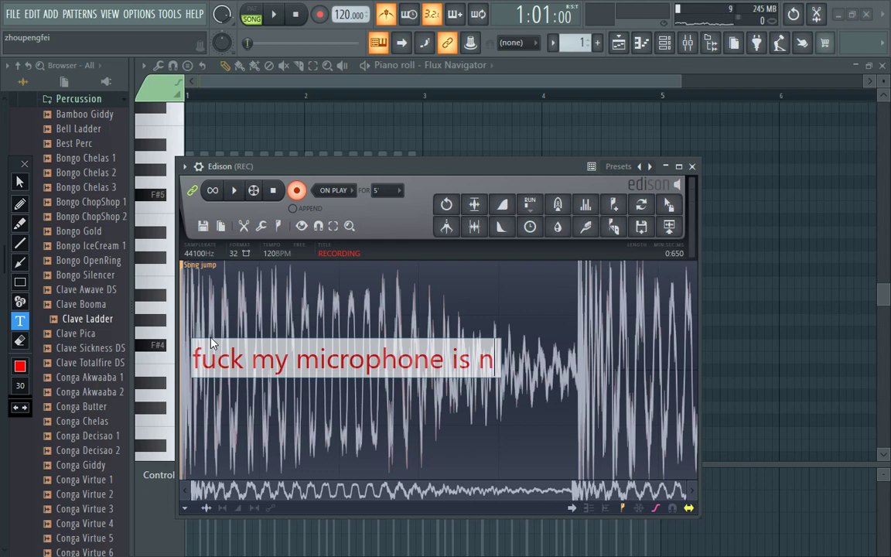
{"action": "type", "text": "ear "}
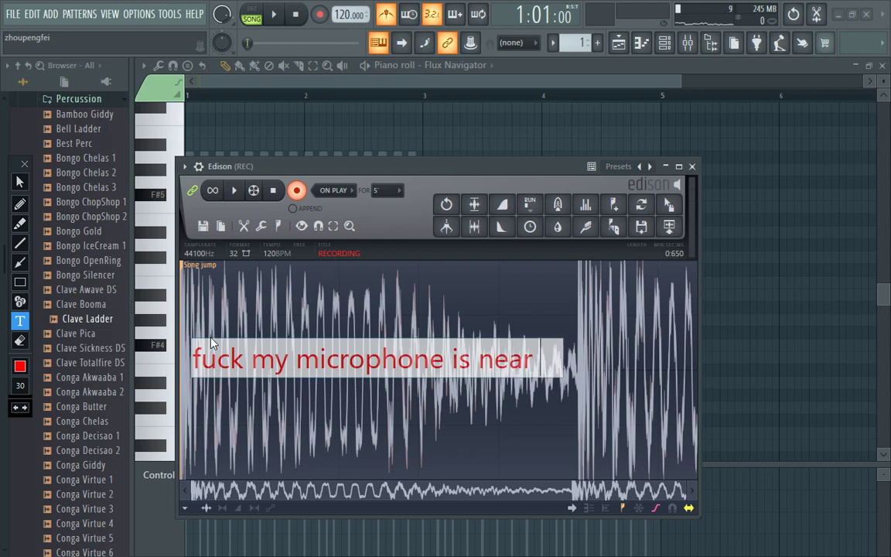
{"action": "type", "text": "the fun"}
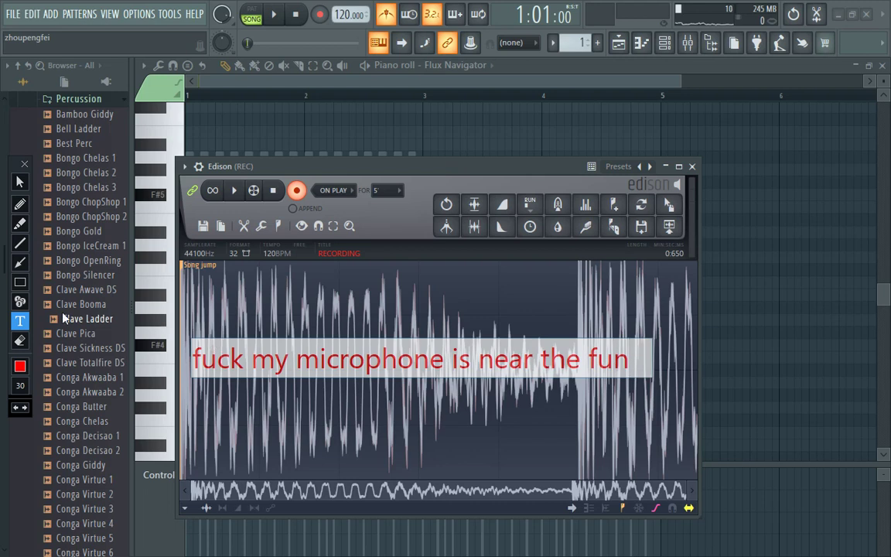
Erase the red text annotation from the screen and return to the normal pointer.
{"action": "left_click", "coordinate": [19, 348]}
{"action": "mouse_move", "coordinate": [678, 409]}
{"action": "left_mouse_down"}
{"action": "mouse_move", "coordinate": [188, 297]}
{"action": "mouse_move", "coordinate": [107, 298]}
{"action": "left_mouse_up"}
{"action": "left_click", "coordinate": [23, 182]}
Close the Edison window and remove Edison from the REC mixer track's first effect slot, then dismiss the mixer.
{"action": "left_click", "coordinate": [691, 167]}
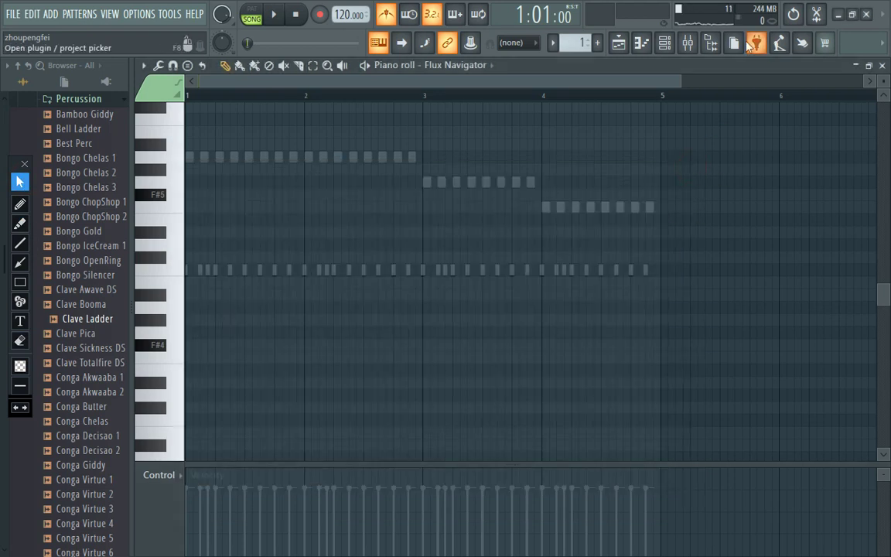
{"action": "left_click", "coordinate": [687, 42]}
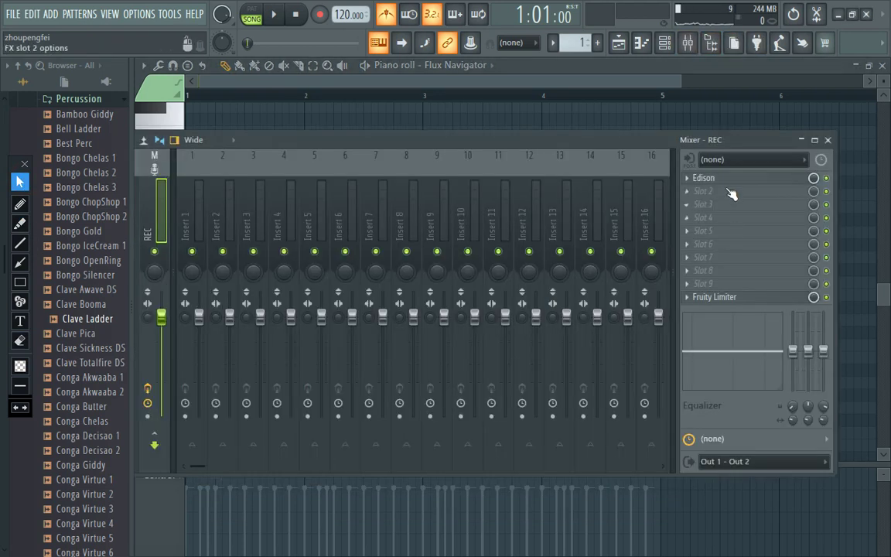
{"action": "right_click", "coordinate": [700, 179]}
{"action": "left_click", "coordinate": [707, 206]}
{"action": "left_click", "coordinate": [513, 332]}
{"action": "left_click", "coordinate": [827, 140]}
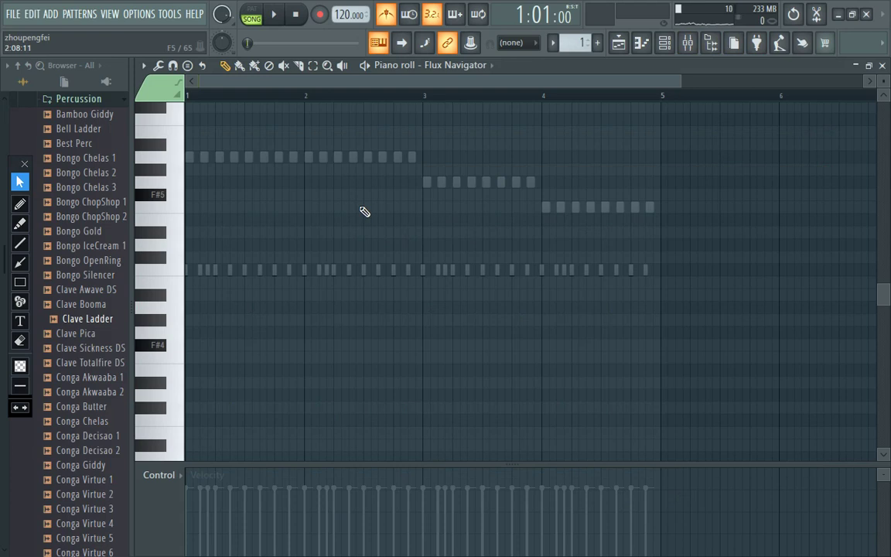
Record the notes A4, G4, F4 and E4 live on Flux Navigator, about one bar each across bars 1 to 4, and play them back.
{"action": "left_click", "coordinate": [312, 17]}
{"action": "left_click", "coordinate": [421, 352]}
{"action": "key", "text": "n"}
{"action": "key", "text": "space"}
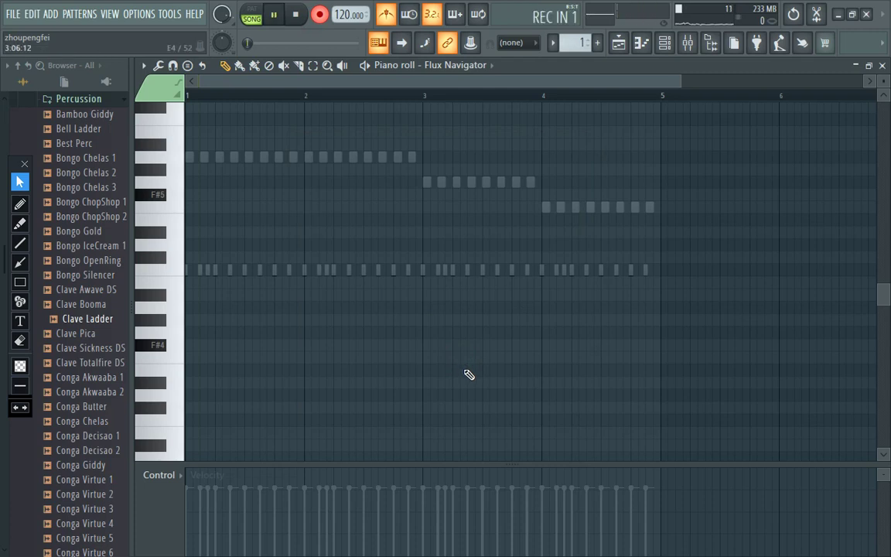
{"action": "key", "text": "n"}
{"action": "key", "text": "b"}
{"action": "key", "text": "v"}
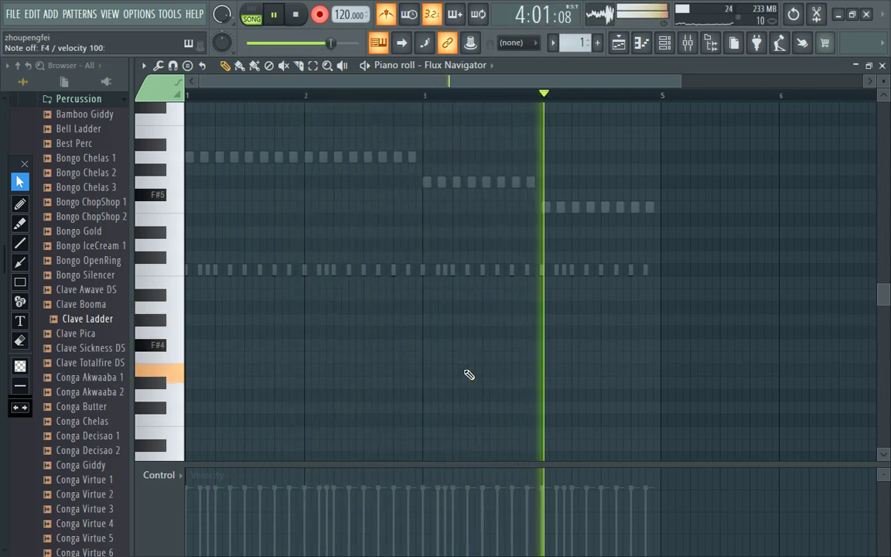
{"action": "key", "text": "c"}
{"action": "key", "text": "space"}
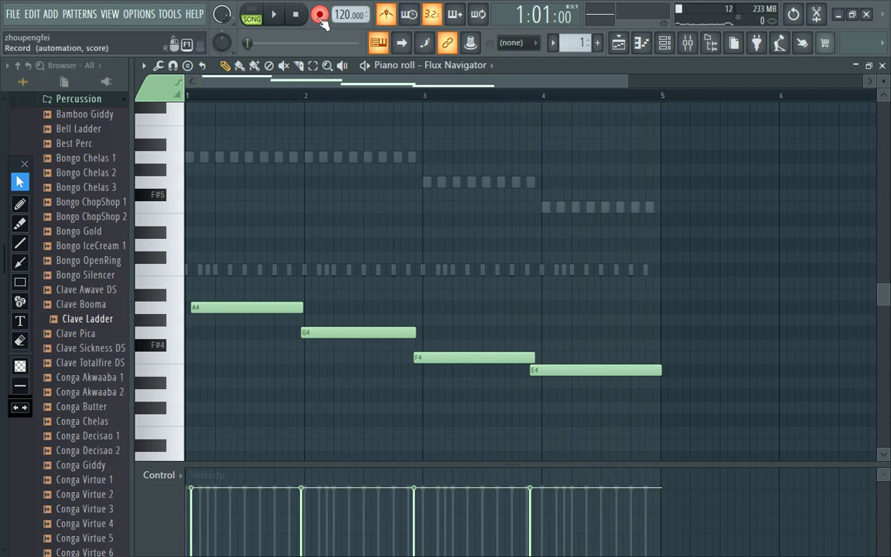
{"action": "key", "text": "space"}
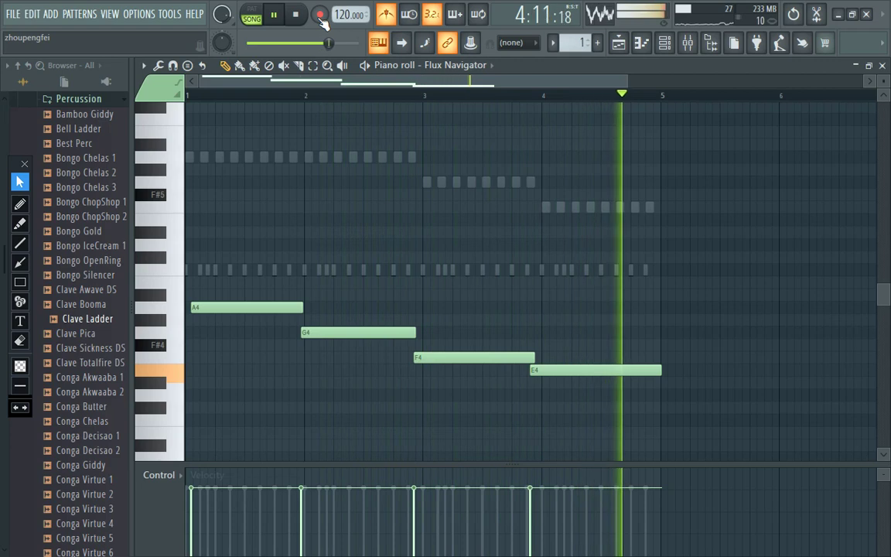
{"action": "key", "text": "space"}
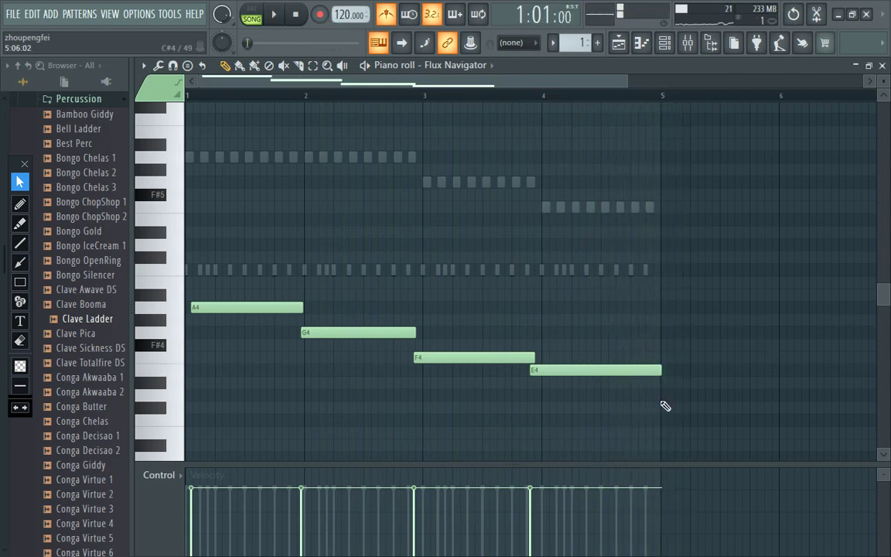
Lower the last note of the recorded melody to D#4, remove the stray duplicate below it, and play the pattern back.
{"action": "left_click_drag", "start_coordinate": [569, 370], "coordinate": [572, 389]}
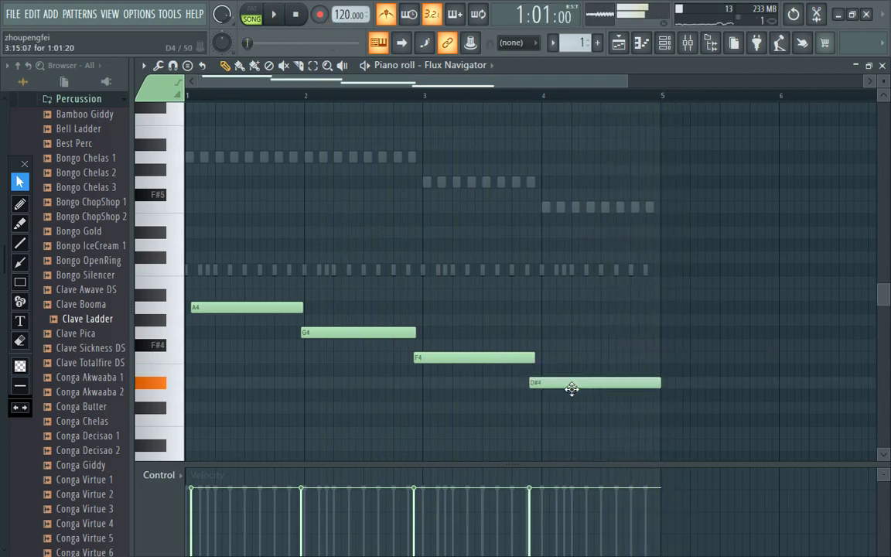
{"action": "left_click", "coordinate": [572, 389]}
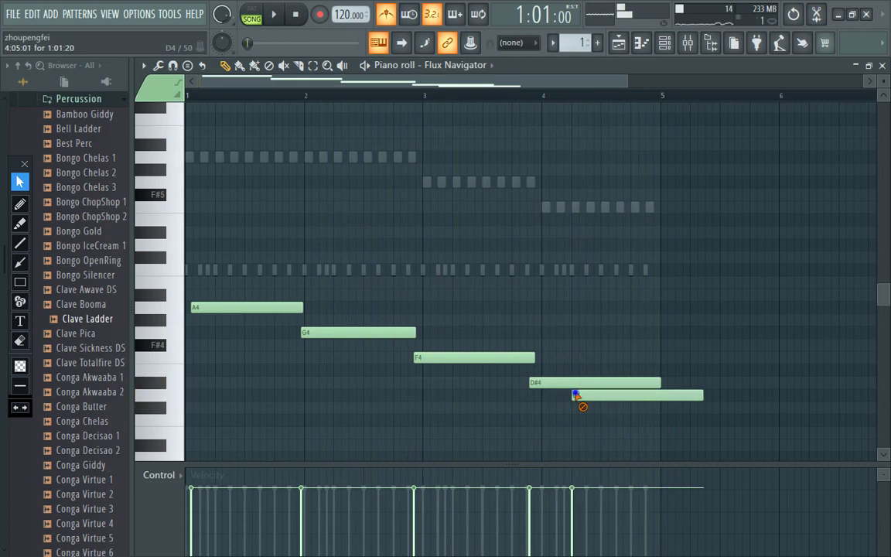
{"action": "right_click", "coordinate": [577, 396]}
{"action": "key", "text": "space"}
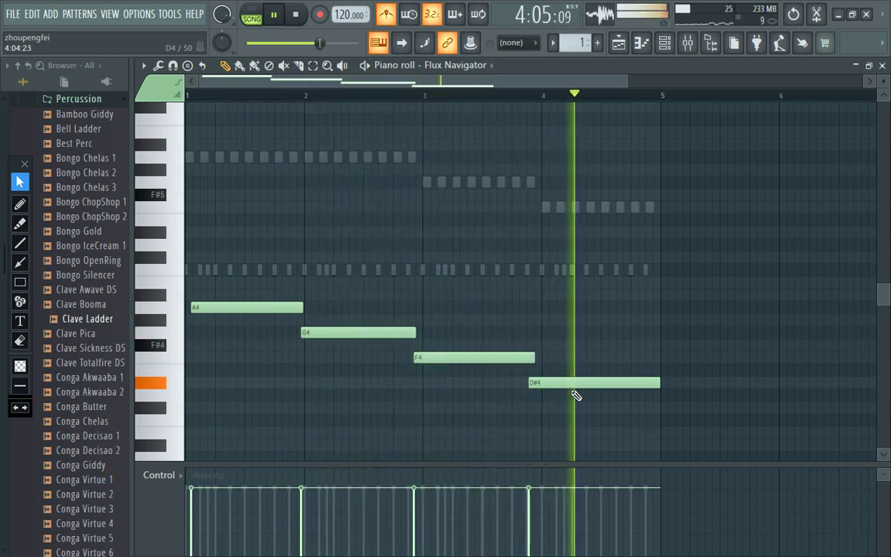
Lower the last melody note to D4 and play the pattern back.
{"action": "key", "text": "space"}
{"action": "left_click_drag", "start_coordinate": [571, 384], "coordinate": [573, 397]}
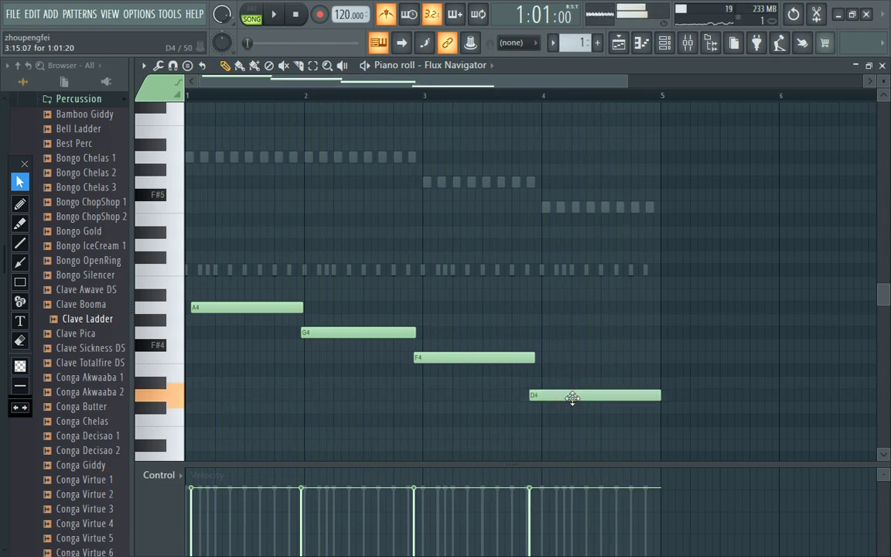
{"action": "key", "text": "space"}
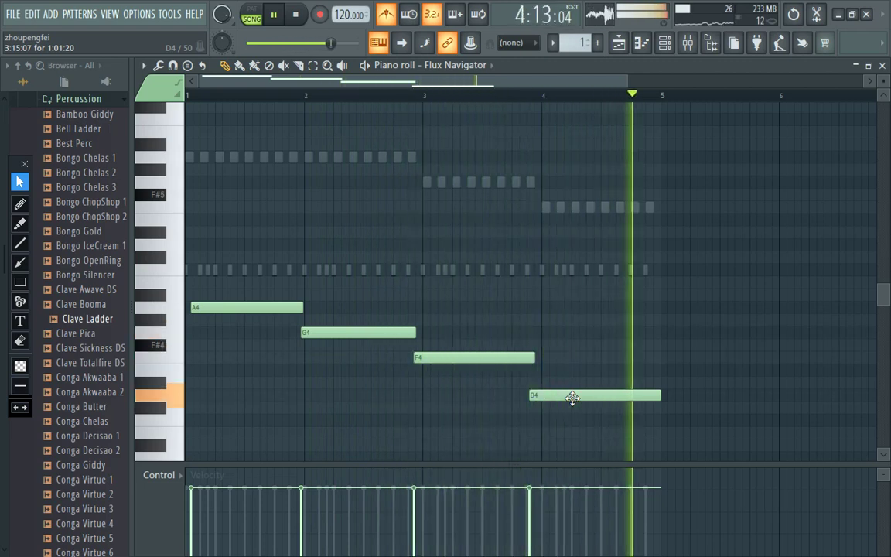
Stretch the A4 note to fill bar 1 exactly, and make G4 start slightly before bar 2 and end at bar 3.
{"action": "left_click_drag", "start_coordinate": [630, 75], "coordinate": [373, 123]}
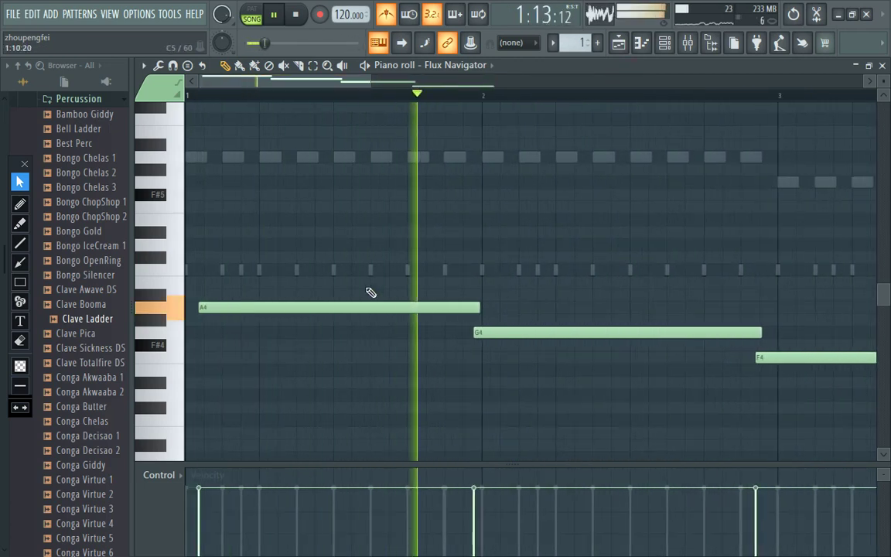
{"action": "left_click_drag", "start_coordinate": [358, 307], "coordinate": [336, 302]}
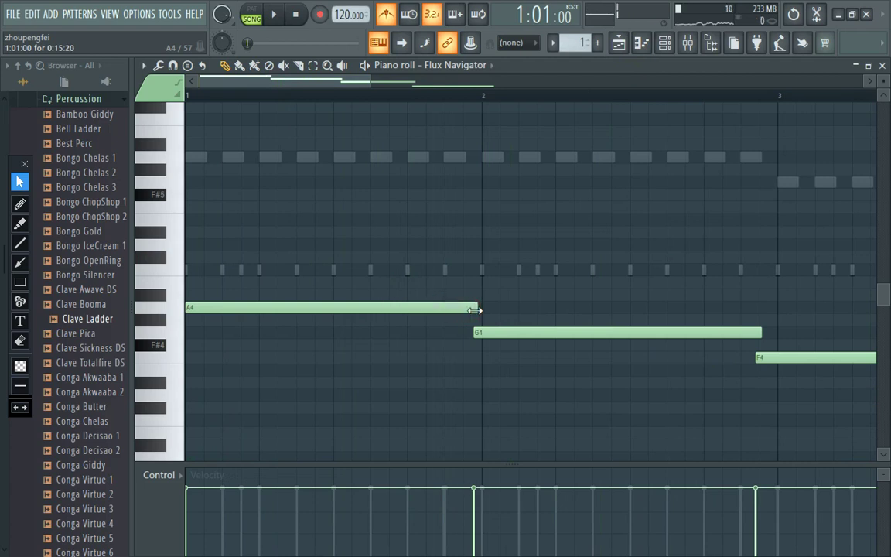
{"action": "key", "text": "space"}
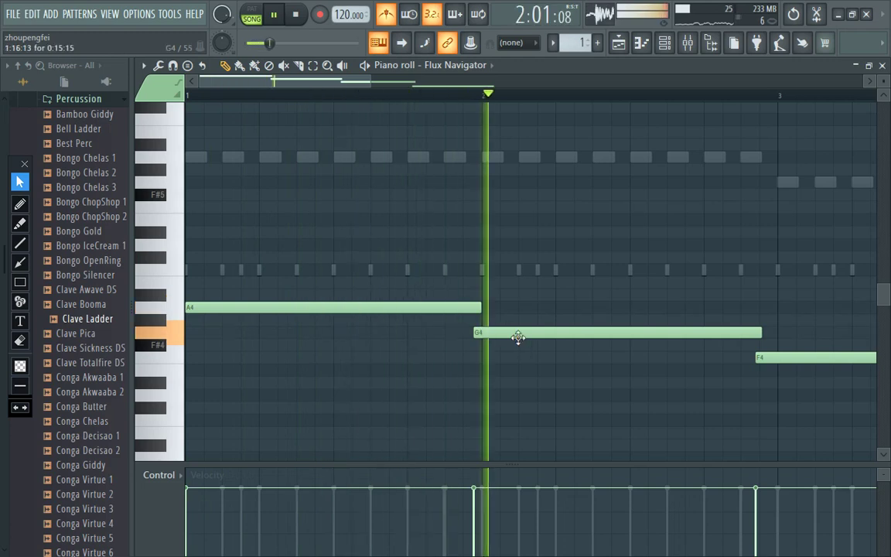
{"action": "left_click_drag", "start_coordinate": [518, 336], "coordinate": [507, 334]}
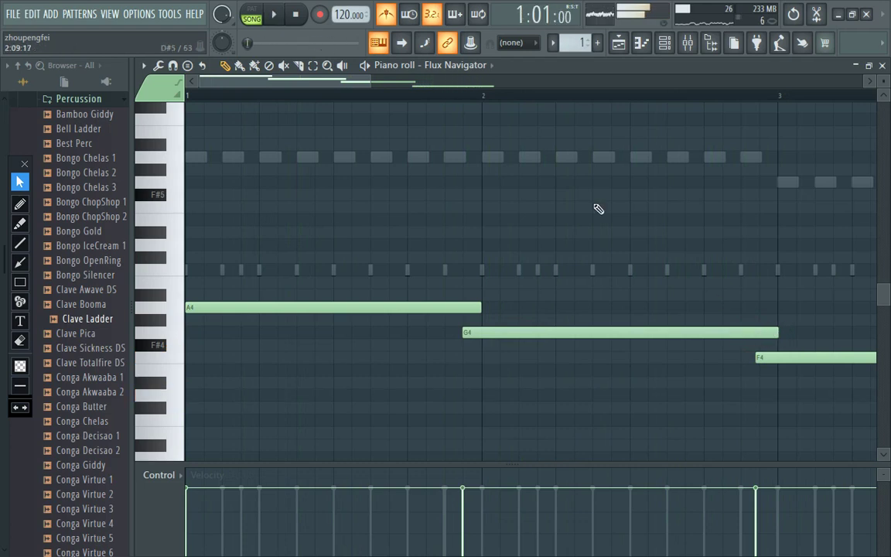
Lengthen the F4 note to the start of bar 4 and shift the final D4 slightly earlier so the two overlap.
{"action": "key", "text": "space"}
{"action": "left_click_drag", "start_coordinate": [351, 82], "coordinate": [475, 99]}
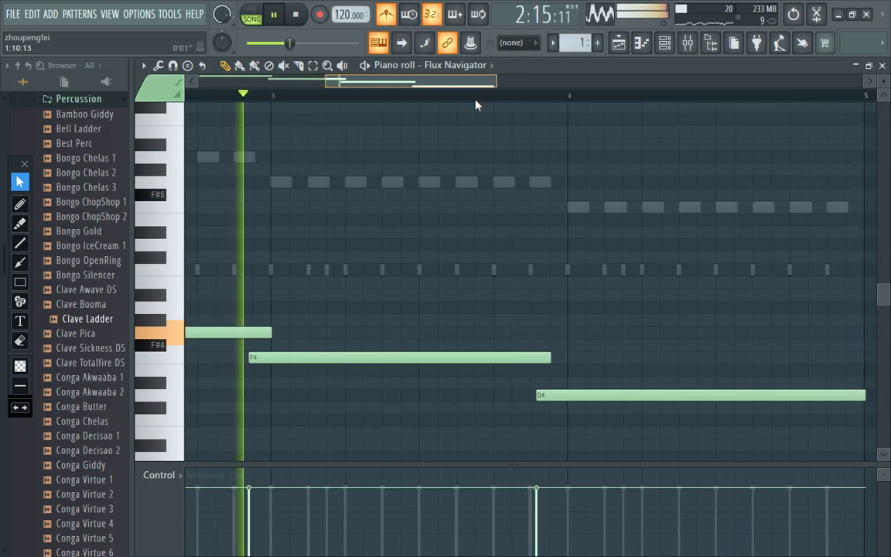
{"action": "left_click_drag", "start_coordinate": [548, 356], "coordinate": [567, 356]}
{"action": "left_click_drag", "start_coordinate": [465, 81], "coordinate": [494, 88]}
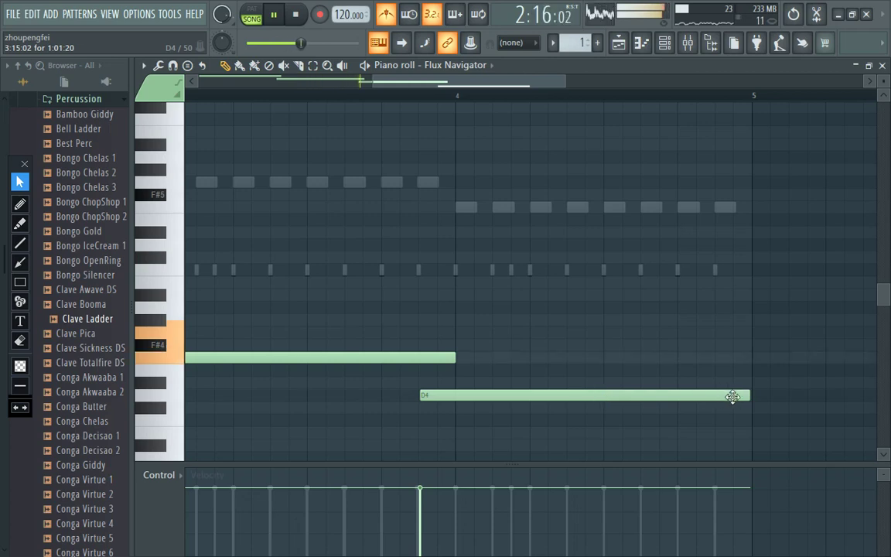
{"action": "left_click_drag", "start_coordinate": [430, 81], "coordinate": [248, 115]}
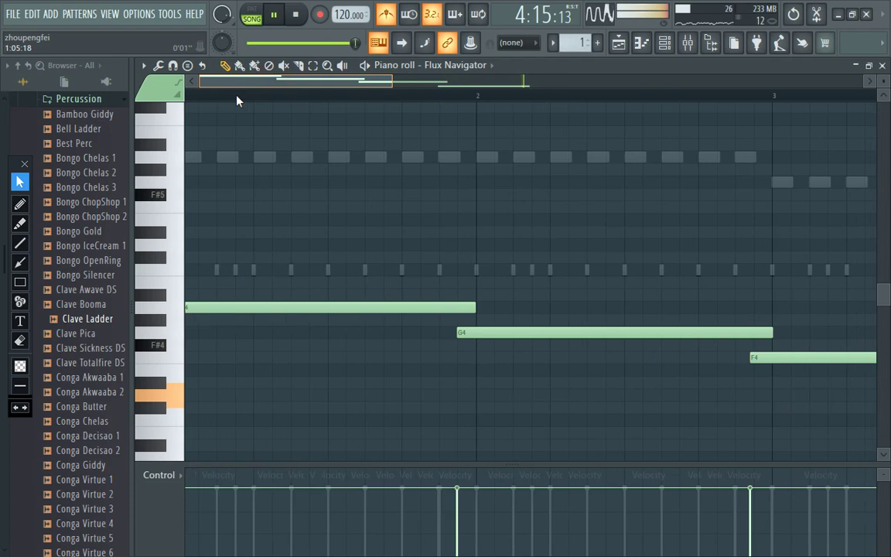
{"action": "left_click_drag", "start_coordinate": [393, 82], "coordinate": [620, 82]}
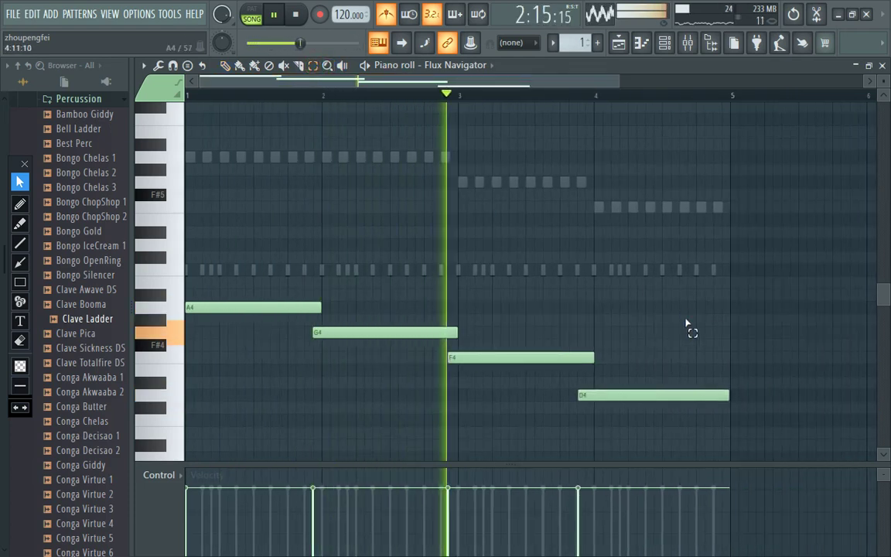
Stack two copies of the four-note melody above it, one starting on C#5 and one on E5, and play the chords.
{"action": "left_click_drag", "start_coordinate": [671, 424], "coordinate": [186, 264]}
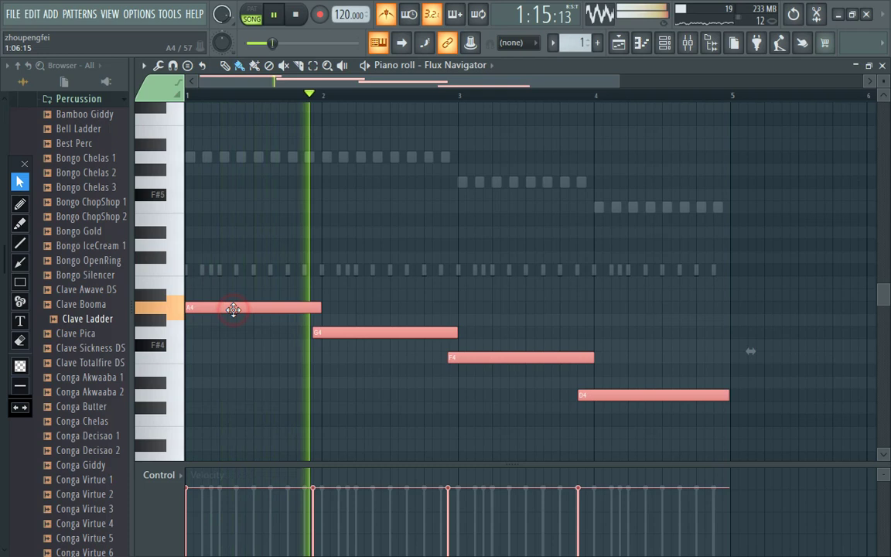
{"action": "left_click_drag", "start_coordinate": [233, 309], "coordinate": [228, 257]}
{"action": "key", "text": "space"}
{"action": "key", "text": "space"}
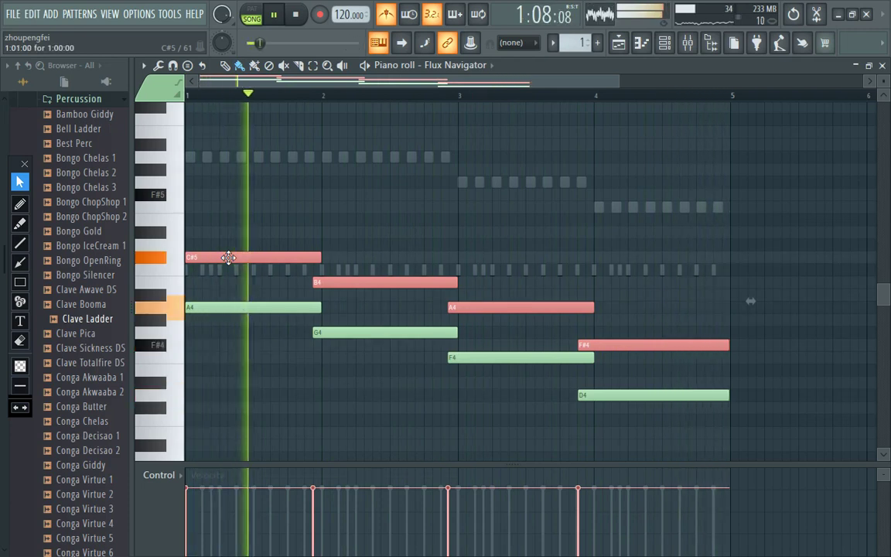
{"action": "left_click_drag", "start_coordinate": [228, 249], "coordinate": [220, 220]}
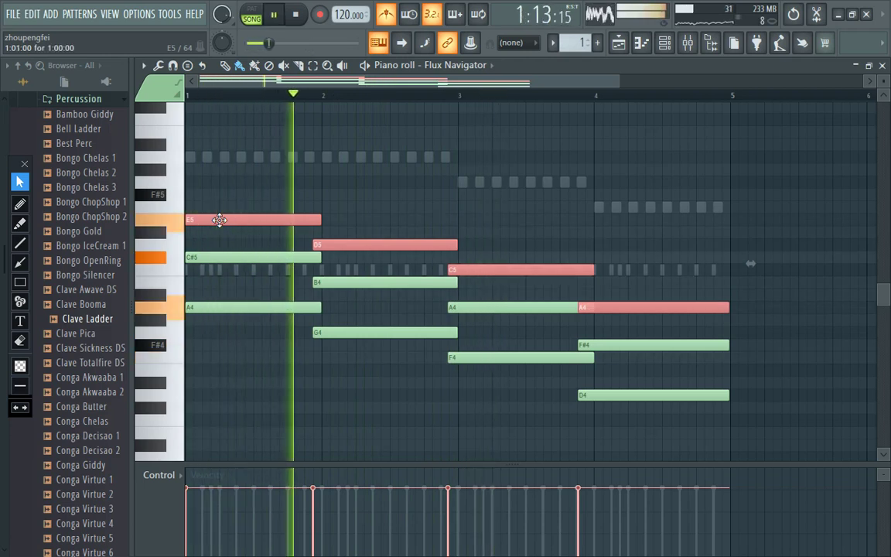
{"action": "key", "text": "space"}
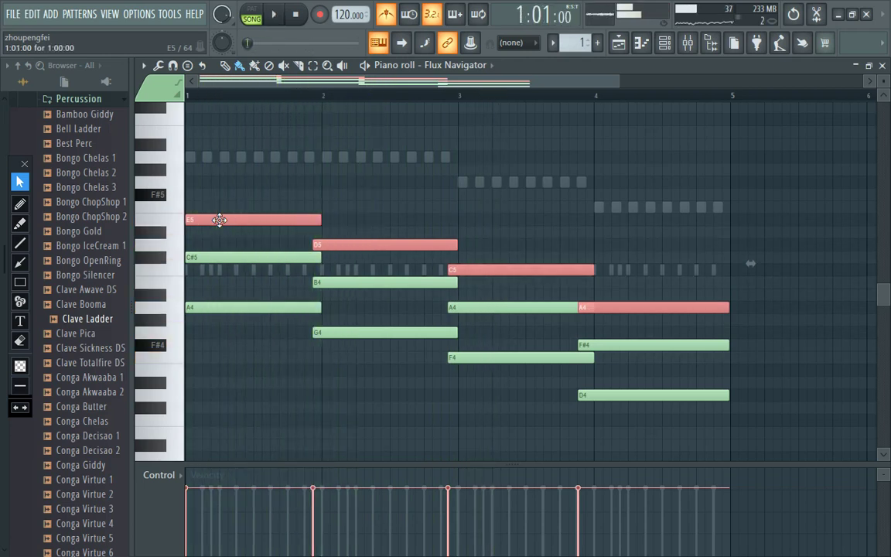
Try a fourth, lower copy of the melody starting on C4, D4 and E4 with playback, and delete that copy.
{"action": "left_click_drag", "start_coordinate": [220, 220], "coordinate": [167, 425]}
{"action": "key", "text": "space"}
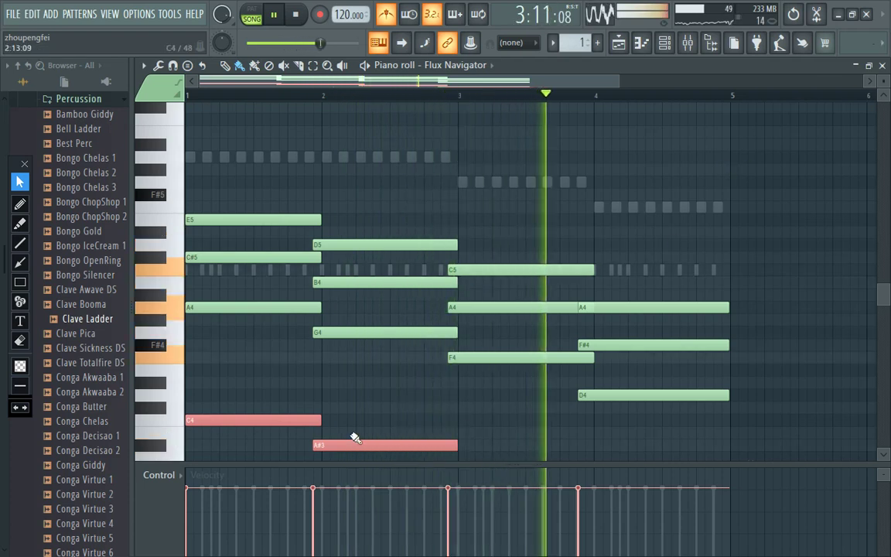
{"action": "left_click_drag", "start_coordinate": [302, 423], "coordinate": [296, 391]}
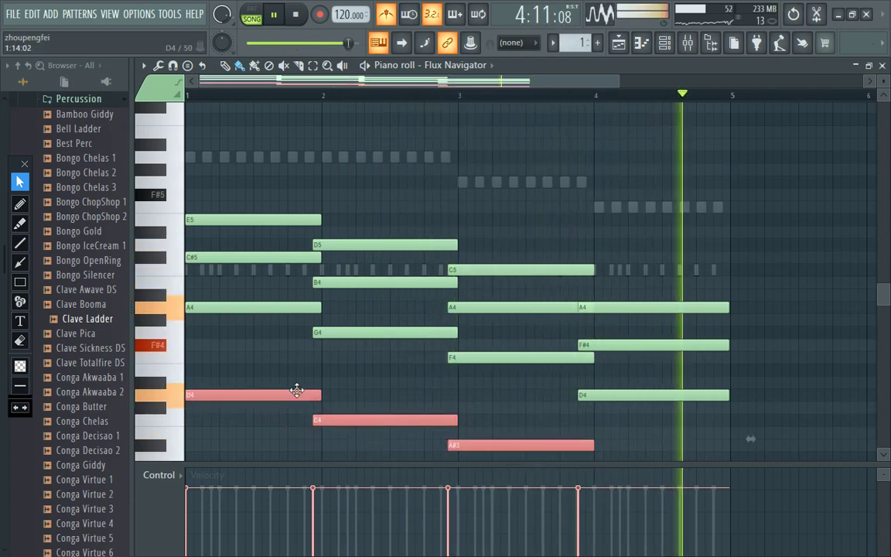
{"action": "key", "text": "space"}
{"action": "key", "text": "space"}
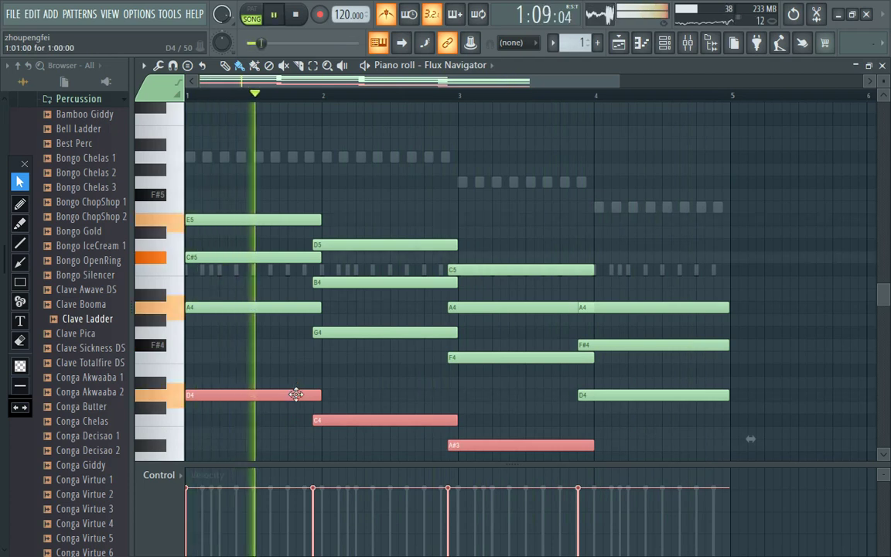
{"action": "left_click_drag", "start_coordinate": [297, 391], "coordinate": [287, 369]}
{"action": "key", "text": "space"}
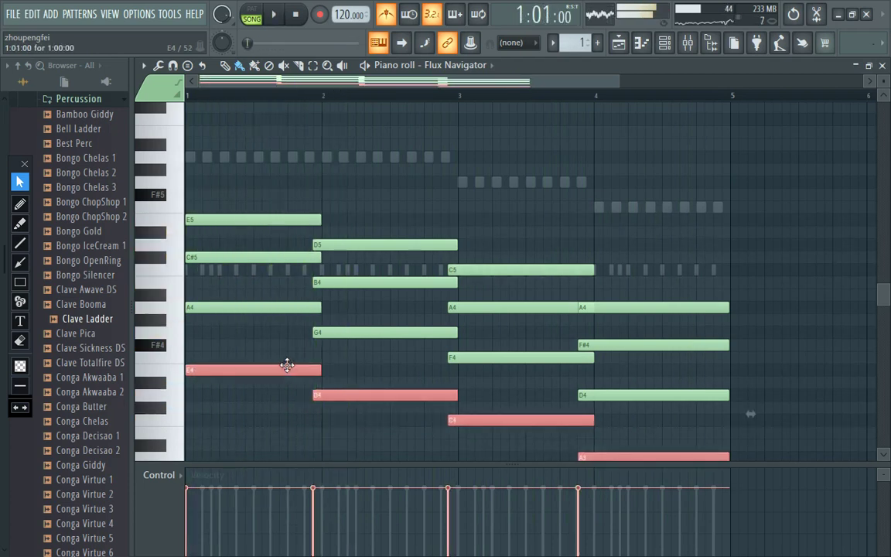
{"action": "key", "text": "space"}
{"action": "key", "text": "Delete"}
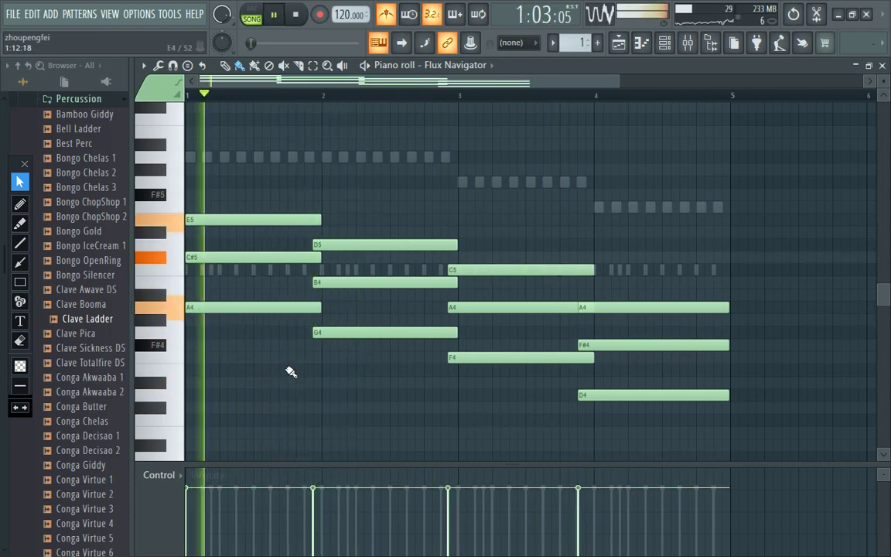
Close the piano roll, show the channel rack and lower the Flux Navigator channel volume to 55%.
{"action": "left_click", "coordinate": [882, 66]}
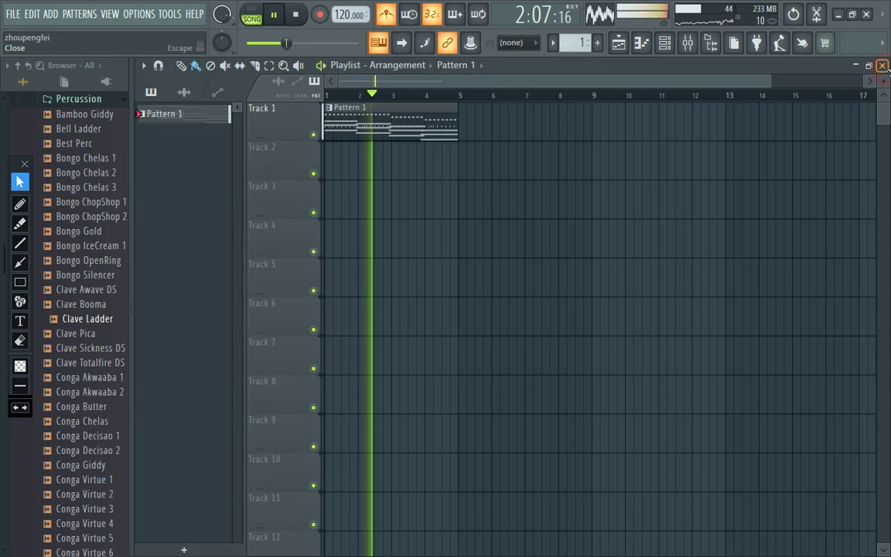
{"action": "left_click", "coordinate": [664, 44]}
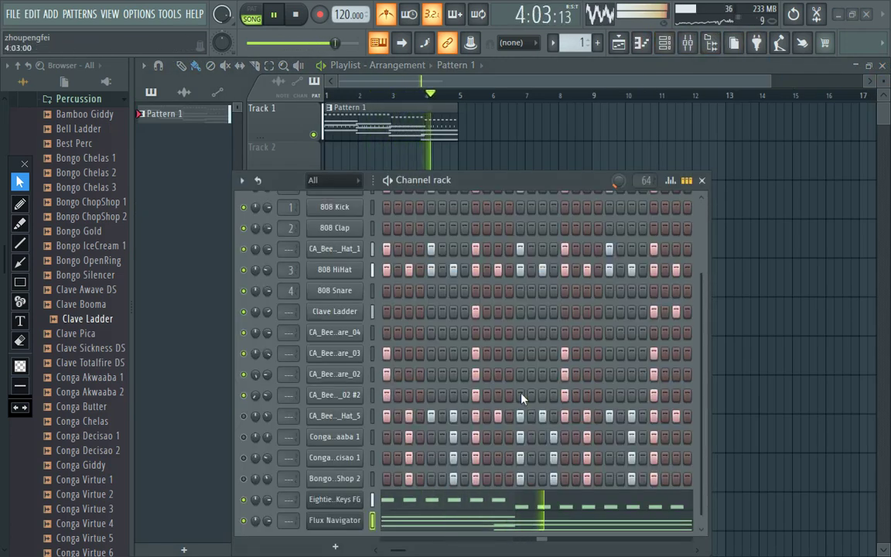
{"action": "left_click_drag", "start_coordinate": [526, 179], "coordinate": [536, 115]}
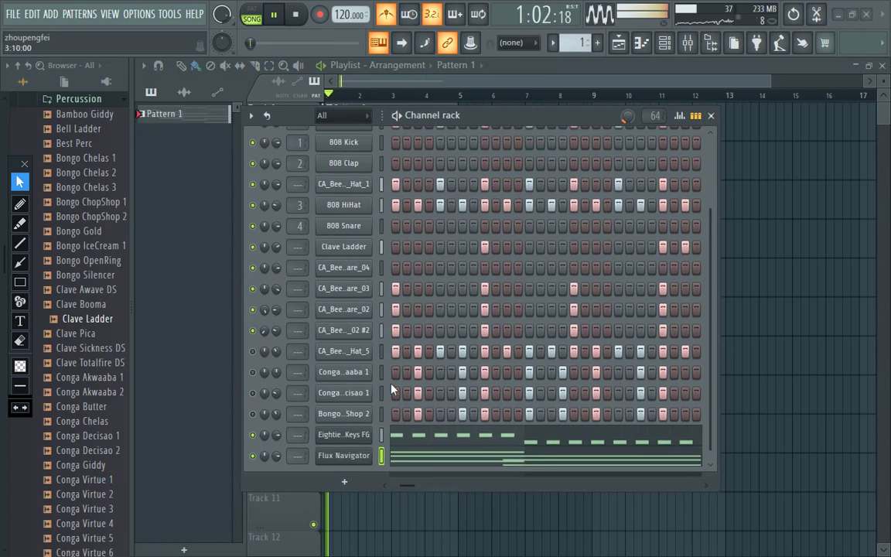
{"action": "left_click_drag", "start_coordinate": [276, 456], "coordinate": [276, 472]}
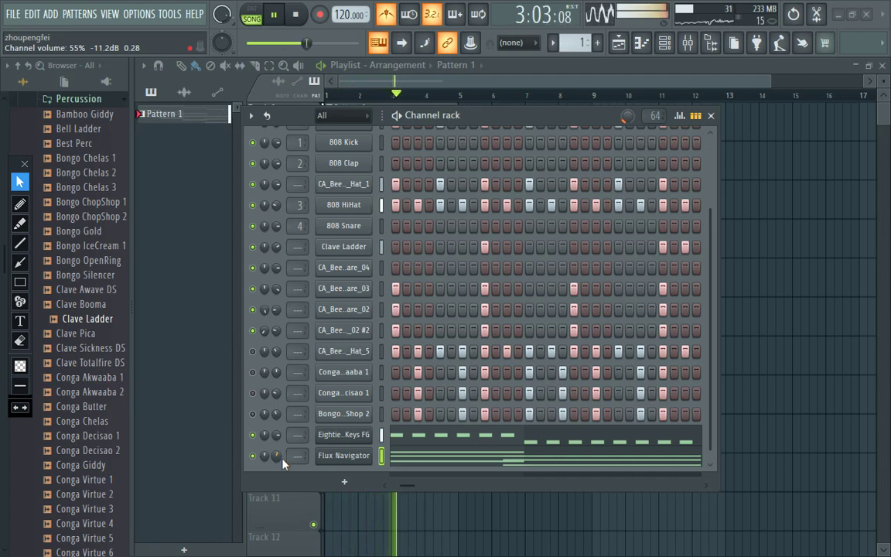
Unmute the bongo, both conga and CA_Bee Hat_5 channels in the channel rack.
{"action": "left_click", "coordinate": [253, 413]}
{"action": "left_click", "coordinate": [253, 372]}
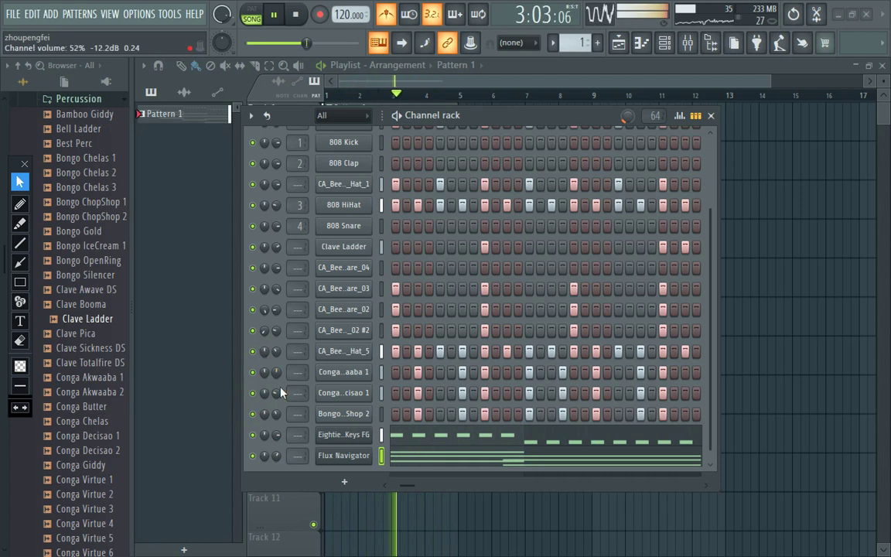
{"action": "left_click", "coordinate": [335, 483]}
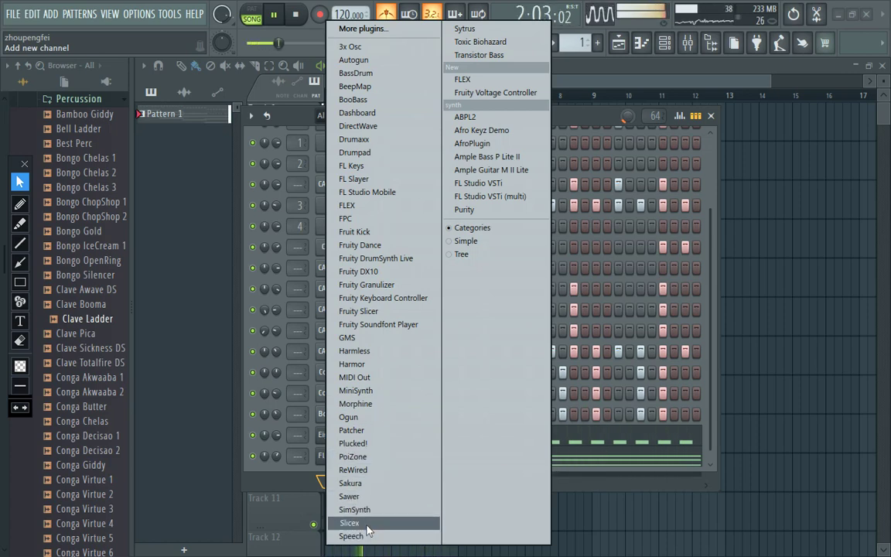
{"action": "left_click", "coordinate": [276, 425]}
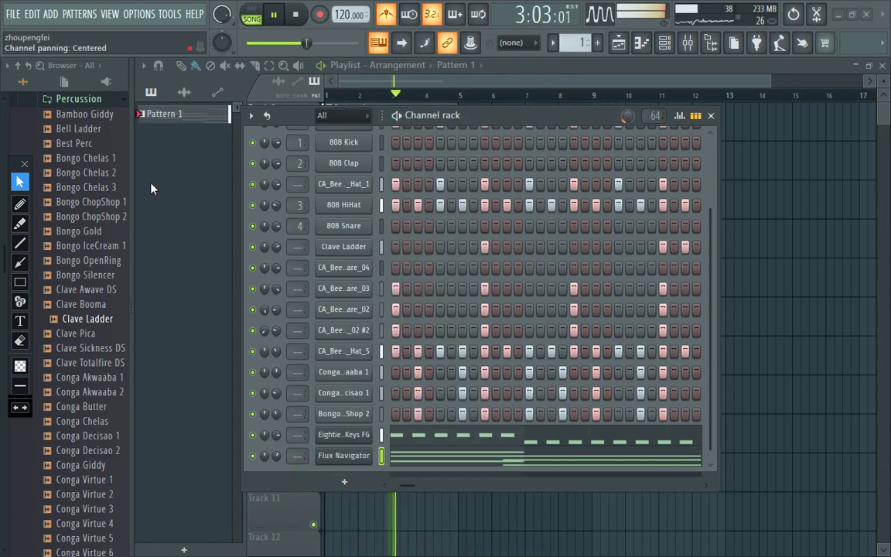
Find the Black Friday Vocal Kit in the vocals and chops folder and preview Vocal Loops 3, 5 and 6.
{"action": "left_click", "coordinate": [87, 100]}
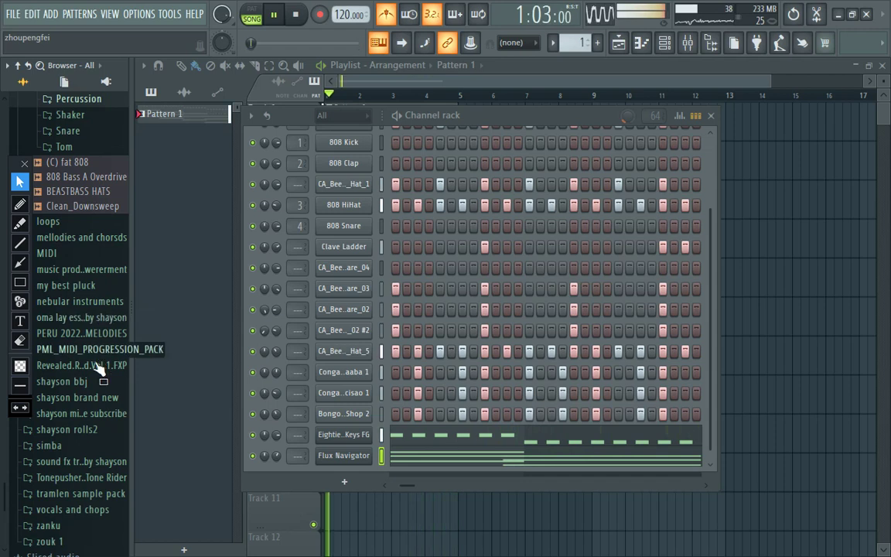
{"action": "left_click", "coordinate": [89, 508]}
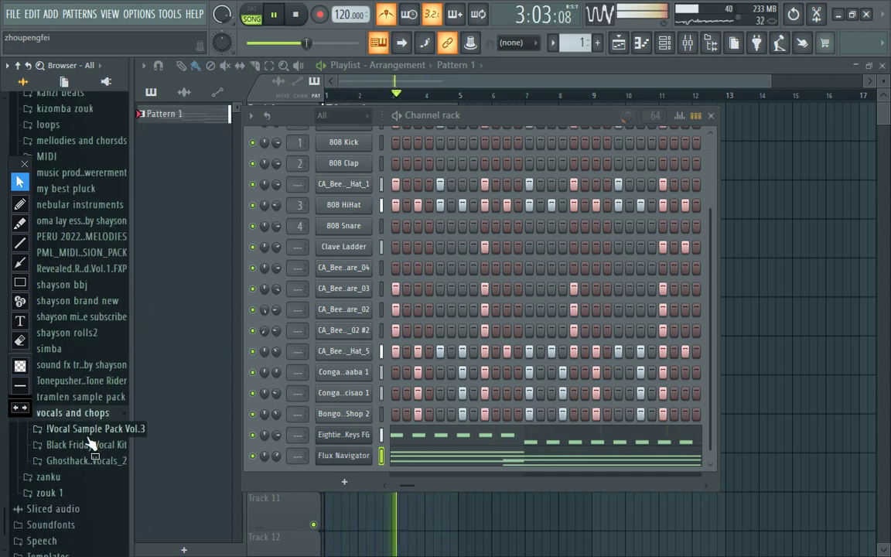
{"action": "left_click", "coordinate": [89, 445]}
{"action": "left_click", "coordinate": [89, 497]}
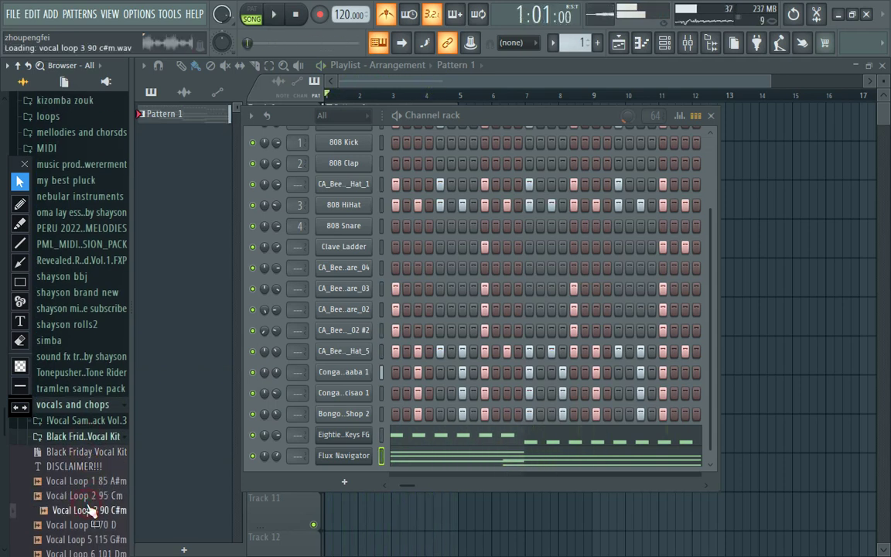
{"action": "left_click", "coordinate": [84, 535]}
{"action": "left_click", "coordinate": [87, 550]}
{"action": "scroll", "coordinate": [85, 543], "scroll_direction": "down", "scroll_amount": 4}
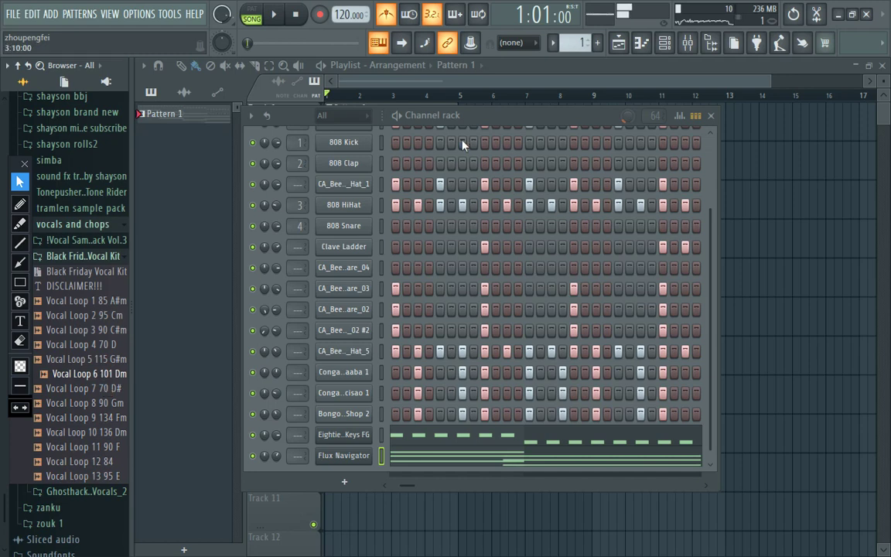
Try Vocal Loop 6 101 Dm on playlist Track 2 from bar 1, play it with the pattern, and remove the clip.
{"action": "left_click_drag", "start_coordinate": [506, 118], "coordinate": [486, 201]}
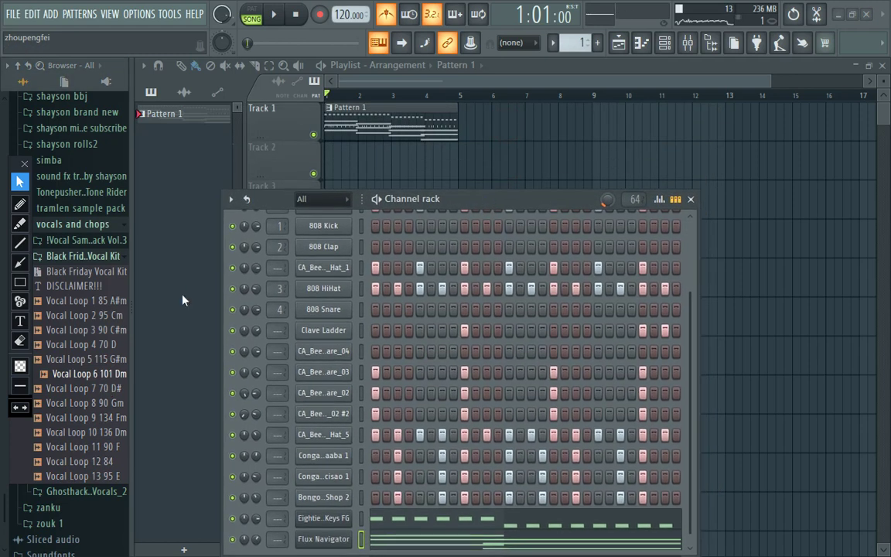
{"action": "left_click_drag", "start_coordinate": [120, 375], "coordinate": [351, 167]}
{"action": "key", "text": "space"}
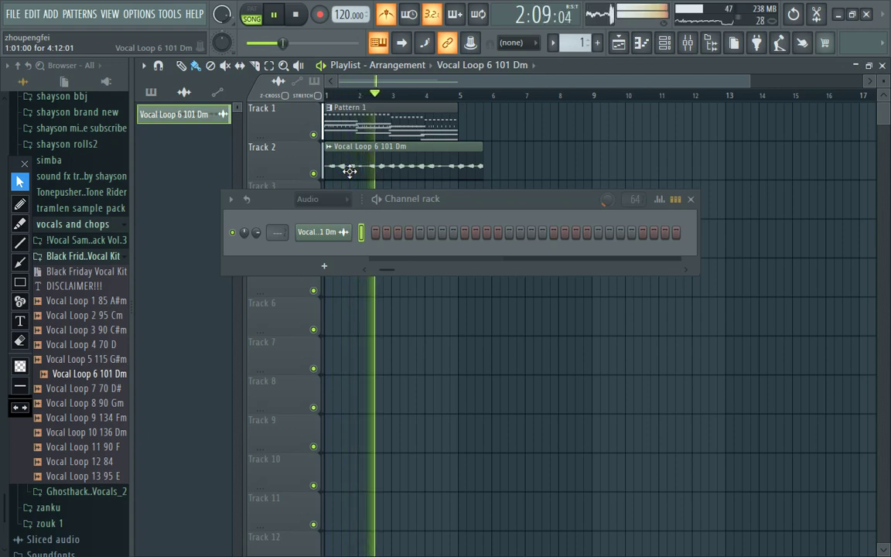
{"action": "right_click", "coordinate": [348, 173]}
{"action": "key", "text": "space"}
Preview Vocal Loops 7, 9 and 10 and collapse the Black Friday Vocal Kit folder.
{"action": "left_click", "coordinate": [80, 389]}
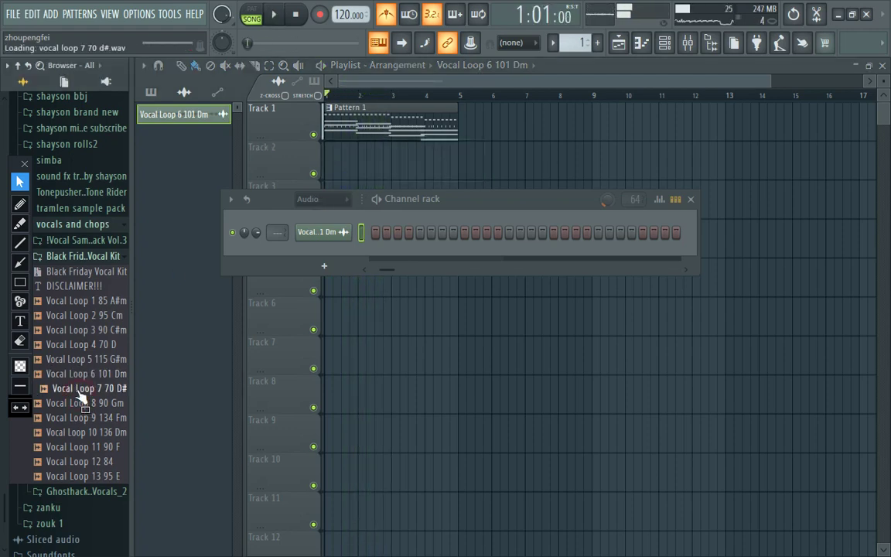
{"action": "left_click", "coordinate": [77, 418]}
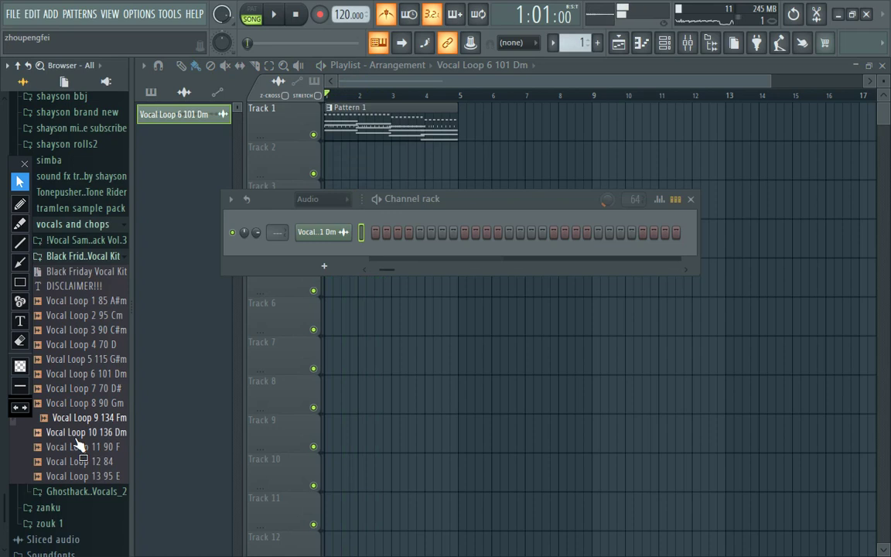
{"action": "left_click", "coordinate": [80, 432]}
{"action": "left_click", "coordinate": [99, 257]}
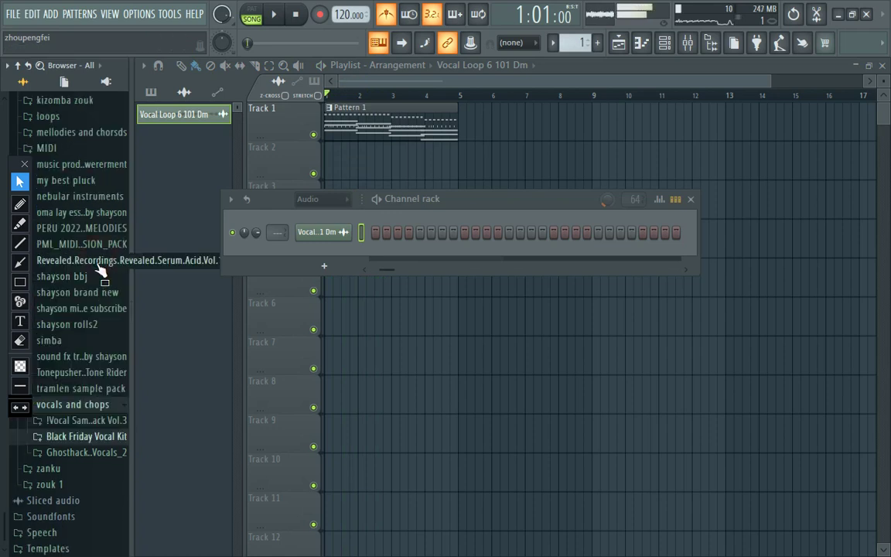
Browse the Ghosthack vocals pack to the Alley dry adlibs under the one-shots and phrases folder and preview a sample.
{"action": "left_click", "coordinate": [83, 453]}
{"action": "left_click", "coordinate": [90, 470]}
{"action": "left_click", "coordinate": [92, 471]}
{"action": "left_click", "coordinate": [91, 487]}
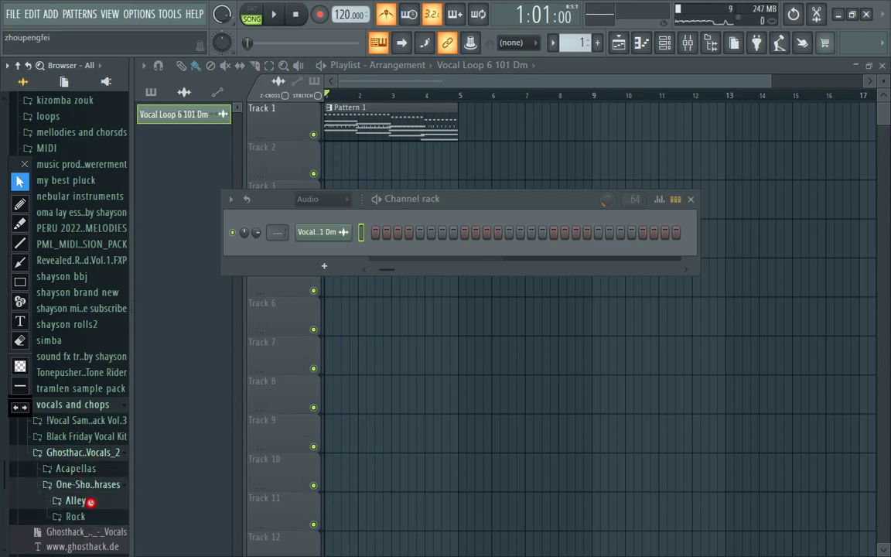
{"action": "left_click", "coordinate": [77, 501]}
{"action": "scroll", "coordinate": [95, 526], "scroll_direction": "down", "scroll_amount": 2}
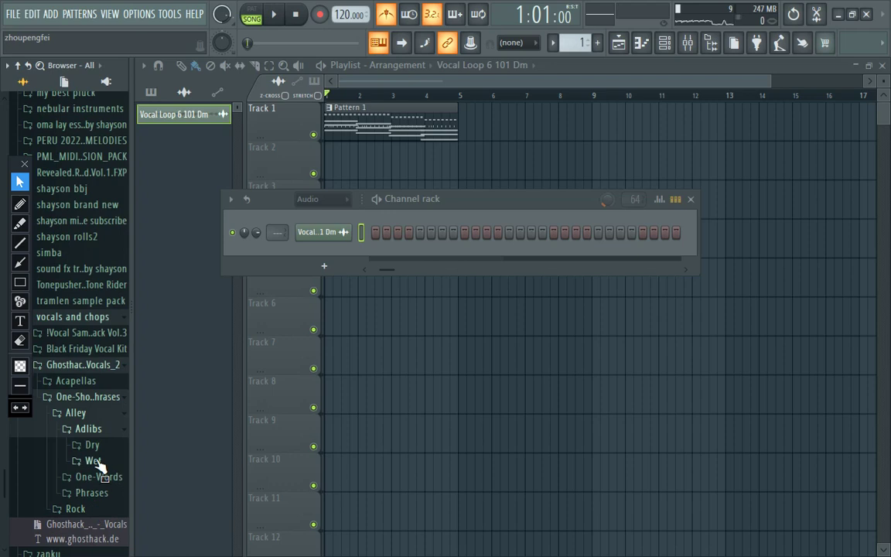
{"action": "left_click", "coordinate": [91, 446]}
{"action": "left_click", "coordinate": [99, 462]}
{"action": "left_click", "coordinate": [99, 487]}
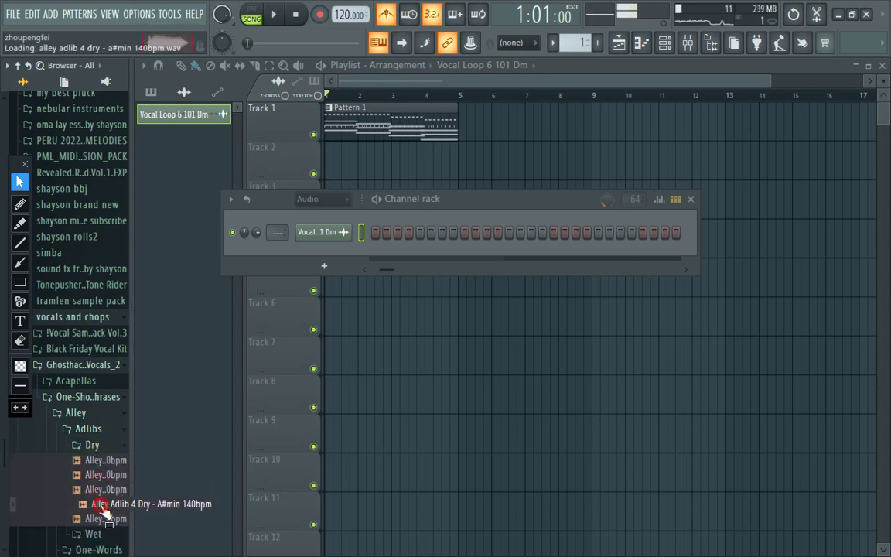
Switch from the Alley folder to the Rock dry adlibs and preview Rock Adlibs 1 to 5.
{"action": "left_click", "coordinate": [99, 447]}
{"action": "left_click", "coordinate": [108, 415]}
{"action": "left_click", "coordinate": [103, 430]}
{"action": "left_click", "coordinate": [100, 446]}
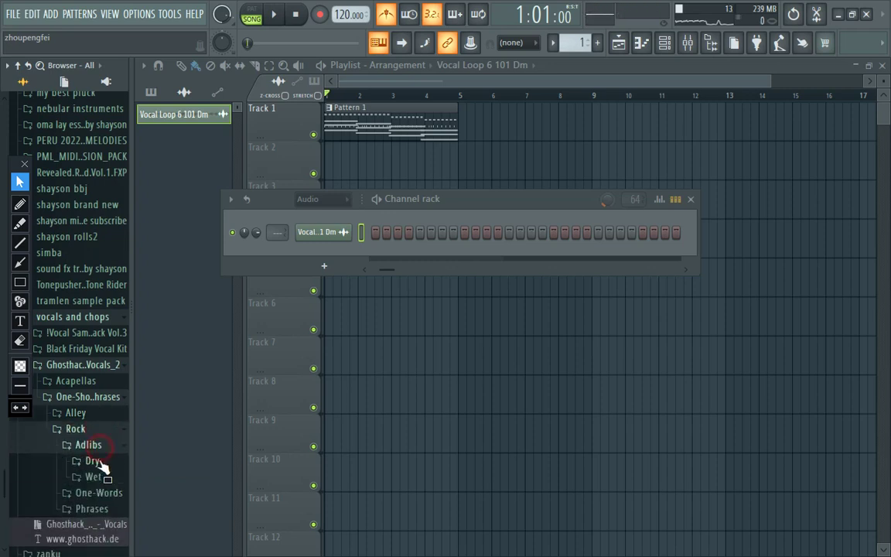
{"action": "left_click", "coordinate": [97, 463]}
{"action": "left_click", "coordinate": [99, 478]}
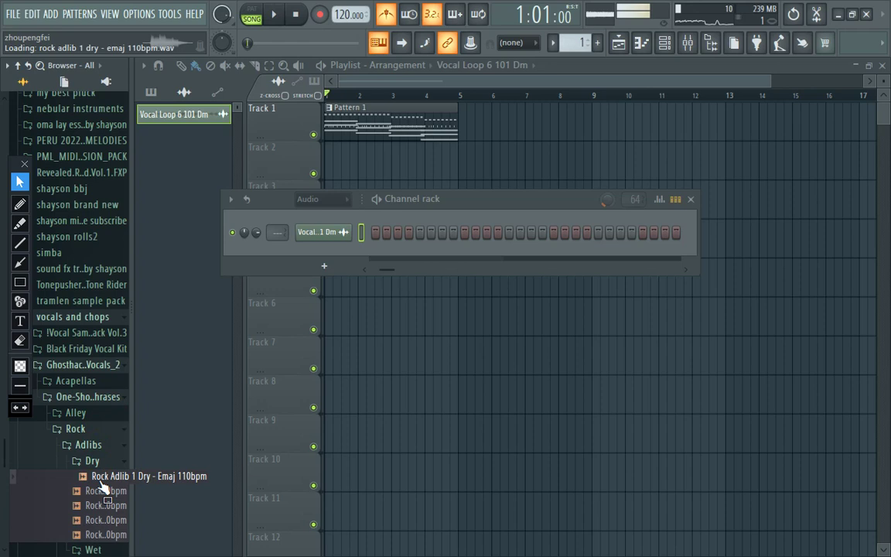
{"action": "left_click", "coordinate": [101, 492]}
{"action": "left_click", "coordinate": [105, 509]}
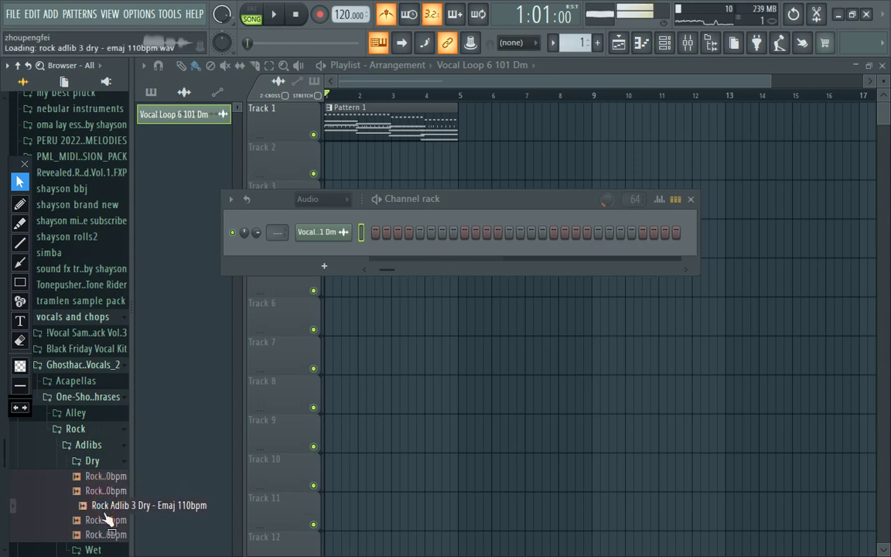
{"action": "left_click", "coordinate": [107, 521]}
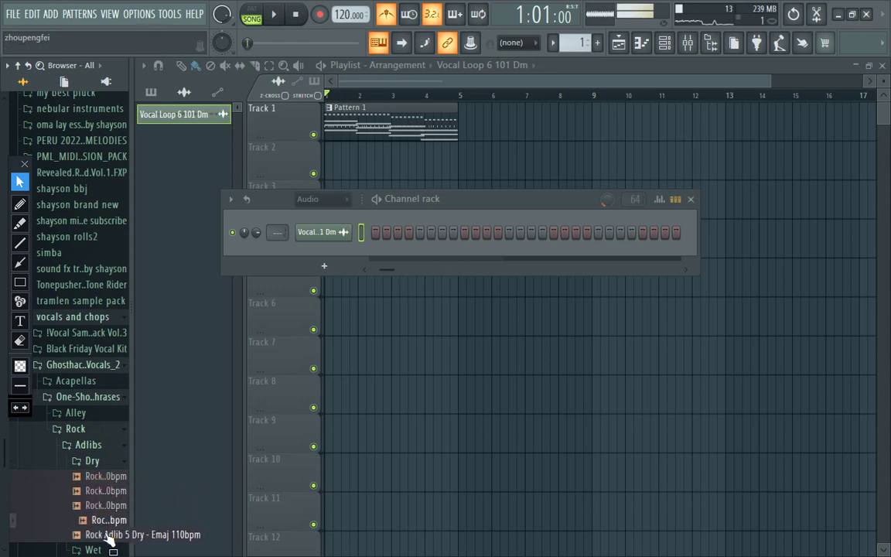
{"action": "left_click", "coordinate": [109, 536]}
{"action": "left_click", "coordinate": [106, 520]}
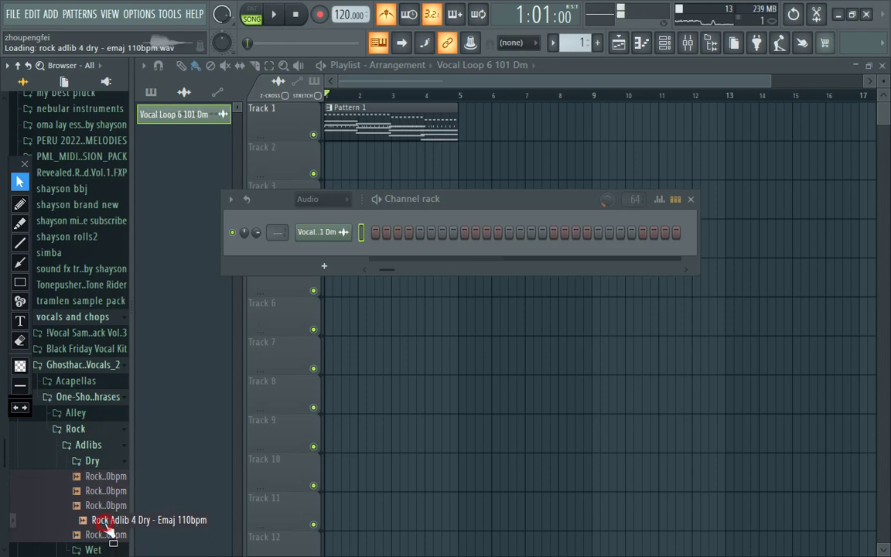
Add Rock Adlib 4 Dry - Emaj 110bpm as a new sampler channel, open its settings and close the channel rack.
{"action": "left_click_drag", "start_coordinate": [108, 530], "coordinate": [320, 257]}
{"action": "right_click", "coordinate": [343, 517]}
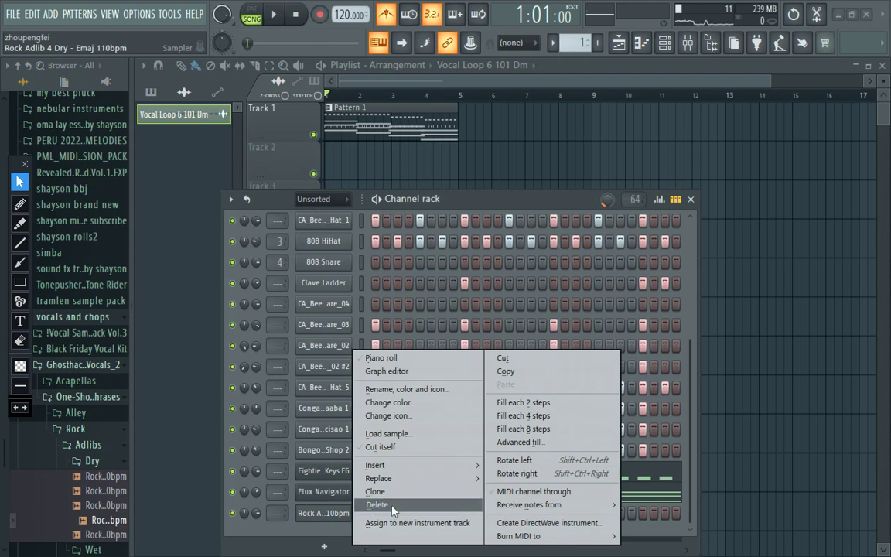
{"action": "left_click", "coordinate": [324, 518]}
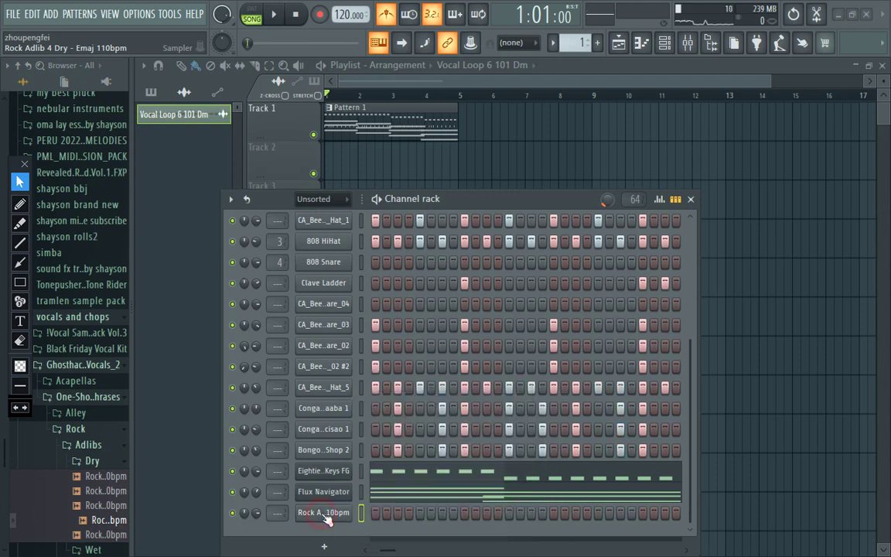
{"action": "left_click", "coordinate": [693, 199]}
Open the Rock Adlib 4 Dry sample in a new Fruity Slicer channel.
{"action": "right_click", "coordinate": [447, 471]}
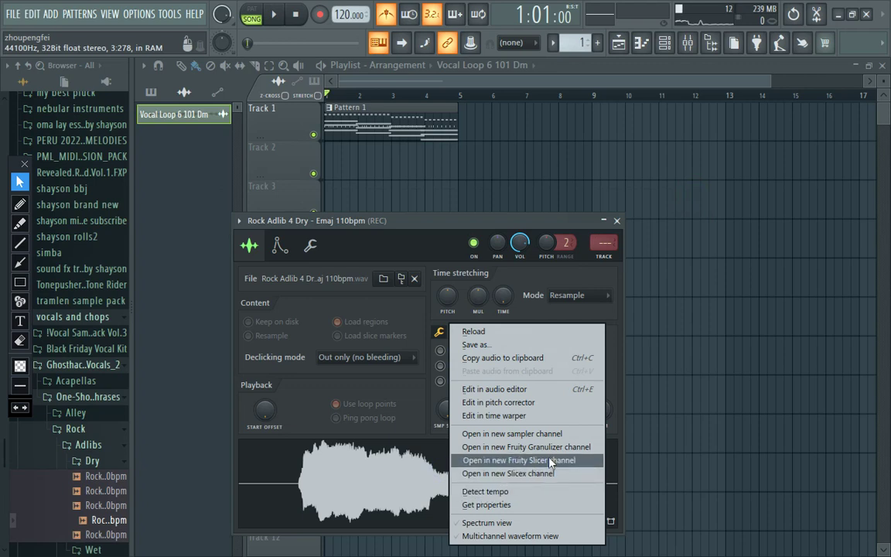
{"action": "left_click", "coordinate": [575, 461]}
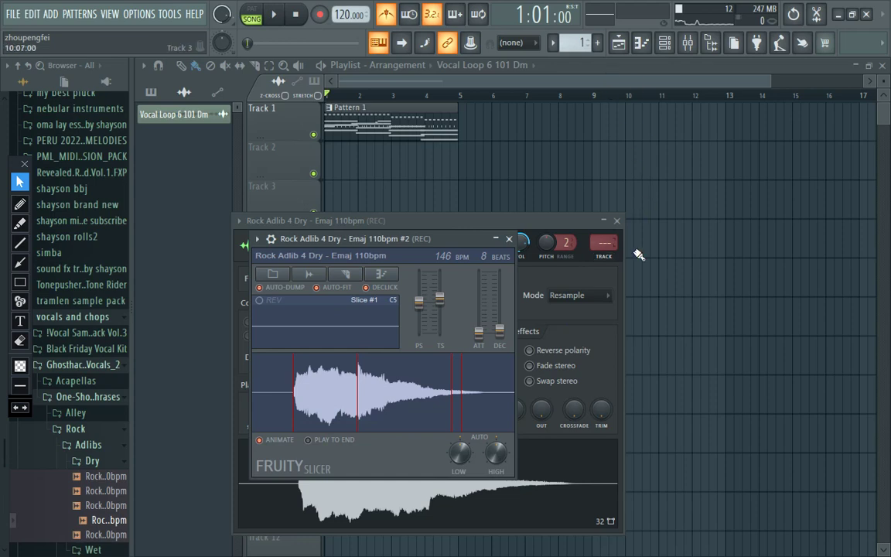
Open the Rock Adlib 4 Dry sample in a new Slicex channel.
{"action": "right_click", "coordinate": [561, 483]}
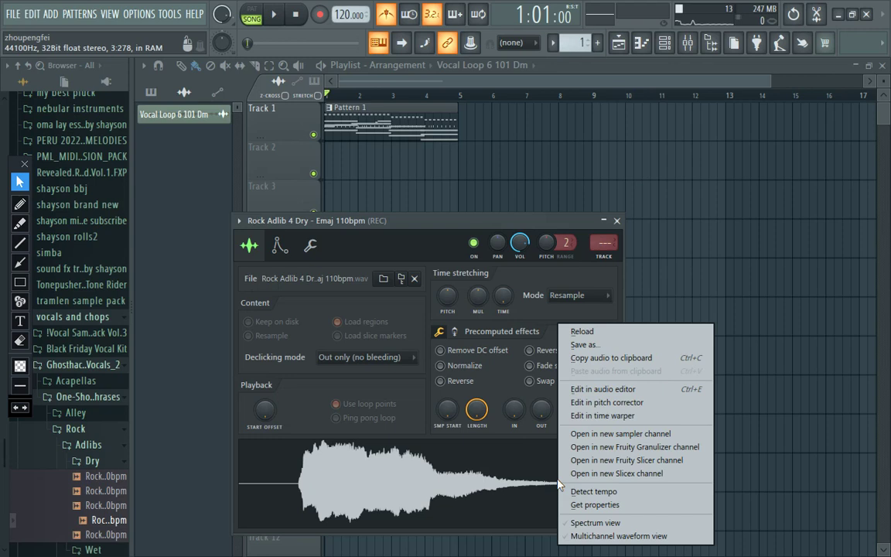
{"action": "left_click", "coordinate": [594, 476]}
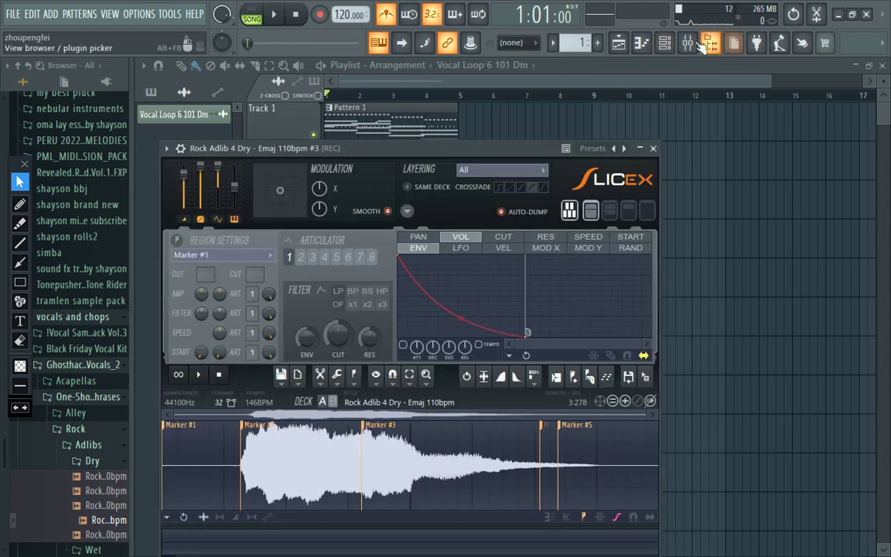
Delete the Fruity Slicer channel Rock Adlib 4 Dry - Emaj 110bpm #2 from the channel rack.
{"action": "left_click", "coordinate": [671, 45]}
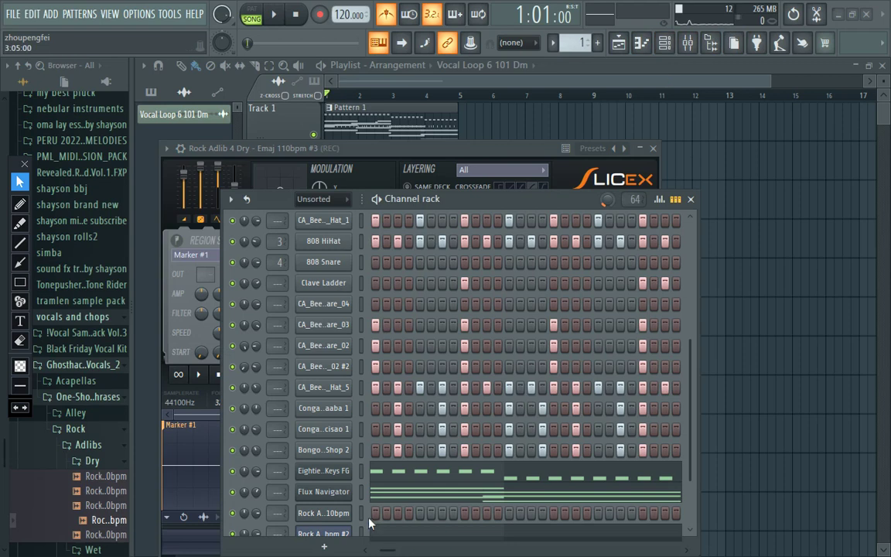
{"action": "scroll", "coordinate": [369, 523], "scroll_direction": "down", "scroll_amount": 2}
{"action": "left_click", "coordinate": [344, 496]}
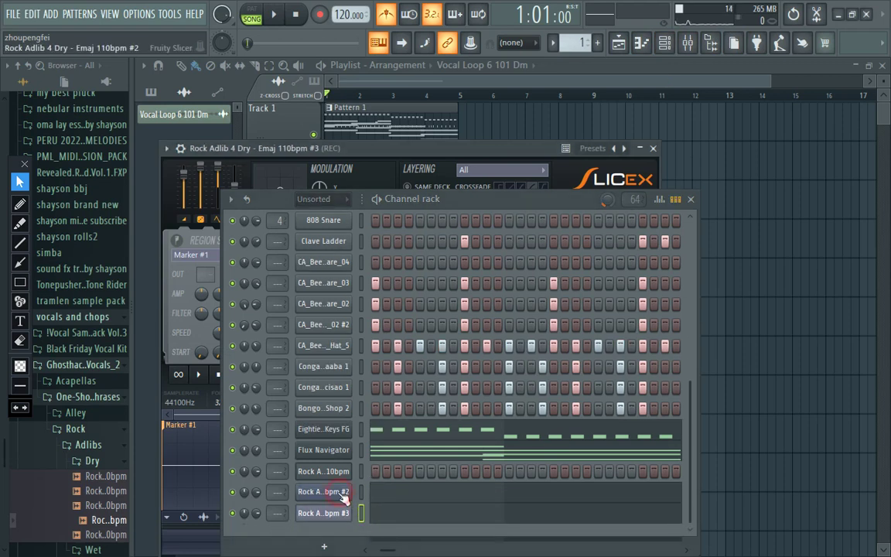
{"action": "left_click", "coordinate": [344, 495]}
{"action": "left_click", "coordinate": [345, 496]}
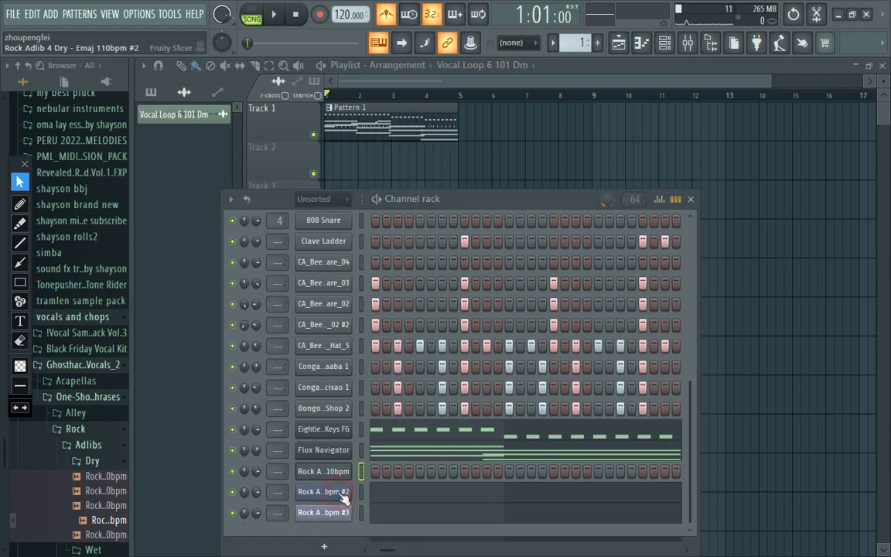
{"action": "left_click", "coordinate": [344, 497]}
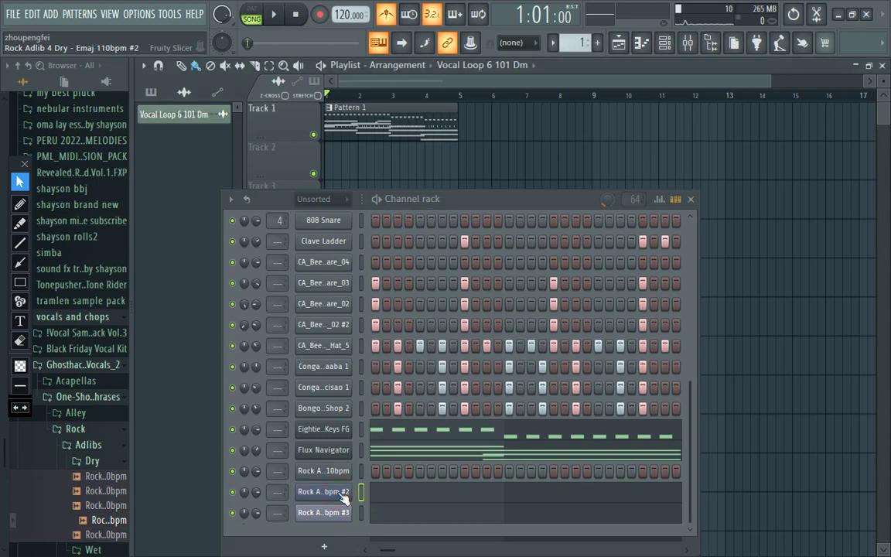
{"action": "right_click", "coordinate": [343, 496]}
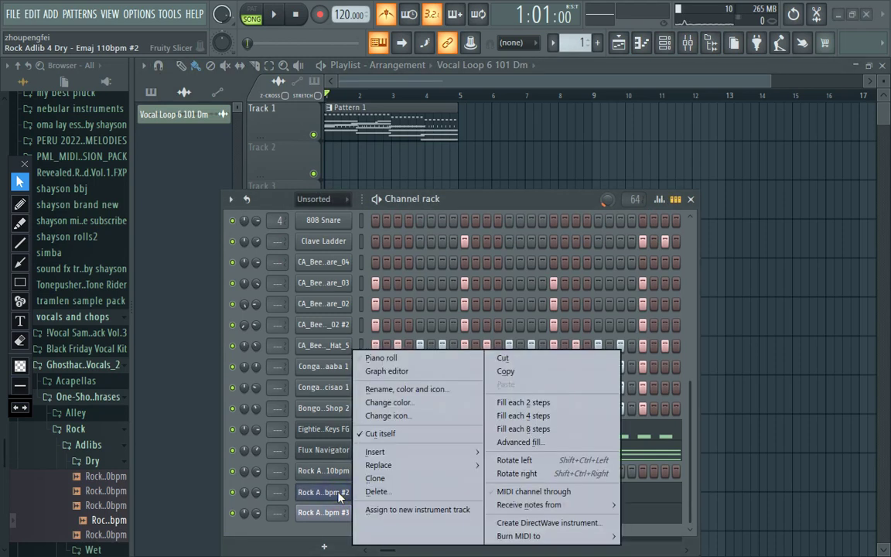
{"action": "left_click", "coordinate": [403, 491]}
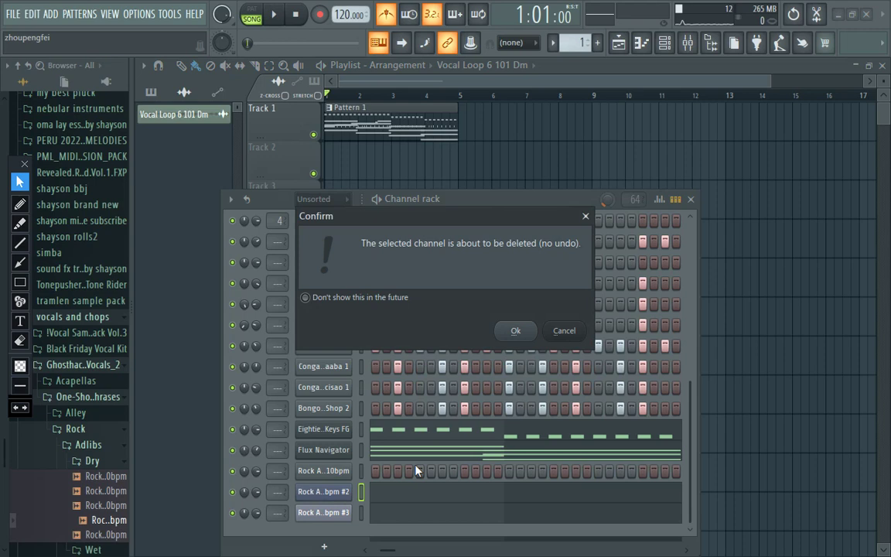
{"action": "left_click", "coordinate": [529, 331]}
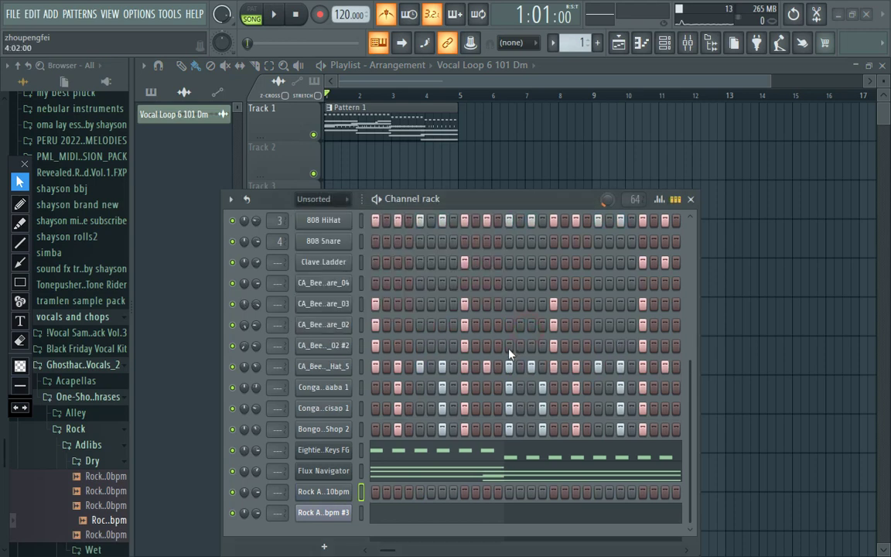
Reopen the Slicex channel of Rock Adlib 4 Dry, hide the channel rack, and move Marker #3 back to about 0:87.
{"action": "left_click", "coordinate": [323, 512]}
{"action": "left_click", "coordinate": [691, 200]}
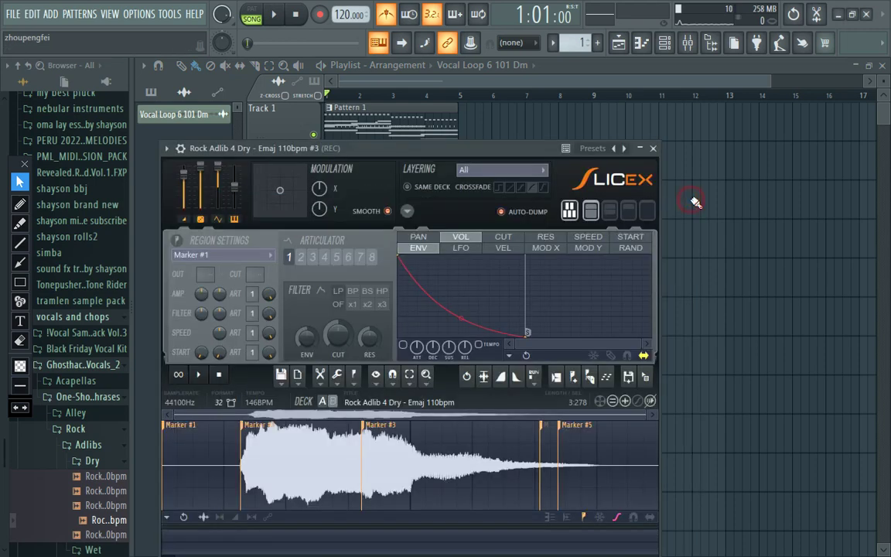
{"action": "key", "text": "z"}
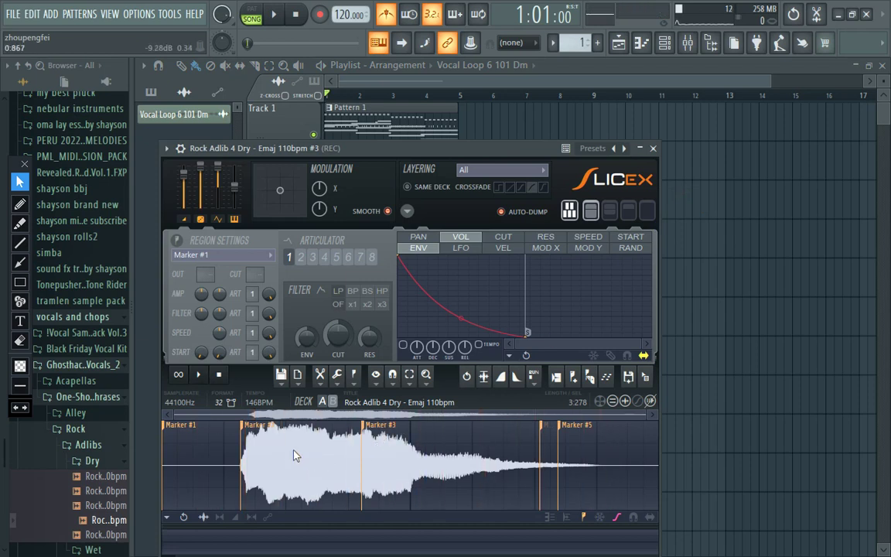
{"action": "left_click_drag", "start_coordinate": [370, 433], "coordinate": [292, 483]}
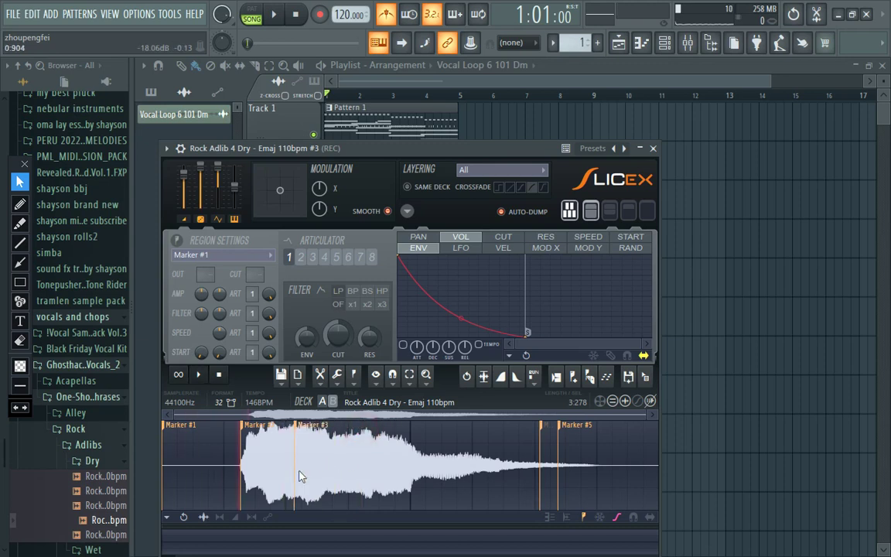
Delete the silent first slice from 0:000 to 0:520 in Slicex and play back the trimmed sample.
{"action": "left_click", "coordinate": [202, 451]}
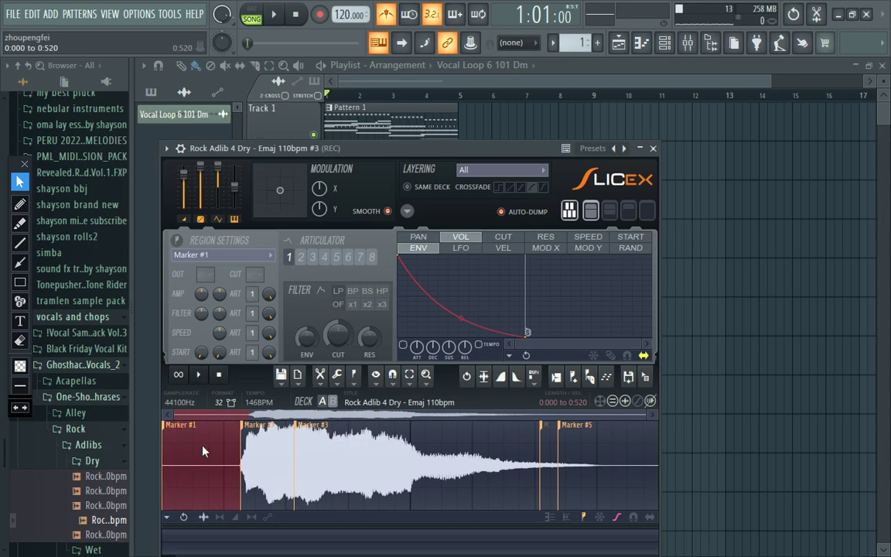
{"action": "key", "text": "Delete"}
{"action": "key", "text": "space"}
{"action": "key", "text": "space"}
{"action": "key", "text": "space"}
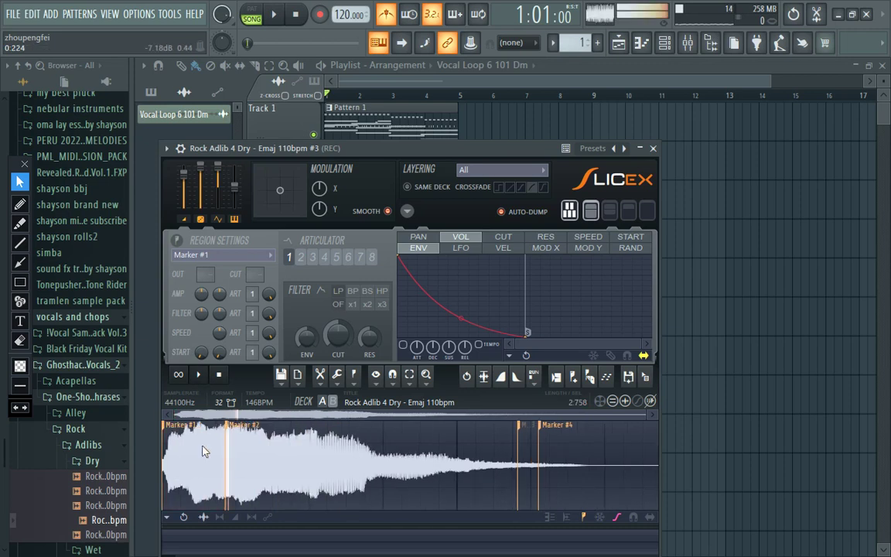
{"action": "key", "text": "space"}
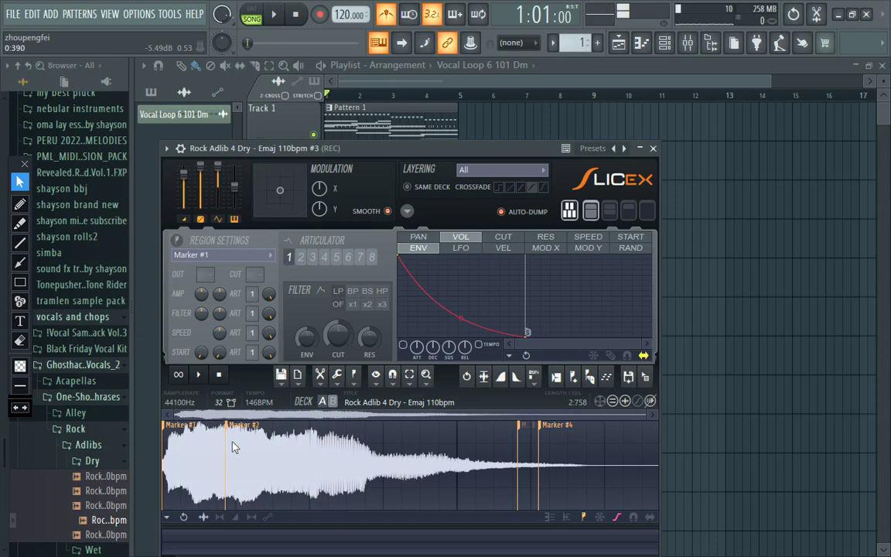
{"action": "key", "text": "space"}
{"action": "key", "text": "space"}
{"action": "key", "text": "space"}
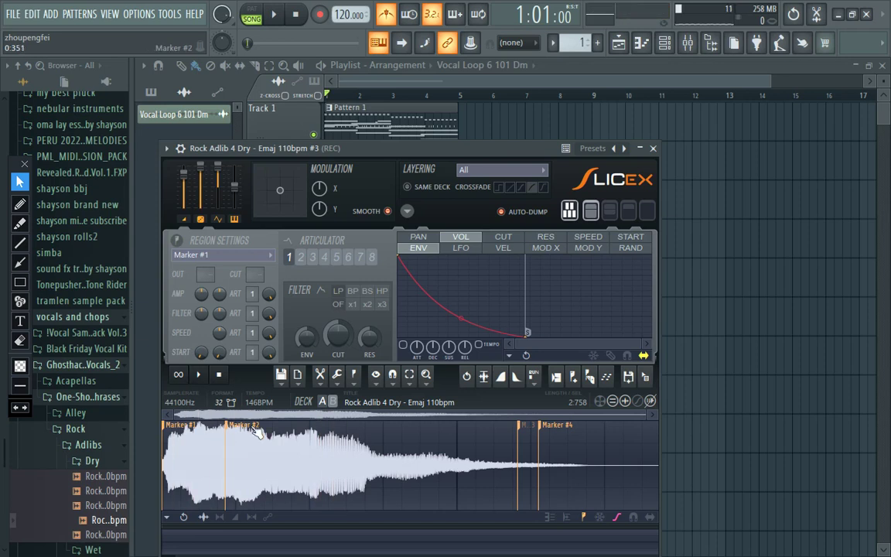
Move Marker #3 back to about 0:60 on the waveform and play the sample to check the slice.
{"action": "left_click_drag", "start_coordinate": [526, 431], "coordinate": [279, 477]}
{"action": "key", "text": "space"}
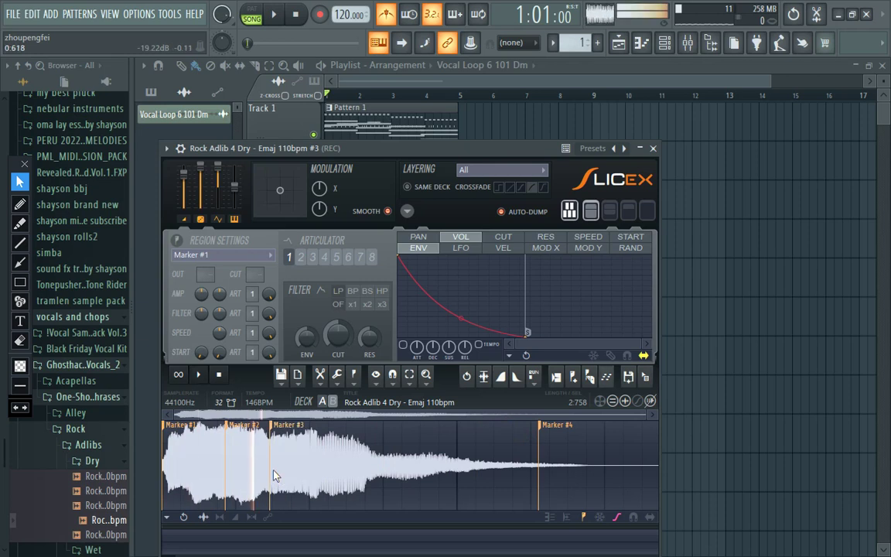
{"action": "key", "text": "space"}
{"action": "key", "text": "space"}
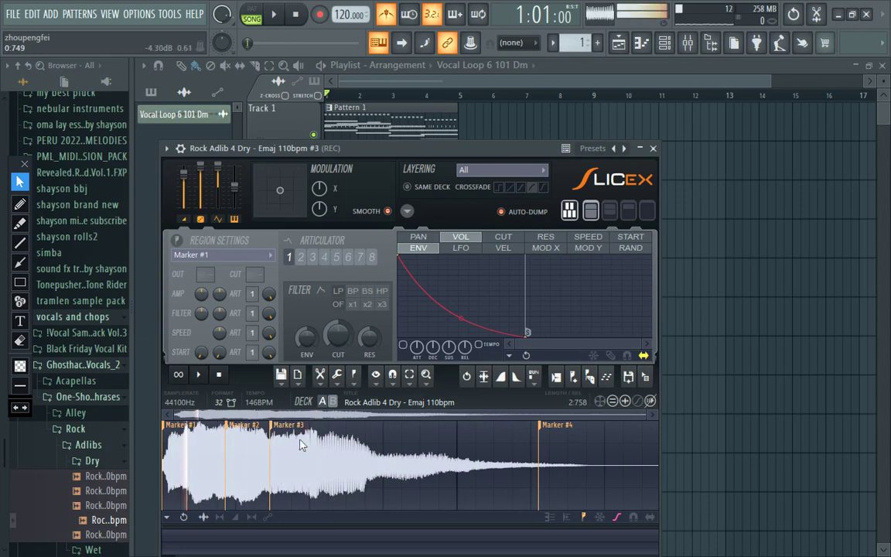
Move Marker #4 back to about 0:874, play the sample and audition the last slice.
{"action": "mouse_move", "coordinate": [546, 432]}
{"action": "left_mouse_down"}
{"action": "mouse_move", "coordinate": [461, 497]}
{"action": "mouse_move", "coordinate": [368, 465]}
{"action": "mouse_move", "coordinate": [326, 471]}
{"action": "left_mouse_up"}
{"action": "key", "text": "space"}
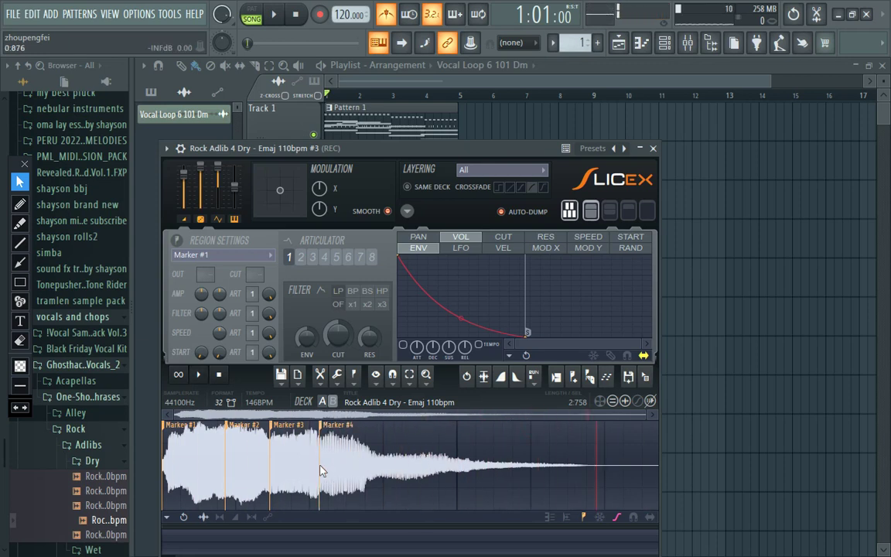
{"action": "left_click", "coordinate": [386, 433]}
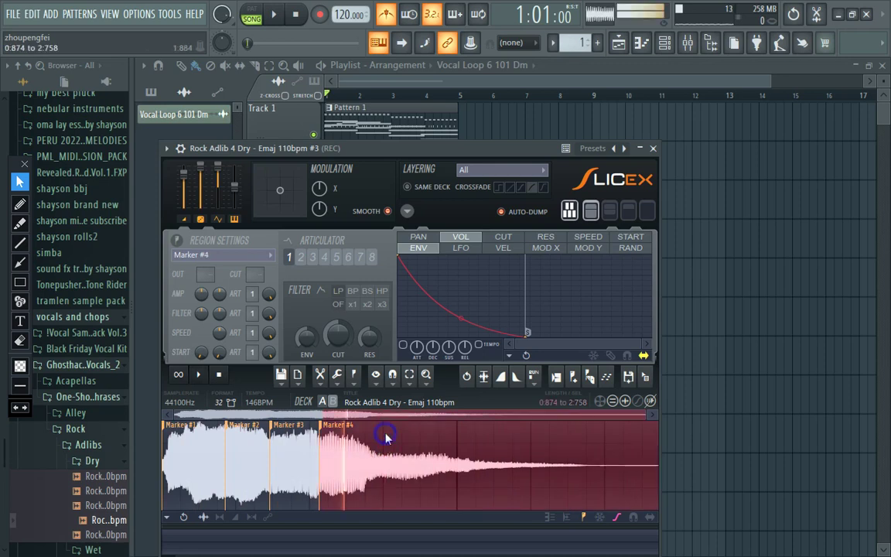
Select the sample's tail from 1:881 to the end, close the Slicex window and show the channel rack.
{"action": "left_click", "coordinate": [506, 442]}
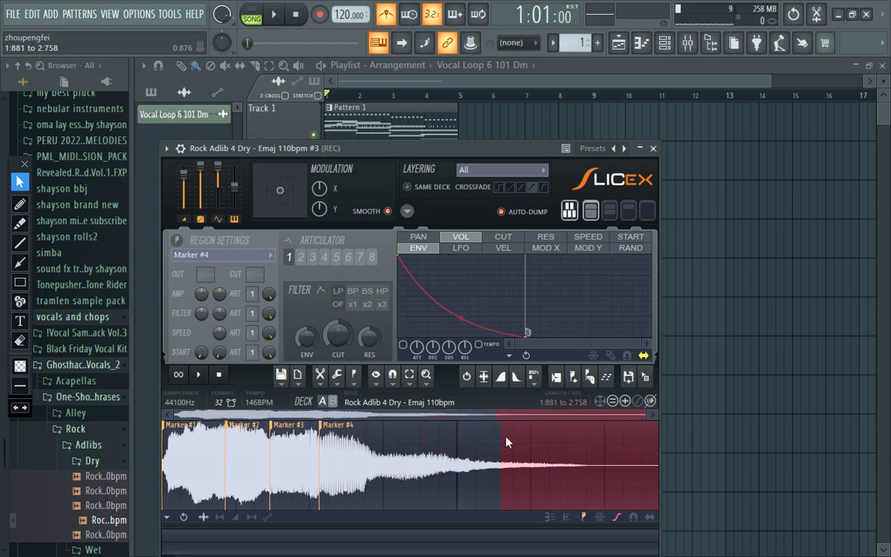
{"action": "left_click_drag", "start_coordinate": [642, 443], "coordinate": [712, 445]}
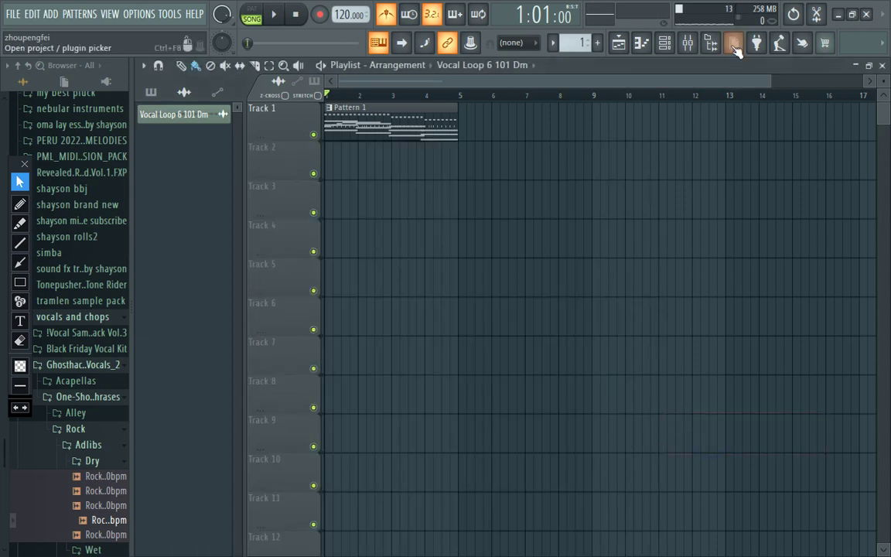
{"action": "left_click", "coordinate": [686, 43]}
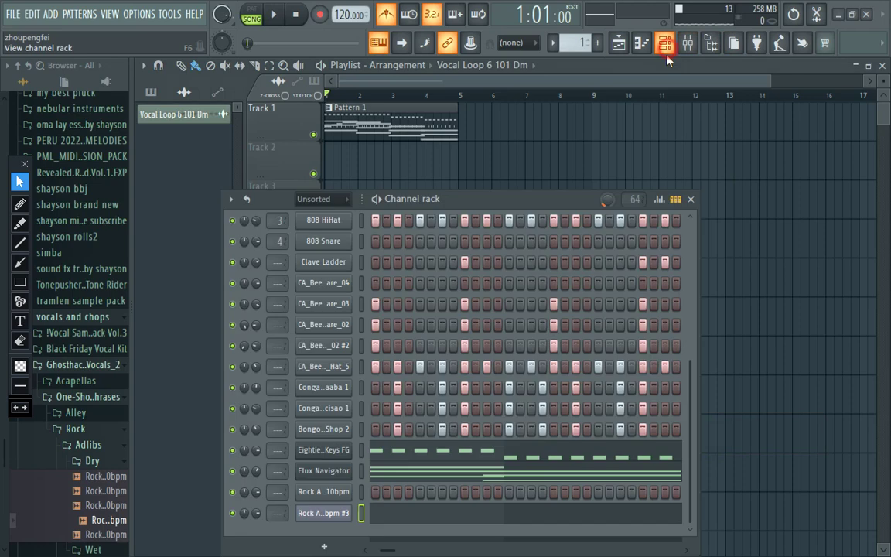
Enable same-deck layering and lower the LFO level in the Rock Adlib 4 Dry #3 Slicex channel, and play the result.
{"action": "left_click", "coordinate": [325, 514]}
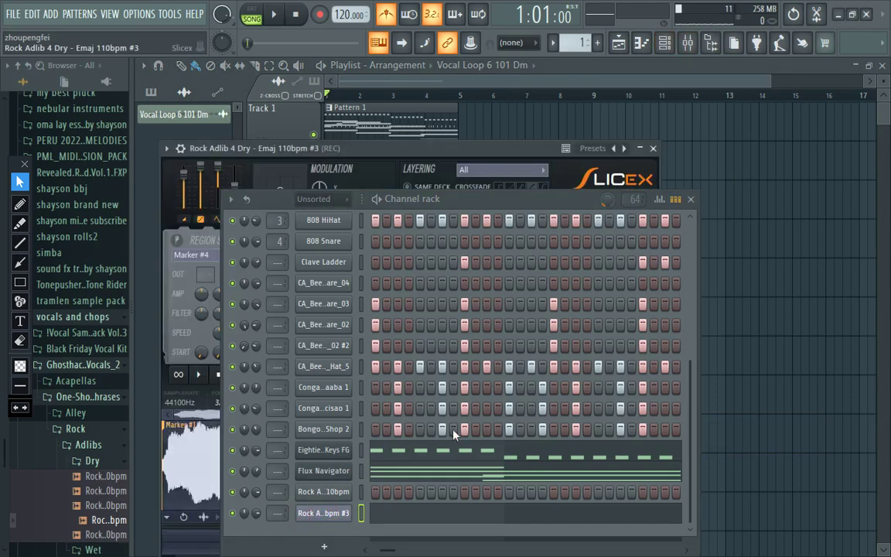
{"action": "left_click", "coordinate": [692, 202]}
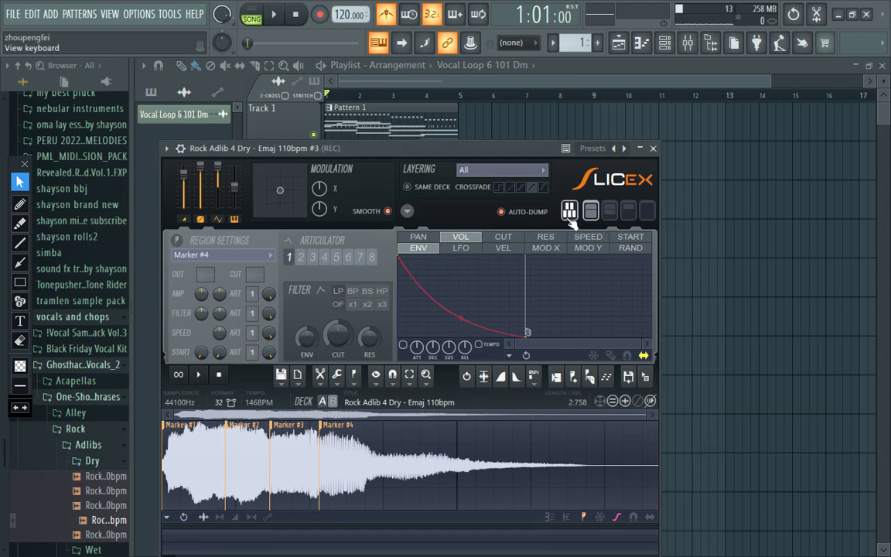
{"action": "key", "text": "space"}
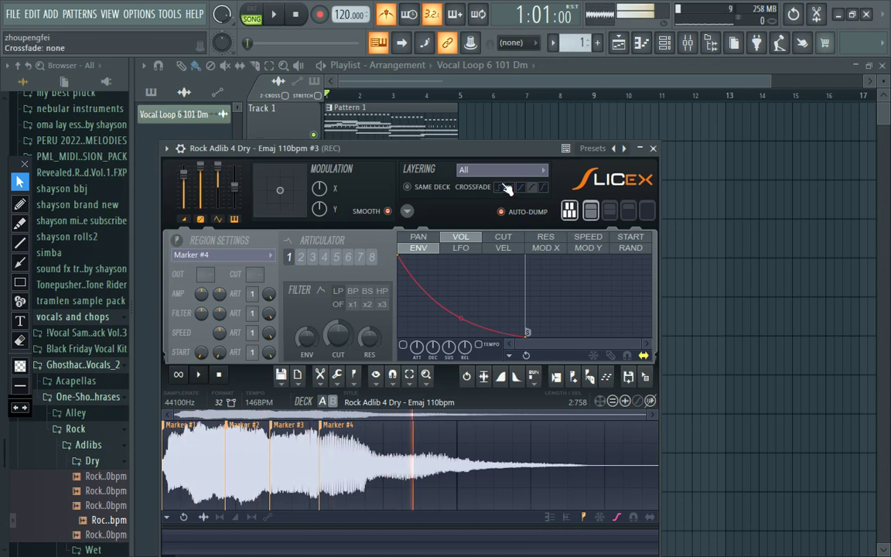
{"action": "left_click", "coordinate": [425, 188]}
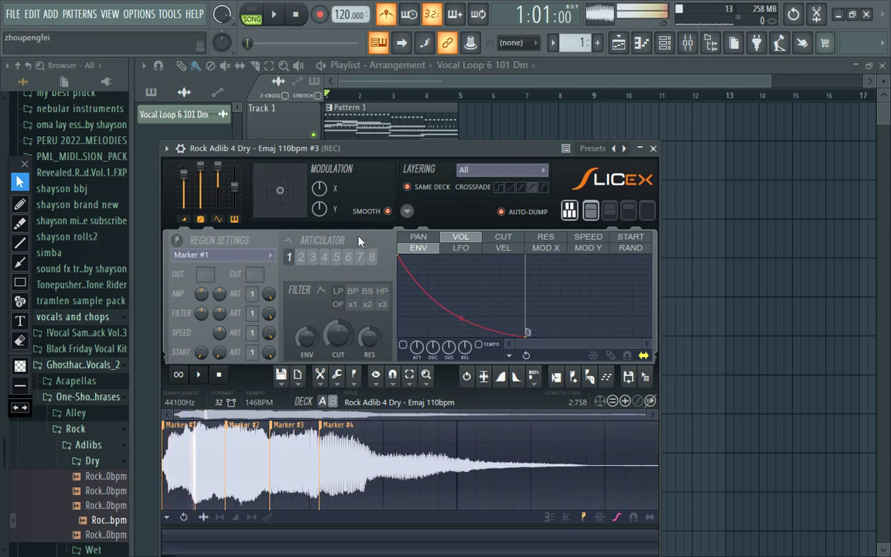
{"action": "left_click_drag", "start_coordinate": [218, 166], "coordinate": [218, 204]}
{"action": "key", "text": "space"}
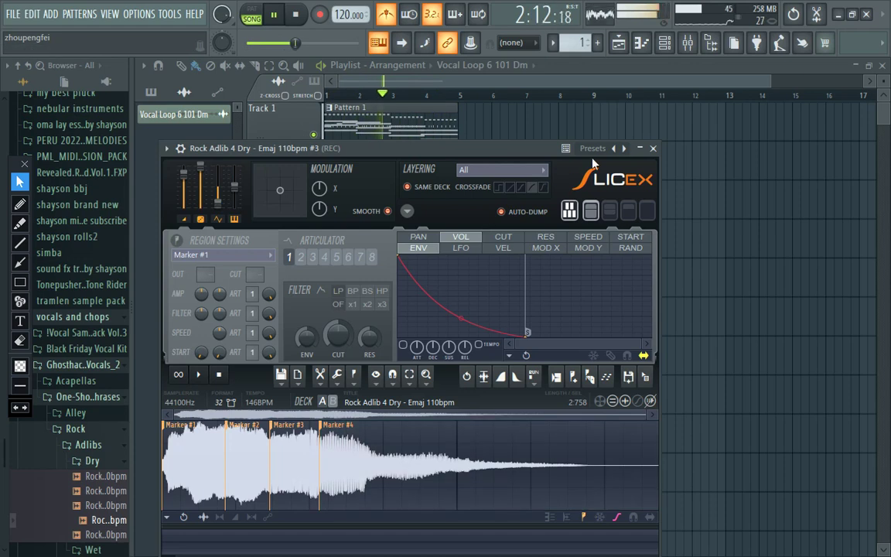
Move the Slicex window higher and set its layering mode to Velocity-mapped.
{"action": "left_click_drag", "start_coordinate": [522, 148], "coordinate": [531, 109]}
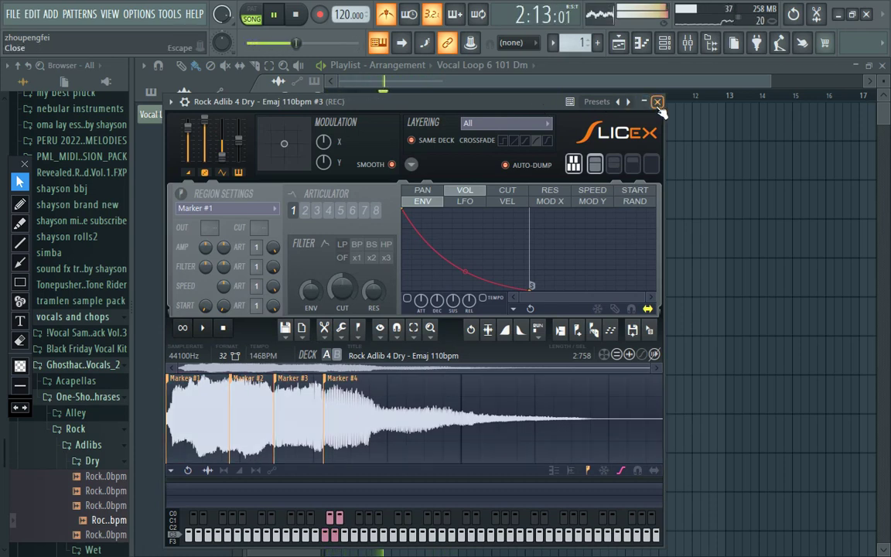
{"action": "left_click", "coordinate": [532, 123]}
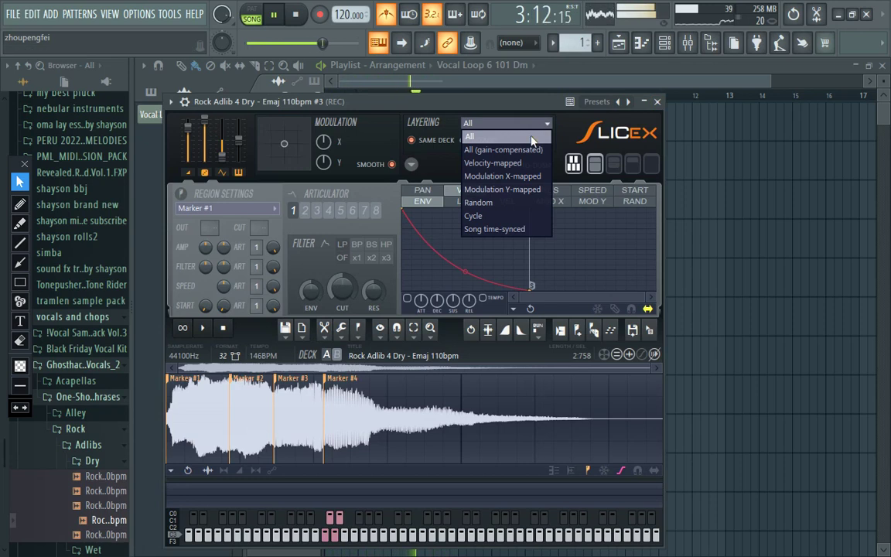
{"action": "left_click", "coordinate": [532, 162]}
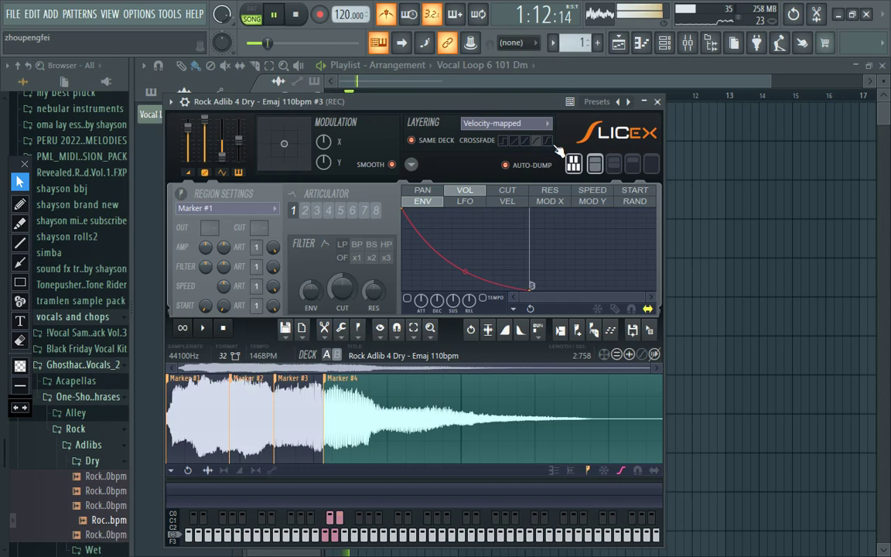
Try the Minimal and Sustaining presets in Slicex, then load the Default preset.
{"action": "left_click", "coordinate": [602, 106]}
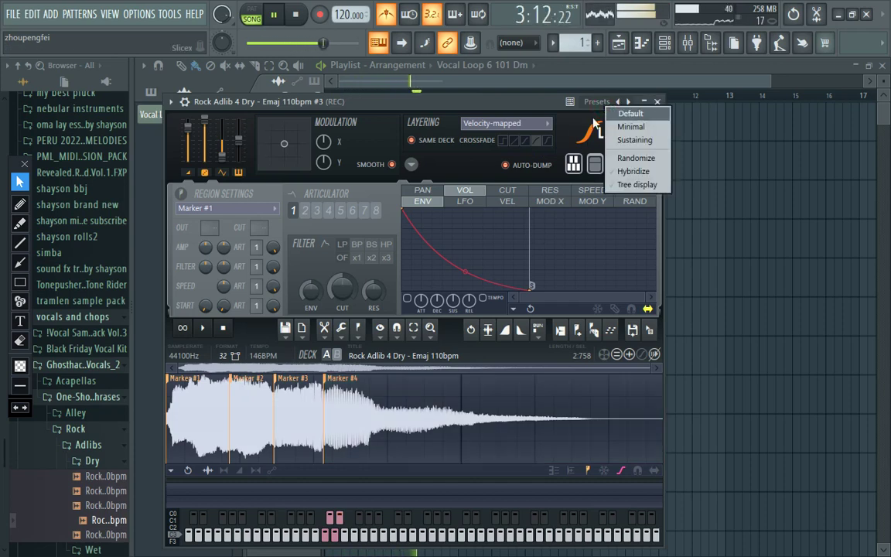
{"action": "left_click", "coordinate": [628, 126]}
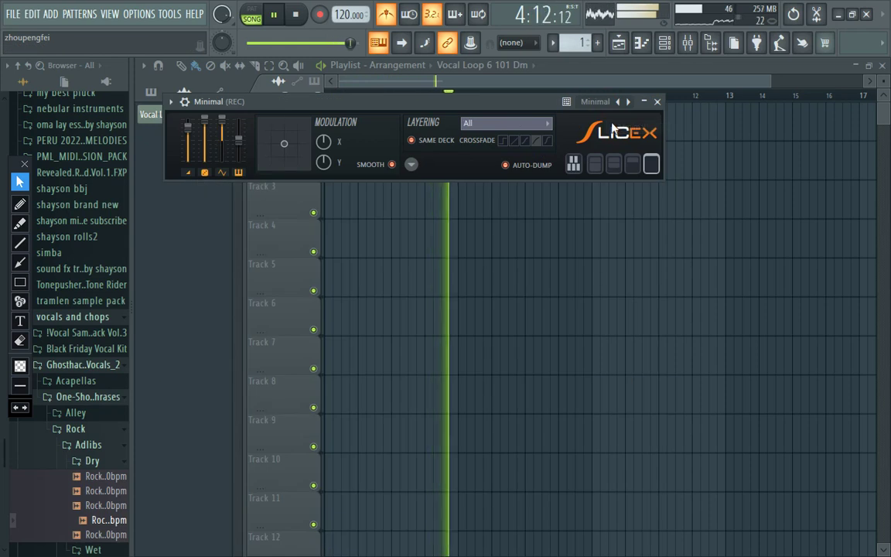
{"action": "left_click", "coordinate": [594, 101]}
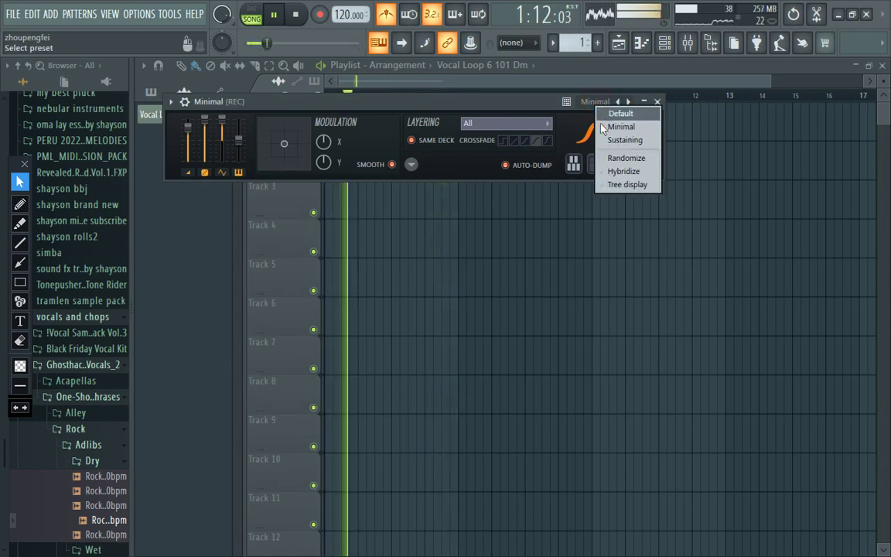
{"action": "left_click", "coordinate": [625, 140]}
{"action": "left_click", "coordinate": [597, 102]}
{"action": "left_click", "coordinate": [608, 111]}
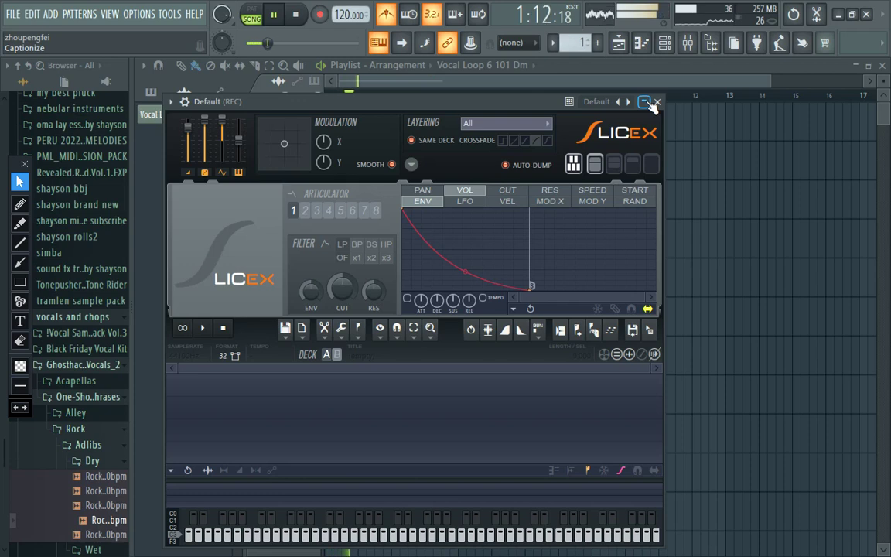
Try to undo the Slicex preset changes, then close the plugin window and stop playback.
{"action": "key", "text": "ctrl+z"}
{"action": "key", "text": "ctrl+z"}
{"action": "key", "text": "ctrl+z"}
{"action": "key", "text": "ctrl+z"}
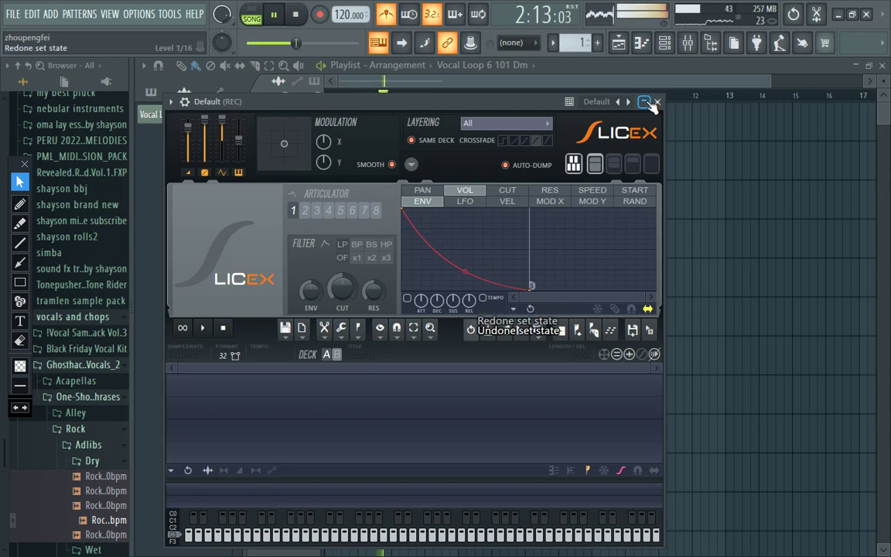
{"action": "left_click", "coordinate": [649, 101]}
{"action": "key", "text": "space"}
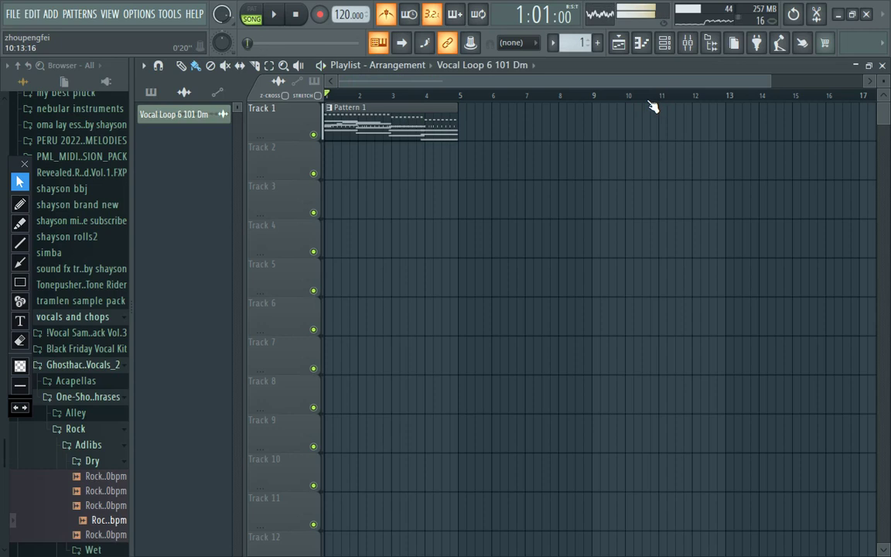
Load the Rock Adlib 4 Dry sample from the browser onto the Default Slicex channel and open its plugin window.
{"action": "left_click", "coordinate": [686, 43]}
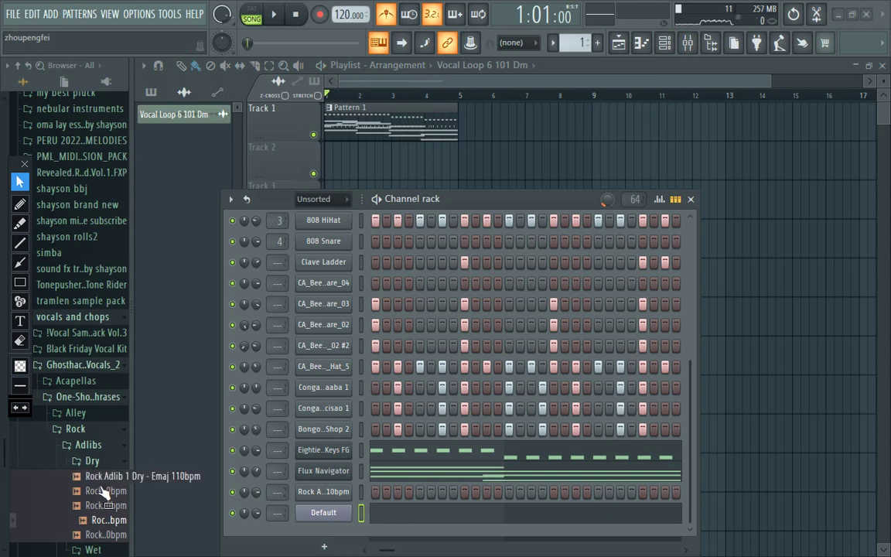
{"action": "left_click_drag", "start_coordinate": [107, 523], "coordinate": [331, 515]}
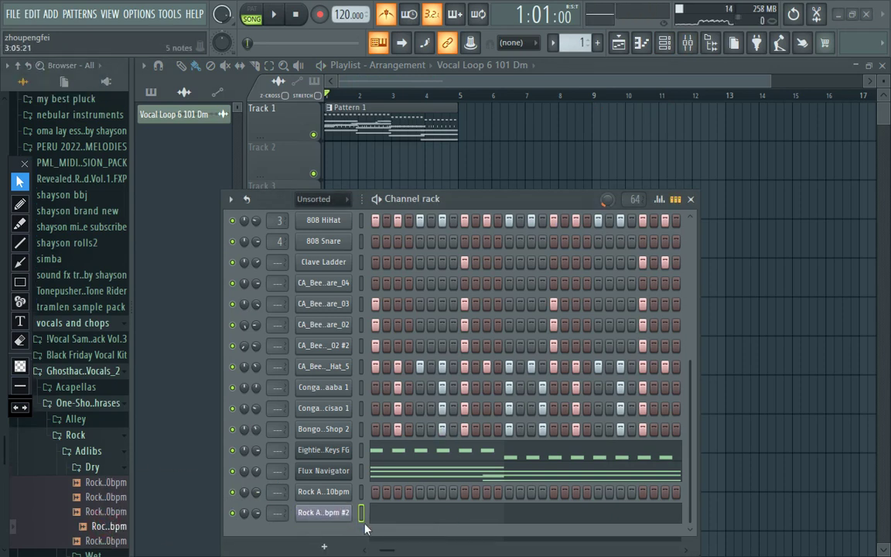
{"action": "left_click", "coordinate": [329, 517]}
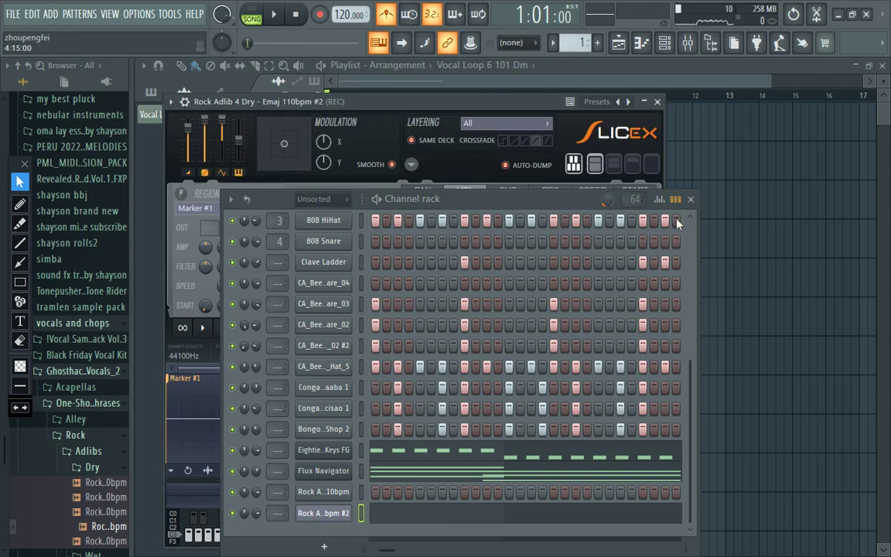
{"action": "left_click", "coordinate": [695, 201]}
Audition the silent first slice and delete it from 0:000 to 0:520.
{"action": "left_click", "coordinate": [195, 404]}
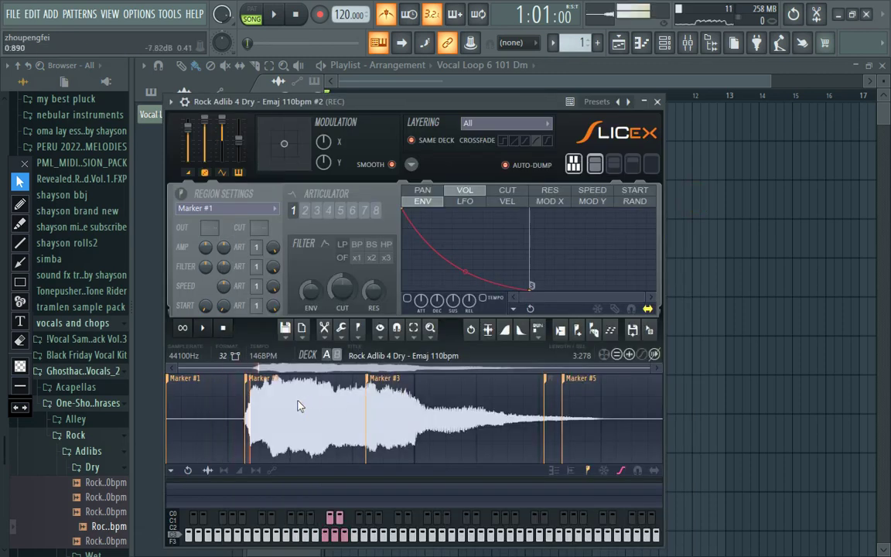
{"action": "double_click", "coordinate": [195, 408]}
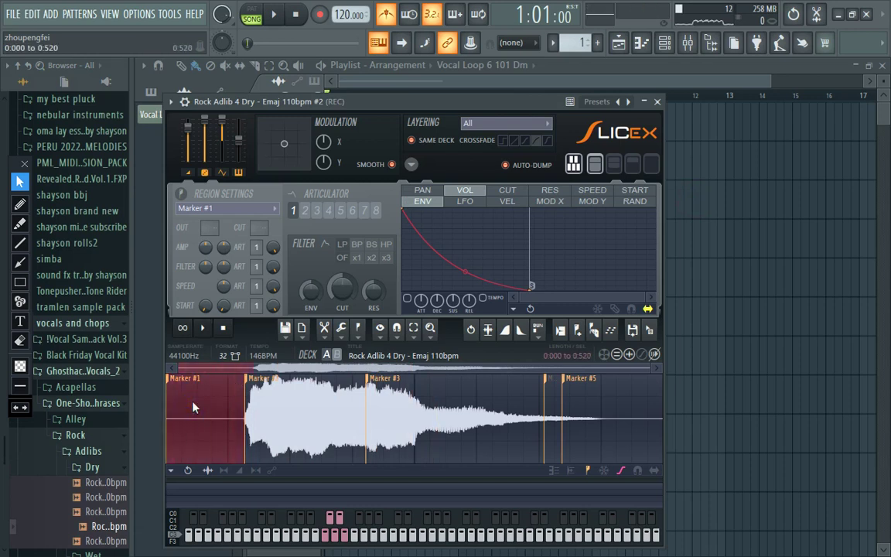
{"action": "key", "text": "Delete"}
Move Markers #2, #3 and #4 earlier so they are spaced about evenly across the loud opening of the waveform.
{"action": "left_click_drag", "start_coordinate": [311, 382], "coordinate": [222, 387]}
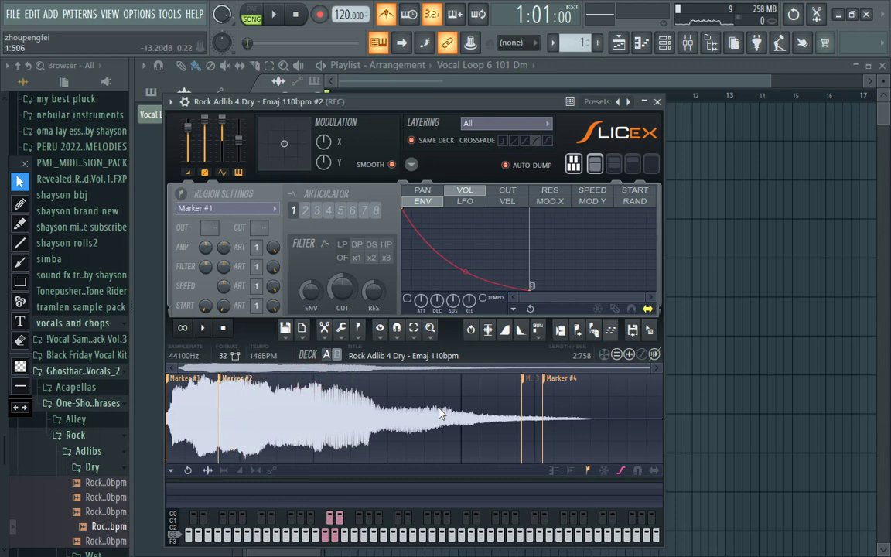
{"action": "mouse_move", "coordinate": [527, 384]}
{"action": "left_mouse_down"}
{"action": "mouse_move", "coordinate": [252, 422]}
{"action": "mouse_move", "coordinate": [280, 420]}
{"action": "left_mouse_up"}
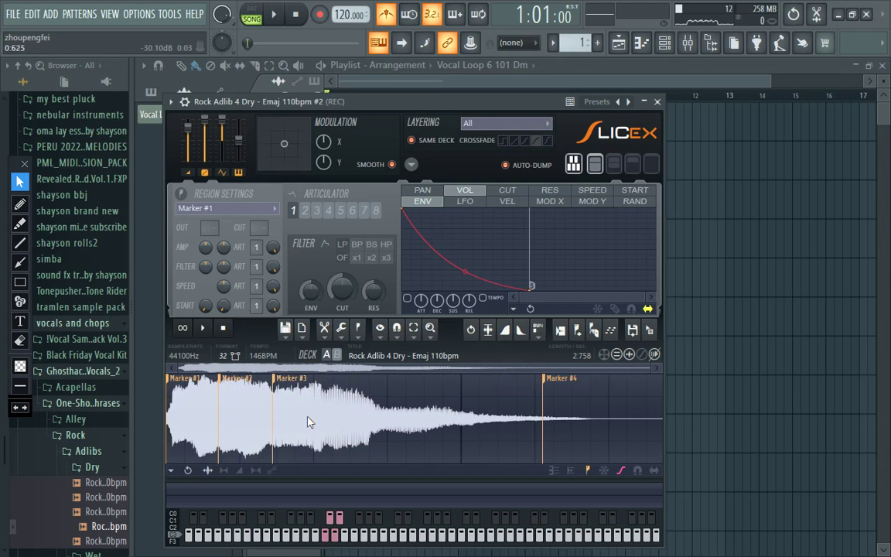
{"action": "mouse_move", "coordinate": [548, 382]}
{"action": "left_mouse_down"}
{"action": "mouse_move", "coordinate": [375, 381]}
{"action": "mouse_move", "coordinate": [326, 409]}
{"action": "left_mouse_up"}
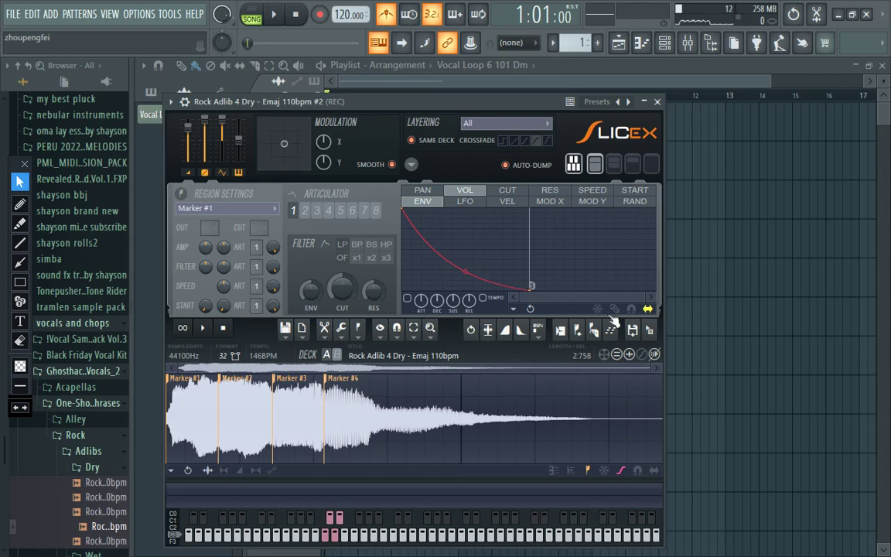
Straighten the decay curve of the volume envelope, shift the volume LFO ramp down and audition the sample.
{"action": "left_click_drag", "start_coordinate": [465, 273], "coordinate": [466, 254]}
{"action": "key", "text": "z"}
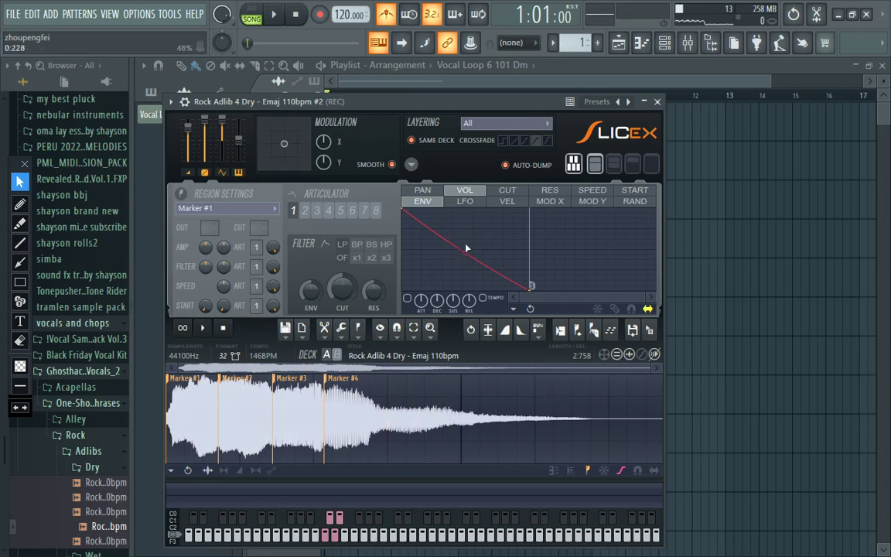
{"action": "left_click", "coordinate": [464, 202]}
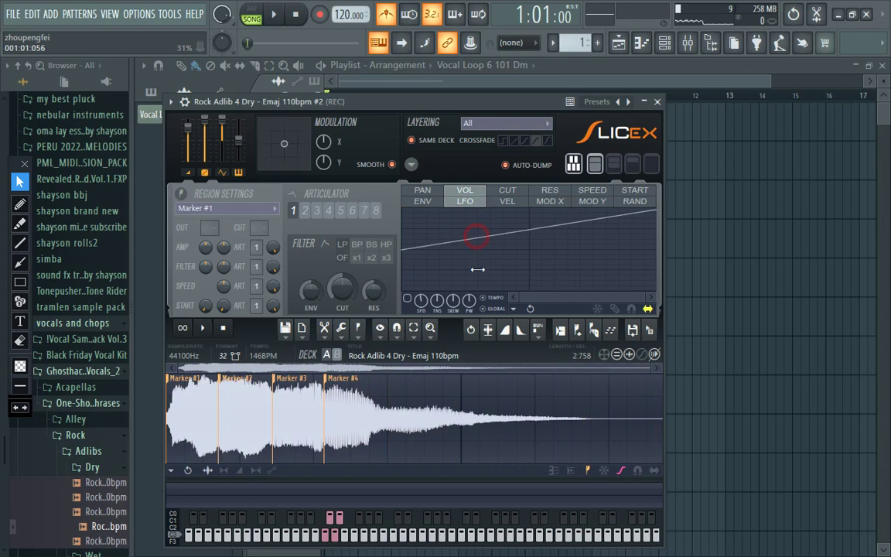
{"action": "left_click_drag", "start_coordinate": [481, 239], "coordinate": [569, 256]}
{"action": "key", "text": "space"}
{"action": "key", "text": "space"}
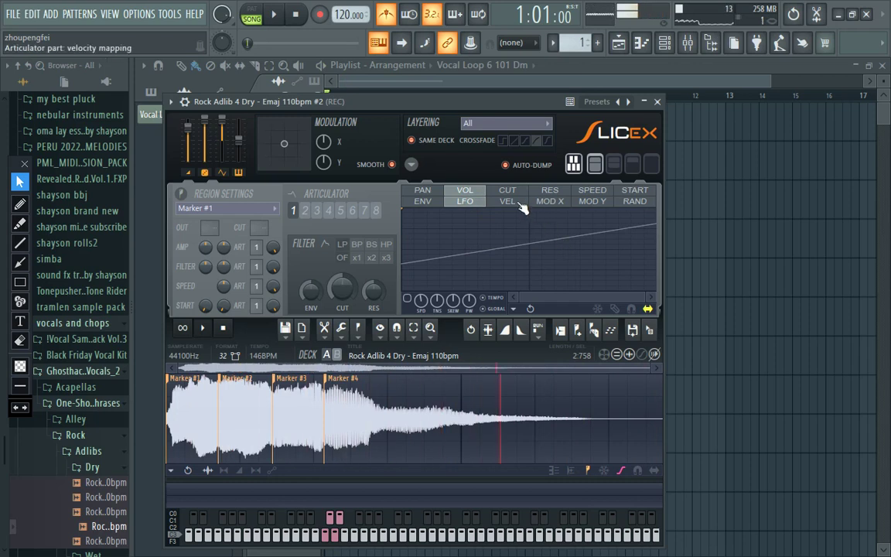
Reshape the pan LFO curve to dip in the middle, close the Slicex window and play the song.
{"action": "left_click", "coordinate": [423, 190]}
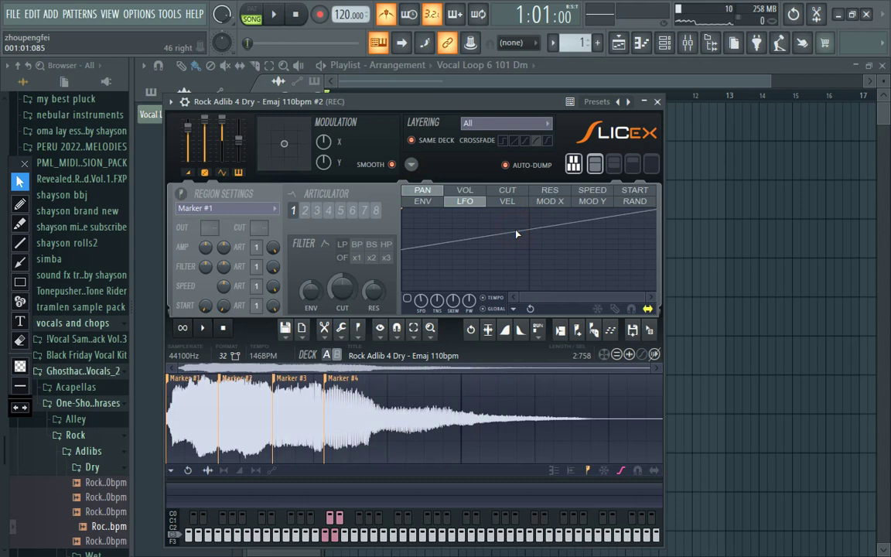
{"action": "left_click_drag", "start_coordinate": [514, 238], "coordinate": [517, 240]}
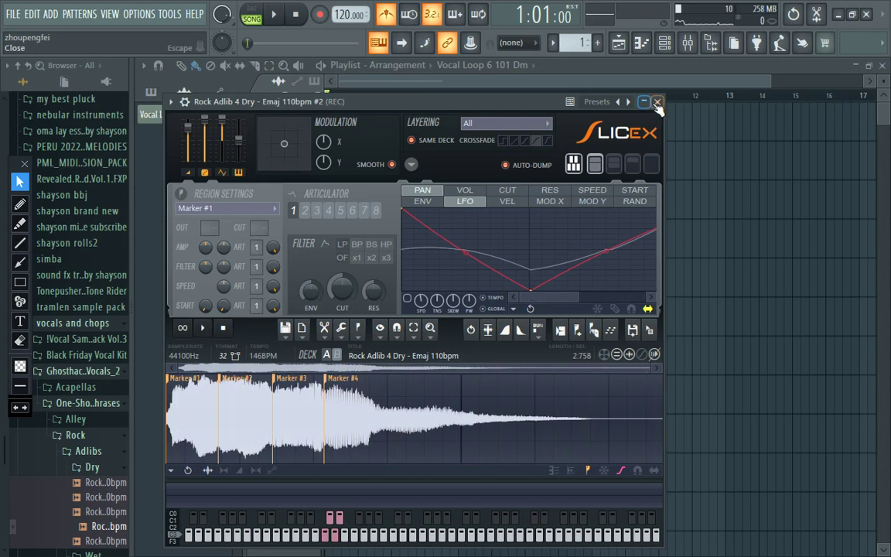
{"action": "left_click", "coordinate": [657, 102]}
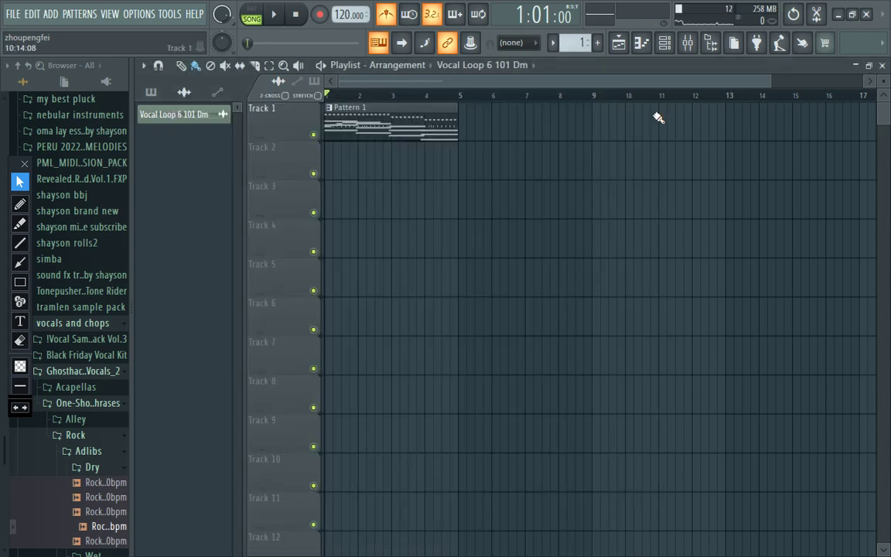
{"action": "key", "text": "space"}
{"action": "key", "text": "space"}
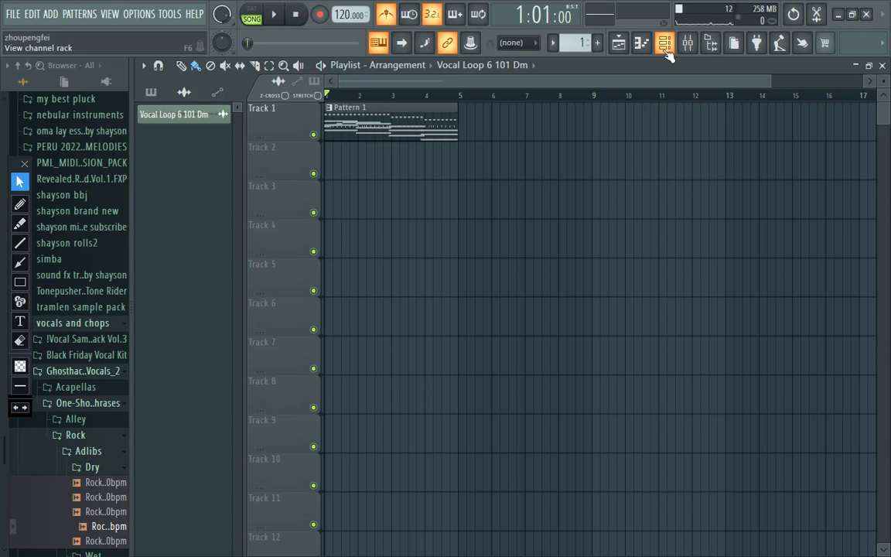
Open the piano roll of the Rock Adlib 4 Dry #2 channel and close the channel rack.
{"action": "left_click", "coordinate": [679, 45]}
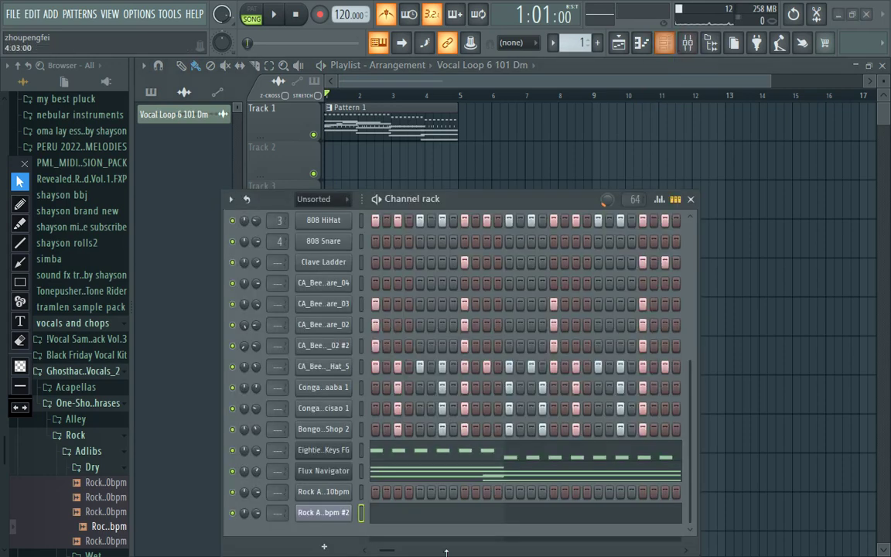
{"action": "left_click", "coordinate": [444, 513]}
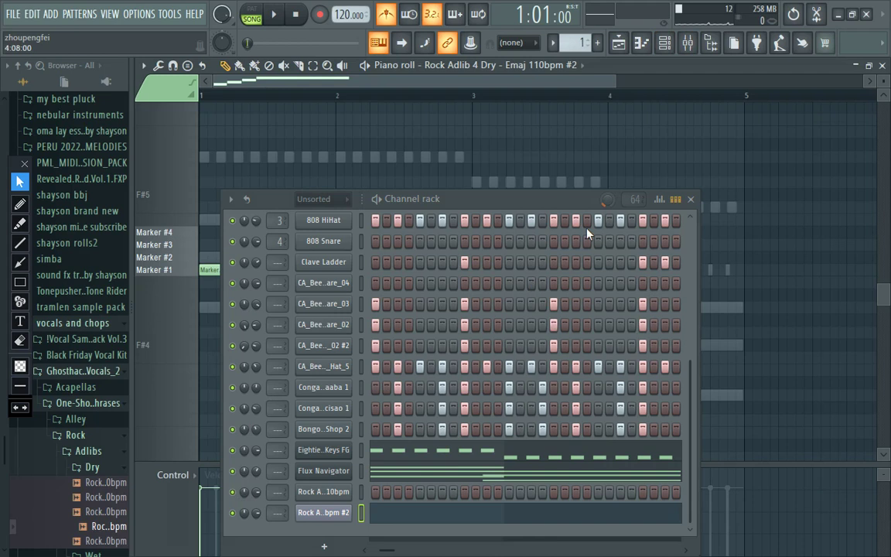
{"action": "left_click", "coordinate": [691, 199]}
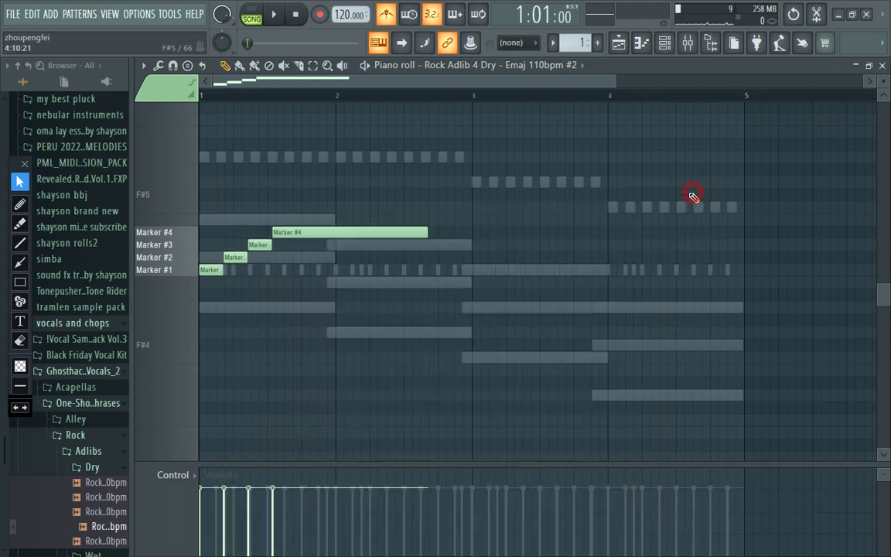
Play the song and delete the Marker #4 and Marker #3 notes from the piano roll.
{"action": "key", "text": "space"}
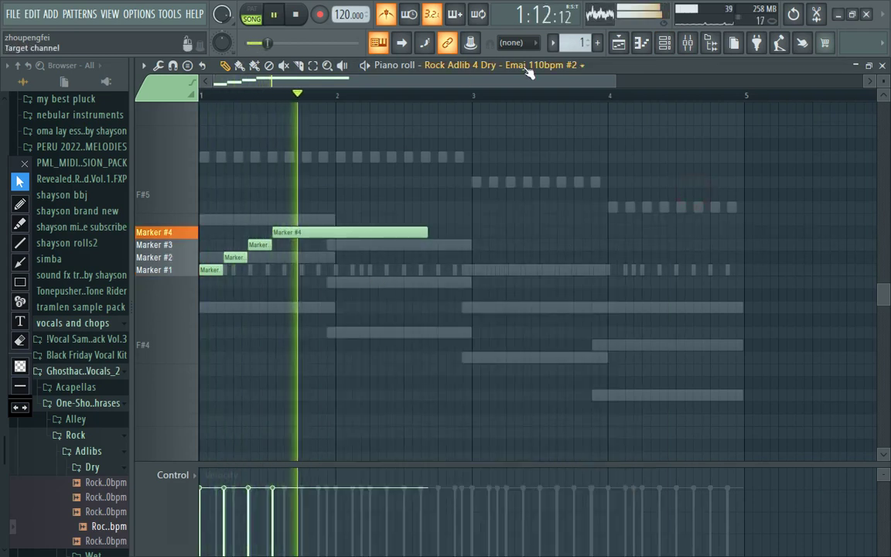
{"action": "left_click_drag", "start_coordinate": [609, 83], "coordinate": [417, 142]}
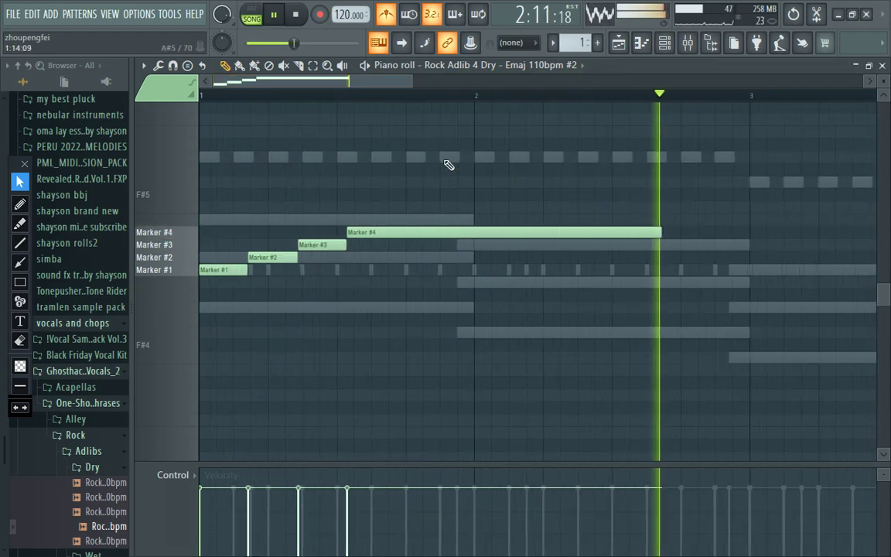
{"action": "right_click", "coordinate": [450, 233]}
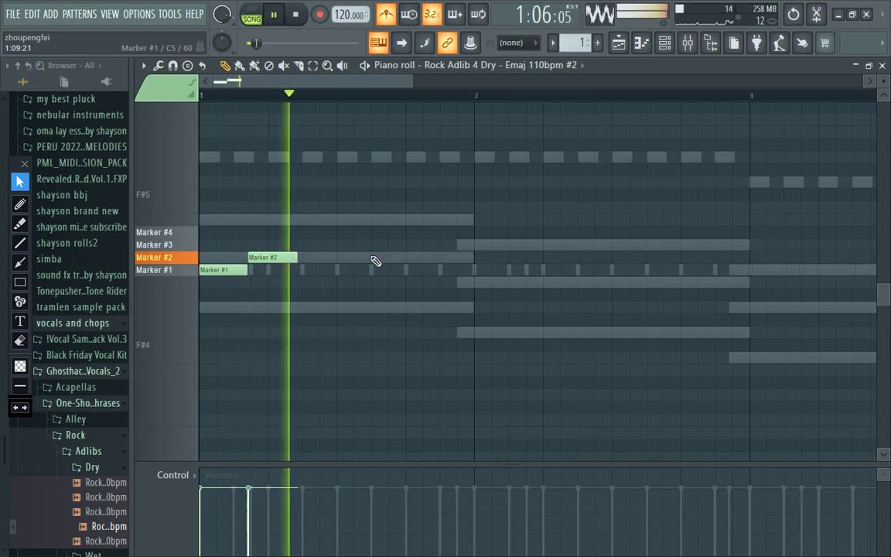
Add another Marker #2 note in bar 1, shorten it and place it just after the existing Marker #2 note.
{"action": "key", "text": "space"}
{"action": "key", "text": "space"}
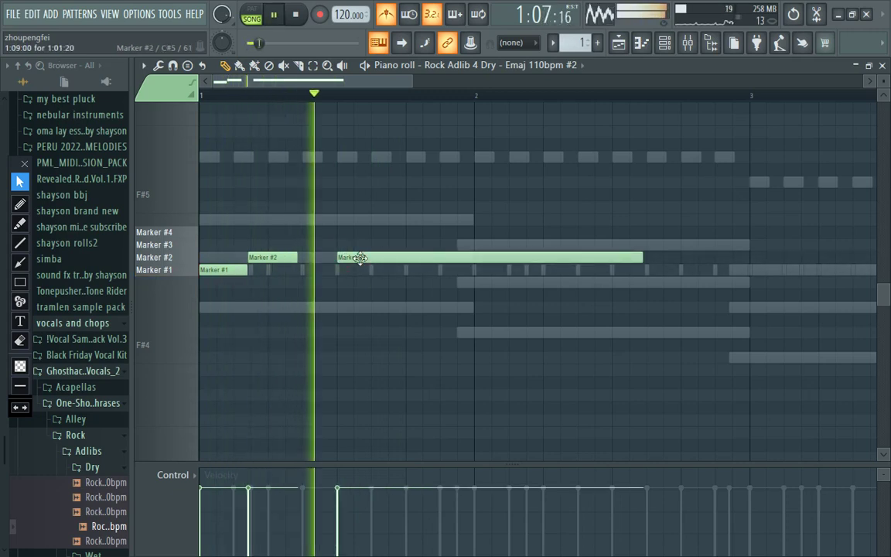
{"action": "mouse_move", "coordinate": [361, 261]}
{"action": "left_mouse_down"}
{"action": "mouse_move", "coordinate": [328, 261]}
{"action": "mouse_move", "coordinate": [323, 270]}
{"action": "mouse_move", "coordinate": [324, 252]}
{"action": "mouse_move", "coordinate": [365, 257]}
{"action": "left_mouse_up"}
{"action": "left_click_drag", "start_coordinate": [609, 257], "coordinate": [327, 297]}
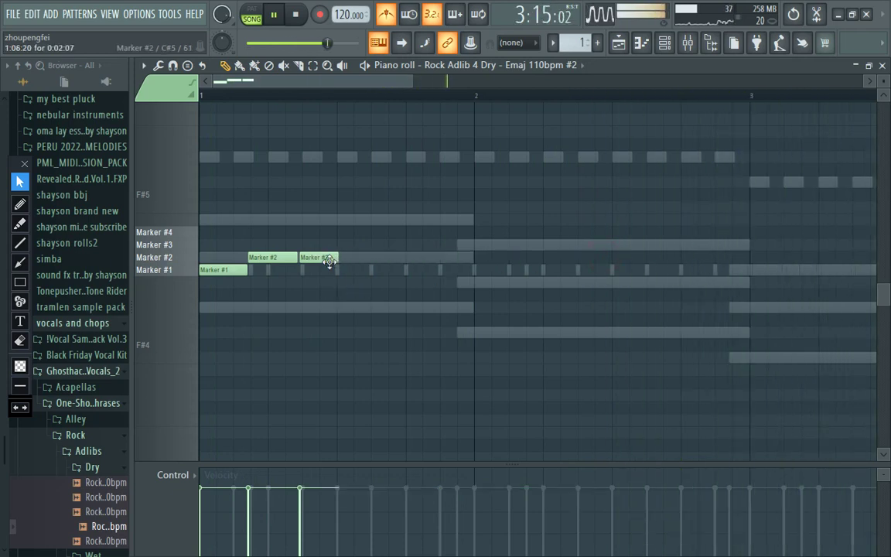
{"action": "key", "text": "space"}
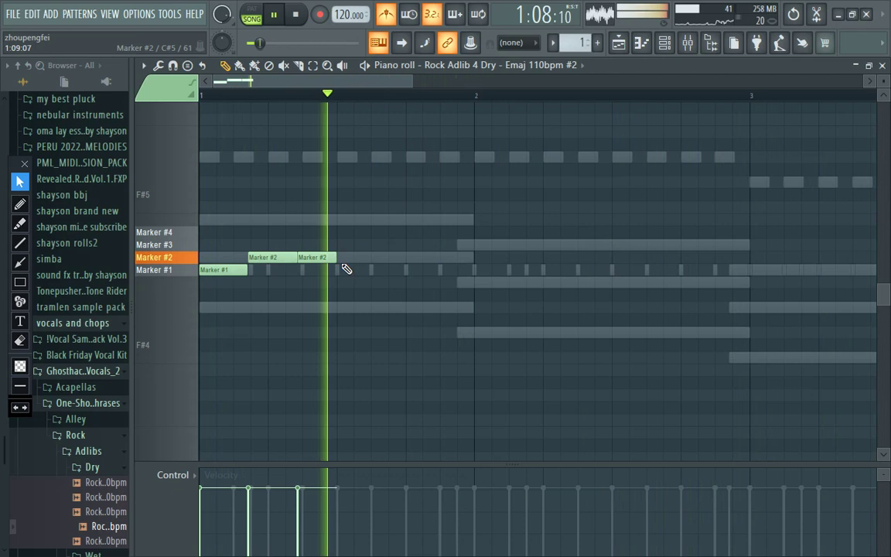
{"action": "left_click_drag", "start_coordinate": [331, 258], "coordinate": [335, 264]}
Play the song and add a short Marker #2 note followed by a Marker #1 note in the second half of bar 1.
{"action": "key", "text": "space"}
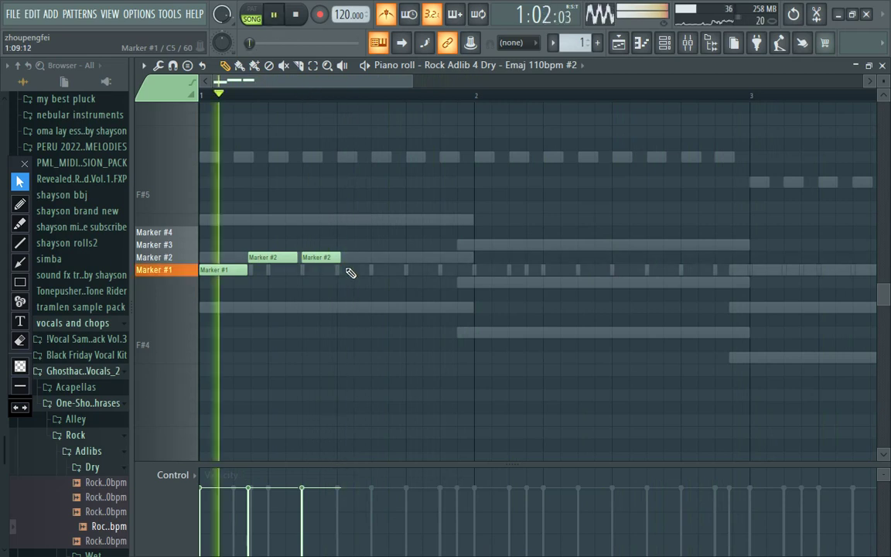
{"action": "key", "text": "space"}
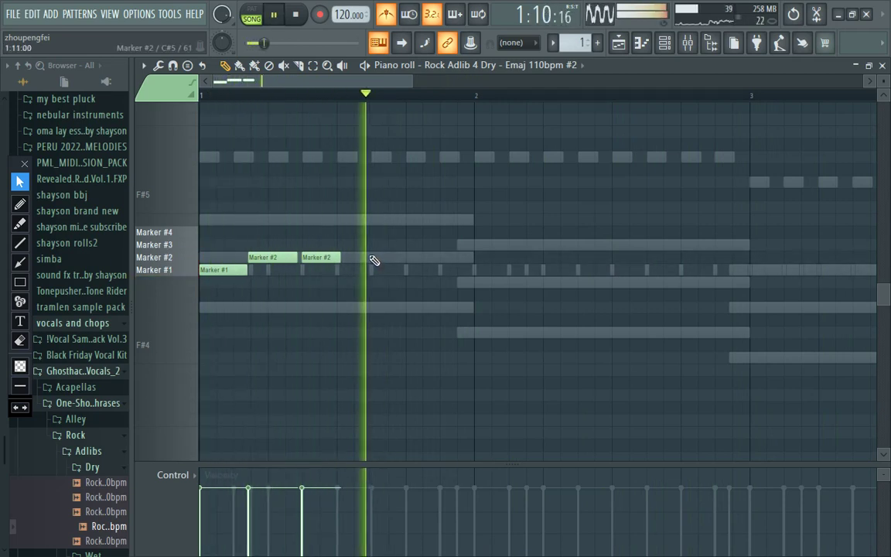
{"action": "left_click", "coordinate": [370, 257]}
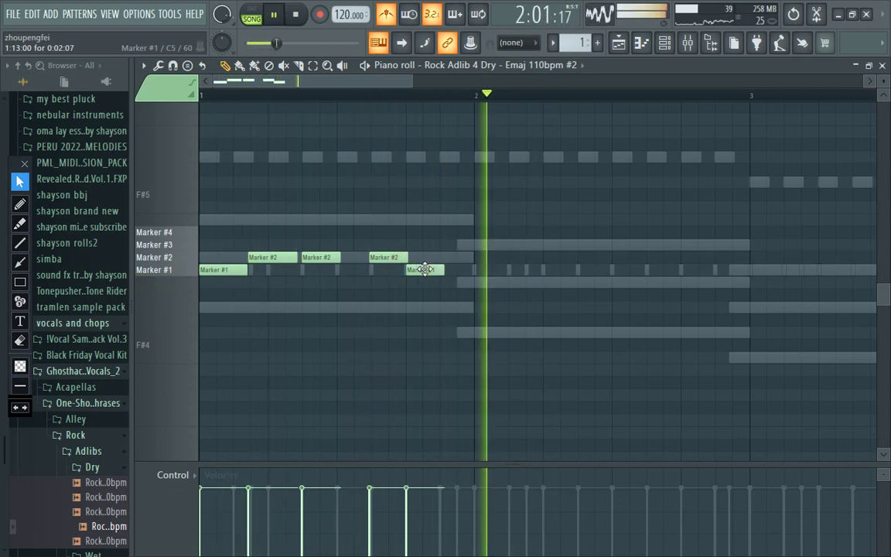
Try a short Marker #2 note early in bar 2, shift it down to Marker #1 and follow it with a Marker #2 note.
{"action": "left_click", "coordinate": [475, 256]}
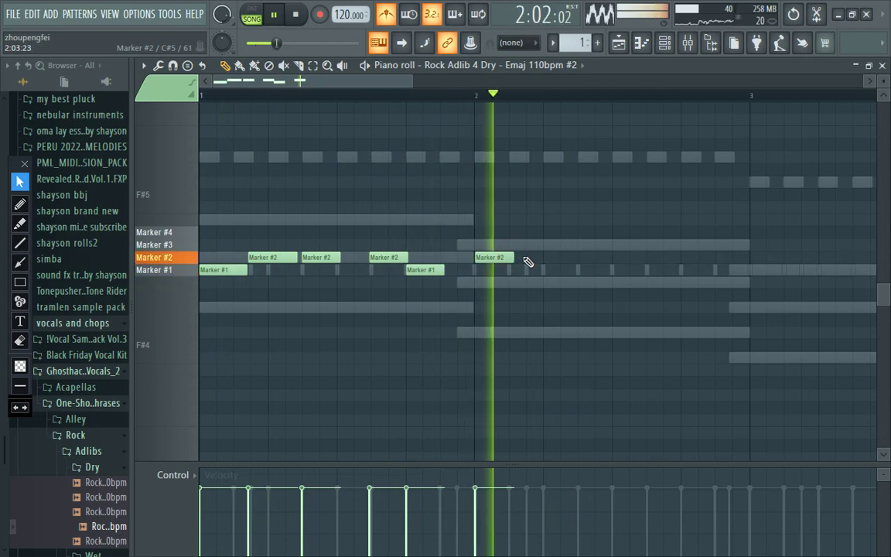
{"action": "left_click_drag", "start_coordinate": [490, 260], "coordinate": [507, 260]}
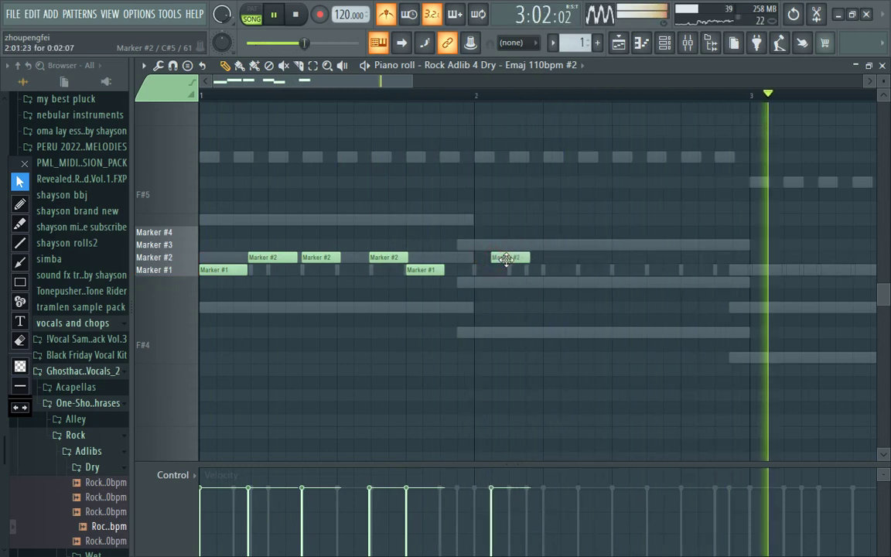
{"action": "key", "text": "space"}
{"action": "key", "text": "space"}
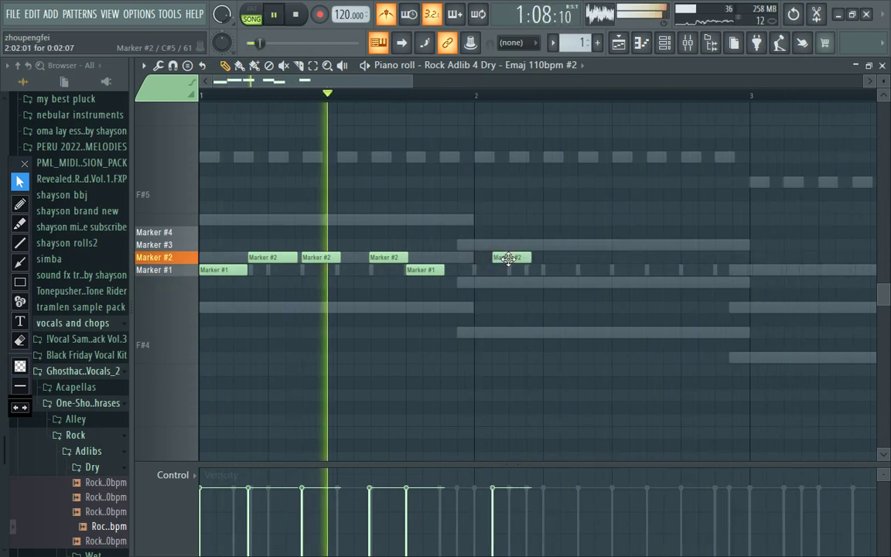
{"action": "left_click_drag", "start_coordinate": [507, 259], "coordinate": [489, 278]}
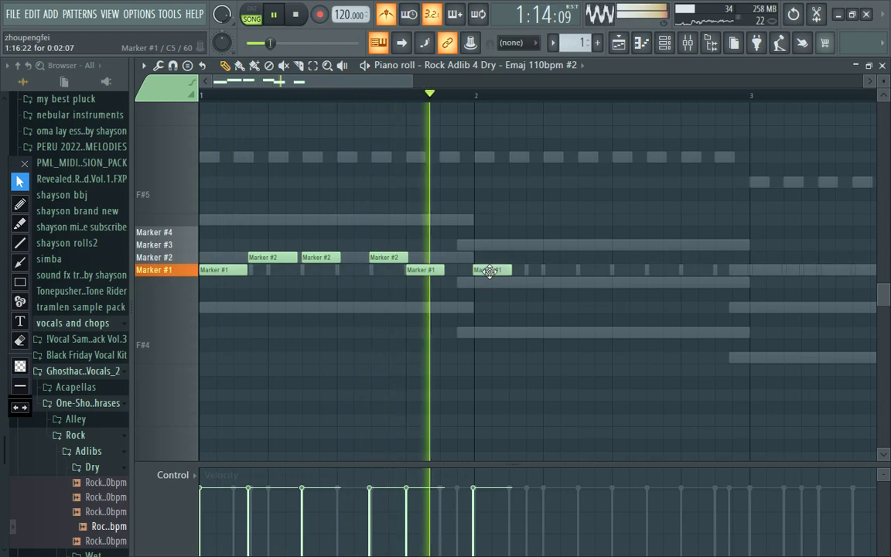
{"action": "mouse_move", "coordinate": [489, 271]}
{"action": "left_mouse_down"}
{"action": "mouse_move", "coordinate": [521, 267]}
{"action": "mouse_move", "coordinate": [499, 271]}
{"action": "left_mouse_up"}
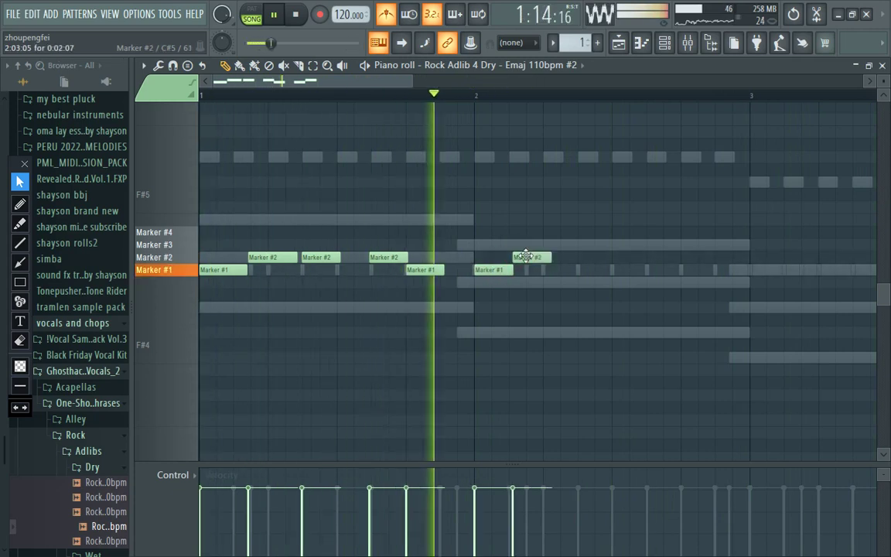
{"action": "key", "text": "space"}
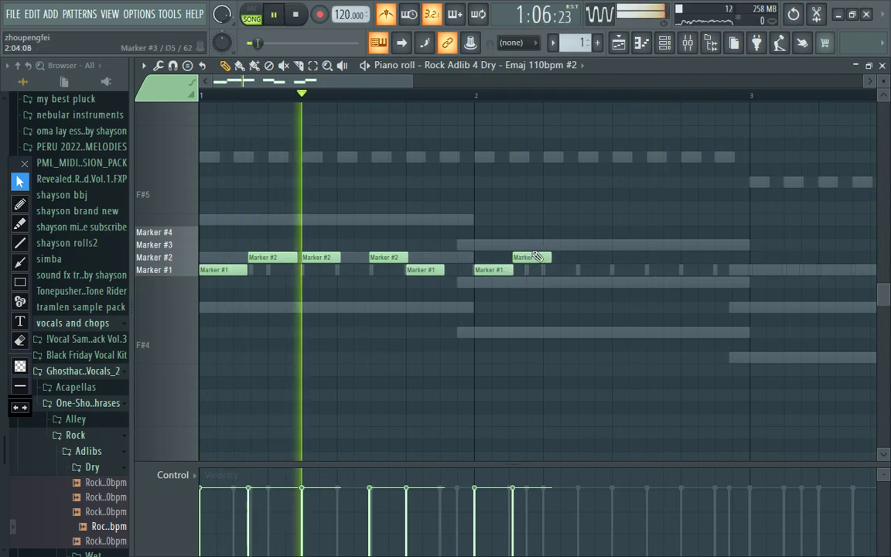
Try lengthening the Marker #1 note in bar 2 and replacing its following Marker #2 note with a longer one.
{"action": "right_click", "coordinate": [527, 257]}
{"action": "left_click_drag", "start_coordinate": [513, 270], "coordinate": [526, 269]}
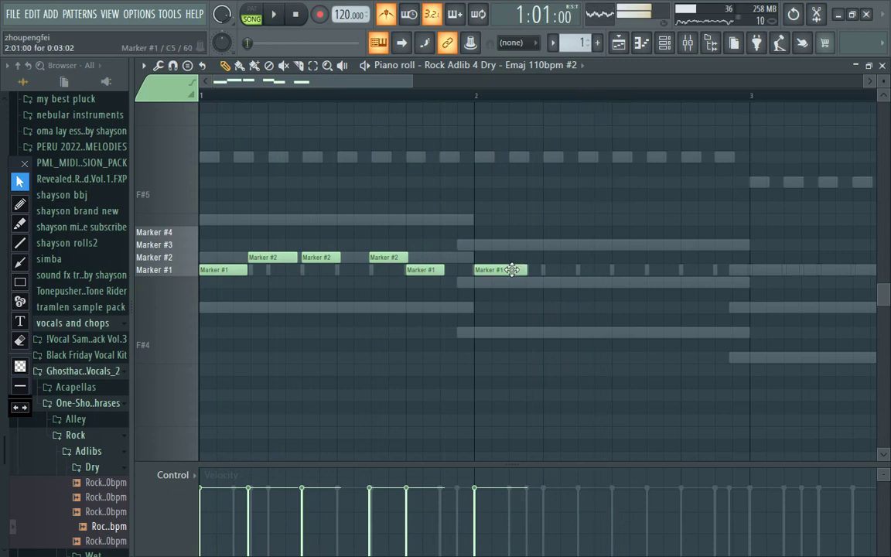
{"action": "left_click", "coordinate": [530, 256]}
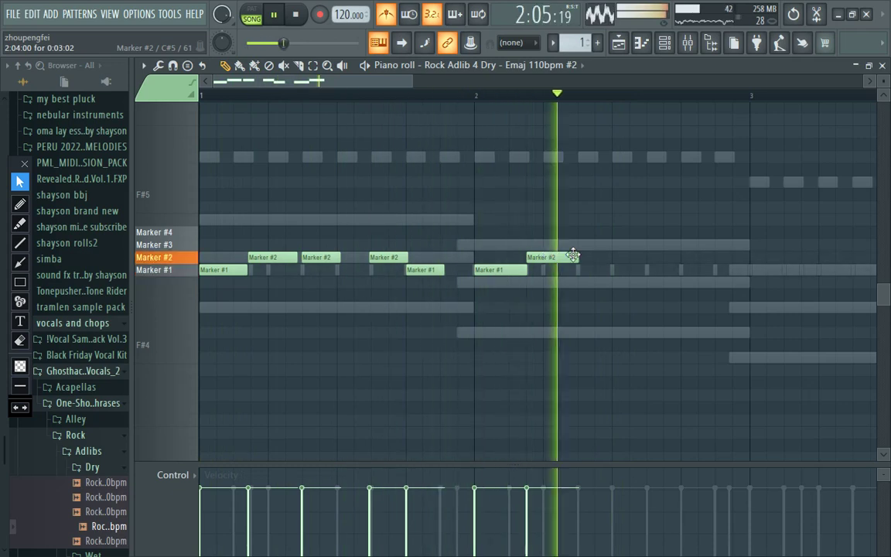
{"action": "key", "text": "space"}
Try the first note of bar 2 at E5 and Marker #4, and delete both notes from bar 2.
{"action": "left_click_drag", "start_coordinate": [517, 272], "coordinate": [517, 231]}
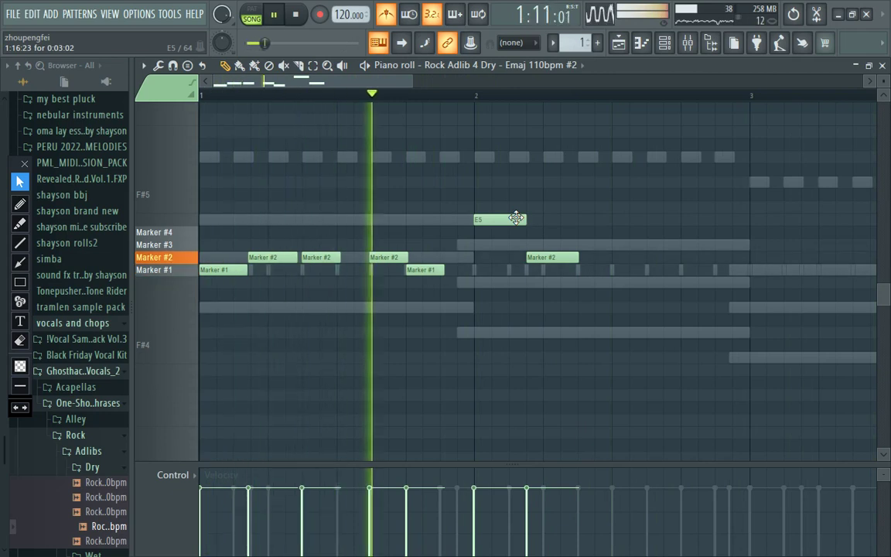
{"action": "left_click_drag", "start_coordinate": [516, 218], "coordinate": [516, 229]}
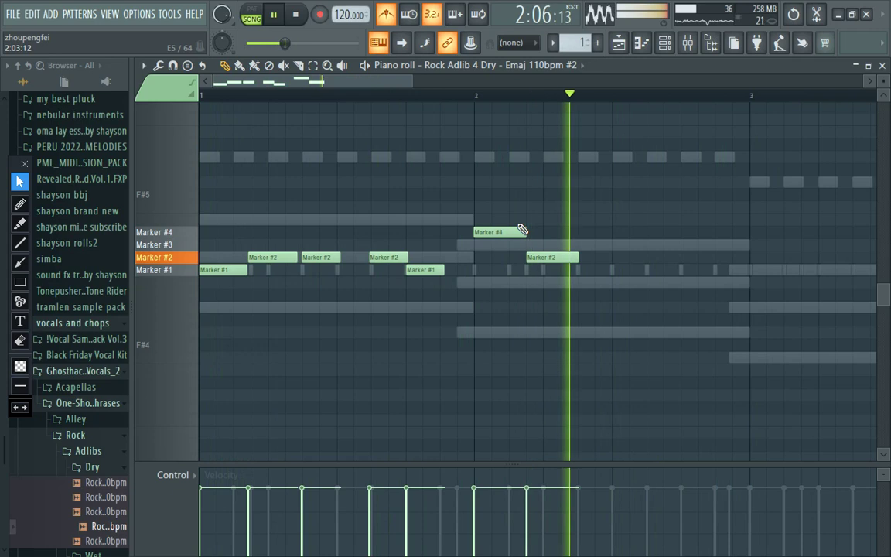
{"action": "right_click", "coordinate": [512, 232]}
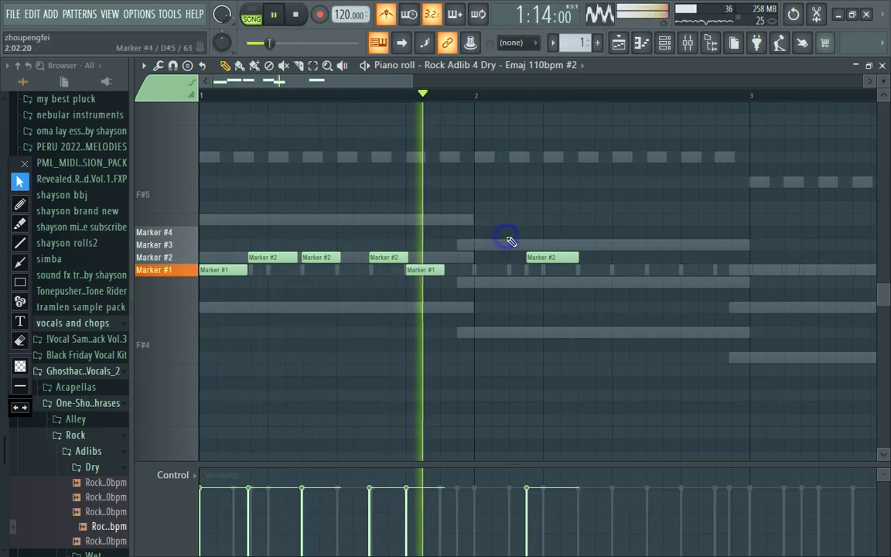
{"action": "right_click", "coordinate": [557, 258]}
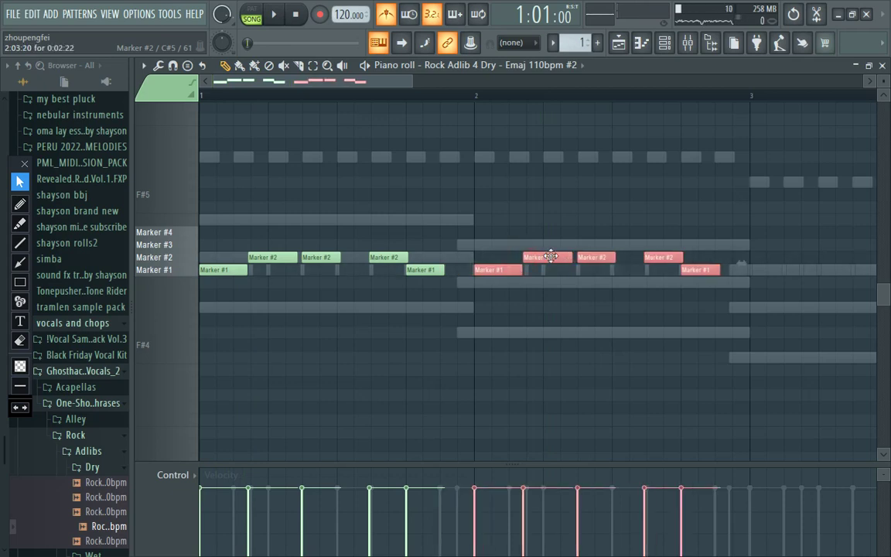
Copy the bar 1 phrase to bar 3 and place Marker #4 notes at the start and middle of bars 2 and 4.
{"action": "key", "text": "space"}
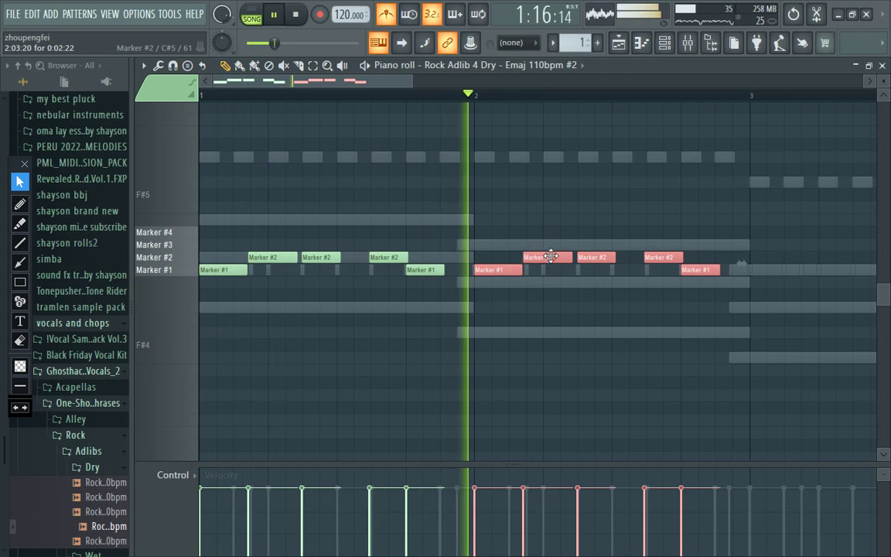
{"action": "key", "text": "space"}
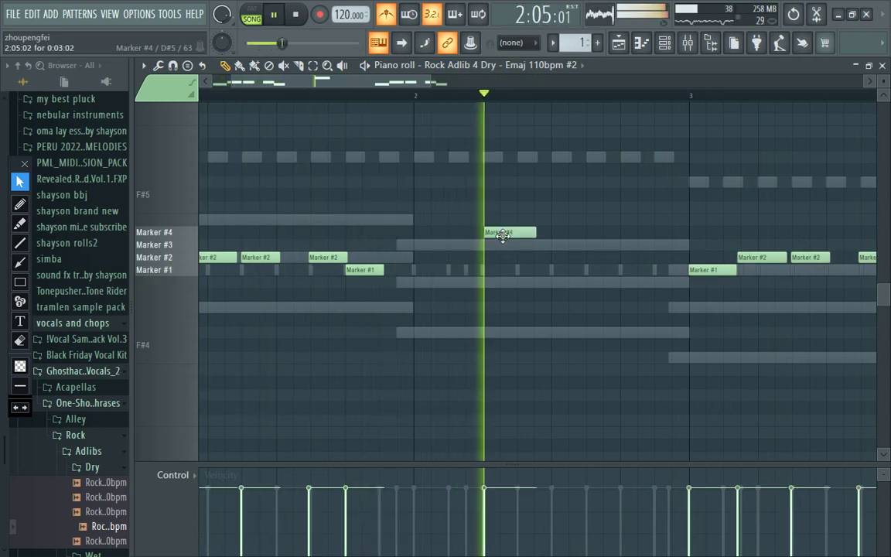
{"action": "left_click_drag", "start_coordinate": [503, 236], "coordinate": [433, 243]}
{"action": "key", "text": "space"}
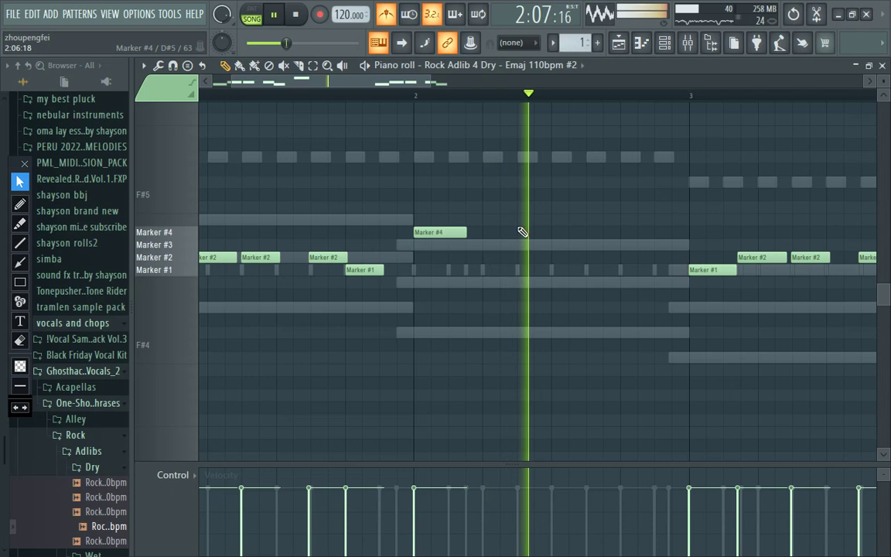
{"action": "left_click", "coordinate": [550, 228]}
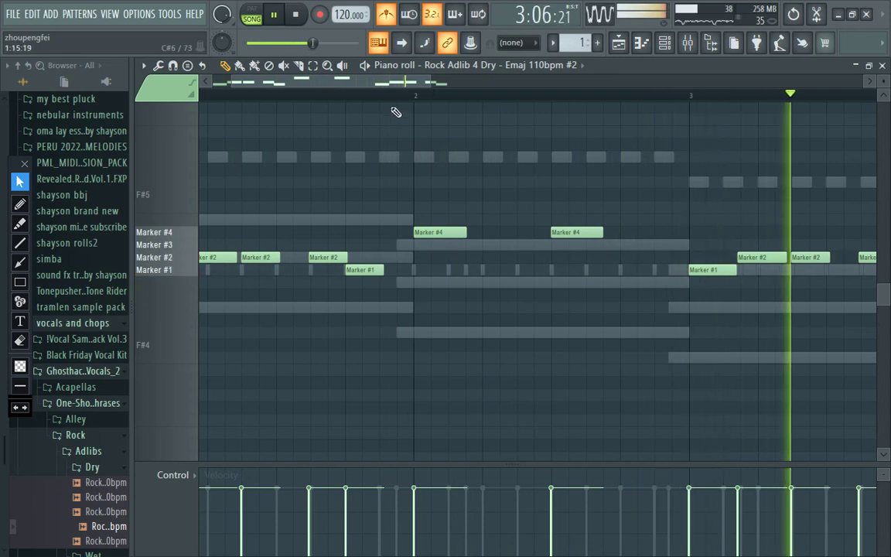
{"action": "left_click_drag", "start_coordinate": [404, 81], "coordinate": [518, 79]}
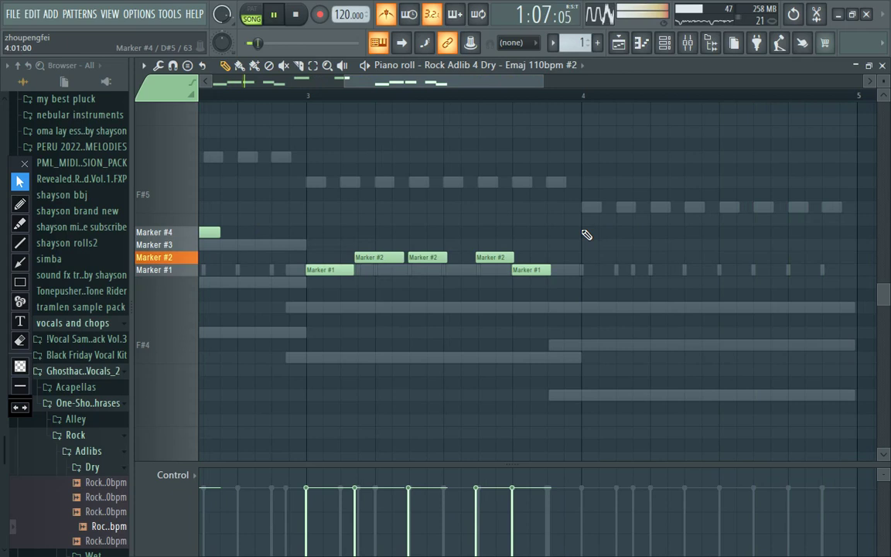
{"action": "left_click", "coordinate": [721, 232]}
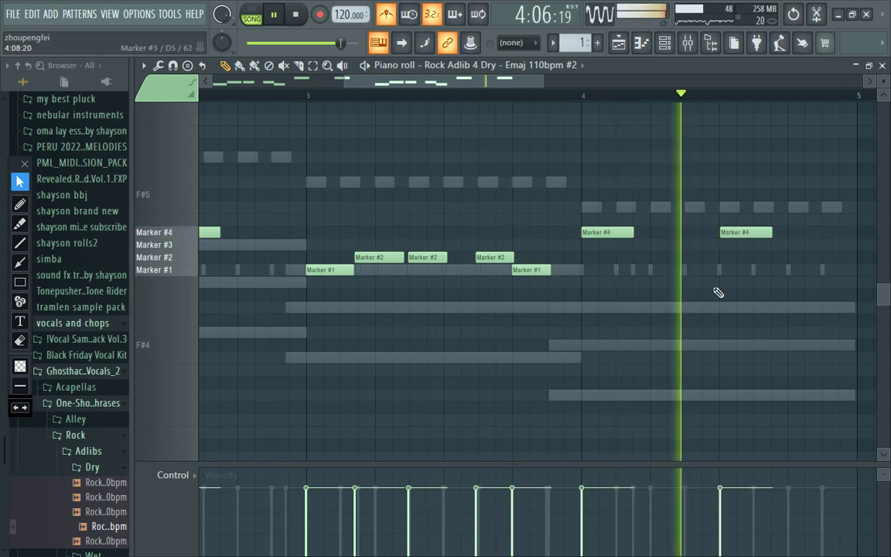
Switch the note property lane to fine pitch and slightly lower the pitch of the last Marker #1 note in bar 1.
{"action": "left_click", "coordinate": [195, 478]}
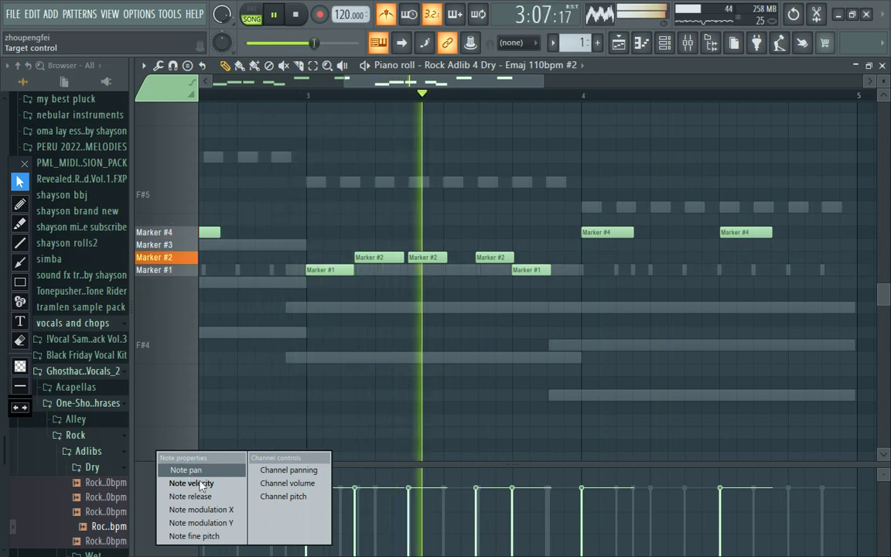
{"action": "left_click", "coordinate": [219, 537]}
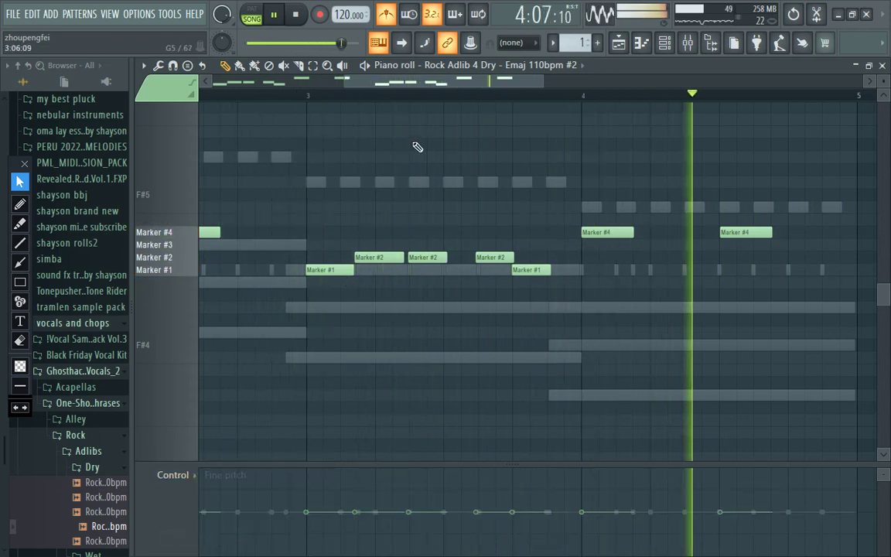
{"action": "left_click_drag", "start_coordinate": [433, 83], "coordinate": [251, 138]}
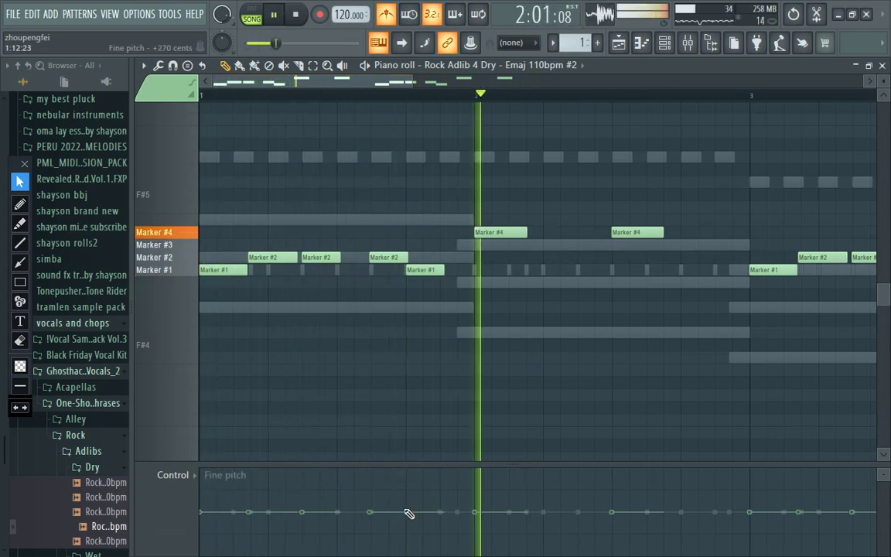
{"action": "left_click_drag", "start_coordinate": [407, 513], "coordinate": [406, 533]}
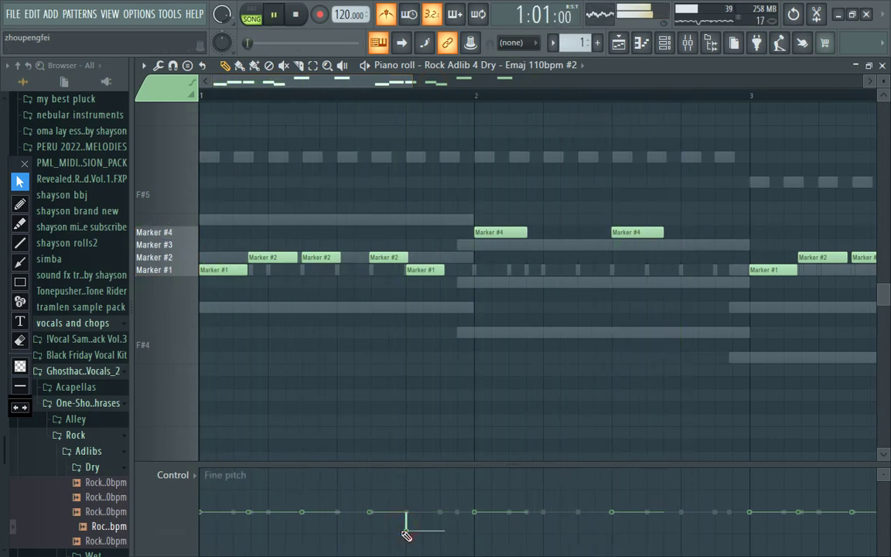
{"action": "left_click_drag", "start_coordinate": [408, 534], "coordinate": [408, 521]}
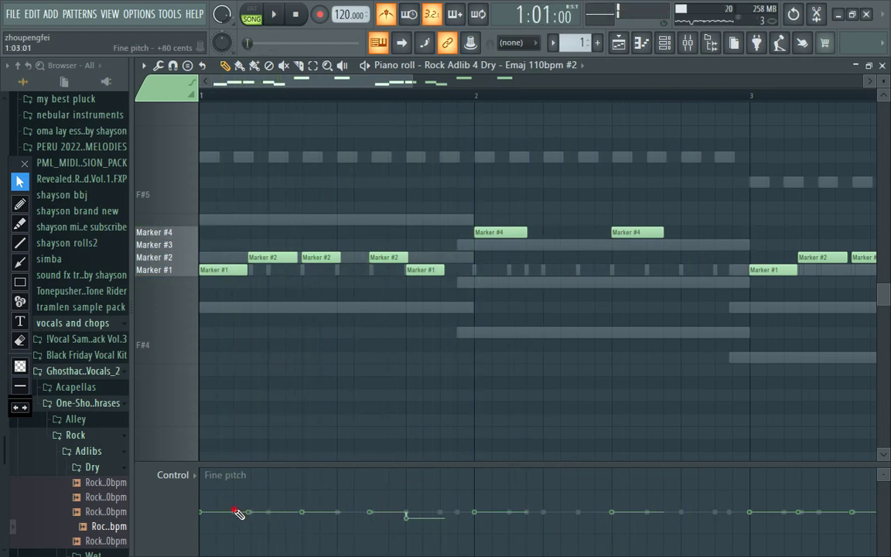
Set the fine pitch of bar 1's first Marker #2 note to about +300 cents and the second's to about +20 cents, auditioning the changes.
{"action": "key", "text": "space"}
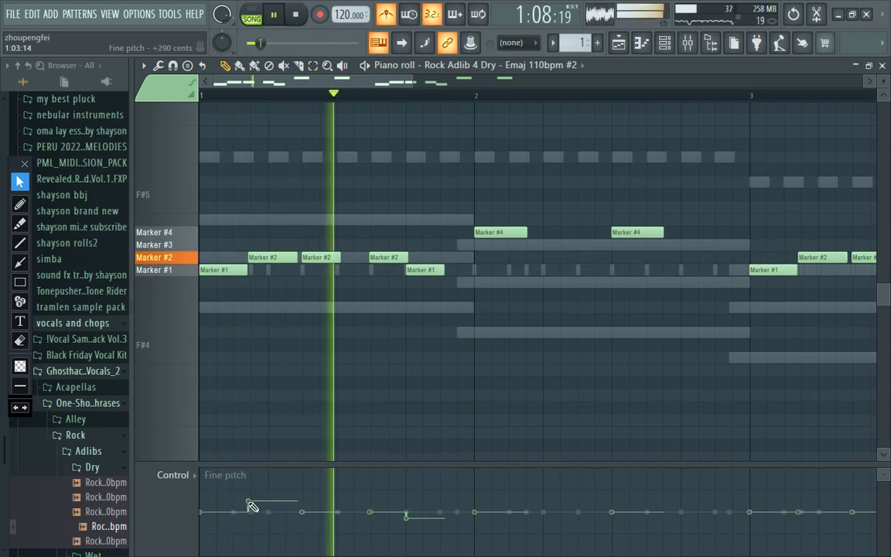
{"action": "key", "text": "space"}
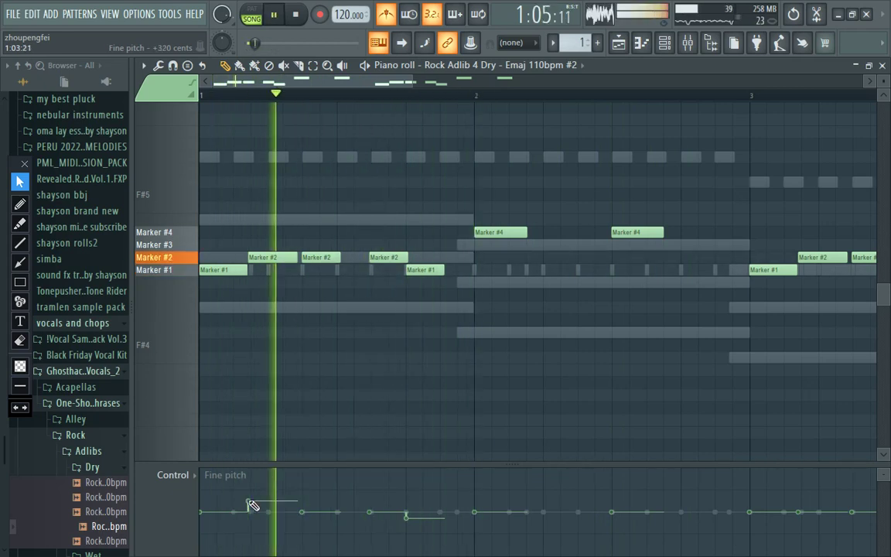
{"action": "left_click_drag", "start_coordinate": [300, 513], "coordinate": [304, 523]}
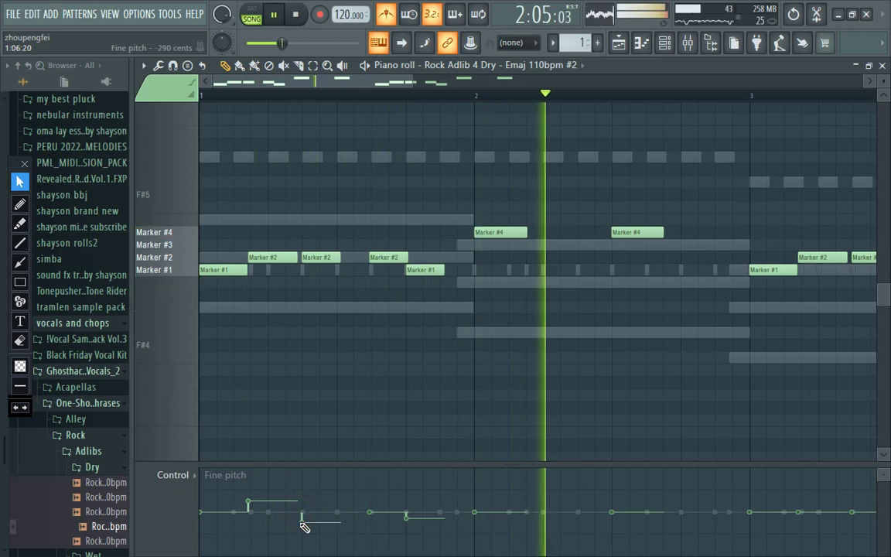
{"action": "key", "text": "space"}
{"action": "key", "text": "space"}
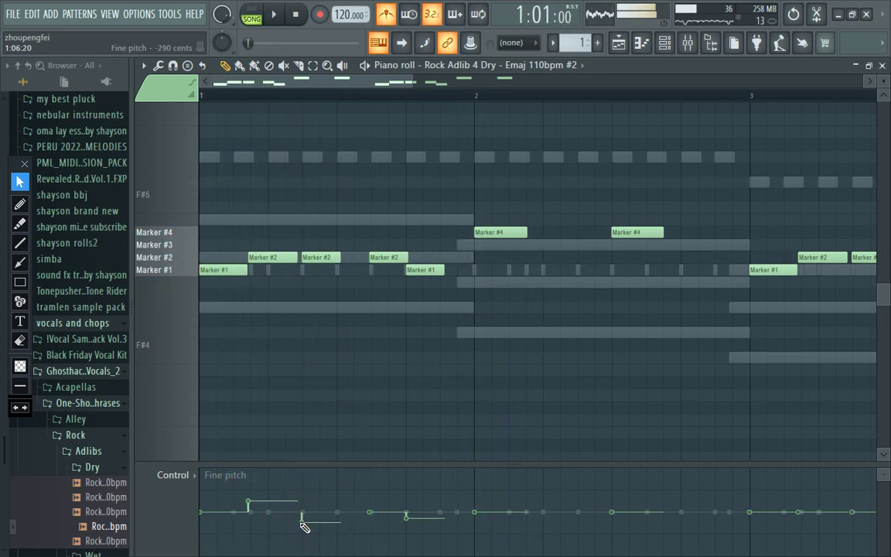
{"action": "left_click_drag", "start_coordinate": [305, 520], "coordinate": [305, 512]}
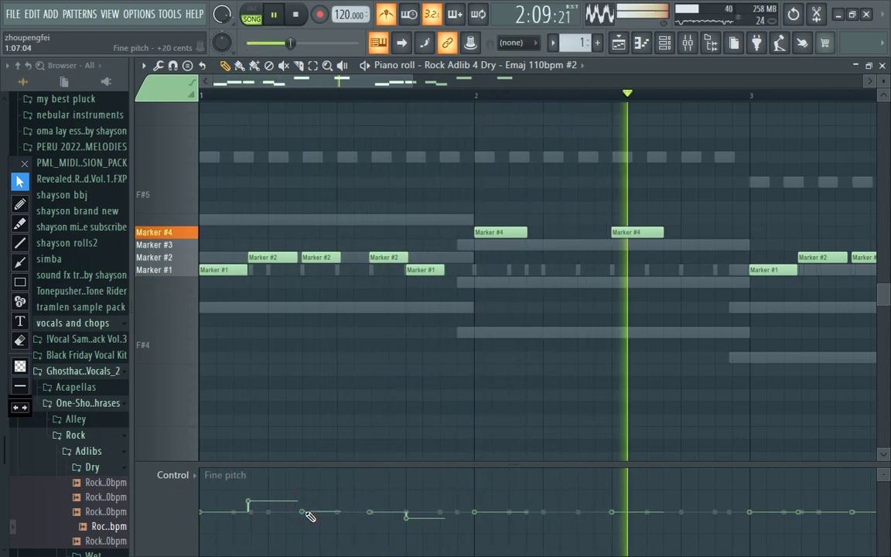
{"action": "key", "text": "space"}
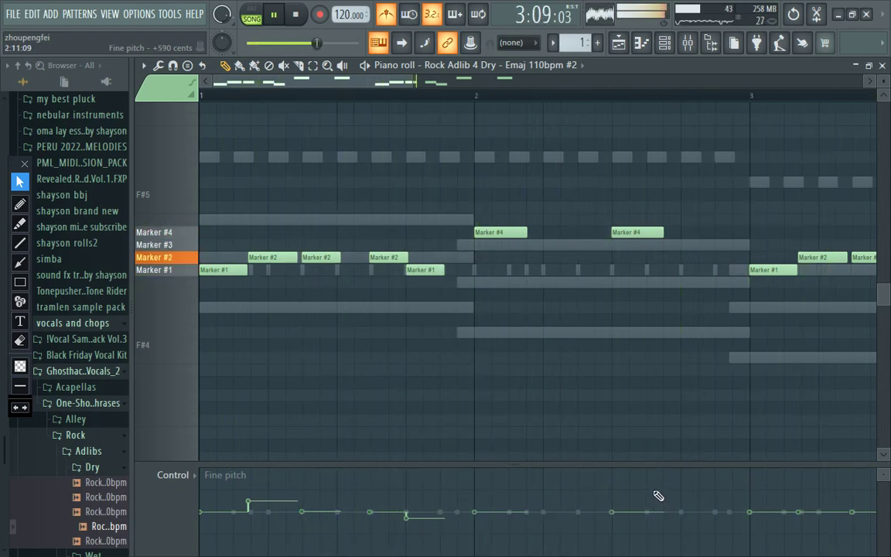
Lower the fine pitch of bar 3's last Marker #1 note, and try raising the bar's first Marker #1 note before resetting it to zero.
{"action": "left_click_drag", "start_coordinate": [357, 89], "coordinate": [438, 93]}
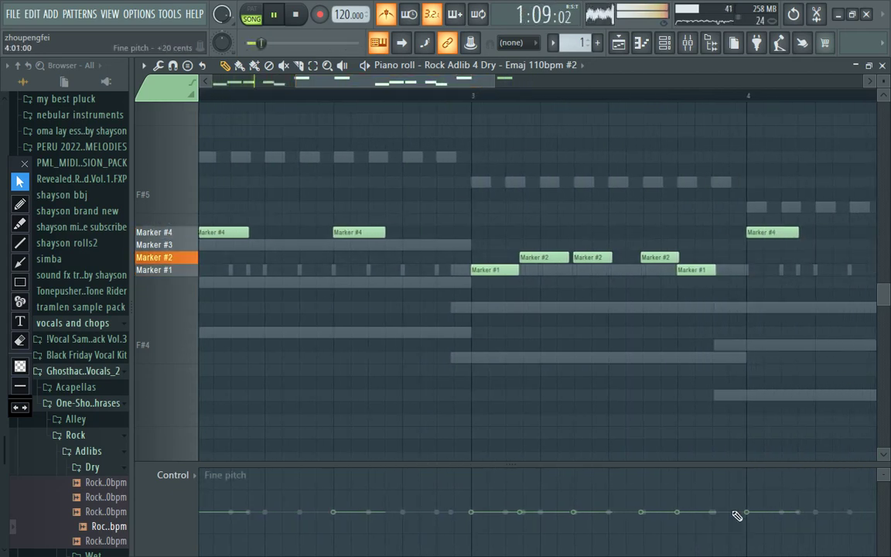
{"action": "left_click_drag", "start_coordinate": [679, 513], "coordinate": [679, 526]}
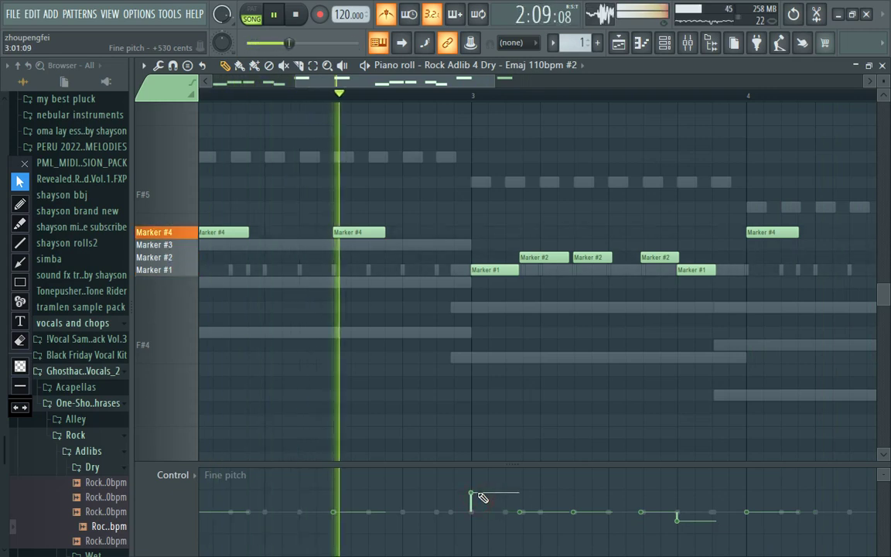
{"action": "left_click_drag", "start_coordinate": [478, 494], "coordinate": [481, 509]}
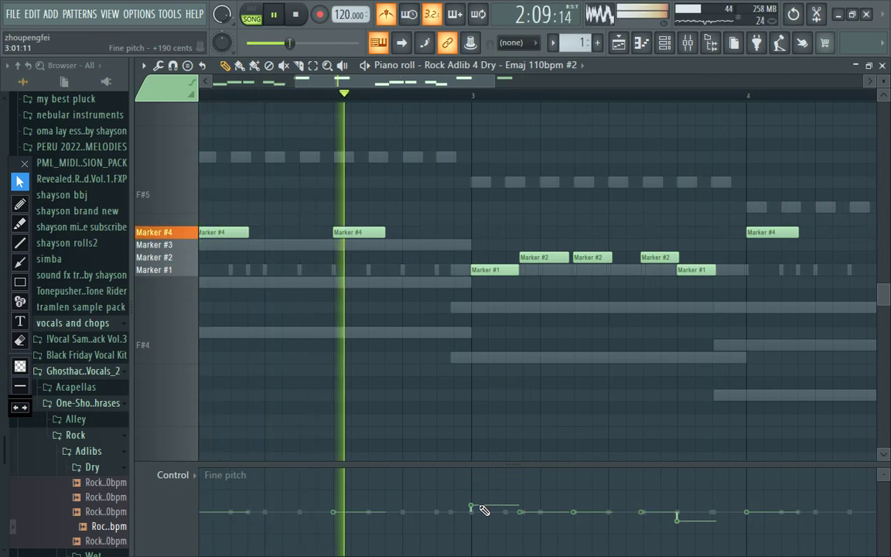
{"action": "left_click_drag", "start_coordinate": [481, 507], "coordinate": [481, 512]}
Set the fine pitch of the first two Marker #2 notes in bar 3 to about +20 cents, trying higher and lower values first.
{"action": "left_click_drag", "start_coordinate": [536, 516], "coordinate": [535, 512]}
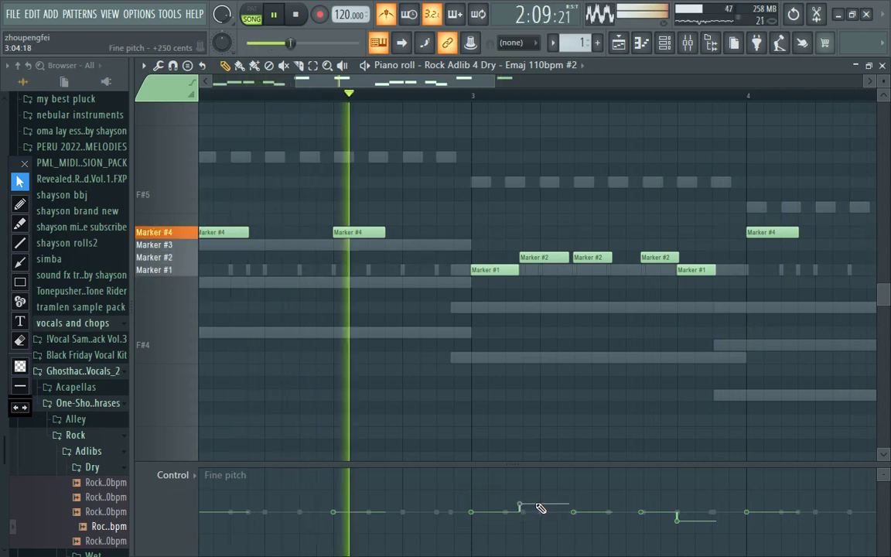
{"action": "left_click_drag", "start_coordinate": [539, 508], "coordinate": [543, 521]}
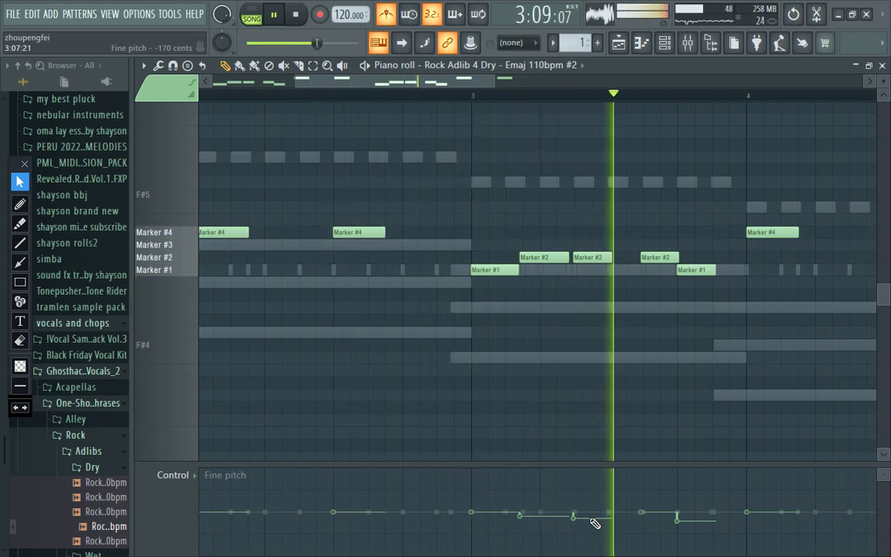
{"action": "left_click_drag", "start_coordinate": [593, 523], "coordinate": [572, 521]}
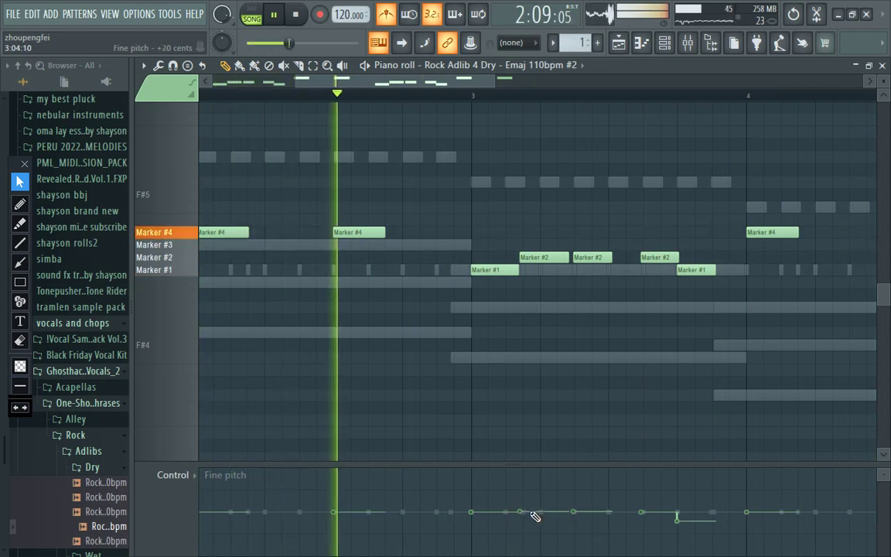
Raise the fine pitch of both Marker #4 notes in bar 2 and of both in bar 4, the latter to about +300 cents.
{"action": "left_click_drag", "start_coordinate": [462, 79], "coordinate": [418, 94]}
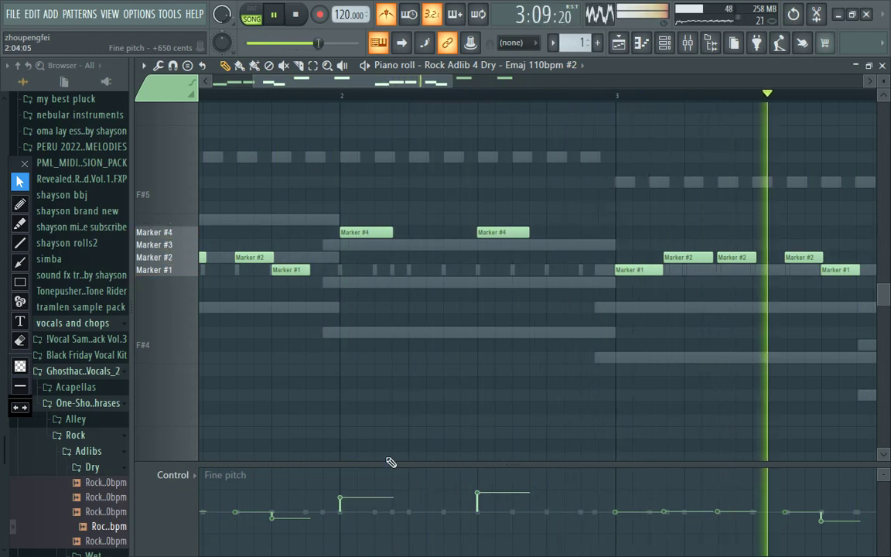
{"action": "left_click_drag", "start_coordinate": [402, 88], "coordinate": [513, 113]}
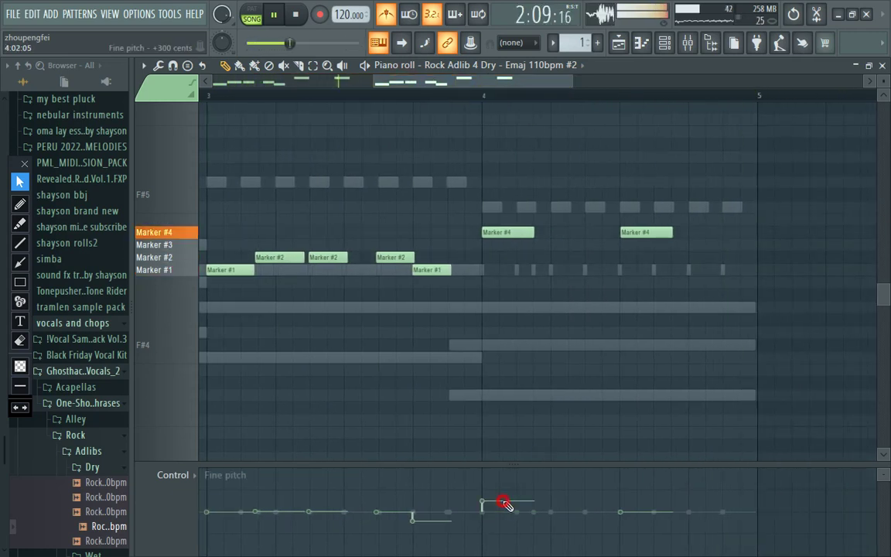
{"action": "left_click", "coordinate": [651, 501]}
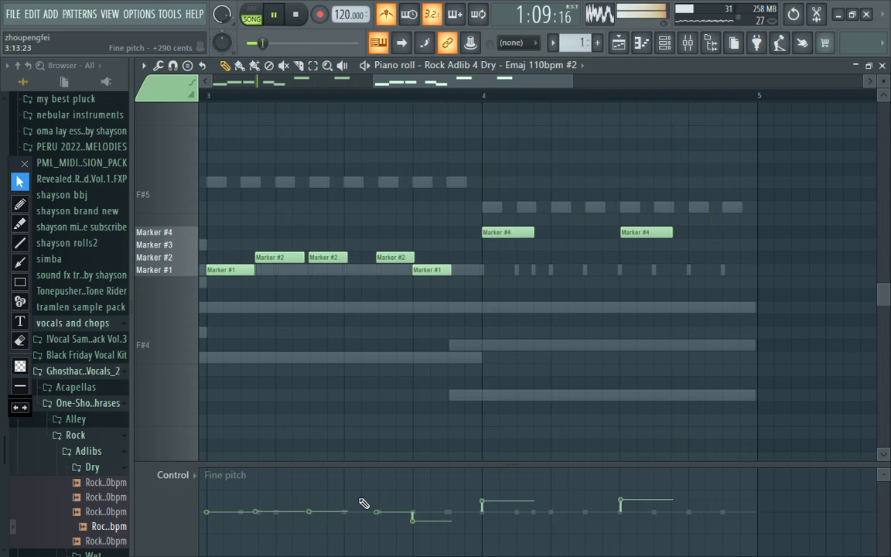
Try randomizing the notes' pan, velocity, release, modulation and fine pitch levels with the randomizer, and discard the changes.
{"action": "left_click", "coordinate": [193, 477]}
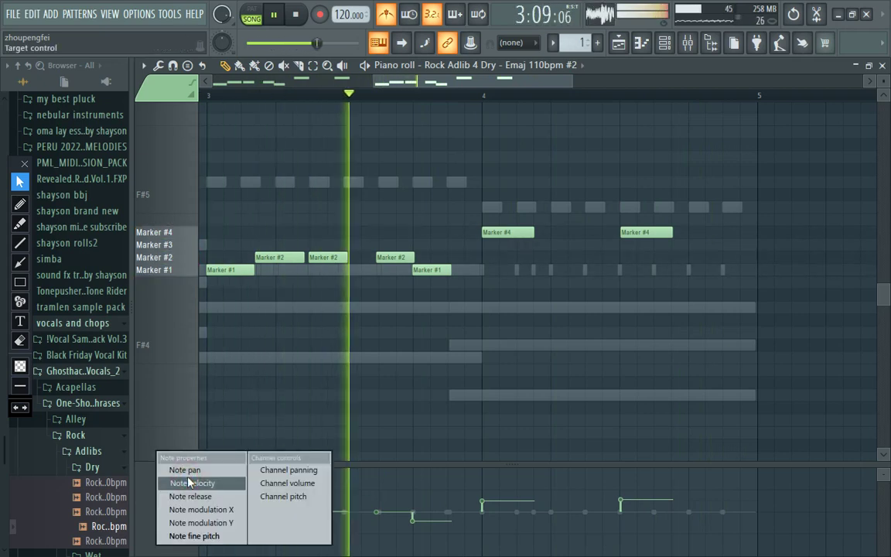
{"action": "left_click", "coordinate": [145, 502]}
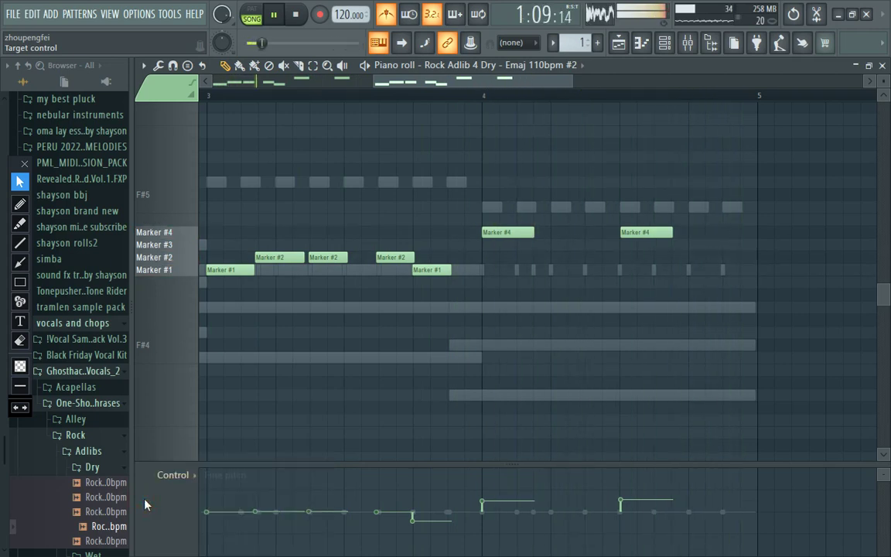
{"action": "key", "text": "alt+r"}
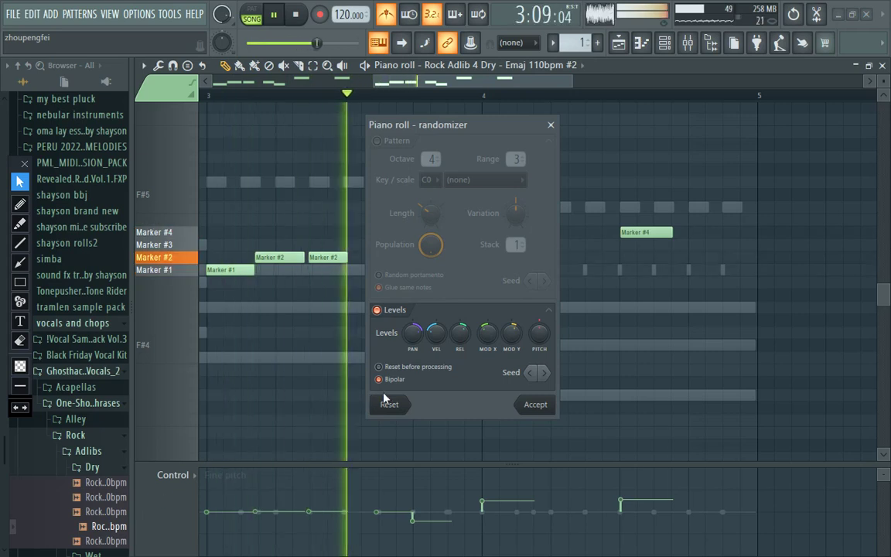
{"action": "left_click_drag", "start_coordinate": [411, 337], "coordinate": [411, 356]}
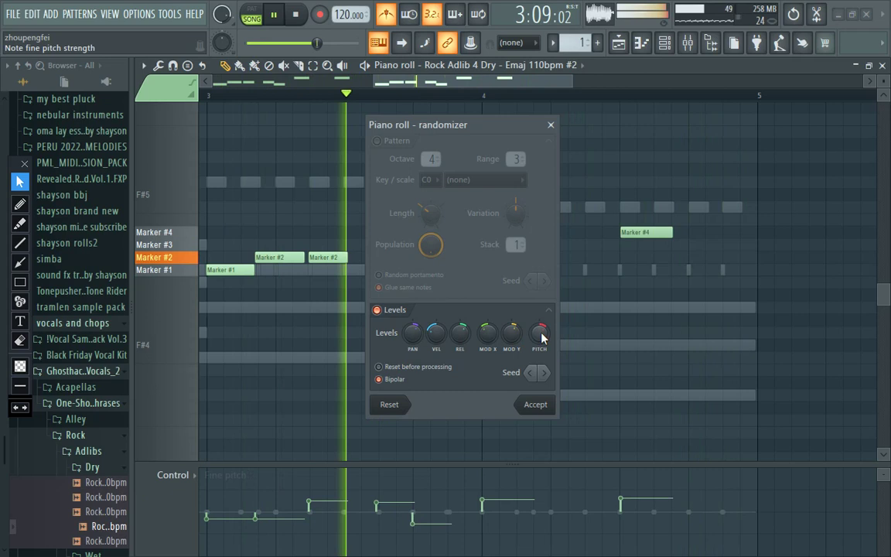
{"action": "scroll", "coordinate": [542, 338], "scroll_direction": "down", "scroll_amount": 4}
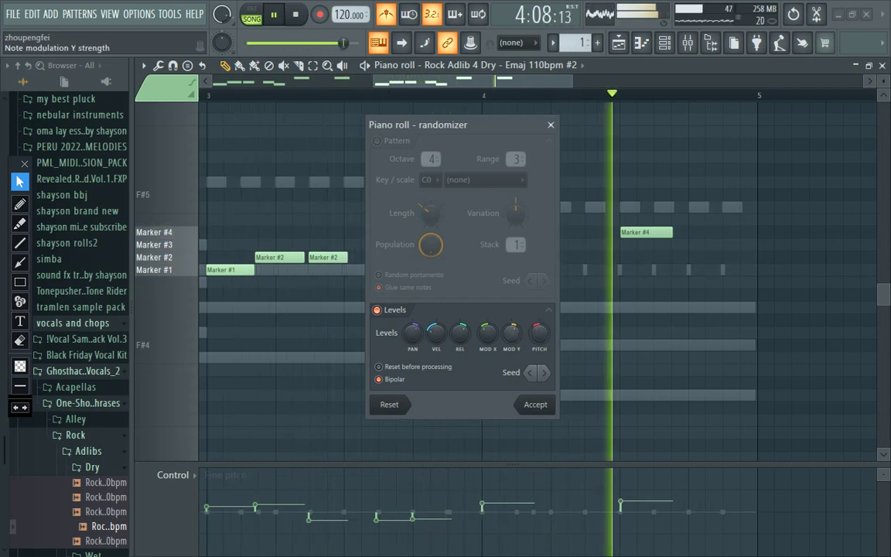
{"action": "scroll", "coordinate": [516, 338], "scroll_direction": "up", "scroll_amount": 4}
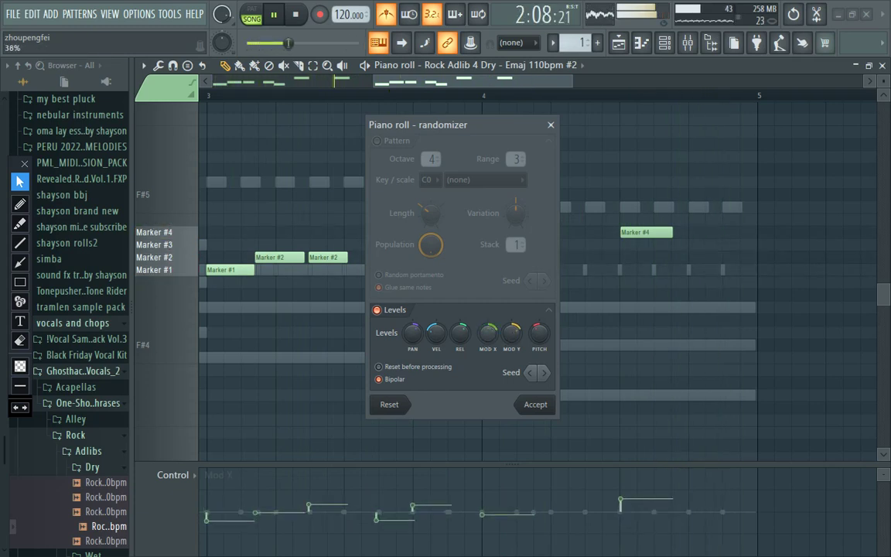
{"action": "left_click_drag", "start_coordinate": [462, 337], "coordinate": [463, 373]}
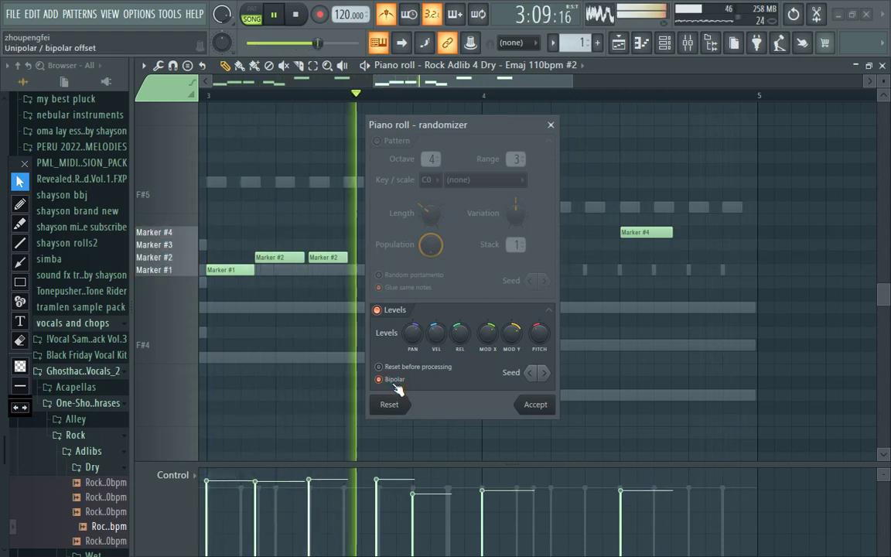
{"action": "left_click", "coordinate": [551, 125]}
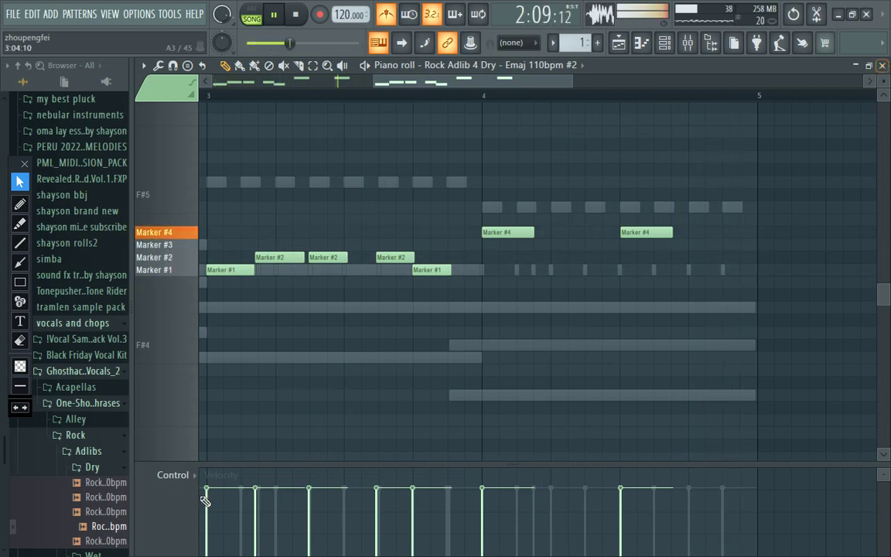
Switch the control lane to channel panning and draw a curve swinging between left and right from bar 1 into bar 4.
{"action": "left_click", "coordinate": [172, 475]}
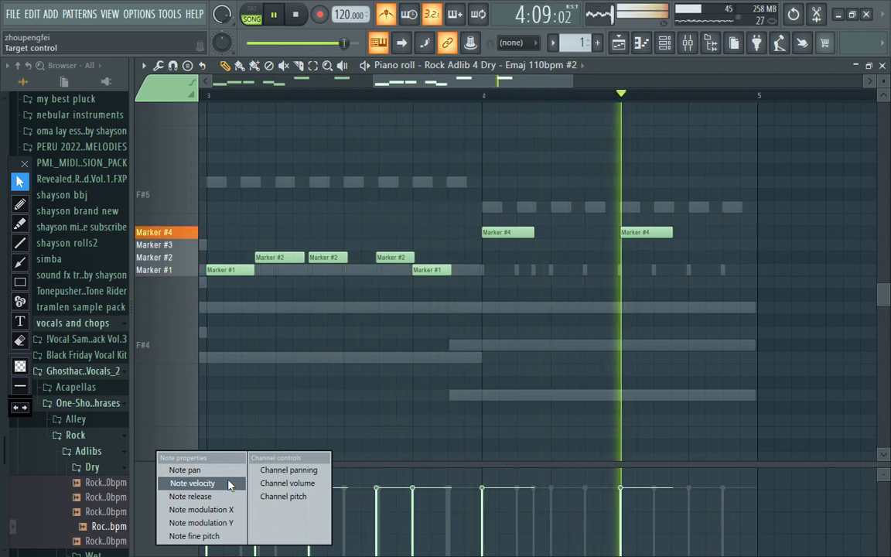
{"action": "left_click", "coordinate": [271, 477]}
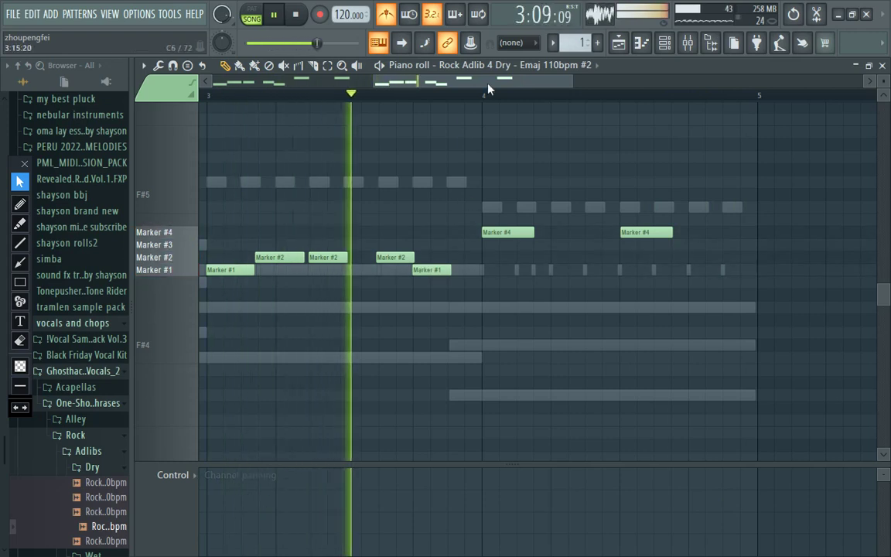
{"action": "left_click_drag", "start_coordinate": [481, 85], "coordinate": [304, 161]}
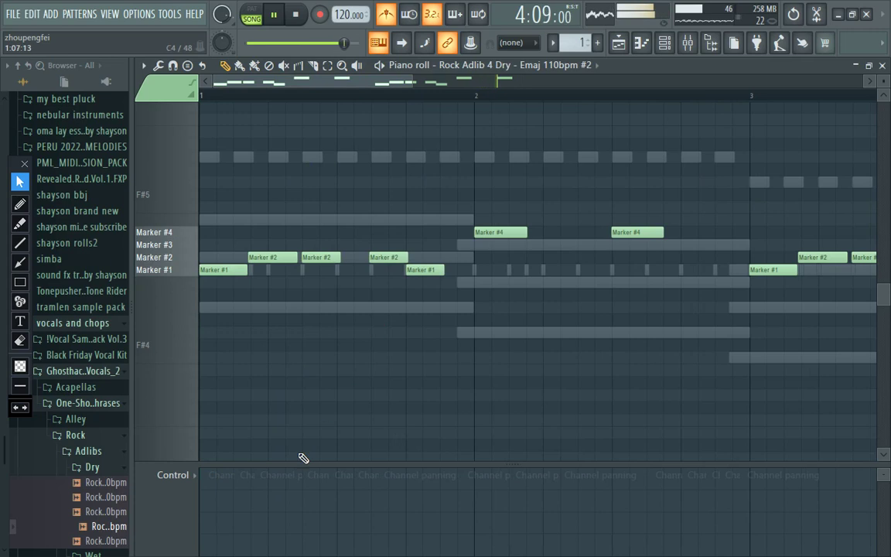
{"action": "left_click", "coordinate": [265, 519]}
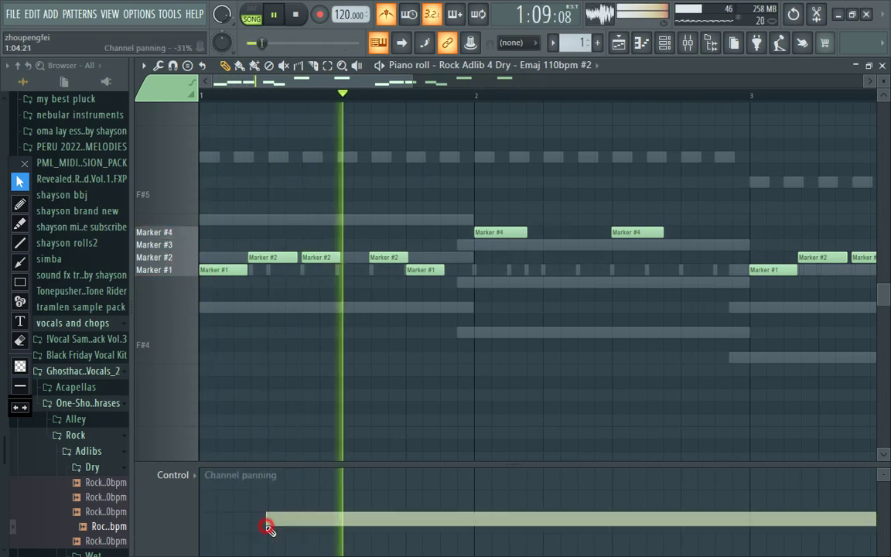
{"action": "key", "text": "space"}
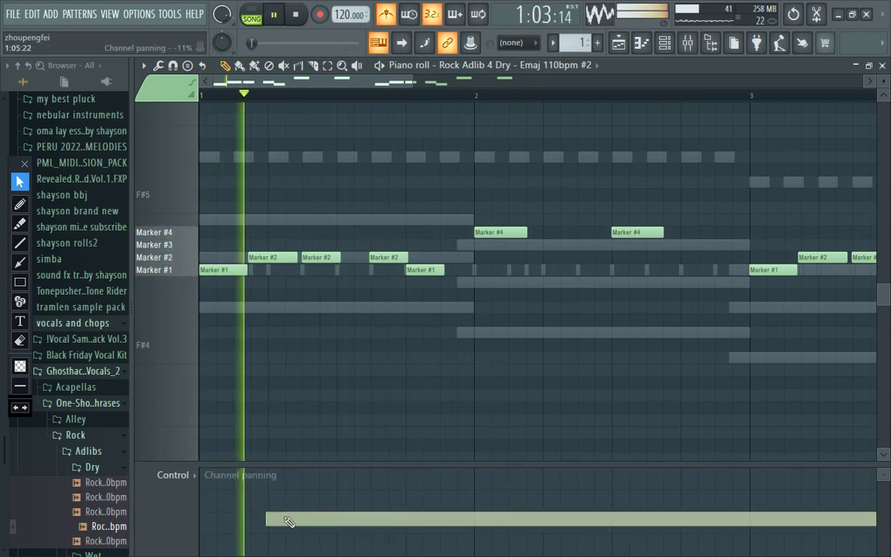
{"action": "mouse_move", "coordinate": [281, 555]}
{"action": "left_mouse_down"}
{"action": "mouse_move", "coordinate": [300, 511]}
{"action": "mouse_move", "coordinate": [166, 529]}
{"action": "left_mouse_up"}
{"action": "key", "text": "space"}
{"action": "key", "text": "space"}
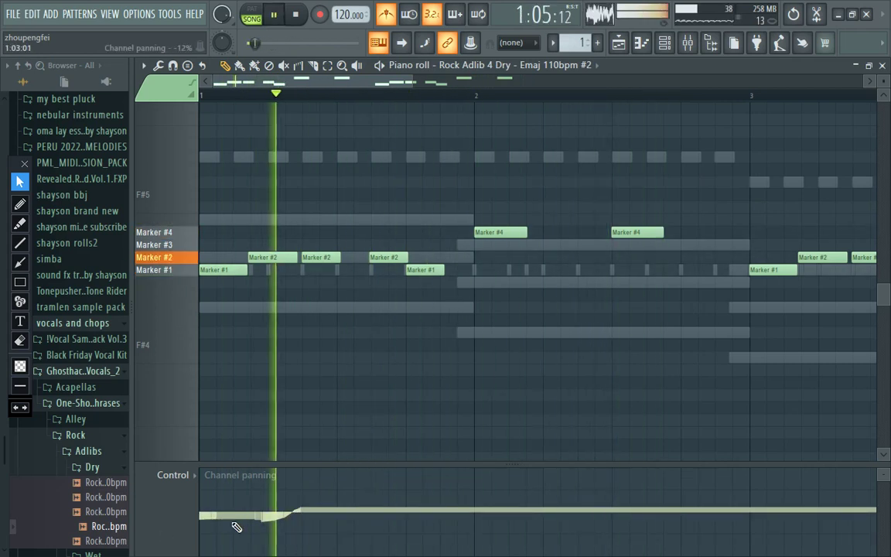
{"action": "mouse_move", "coordinate": [208, 542]}
{"action": "left_mouse_down"}
{"action": "mouse_move", "coordinate": [279, 487]}
{"action": "mouse_move", "coordinate": [491, 537]}
{"action": "mouse_move", "coordinate": [685, 547]}
{"action": "mouse_move", "coordinate": [804, 469]}
{"action": "mouse_move", "coordinate": [874, 520]}
{"action": "mouse_move", "coordinate": [888, 555]}
{"action": "mouse_move", "coordinate": [864, 478]}
{"action": "left_mouse_up"}
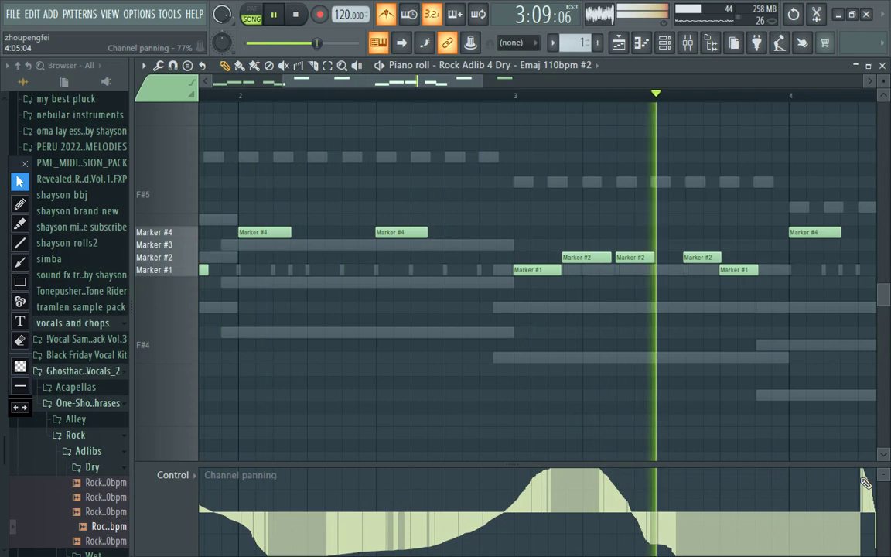
Redraw the channel panning near centre in early bar 3 with wider swings into bar 4, and close the piano roll.
{"action": "left_click", "coordinate": [558, 506]}
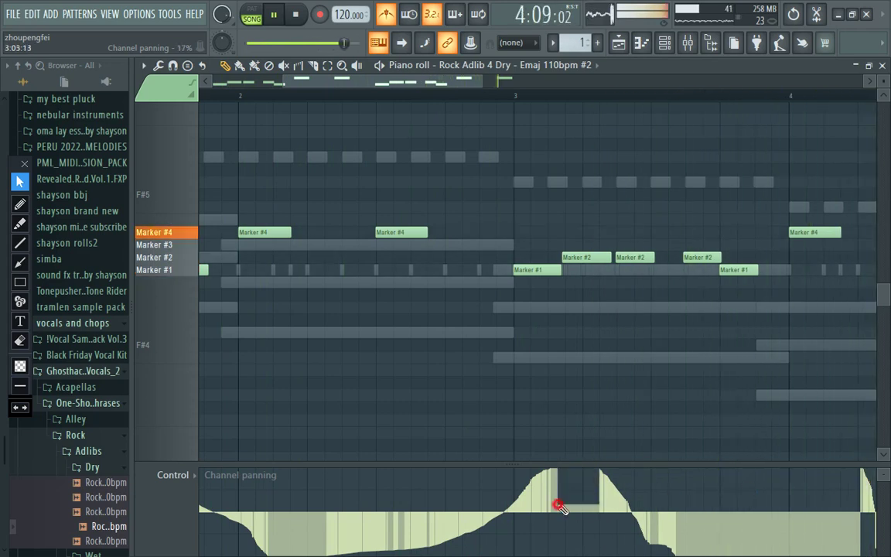
{"action": "left_click", "coordinate": [540, 507]}
{"action": "mouse_move", "coordinate": [529, 517]}
{"action": "left_mouse_down"}
{"action": "mouse_move", "coordinate": [574, 522]}
{"action": "mouse_move", "coordinate": [637, 509]}
{"action": "left_mouse_up"}
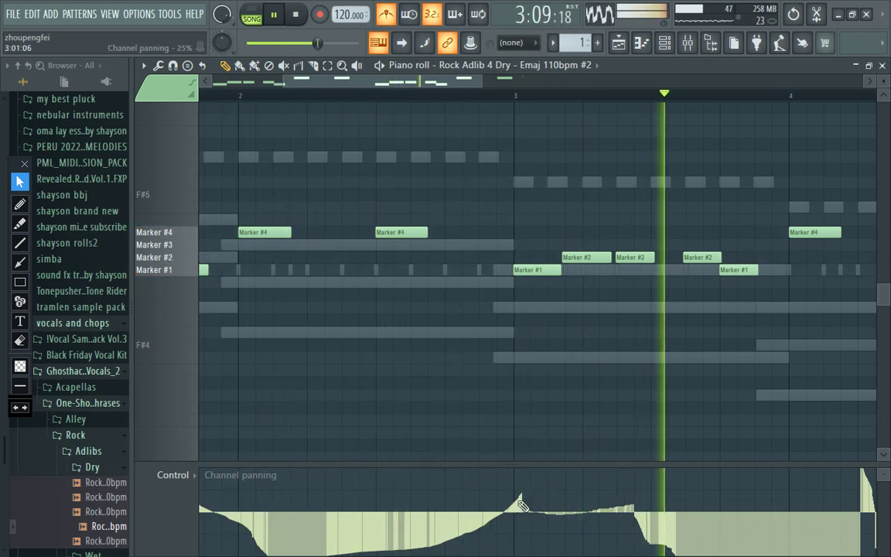
{"action": "mouse_move", "coordinate": [652, 500]}
{"action": "left_mouse_down"}
{"action": "mouse_move", "coordinate": [654, 470]}
{"action": "mouse_move", "coordinate": [727, 511]}
{"action": "mouse_move", "coordinate": [734, 555]}
{"action": "mouse_move", "coordinate": [781, 546]}
{"action": "mouse_move", "coordinate": [792, 472]}
{"action": "mouse_move", "coordinate": [794, 512]}
{"action": "left_mouse_up"}
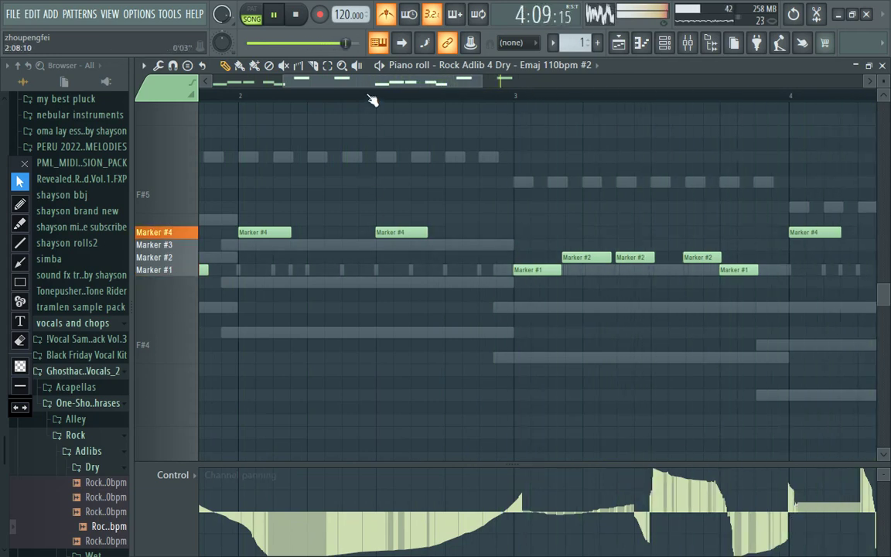
{"action": "left_click_drag", "start_coordinate": [382, 83], "coordinate": [467, 127]}
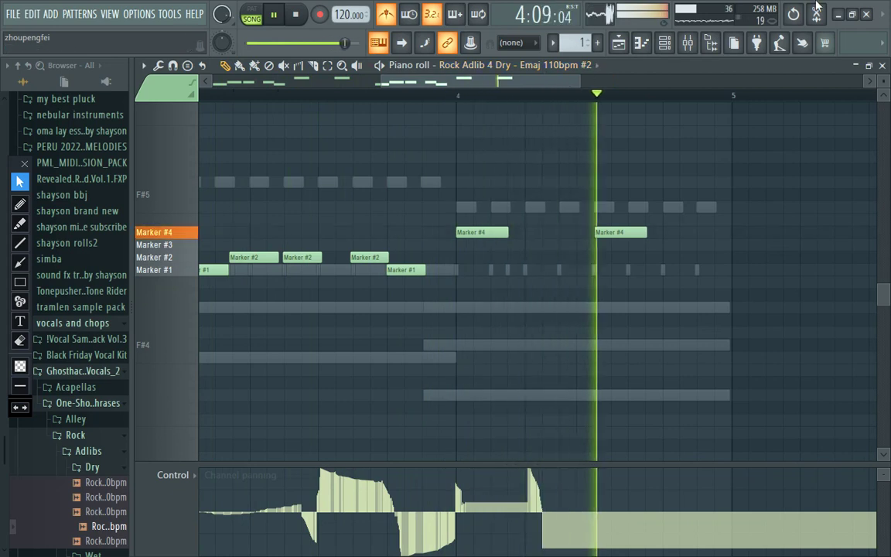
{"action": "left_click", "coordinate": [882, 65]}
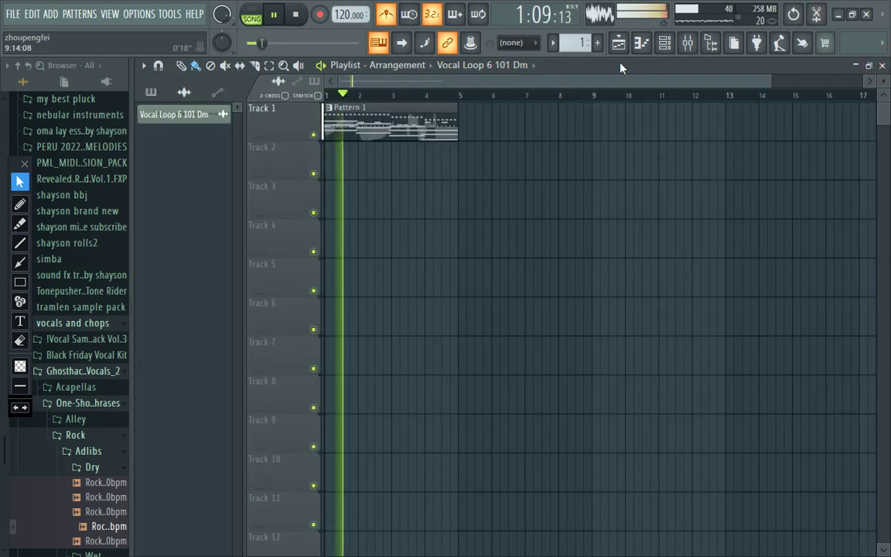
Adjust the panning of the second Rock Adlib channel in the channel rack, stop playback and close the rack.
{"action": "left_click", "coordinate": [664, 42]}
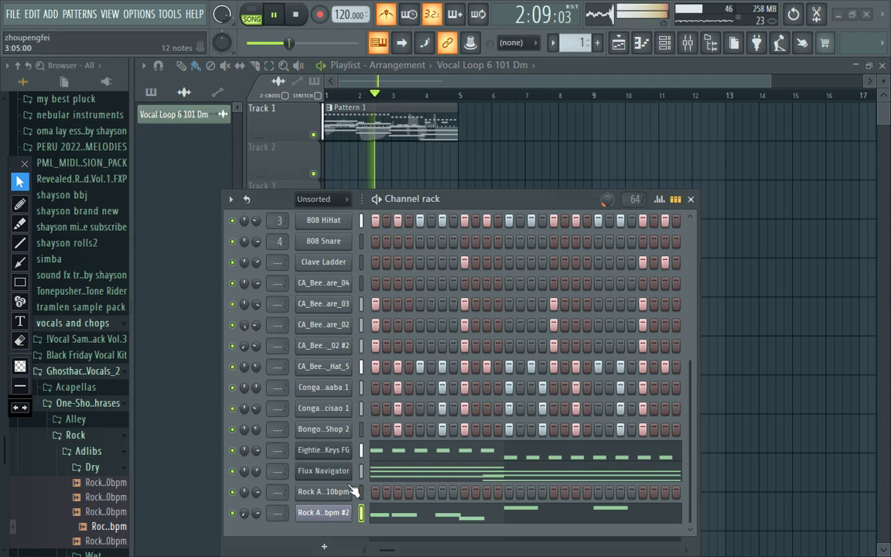
{"action": "mouse_move", "coordinate": [244, 513]}
{"action": "left_mouse_down"}
{"action": "mouse_move", "coordinate": [244, 522]}
{"action": "mouse_move", "coordinate": [257, 519]}
{"action": "left_mouse_up"}
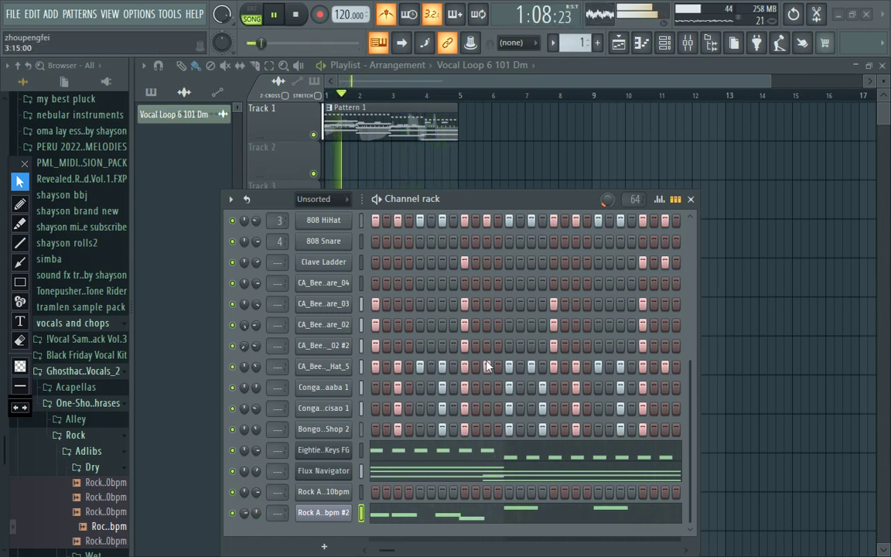
{"action": "key", "text": "space"}
{"action": "left_click", "coordinate": [693, 200]}
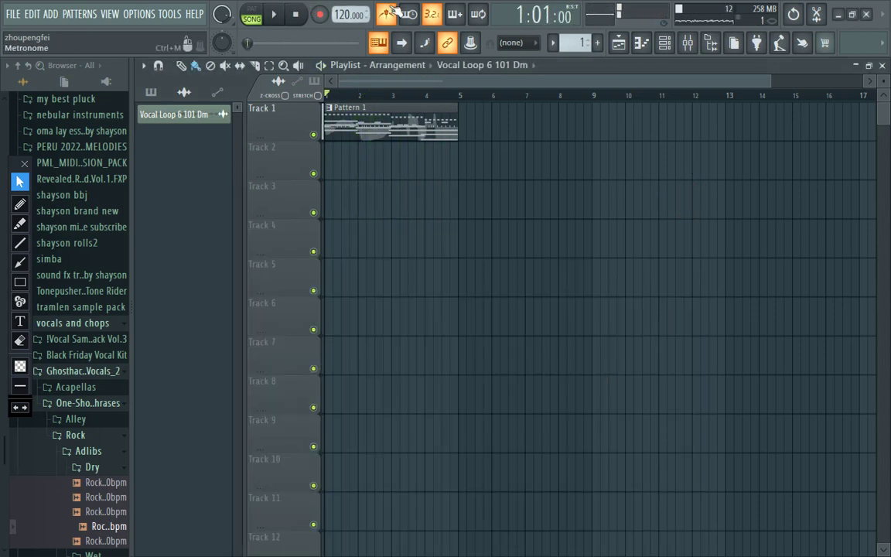
Write the on-screen note "thats it basically the beat is available its done if u what it emsil me with sime cash" over the playlist.
{"action": "left_click", "coordinate": [18, 321]}
{"action": "left_click", "coordinate": [282, 294]}
{"action": "type", "text": "tha"}
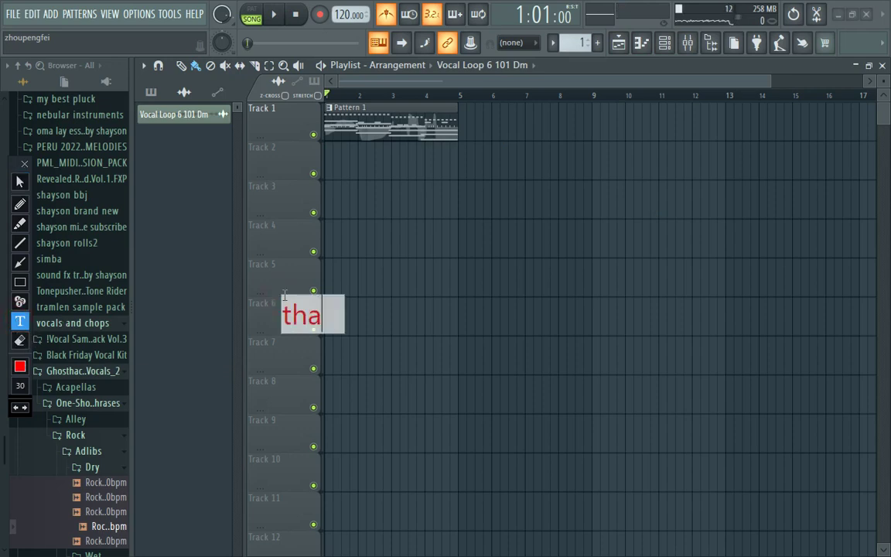
{"action": "type", "text": "ts it ba"}
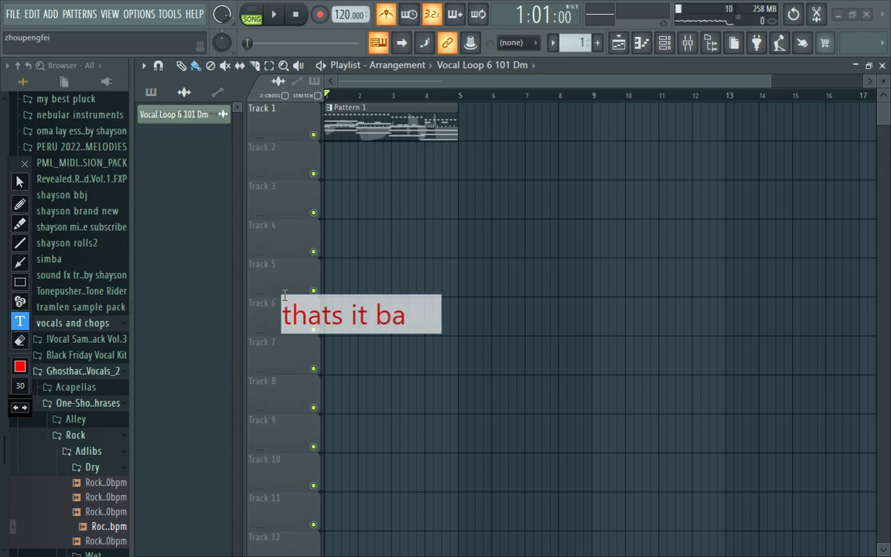
{"action": "type", "text": "sical"}
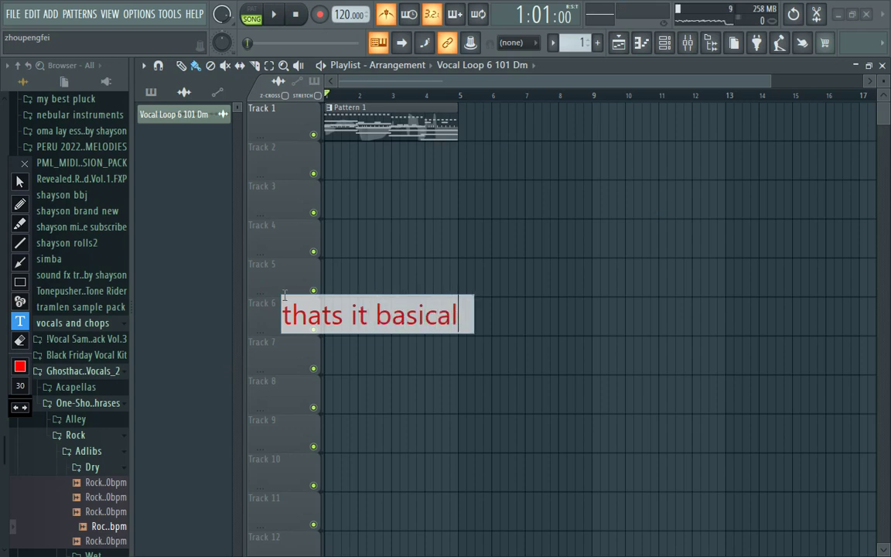
{"action": "type", "text": "ly"}
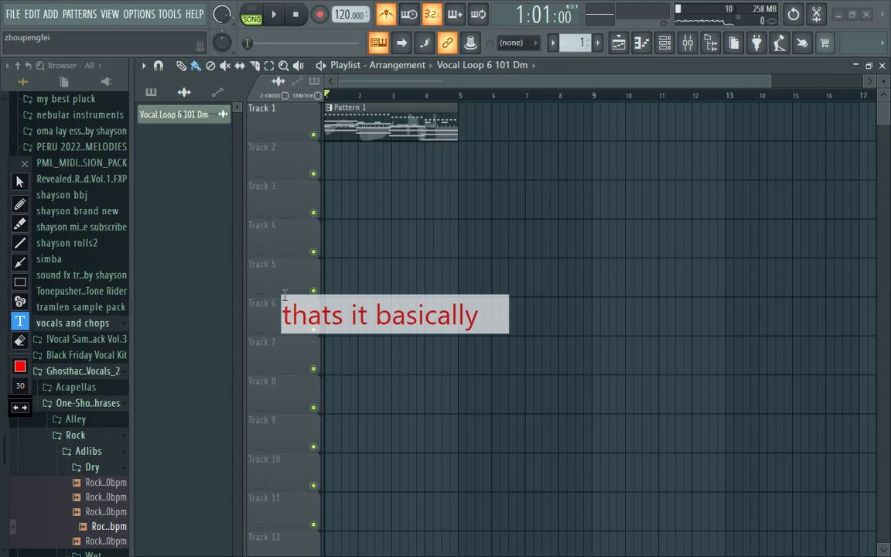
{"action": "type", "text": " the beat"}
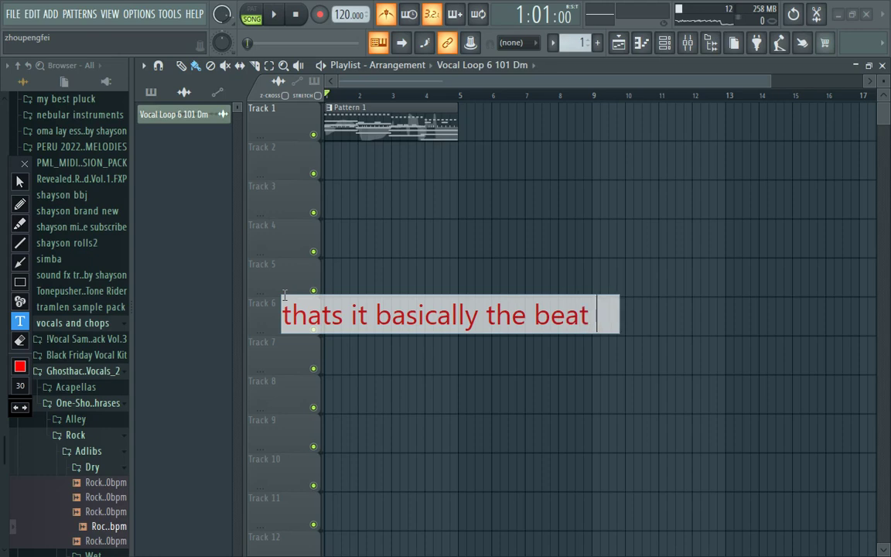
{"action": "type", "text": " is a"}
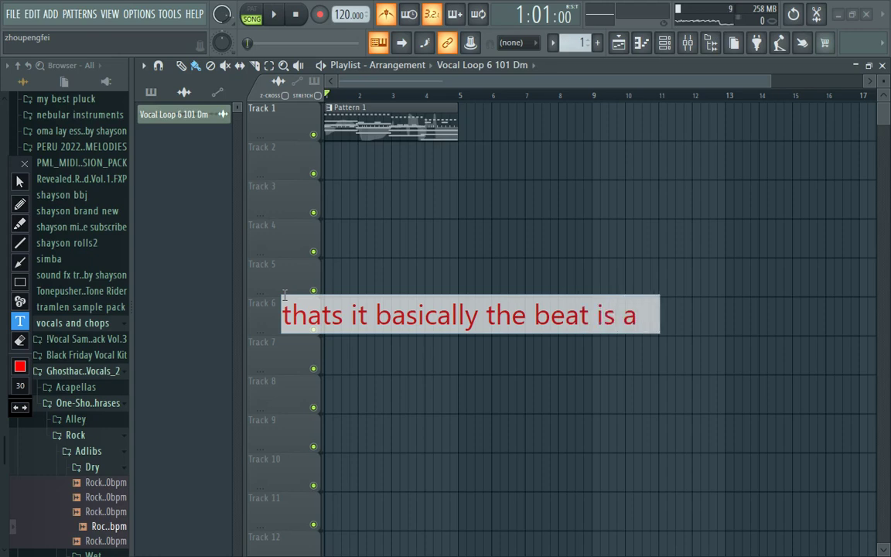
{"action": "type", "text": "vai"}
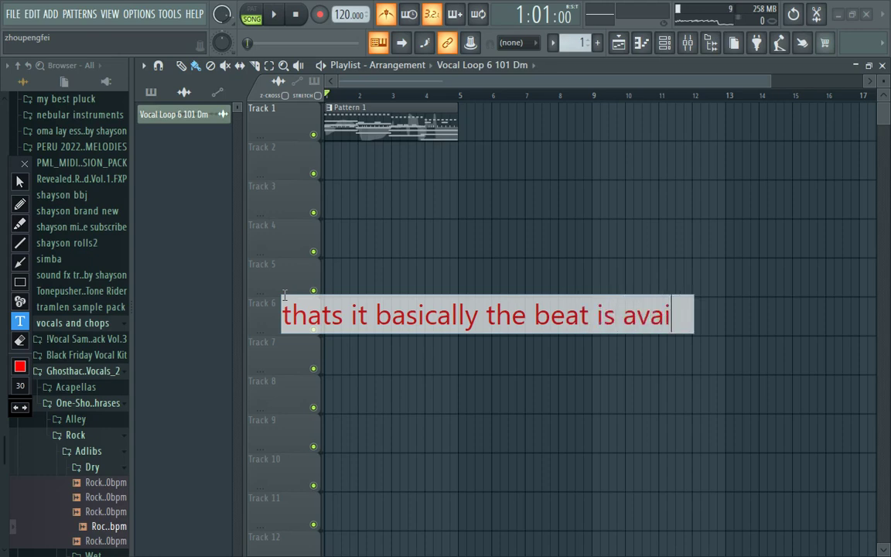
{"action": "type", "text": "lable its don"}
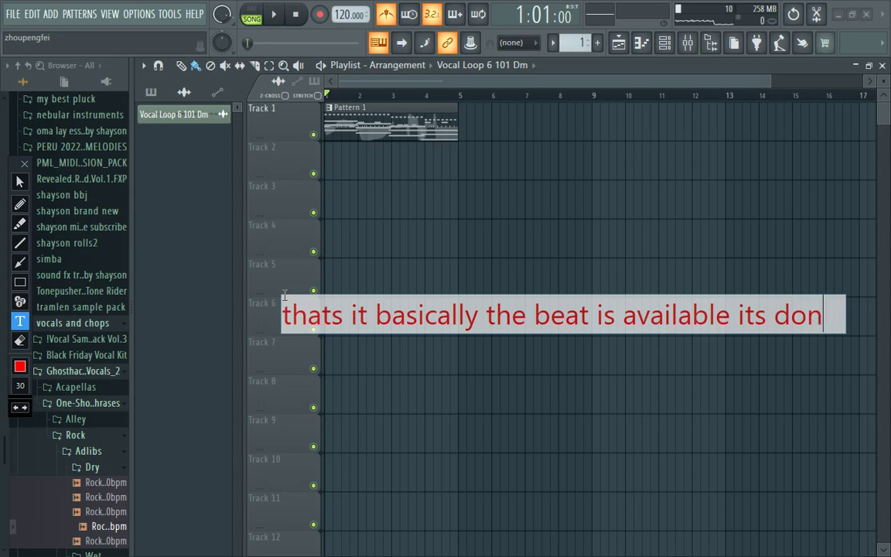
{"action": "type", "text": "e if "}
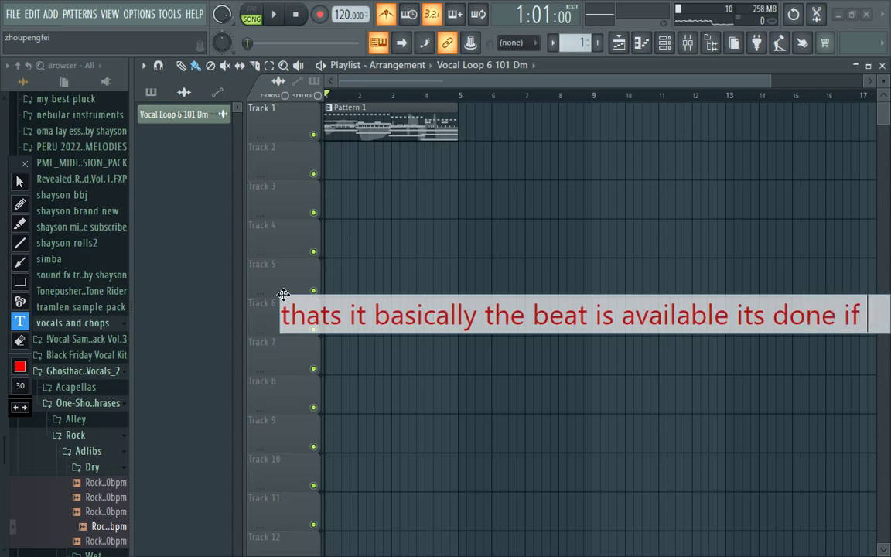
{"action": "type", "text": "u wha"}
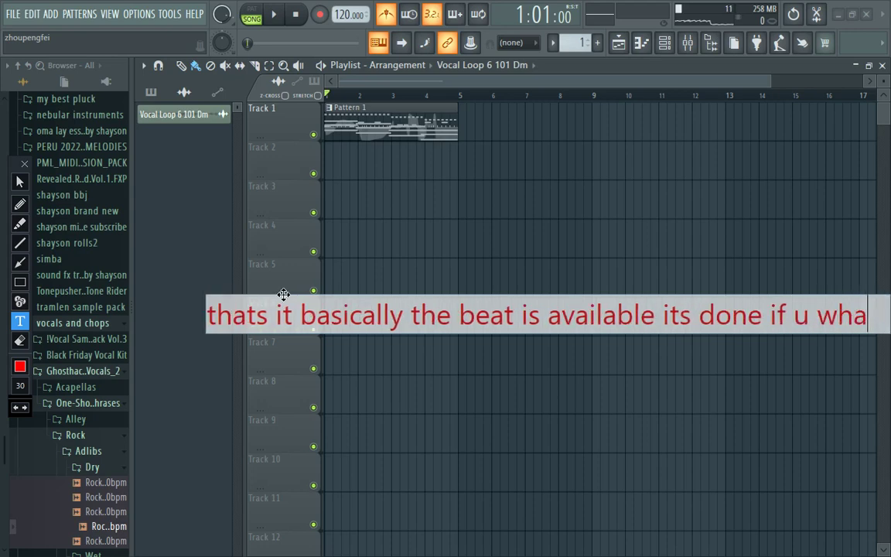
{"action": "type", "text": "t it "}
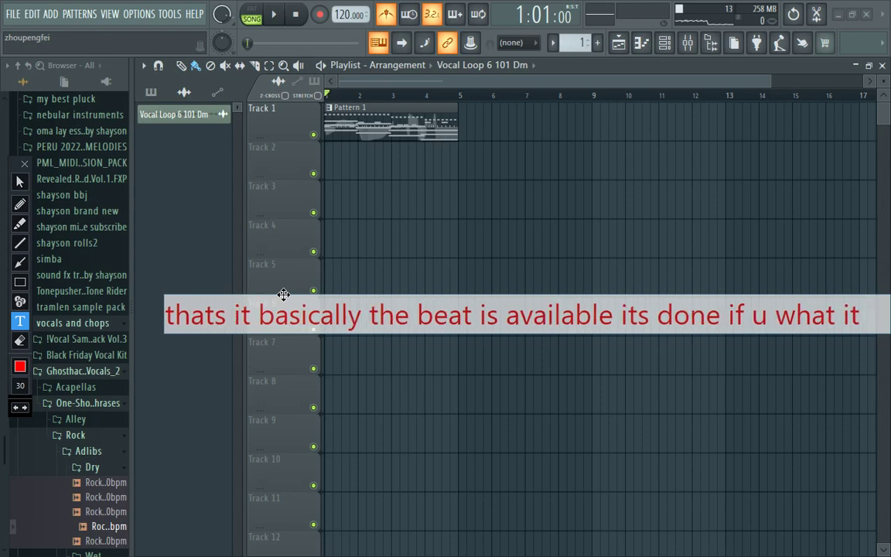
{"action": "type", "text": "c"}
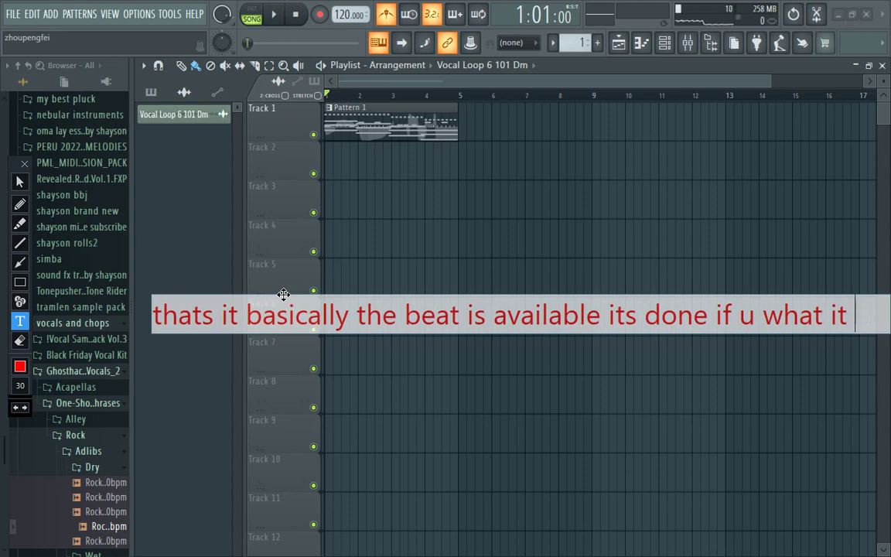
{"action": "type", "text": "emsil me"}
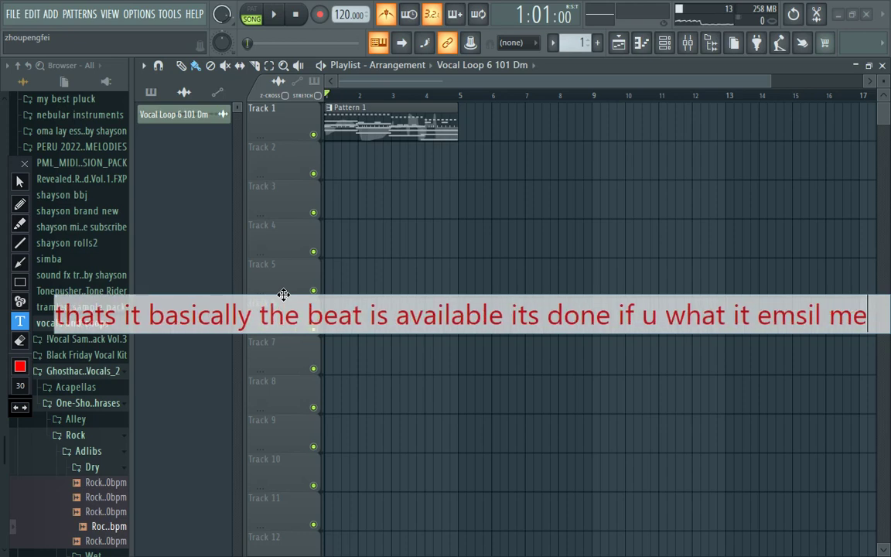
{"action": "type", "text": " wi"}
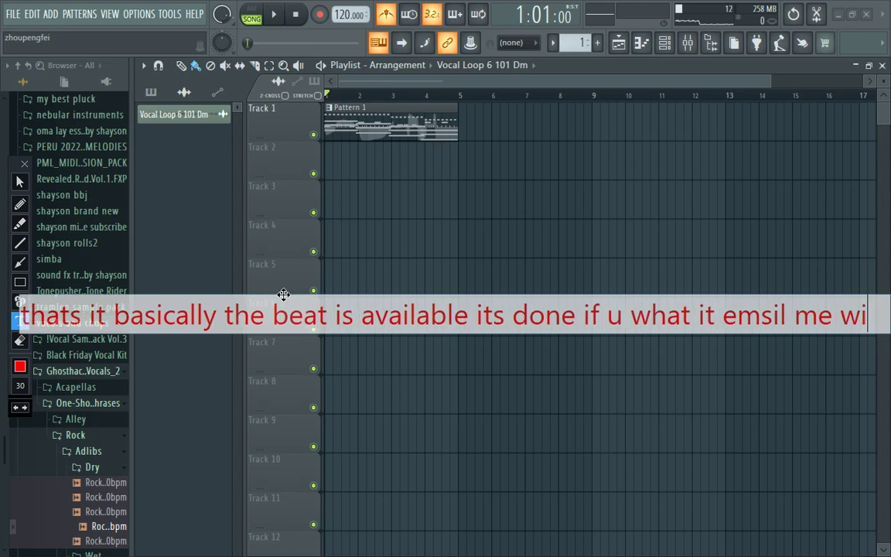
{"action": "type", "text": "th"}
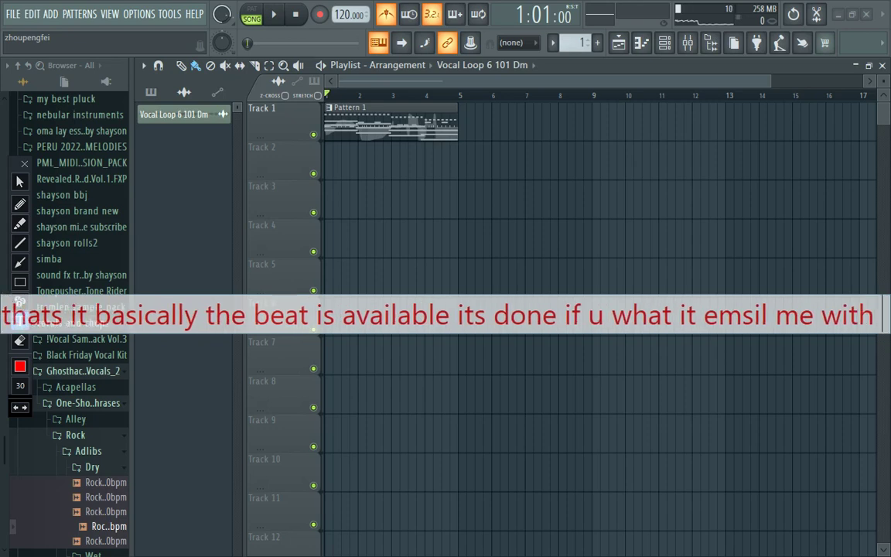
{"action": "type", "text": " sime cash"}
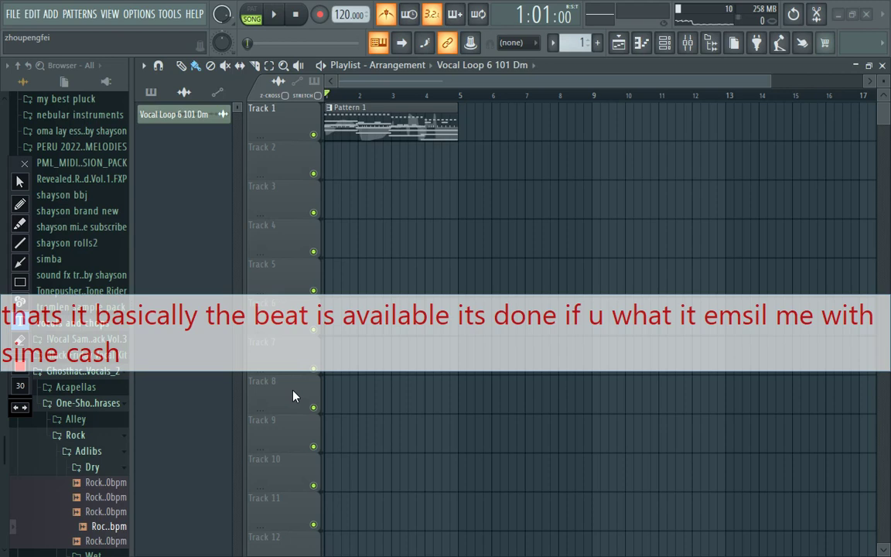
{"action": "left_click", "coordinate": [221, 438]}
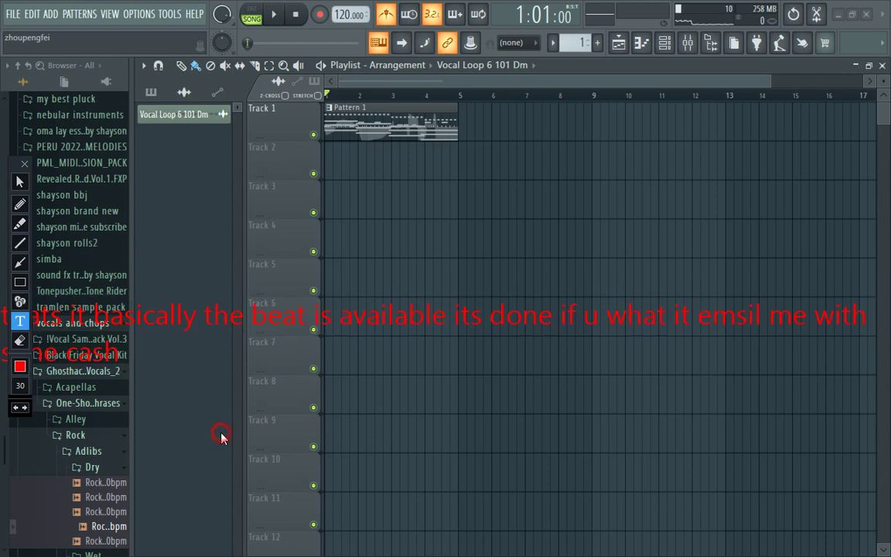
Erase the on-screen text note and close the annotation tools.
{"action": "left_click", "coordinate": [20, 344]}
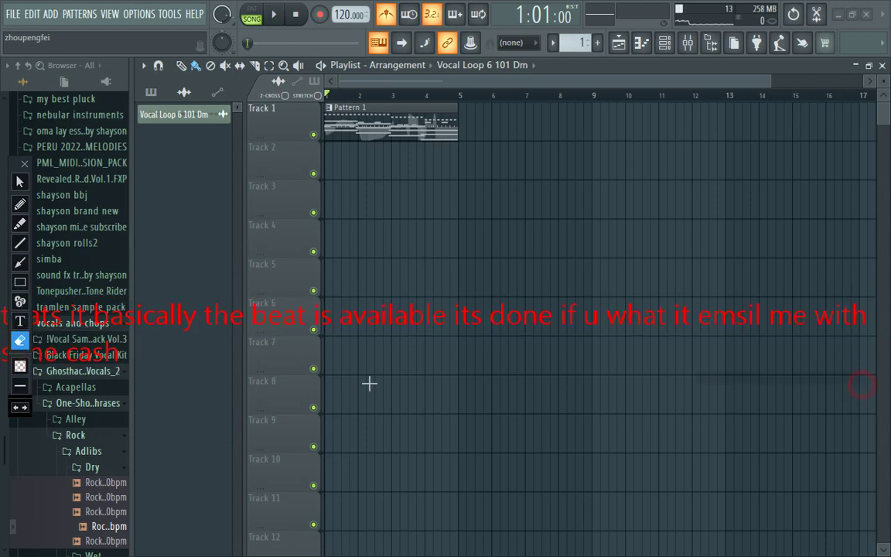
{"action": "left_click_drag", "start_coordinate": [862, 384], "coordinate": [2, 254]}
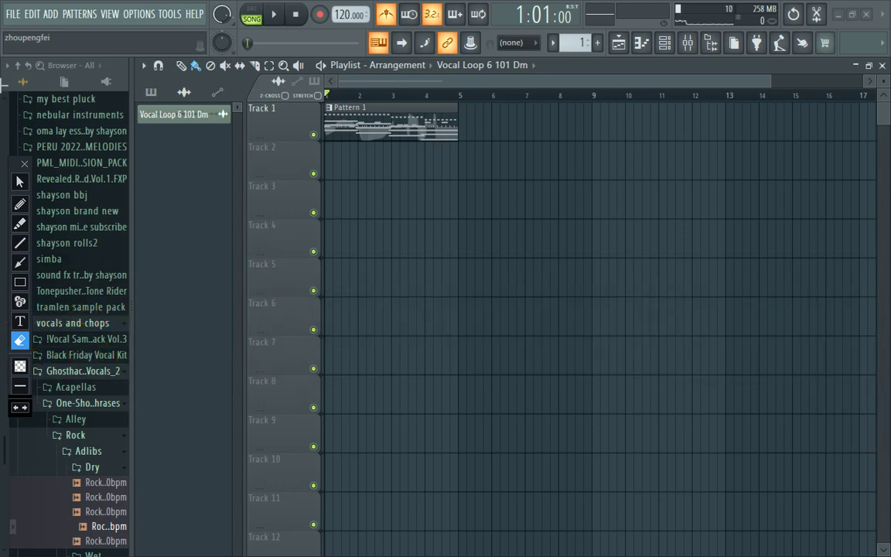
{"action": "left_click", "coordinate": [19, 182]}
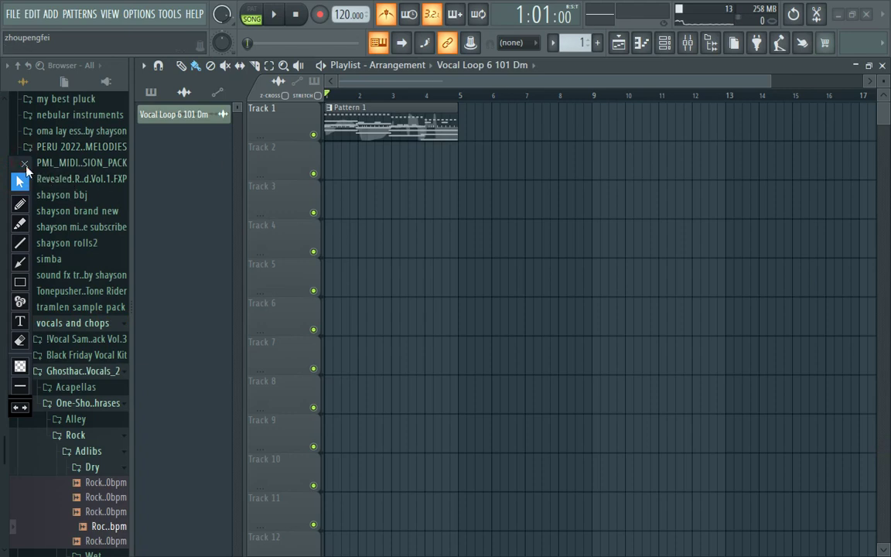
{"action": "left_click", "coordinate": [25, 164]}
Show the patterns in the playlist picker and split Pattern 1 by channel.
{"action": "left_click", "coordinate": [151, 93]}
{"action": "right_click", "coordinate": [187, 114]}
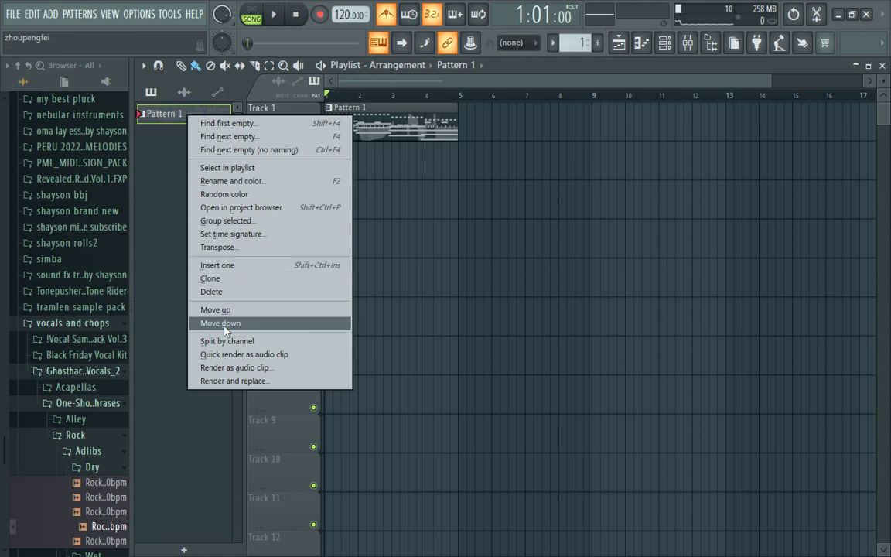
{"action": "left_click", "coordinate": [221, 167]}
{"action": "right_click", "coordinate": [210, 121]}
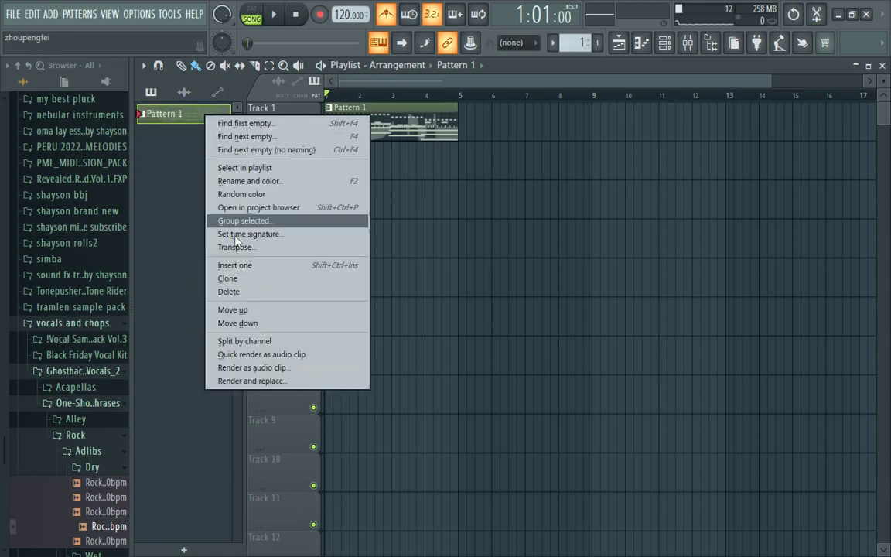
{"action": "left_click", "coordinate": [259, 341]}
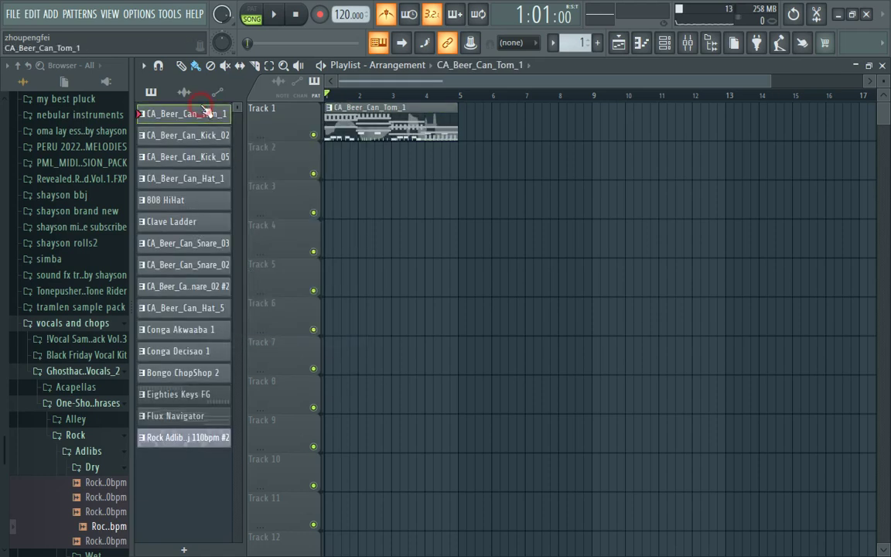
Select all the split patterns from CA_Beer_Can_Tom_1 through Rock Adlib 4 Dry #2 and give them random colors.
{"action": "left_click", "coordinate": [188, 443]}
{"action": "right_click", "coordinate": [186, 445]}
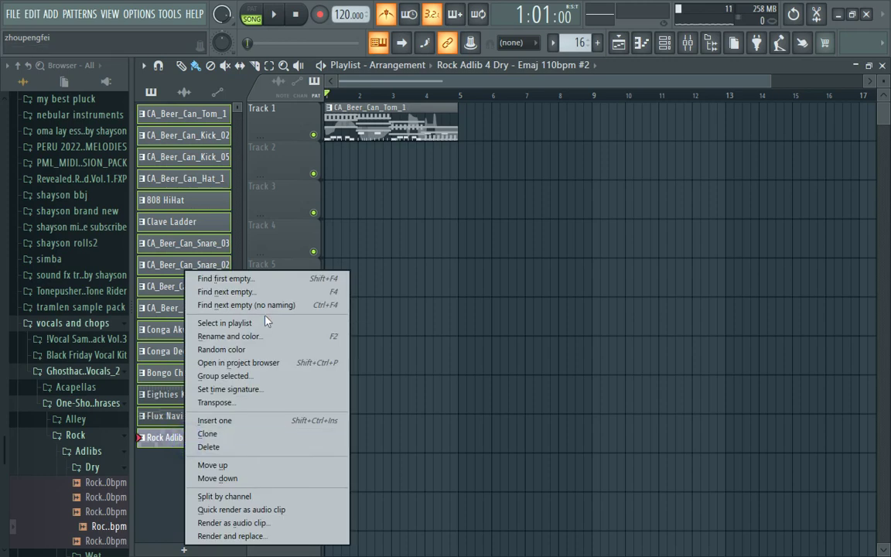
{"action": "left_click", "coordinate": [255, 350]}
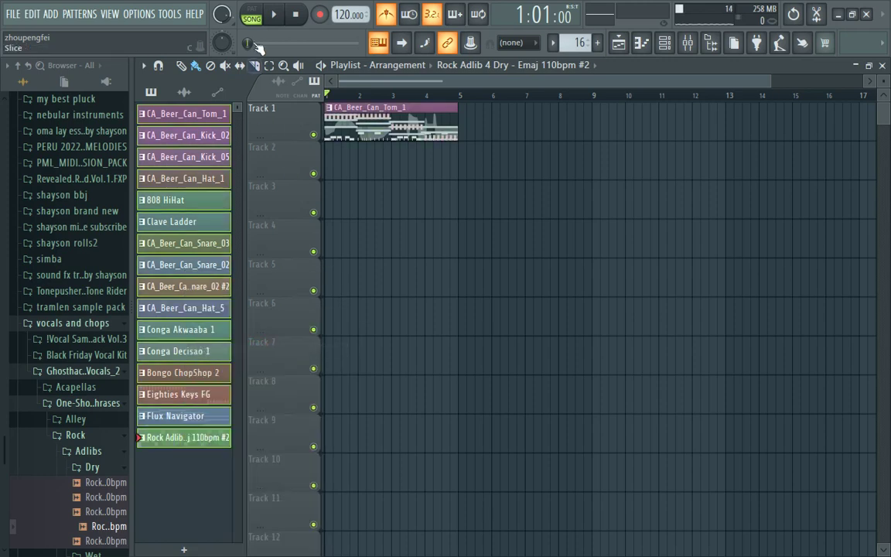
Switch playback to pattern mode and audition the CA_Beer_Can_Tom_1 pattern.
{"action": "left_click", "coordinate": [178, 116]}
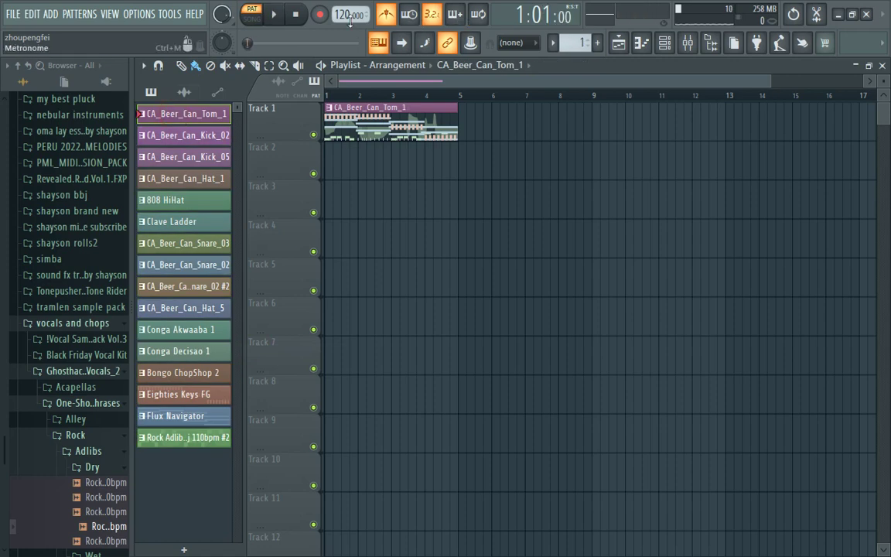
{"action": "key", "text": "space"}
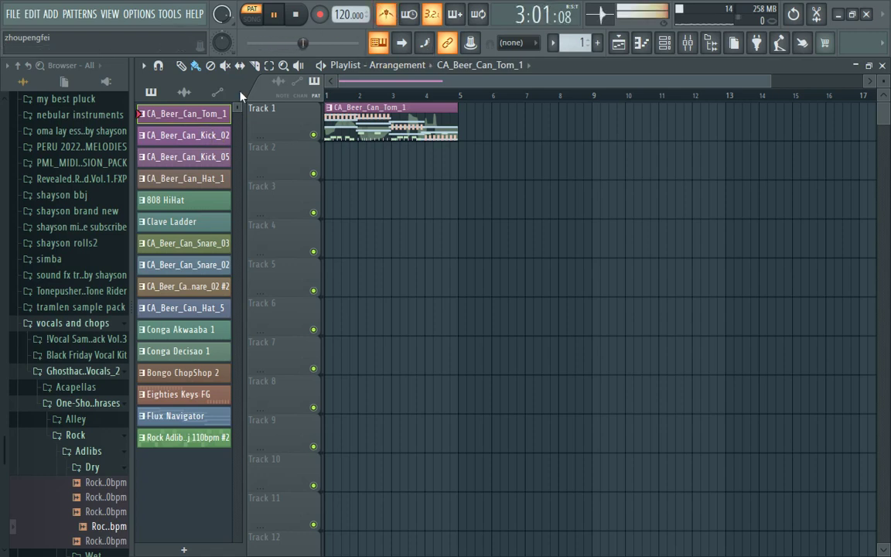
{"action": "key", "text": "space"}
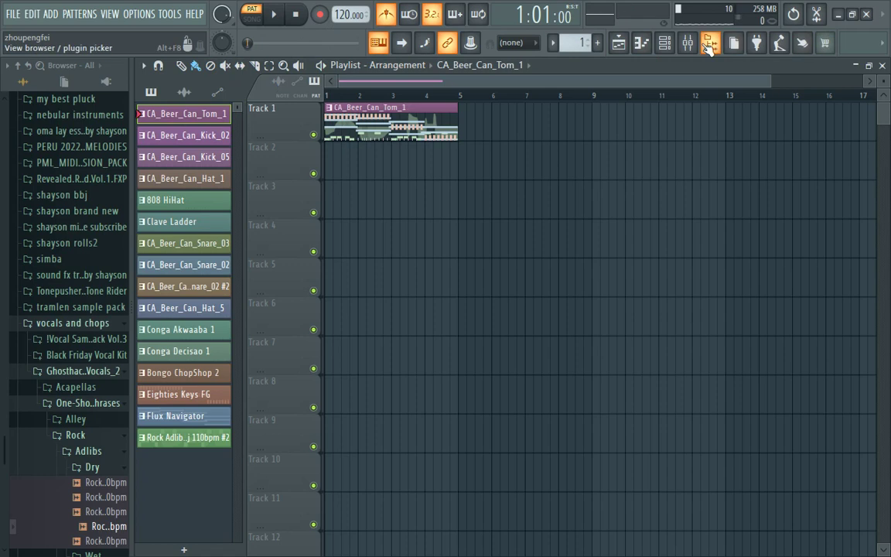
{"action": "left_click", "coordinate": [665, 43]}
{"action": "key", "text": "space"}
{"action": "left_click", "coordinate": [668, 45]}
{"action": "key", "text": "space"}
Audition the split patterns from CA_Beer_Can_Kick_02 through Clave Ladder and show the channel rack beside the pattern list.
{"action": "left_click", "coordinate": [207, 137]}
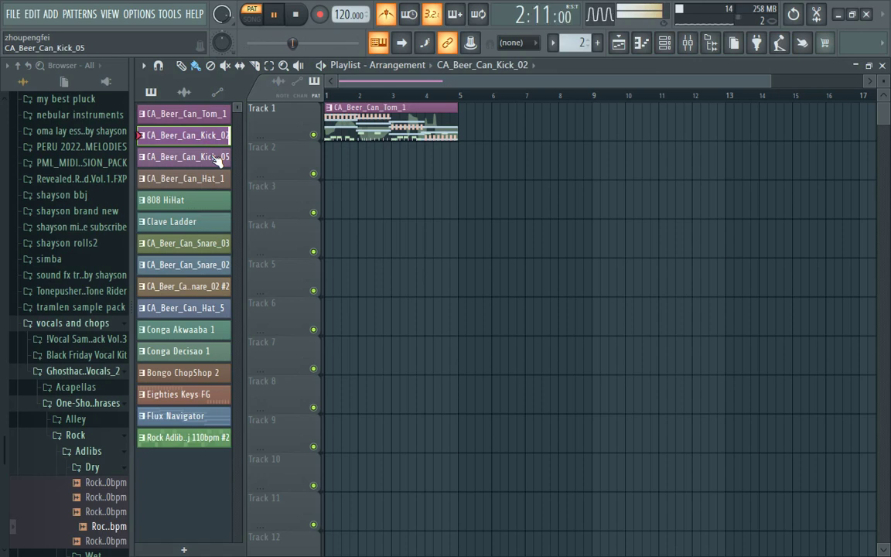
{"action": "left_click", "coordinate": [218, 157]}
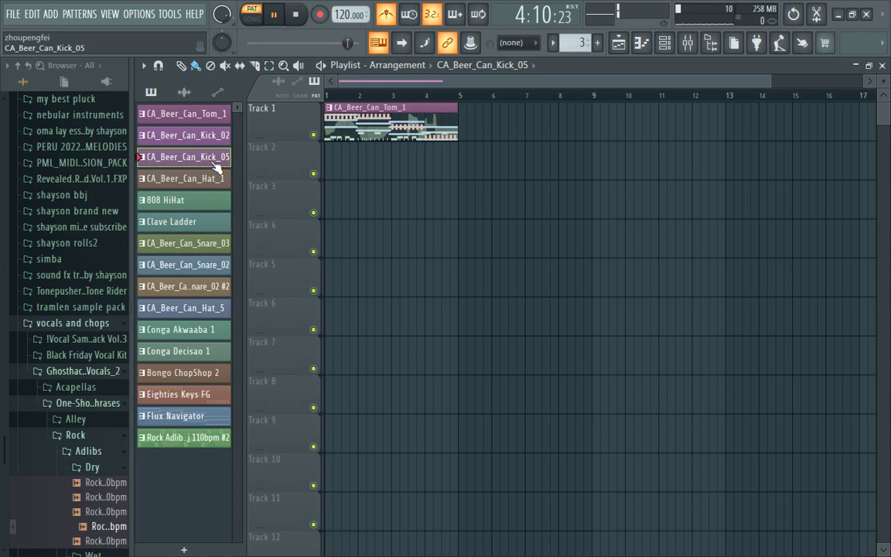
{"action": "left_click", "coordinate": [211, 179]}
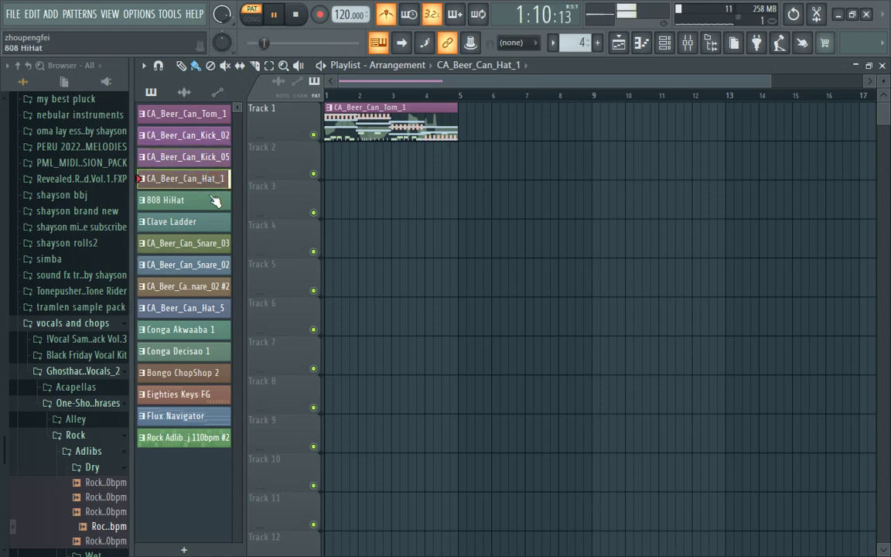
{"action": "left_click", "coordinate": [211, 199]}
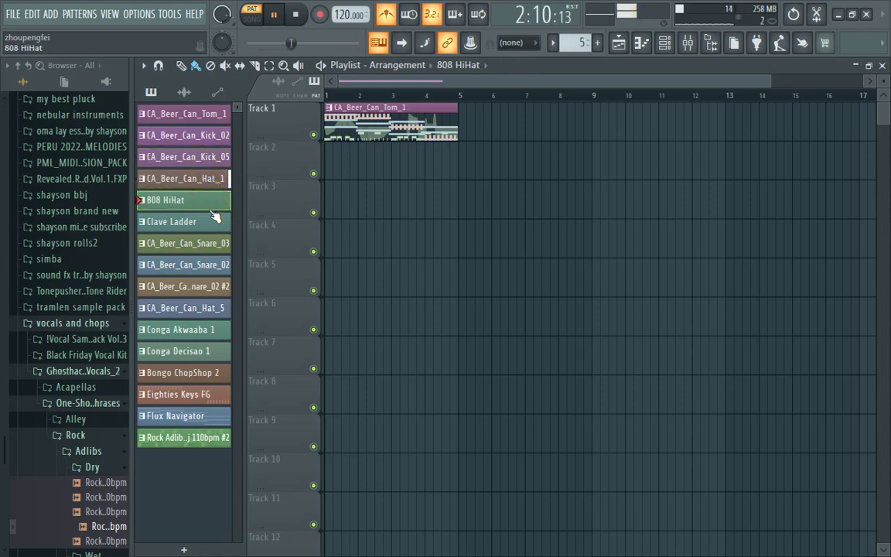
{"action": "left_click", "coordinate": [212, 224]}
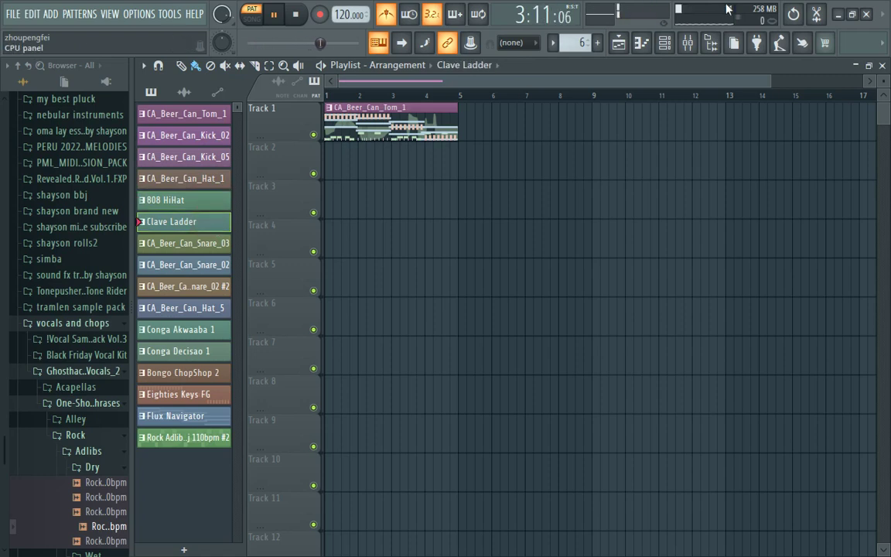
{"action": "left_click", "coordinate": [665, 43]}
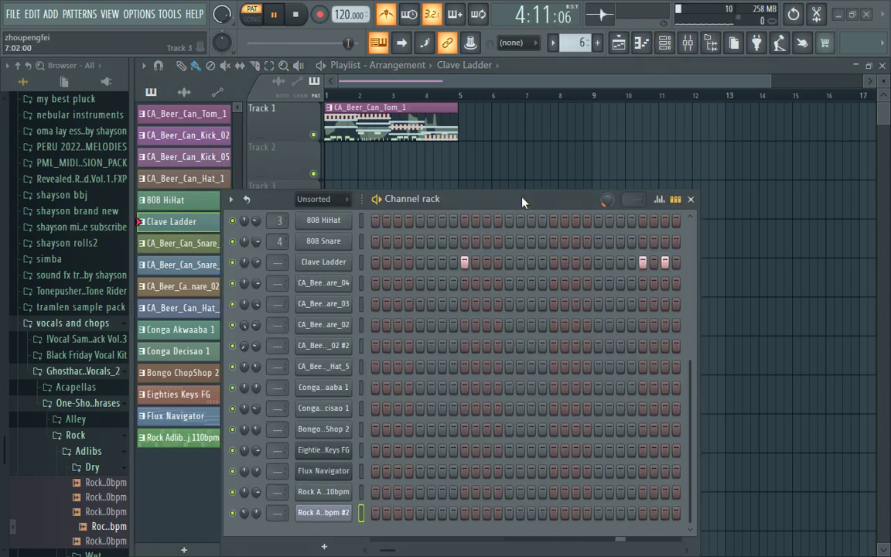
{"action": "left_click_drag", "start_coordinate": [526, 199], "coordinate": [633, 139]}
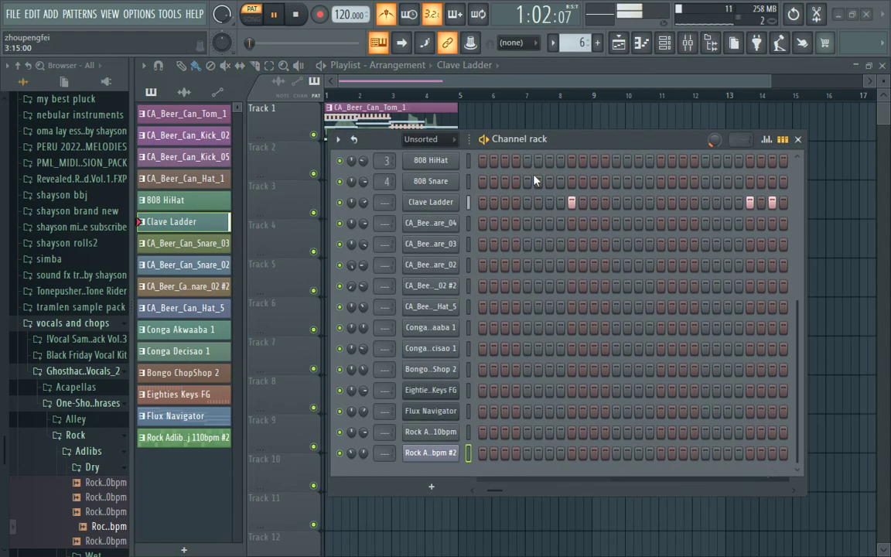
Audition the split drum patterns one by one from CA_Beer_Can_Snare_03 through Bongo ChopShop 2.
{"action": "left_click", "coordinate": [206, 250]}
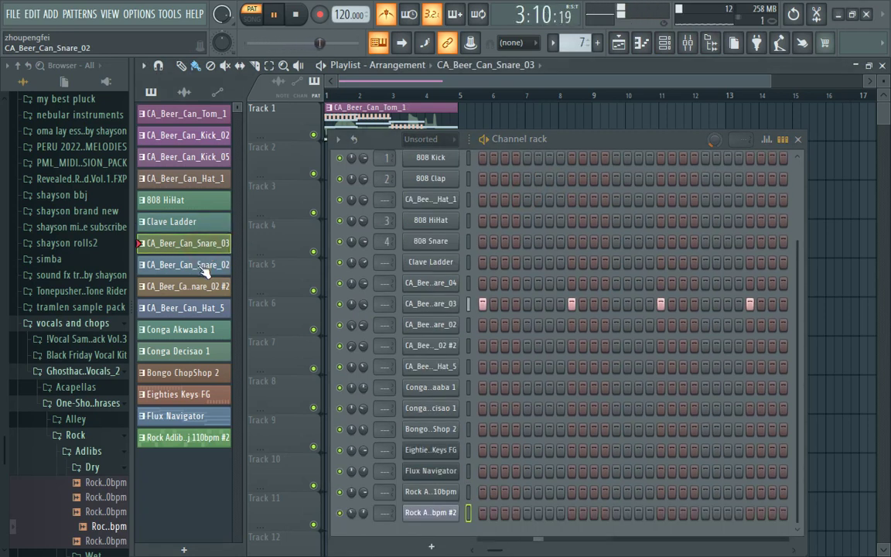
{"action": "left_click", "coordinate": [205, 267]}
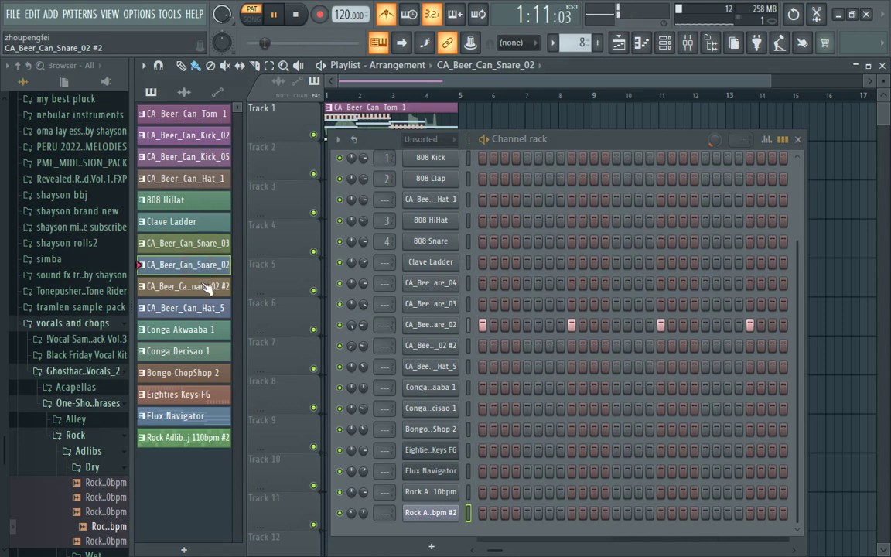
{"action": "left_click", "coordinate": [208, 288]}
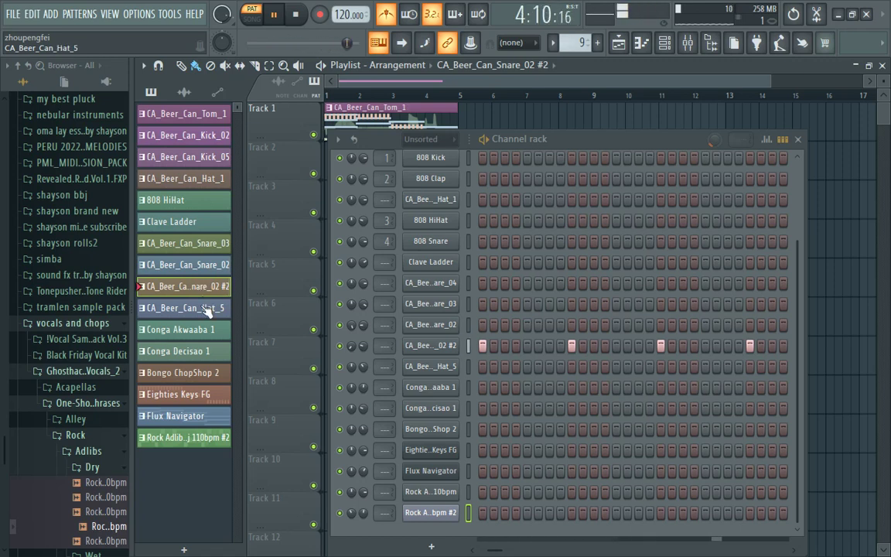
{"action": "left_click", "coordinate": [205, 309]}
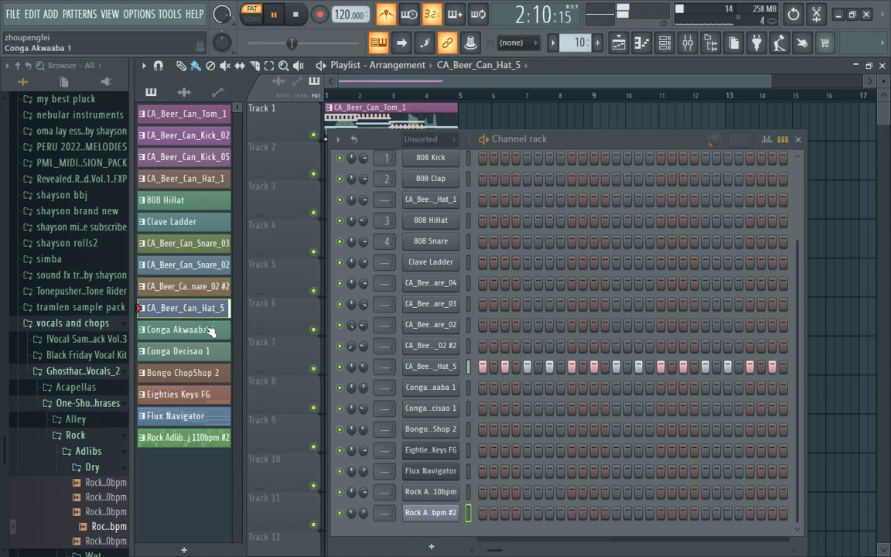
{"action": "left_click", "coordinate": [207, 329]}
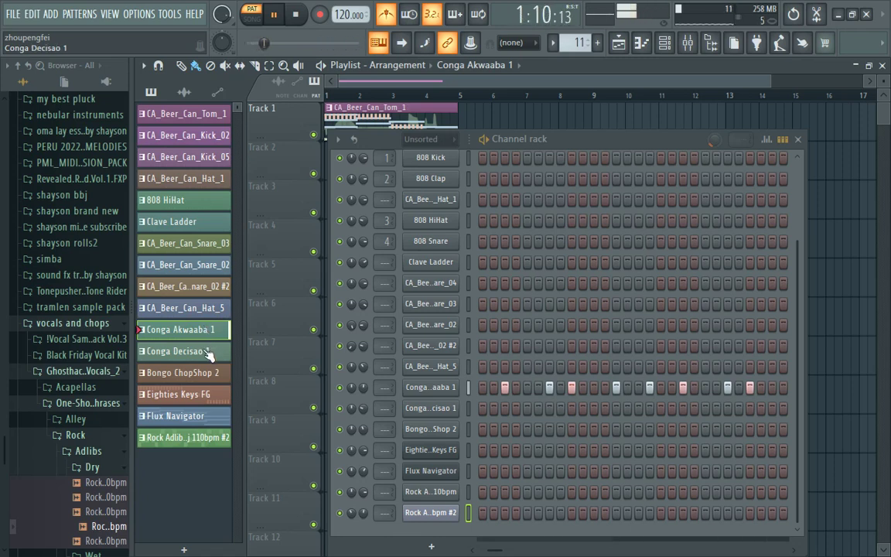
{"action": "left_click", "coordinate": [207, 351]}
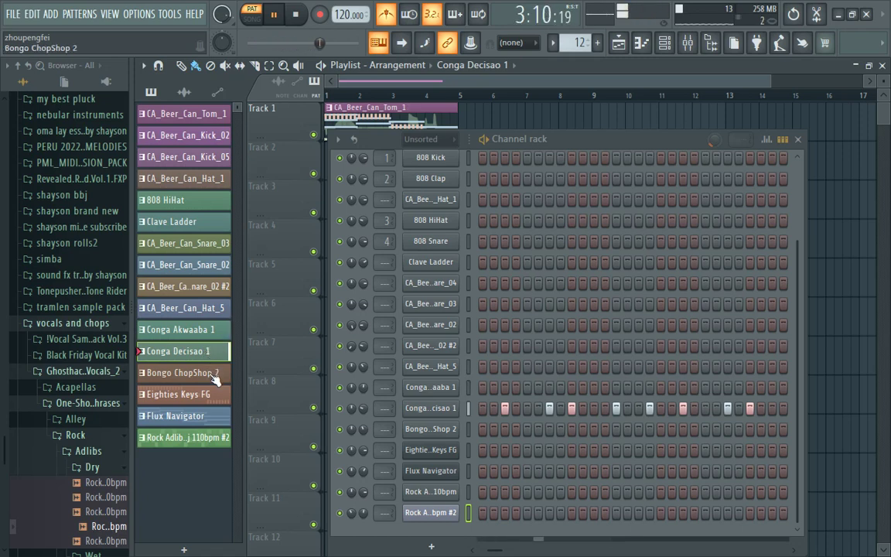
{"action": "left_click", "coordinate": [208, 373]}
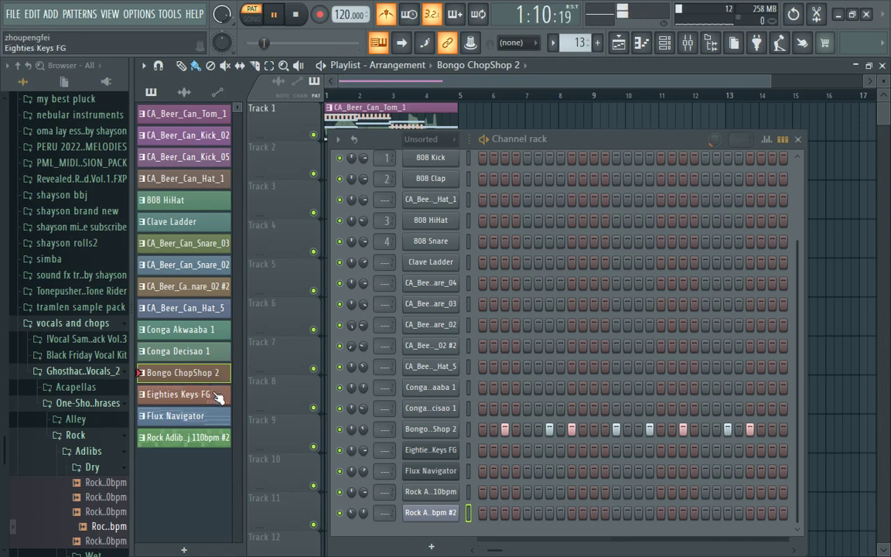
Audition the Eighties Keys FG, Flux Navigator and Rock Adlib 4 Dry #2 patterns, and close the channel rack.
{"action": "left_click", "coordinate": [216, 395]}
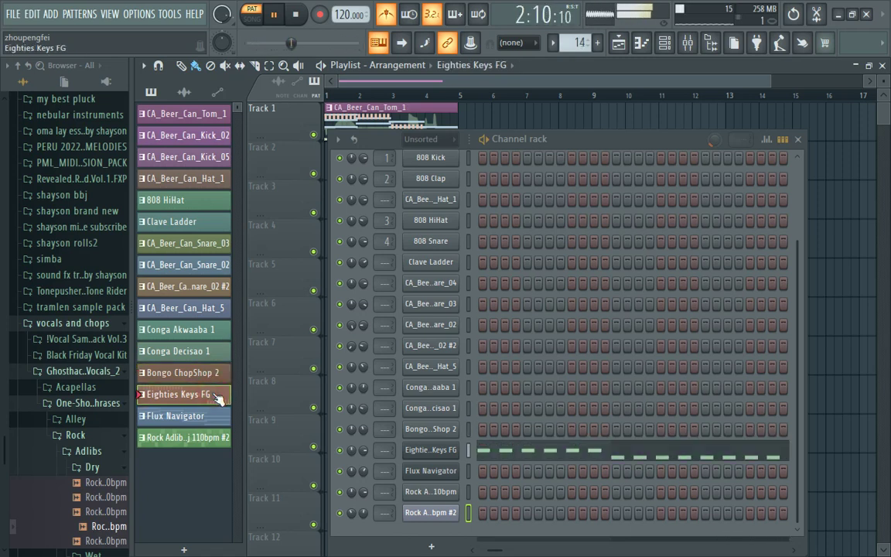
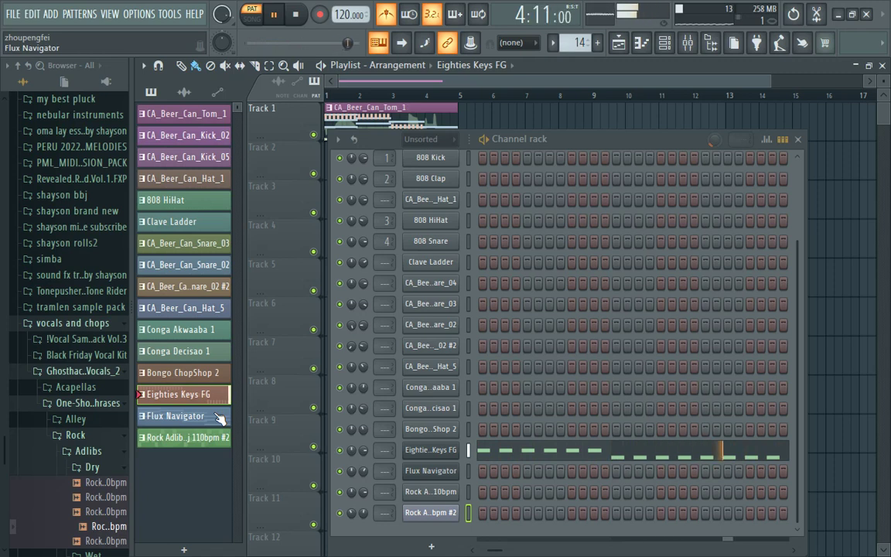
{"action": "left_click", "coordinate": [219, 417]}
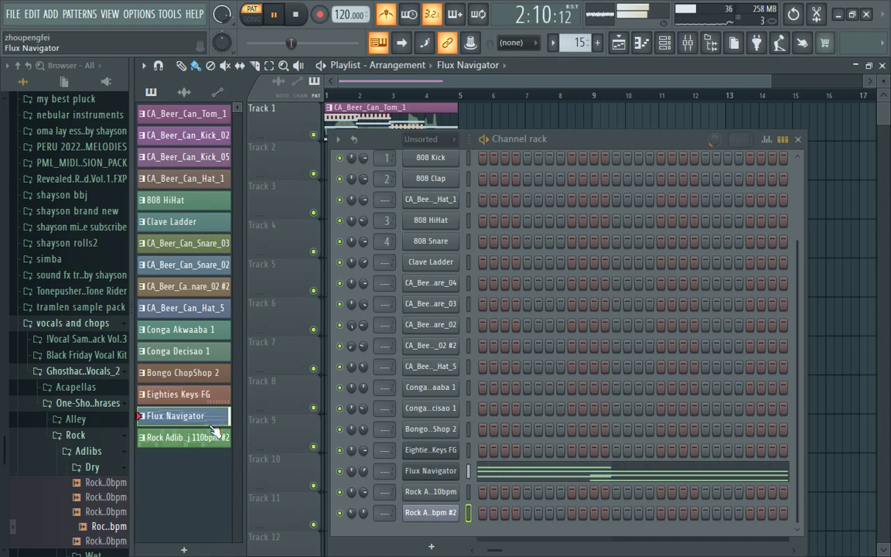
{"action": "left_click", "coordinate": [213, 436]}
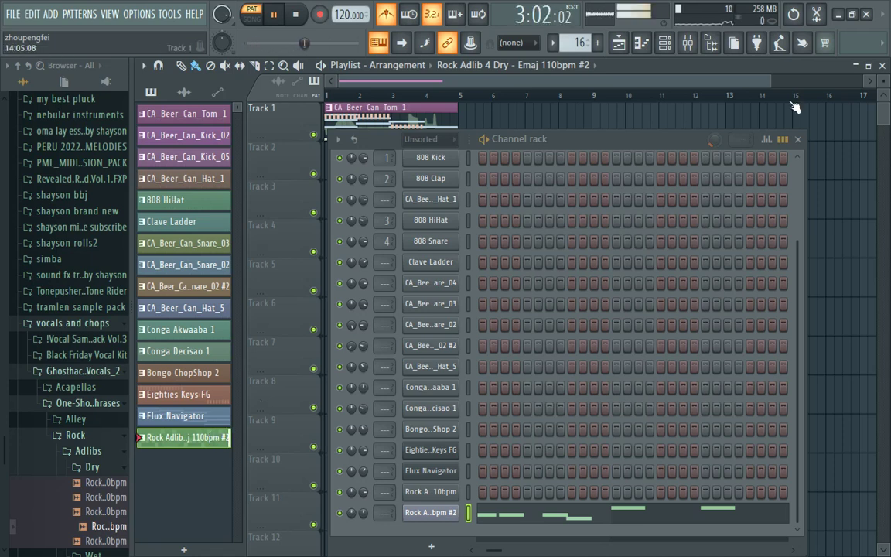
{"action": "left_click", "coordinate": [796, 139]}
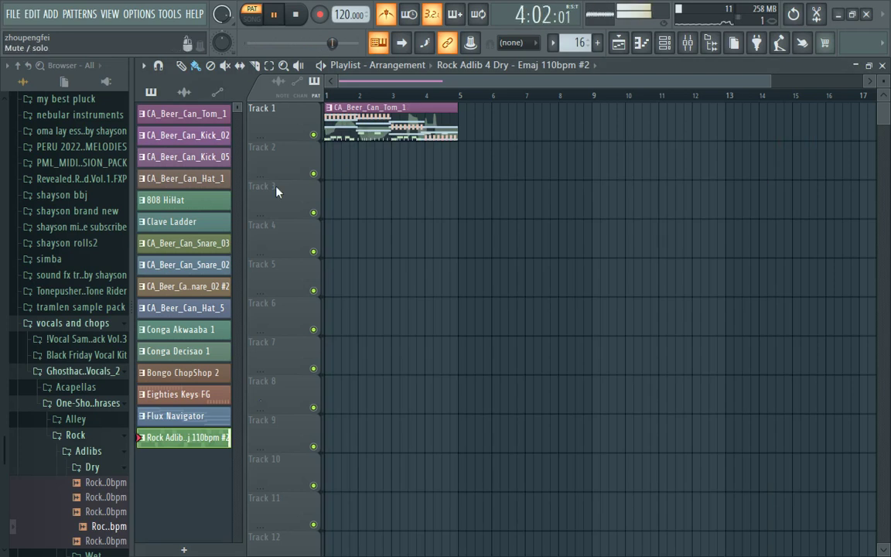
Select all split patterns from CA_Beer_Can_Tom_1 through Rock Adlib 4 Dry #2 and place them at bar 1 on separate tracks starting from Track 2.
{"action": "left_click", "coordinate": [220, 116]}
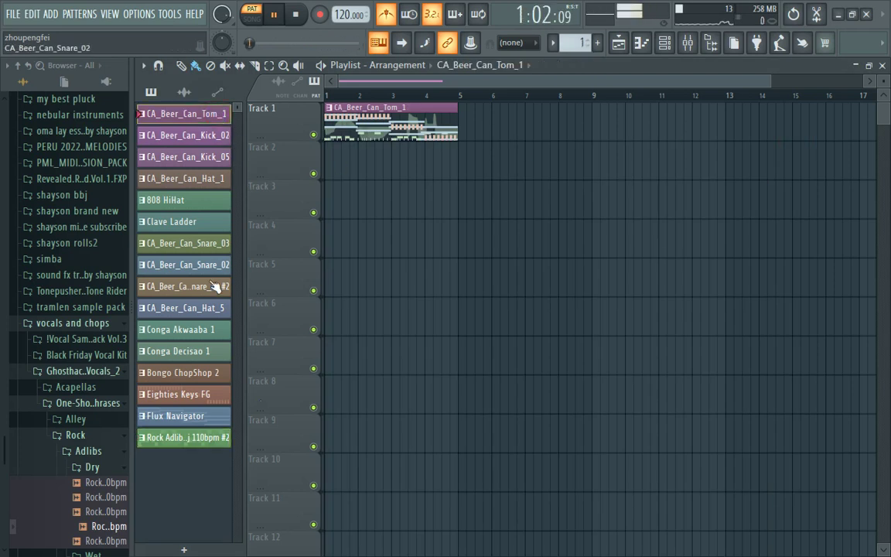
{"action": "left_click", "coordinate": [210, 445]}
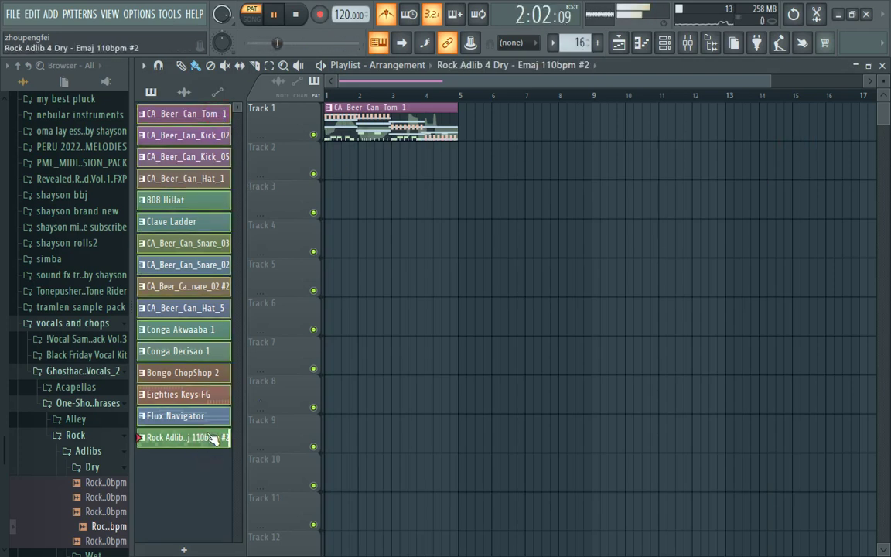
{"action": "left_click_drag", "start_coordinate": [213, 124], "coordinate": [333, 186]}
{"action": "scroll", "coordinate": [348, 214], "scroll_direction": "down", "scroll_amount": 6}
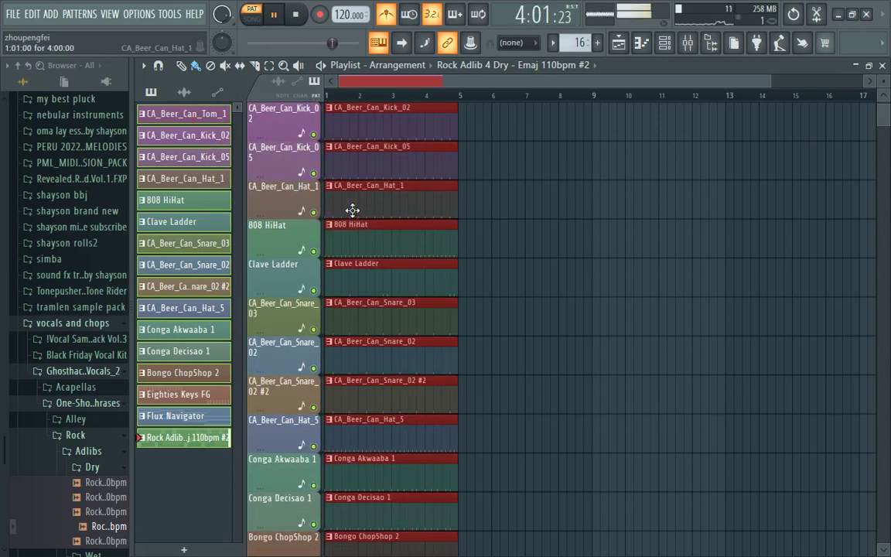
{"action": "scroll", "coordinate": [349, 325], "scroll_direction": "down", "scroll_amount": 3}
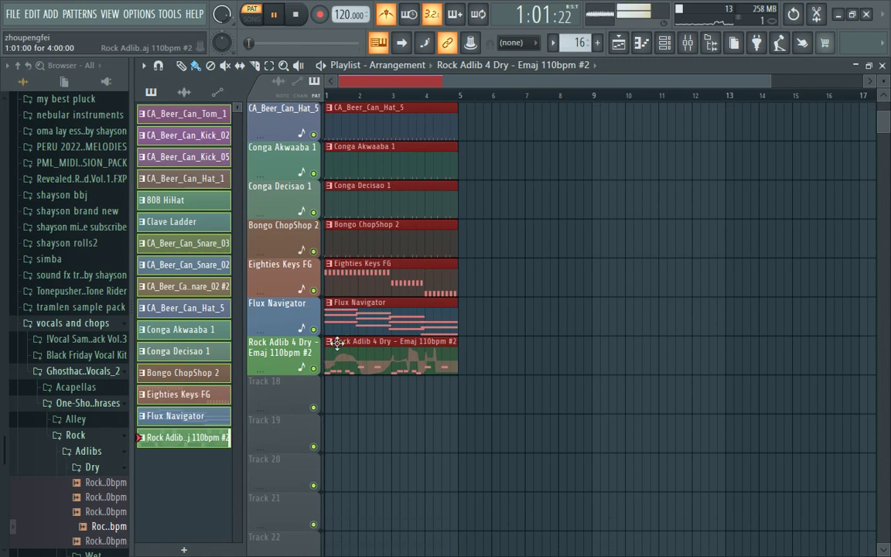
{"action": "scroll", "coordinate": [337, 339], "scroll_direction": "up", "scroll_amount": 9}
Delete all the stacked original pattern clips from Track 1 at the start of the playlist.
{"action": "right_click", "coordinate": [397, 125]}
{"action": "right_click", "coordinate": [397, 124]}
{"action": "right_click", "coordinate": [396, 123]}
{"action": "right_click", "coordinate": [396, 120]}
{"action": "right_click", "coordinate": [394, 119]}
{"action": "right_click", "coordinate": [395, 120]}
{"action": "right_click", "coordinate": [395, 120]}
{"action": "right_click", "coordinate": [394, 120]}
{"action": "right_click", "coordinate": [395, 120]}
{"action": "right_click", "coordinate": [394, 119]}
{"action": "right_click", "coordinate": [395, 120]}
{"action": "right_click", "coordinate": [394, 120]}
{"action": "right_click", "coordinate": [394, 120]}
{"action": "right_click", "coordinate": [393, 118]}
{"action": "right_click", "coordinate": [396, 121]}
Solo the Rock Adlib 4 Dry #2 track and play the arrangement in song mode.
{"action": "scroll", "coordinate": [367, 123], "scroll_direction": "down", "scroll_amount": 2}
{"action": "scroll", "coordinate": [366, 122], "scroll_direction": "down", "scroll_amount": 10}
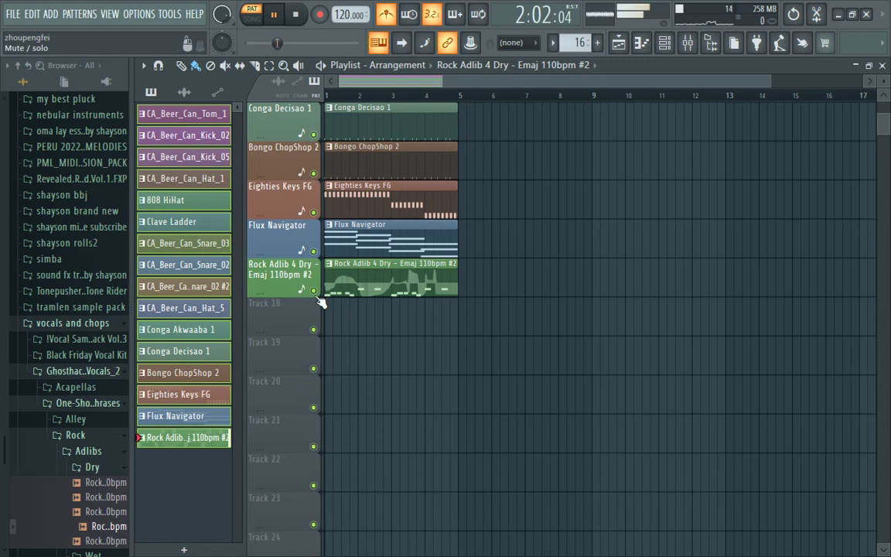
{"action": "right_click", "coordinate": [315, 292]}
{"action": "key", "text": "space"}
{"action": "key", "text": "l"}
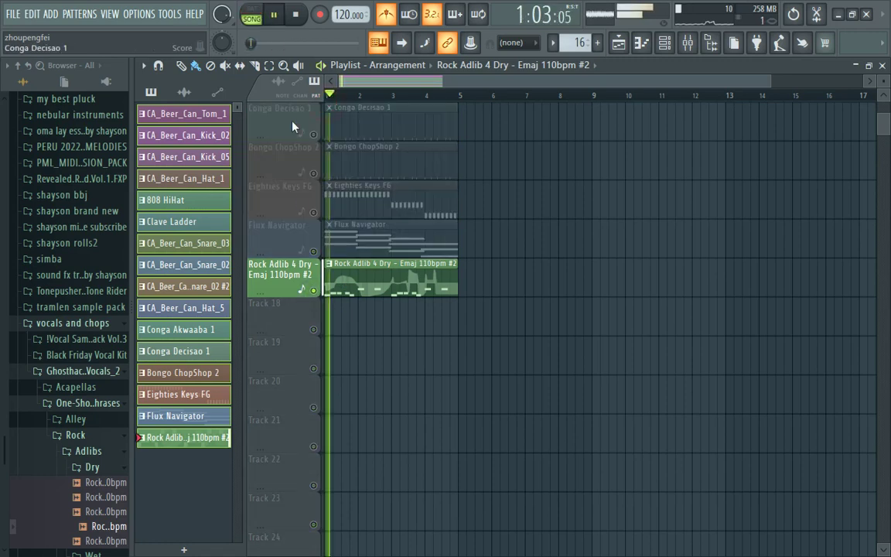
Unmute the Flux Navigator and Eighties Keys FG tracks to layer them with the vocal chop.
{"action": "left_click", "coordinate": [312, 251]}
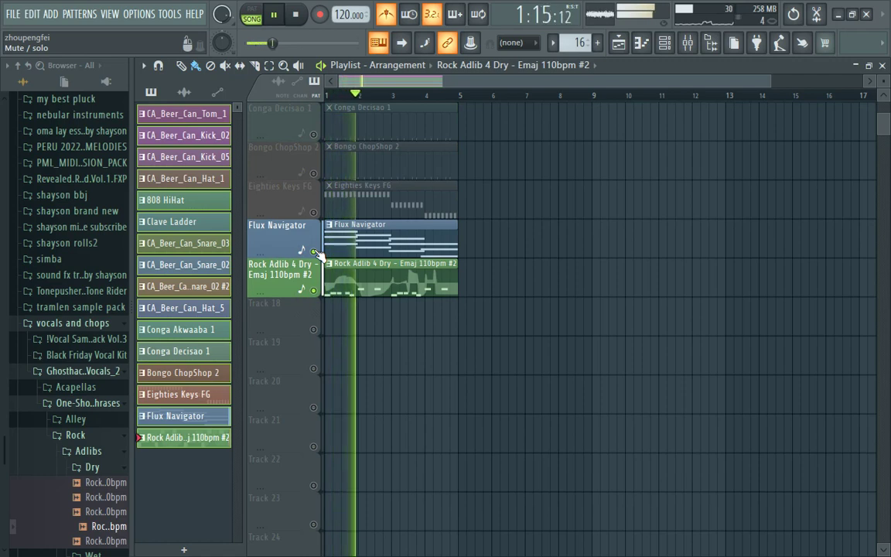
{"action": "left_click", "coordinate": [313, 212]}
{"action": "key", "text": "space"}
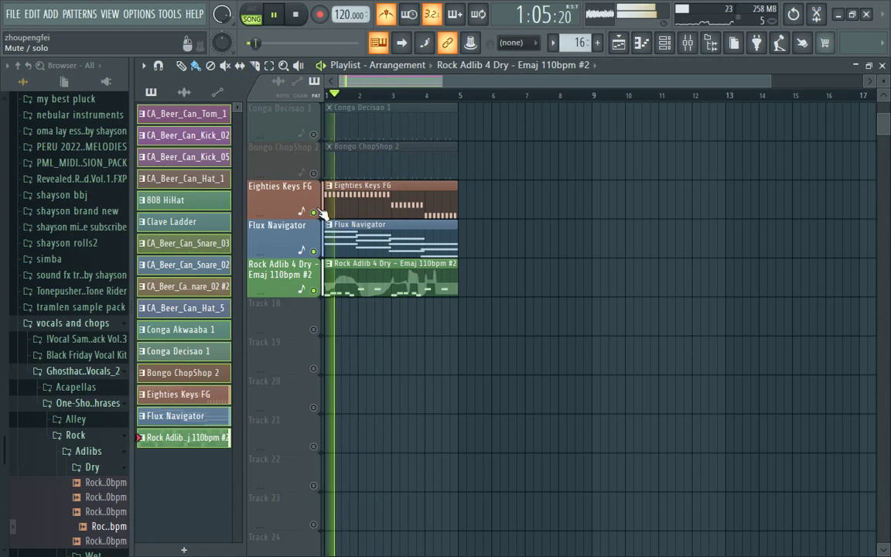
Bring in the percussion by unmuting the Bongo ChopShop 2, Conga Decisao 1 and Conga Akwaaba 1 tracks during playback.
{"action": "scroll", "coordinate": [318, 212], "scroll_direction": "up", "scroll_amount": 1}
{"action": "left_click", "coordinate": [315, 212]}
{"action": "key", "text": "space"}
{"action": "key", "text": "space"}
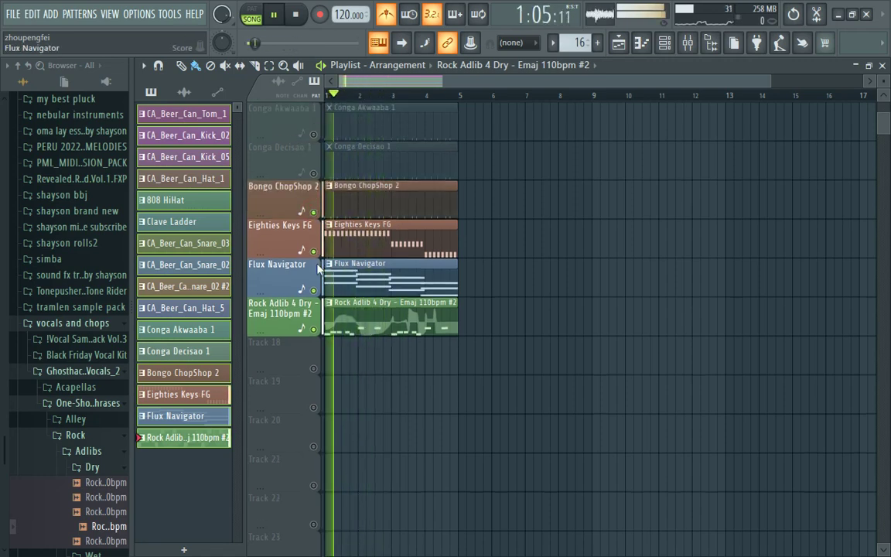
{"action": "left_click", "coordinate": [313, 172]}
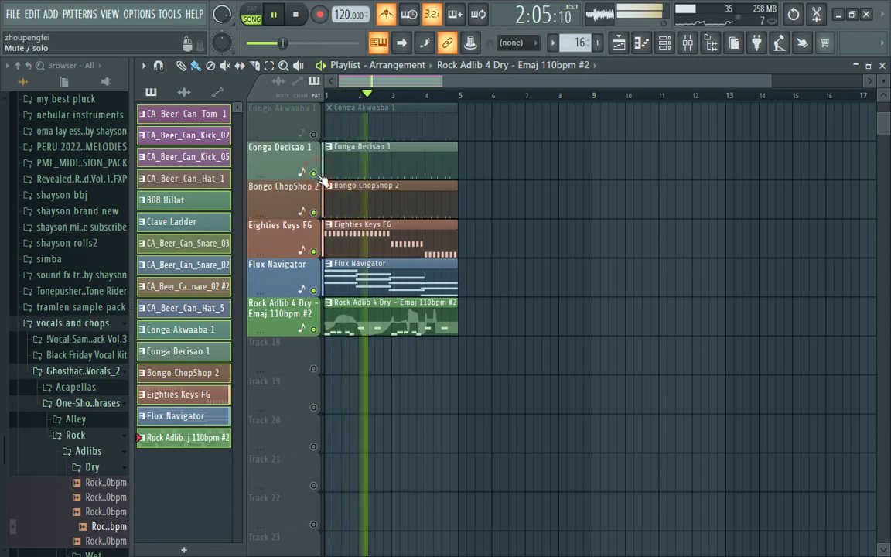
{"action": "left_click", "coordinate": [313, 134]}
Mute the Eighties Keys FG track and restart playback from the beginning.
{"action": "left_click", "coordinate": [314, 251]}
{"action": "key", "text": "space"}
{"action": "key", "text": "space"}
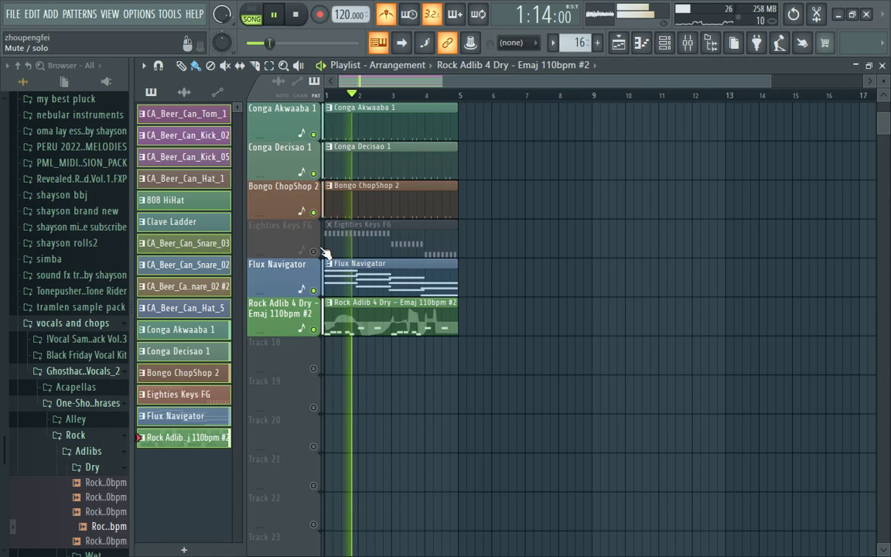
Unmute the CA_Beer_Can_Hat_5, Eighties Keys FG and CA_Beer_Can_Snare_02 #2 tracks while the arrangement plays.
{"action": "scroll", "coordinate": [324, 254], "scroll_direction": "up", "scroll_amount": 1}
{"action": "scroll", "coordinate": [320, 235], "scroll_direction": "up", "scroll_amount": 1}
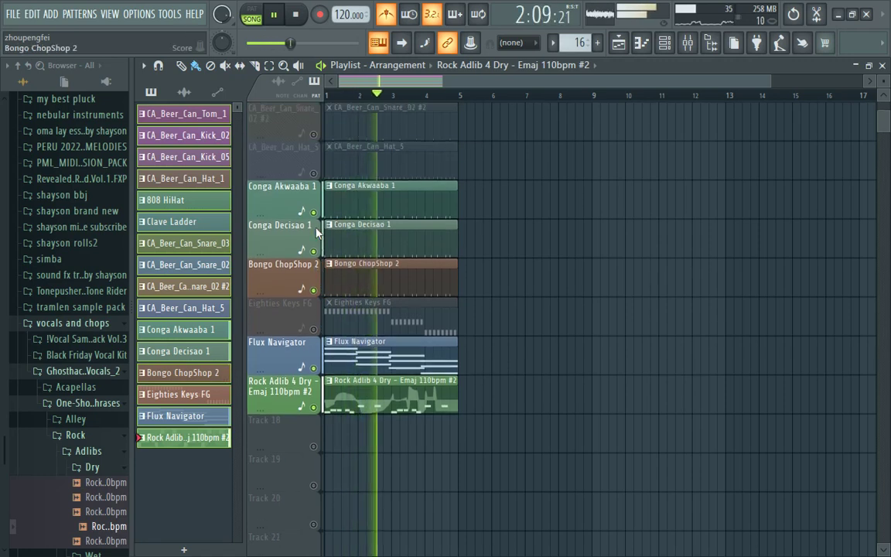
{"action": "left_click", "coordinate": [315, 174]}
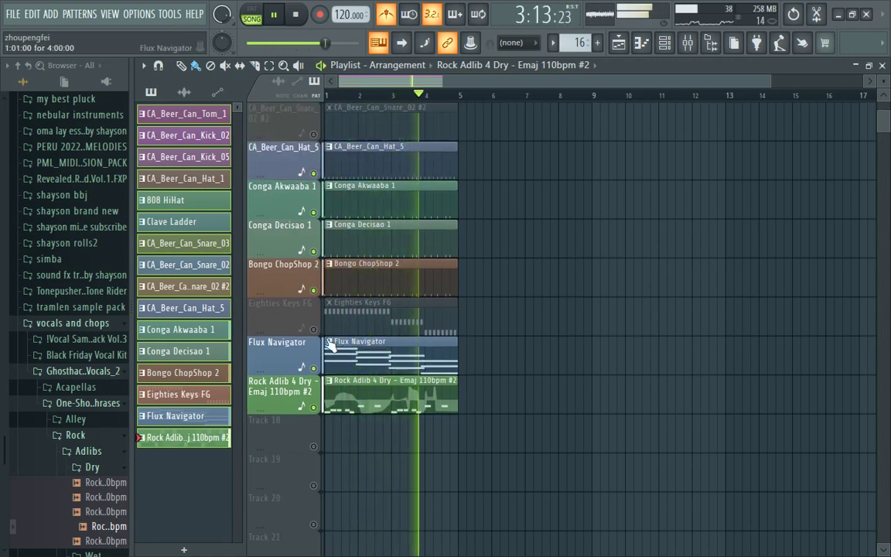
{"action": "left_click", "coordinate": [314, 330]}
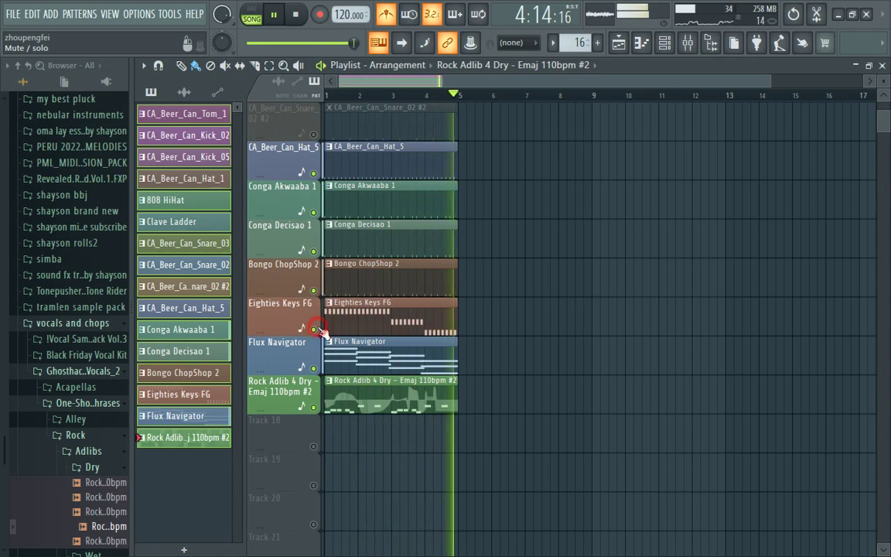
{"action": "scroll", "coordinate": [325, 258], "scroll_direction": "up", "scroll_amount": 2}
{"action": "left_click", "coordinate": [314, 212]}
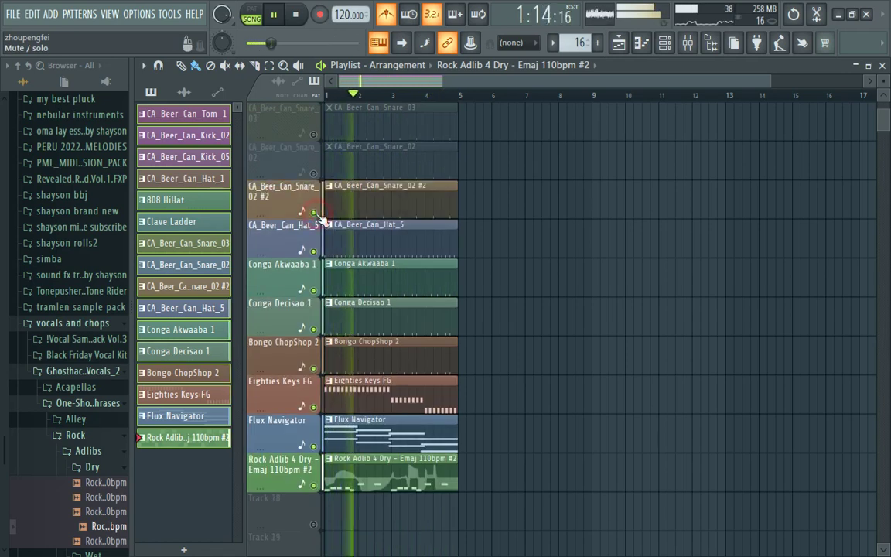
Turn off the metronome and unmute the CA_Beer_Can_Snare_02 track.
{"action": "scroll", "coordinate": [315, 216], "scroll_direction": "up", "scroll_amount": 1}
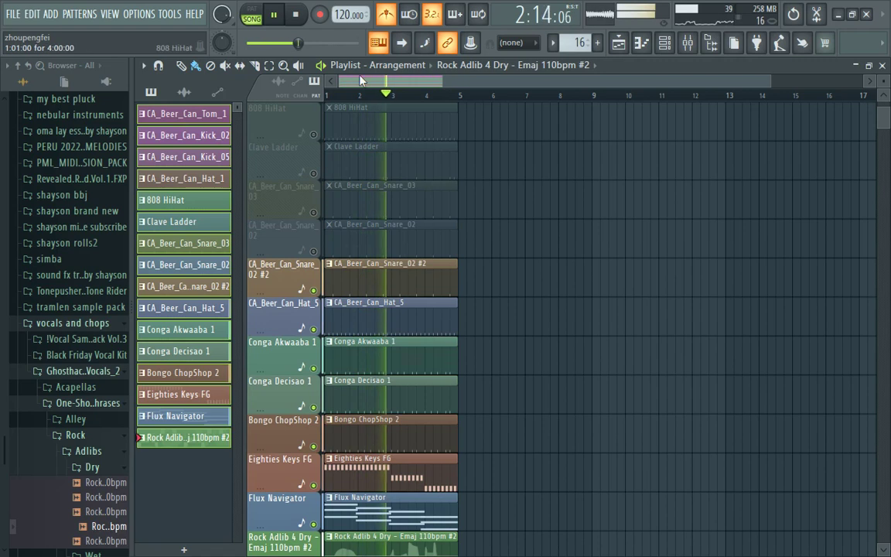
{"action": "left_click", "coordinate": [384, 15]}
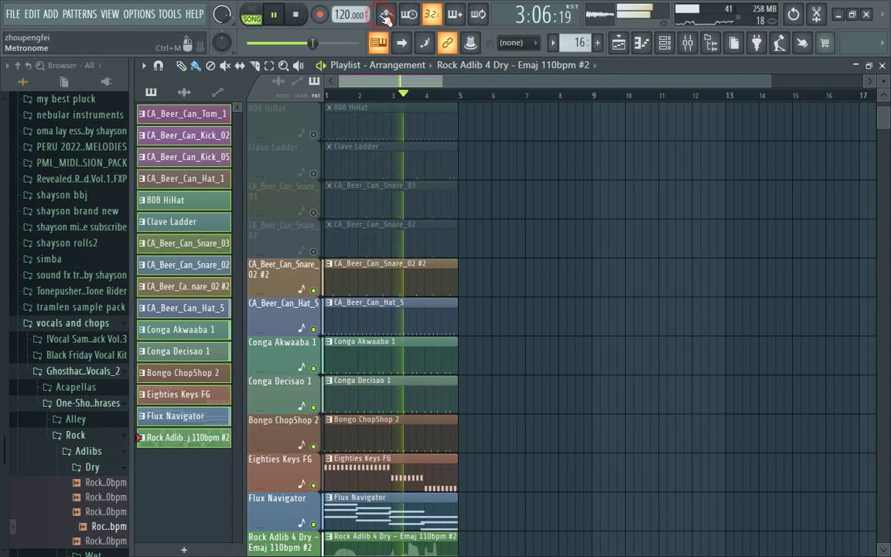
{"action": "left_click", "coordinate": [314, 251]}
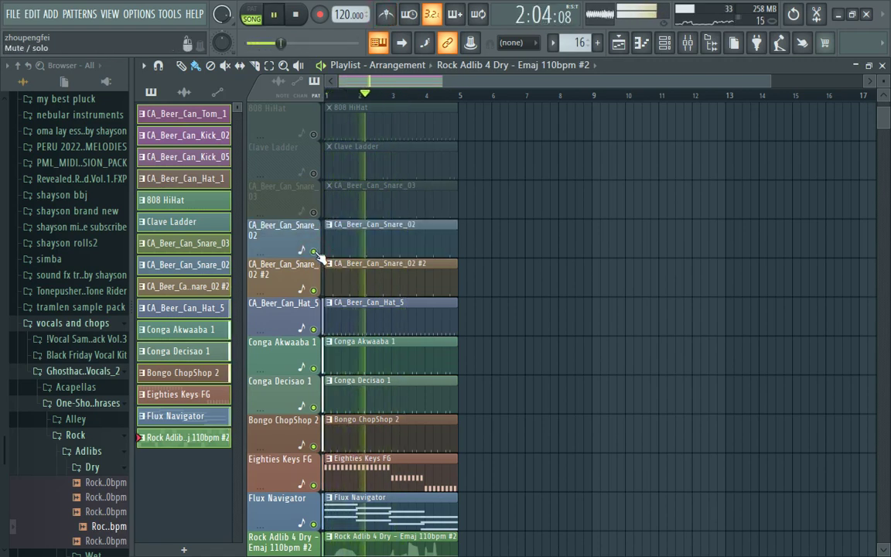
Restart playback from the beginning and unmute the CA_Beer_Can_Snare_03 track.
{"action": "key", "text": "space"}
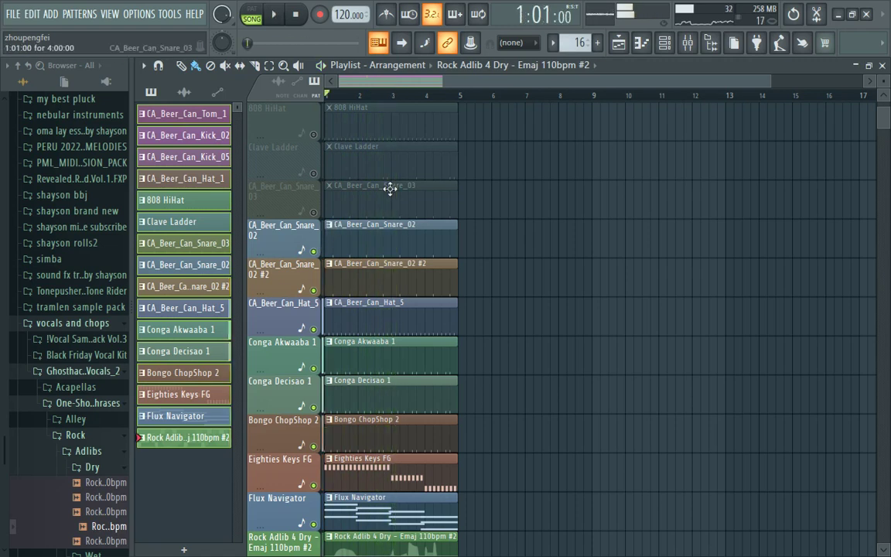
{"action": "left_click", "coordinate": [667, 44]}
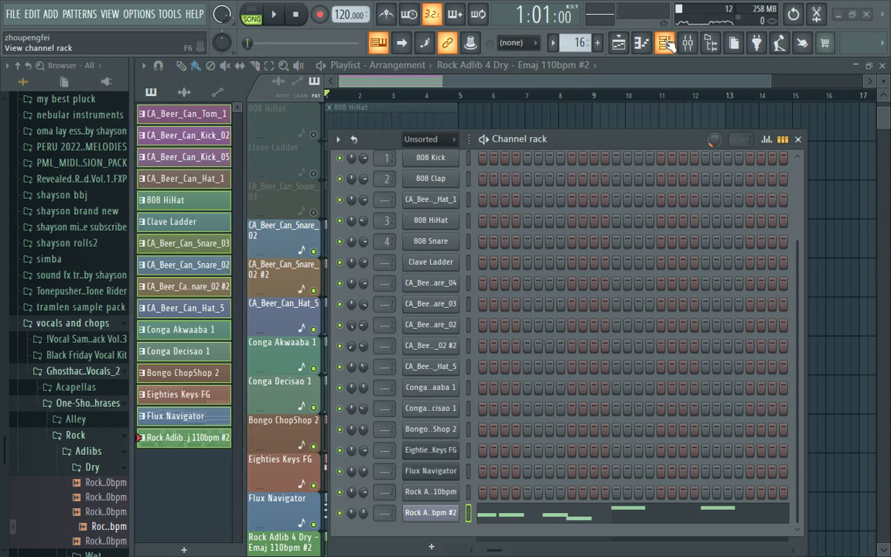
{"action": "left_click", "coordinate": [668, 44]}
{"action": "key", "text": "space"}
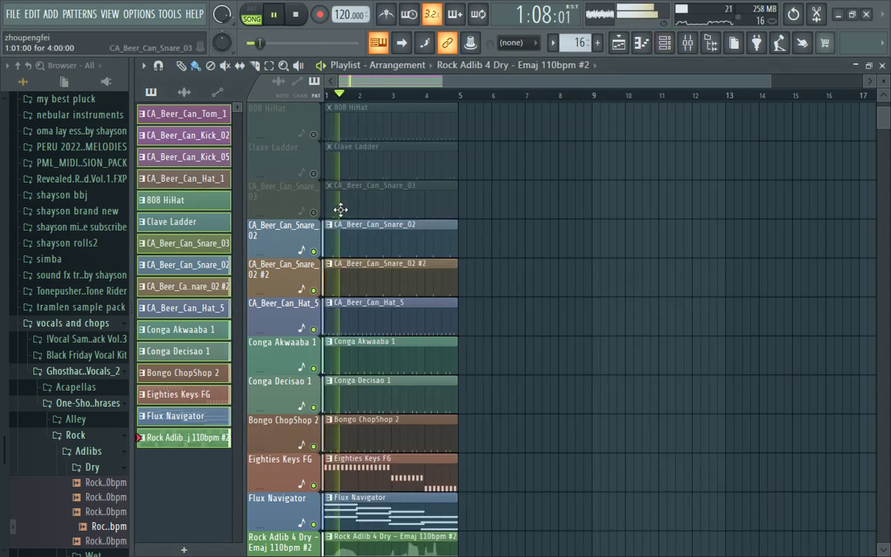
{"action": "left_click", "coordinate": [315, 212]}
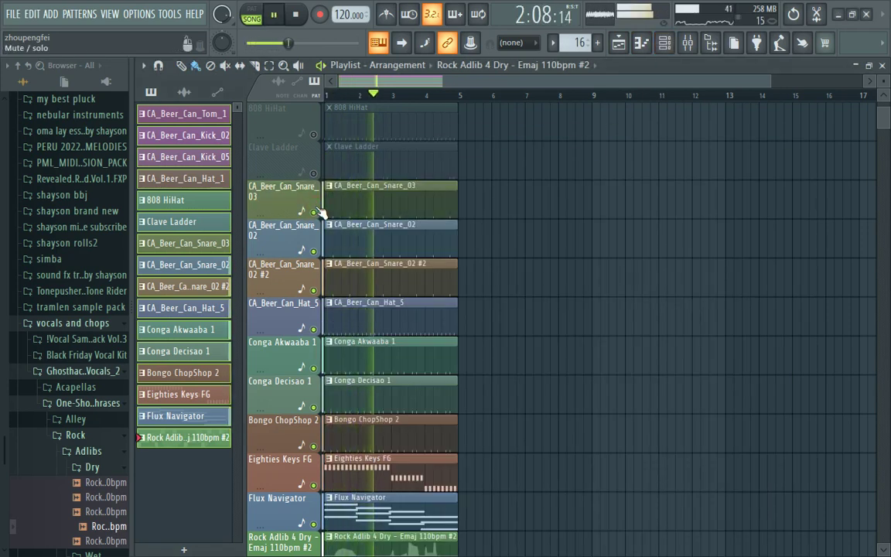
{"action": "scroll", "coordinate": [318, 213], "scroll_direction": "up", "scroll_amount": 1}
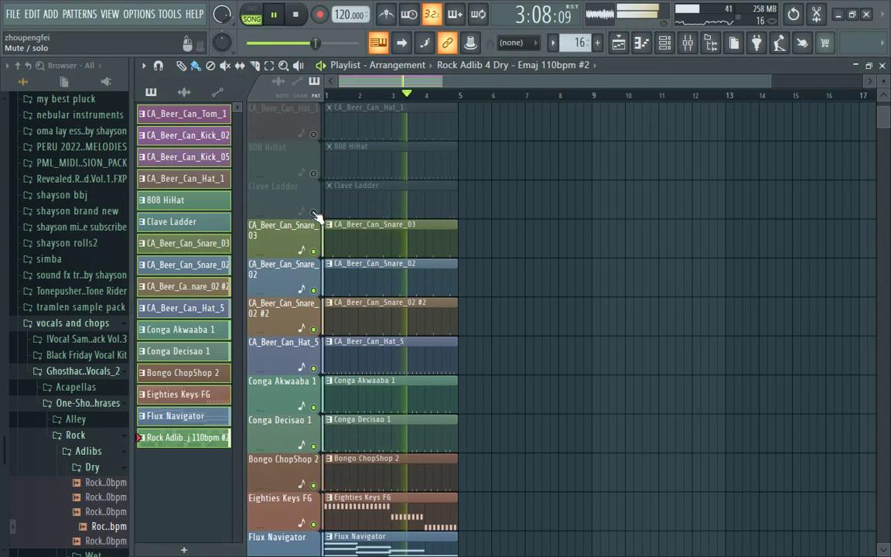
Unmute the Clave Ladder, 808 HiHat, CA_Beer_Can_Hat_1, CA_Beer_Can_Kick_05 and CA_Beer_Can_Kick_02 tracks while the arrangement plays.
{"action": "left_click", "coordinate": [315, 213]}
{"action": "scroll", "coordinate": [315, 213], "scroll_direction": "up", "scroll_amount": 1}
{"action": "left_click", "coordinate": [314, 213]}
{"action": "scroll", "coordinate": [315, 232], "scroll_direction": "up", "scroll_amount": 2}
{"action": "left_click", "coordinate": [315, 250]}
{"action": "scroll", "coordinate": [318, 251], "scroll_direction": "up", "scroll_amount": 1}
{"action": "left_click", "coordinate": [315, 250]}
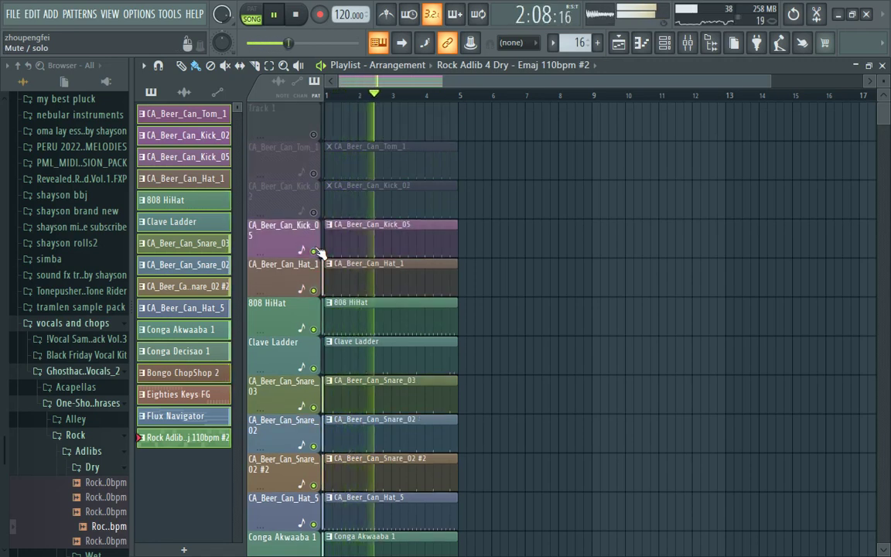
{"action": "left_click", "coordinate": [316, 212]}
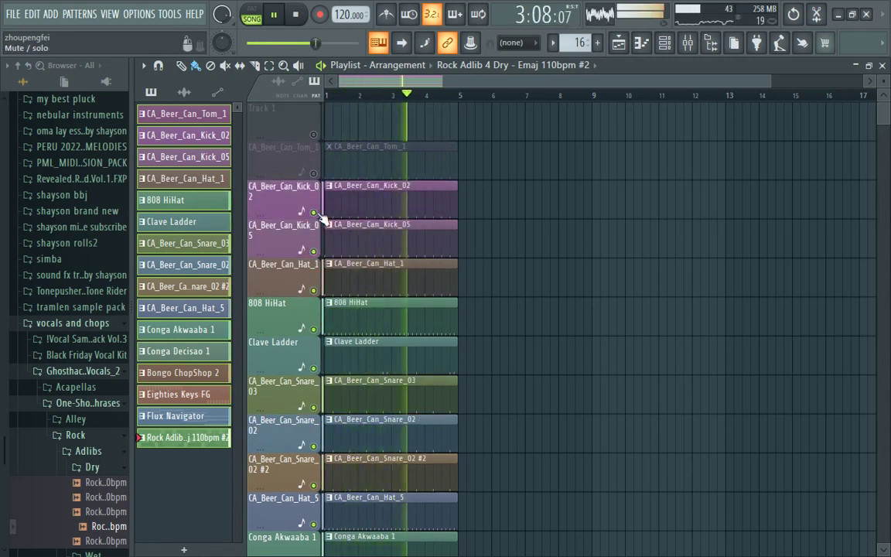
Select the pattern clips on all playlist tracks and duplicate the four-bar block end to end until it reaches bar 93.
{"action": "scroll", "coordinate": [324, 219], "scroll_direction": "down", "scroll_amount": 1}
{"action": "scroll", "coordinate": [324, 217], "scroll_direction": "down", "scroll_amount": 6}
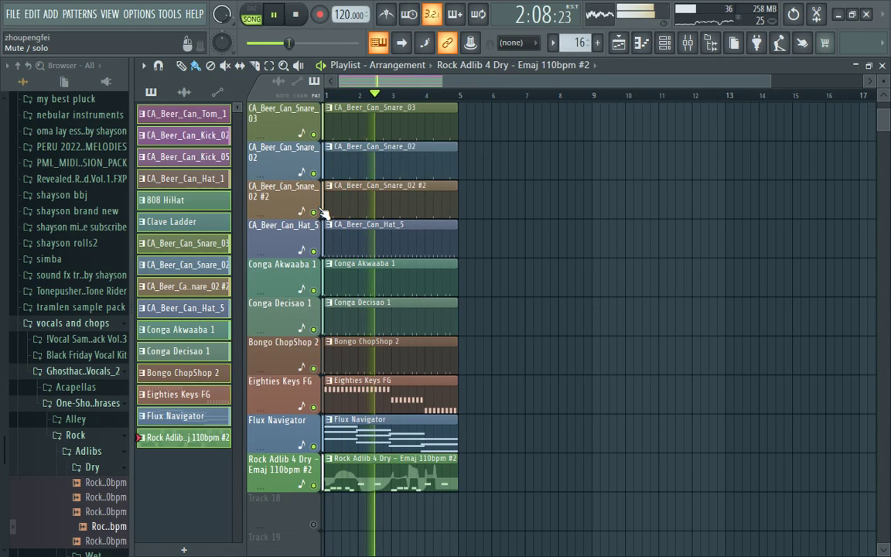
{"action": "scroll", "coordinate": [323, 213], "scroll_direction": "up", "scroll_amount": 2}
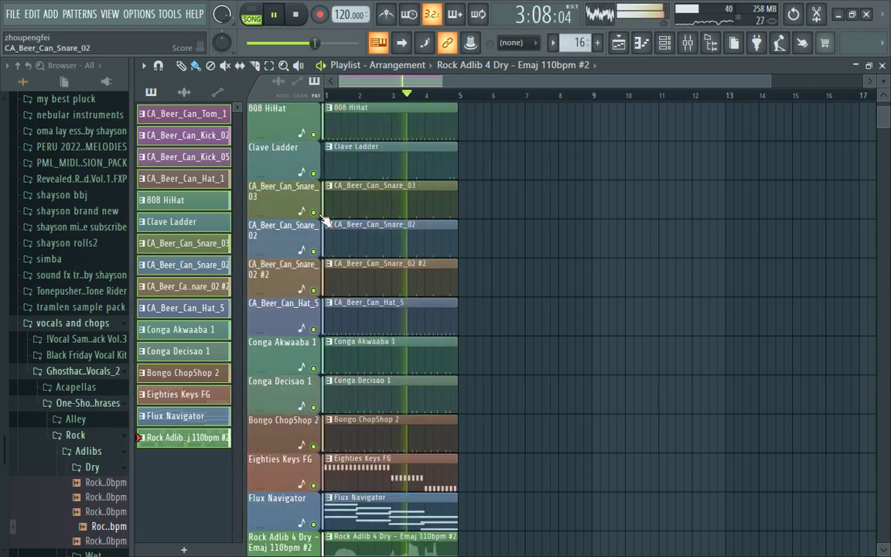
{"action": "scroll", "coordinate": [315, 216], "scroll_direction": "down", "scroll_amount": 4}
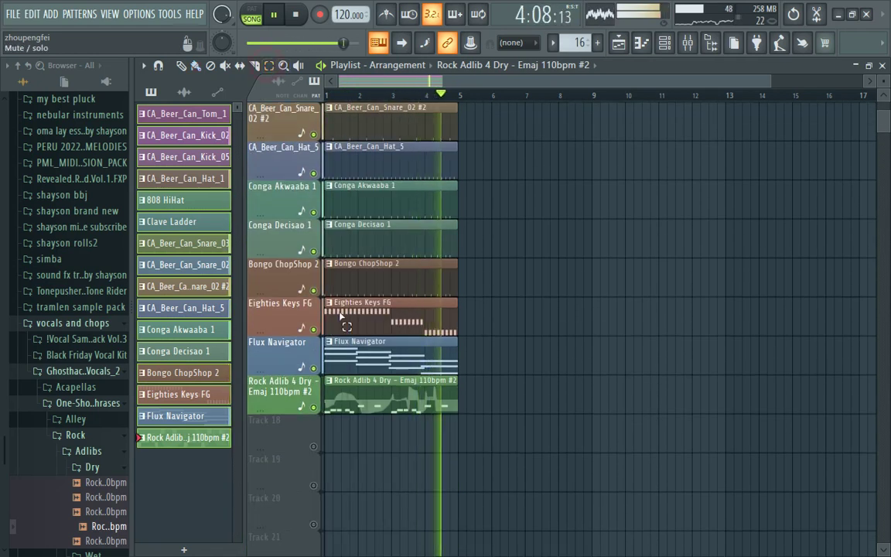
{"action": "left_click_drag", "start_coordinate": [413, 462], "coordinate": [398, 36]}
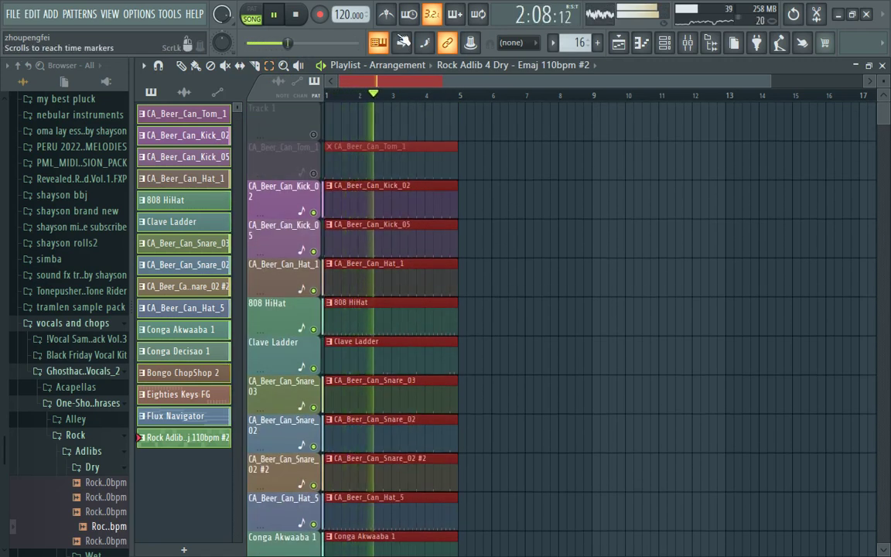
{"action": "key", "text": "ctrl+b"}
{"action": "key", "text": "ctrl+b"}
{"action": "key", "text": "ctrl+b"}
{"action": "key", "text": "ctrl+b"}
{"action": "key", "text": "ctrl+b"}
{"action": "key", "text": "ctrl+b"}
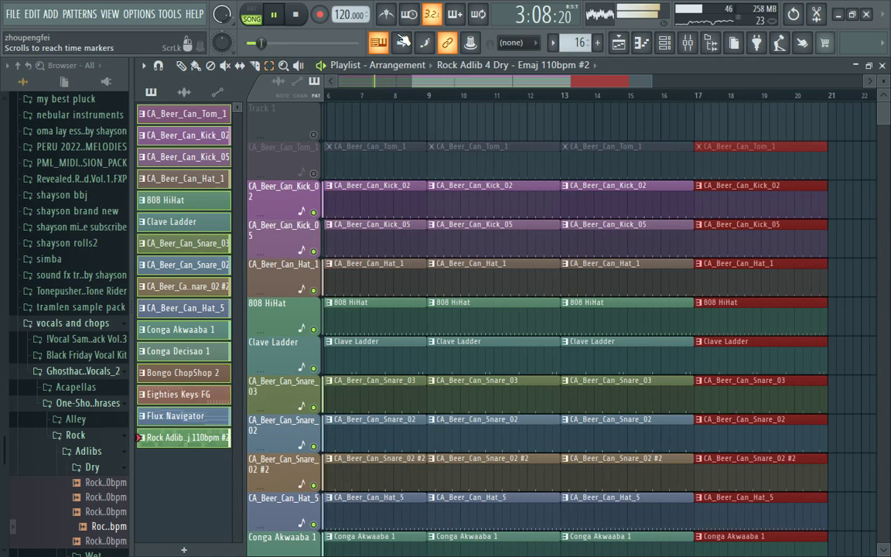
{"action": "key", "text": "ctrl+b"}
{"action": "key", "text": "ctrl+b"}
{"action": "key", "text": "ctrl+b"}
{"action": "key", "text": "ctrl+b"}
{"action": "key", "text": "ctrl+b"}
{"action": "key", "text": "ctrl+b"}
{"action": "key", "text": "ctrl+b"}
{"action": "key", "text": "ctrl+b"}
{"action": "key", "text": "ctrl+b"}
{"action": "key", "text": "ctrl+b"}
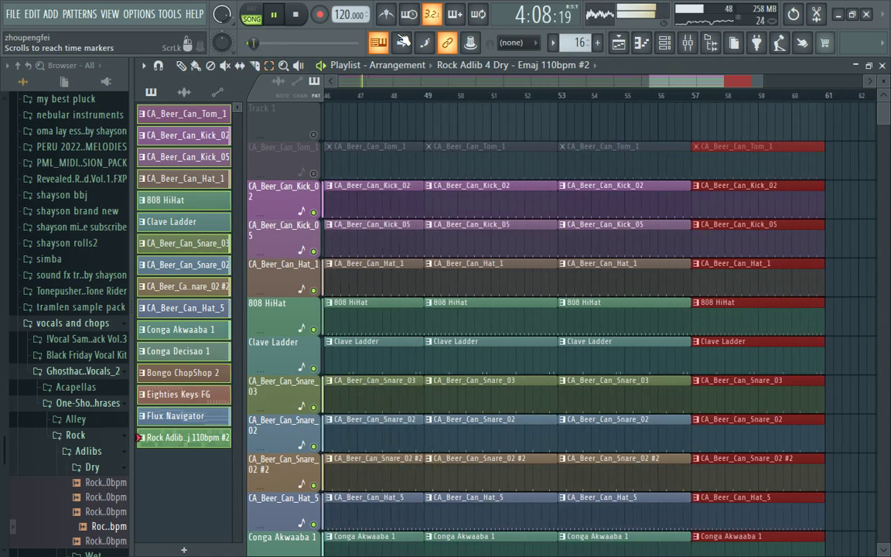
{"action": "key", "text": "ctrl+b"}
{"action": "key", "text": "ctrl+b"}
{"action": "key", "text": "ctrl+b"}
{"action": "key", "text": "ctrl+b"}
{"action": "key", "text": "ctrl+b"}
{"action": "key", "text": "ctrl+b"}
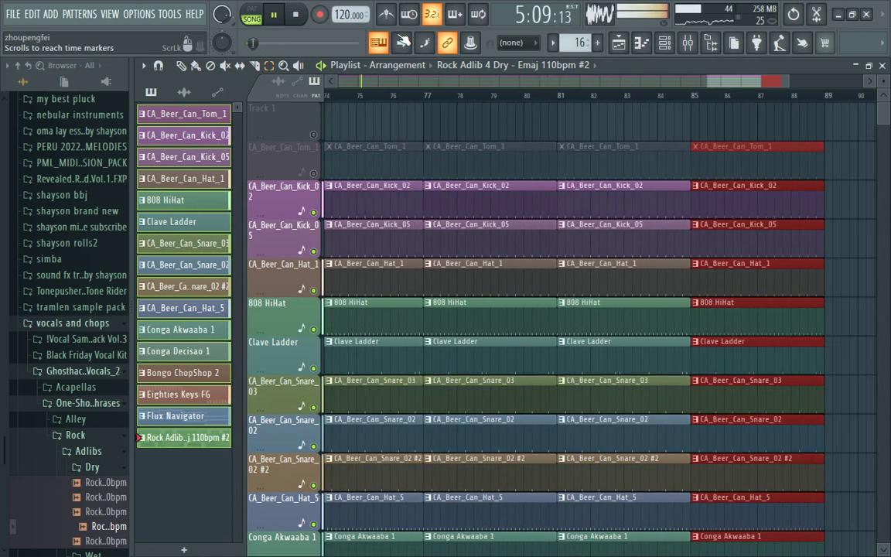
Save the project as "new afro edm beat" in the [EDM]FAKE FRIENDS folder inside audio projects.
{"action": "left_click", "coordinate": [14, 13]}
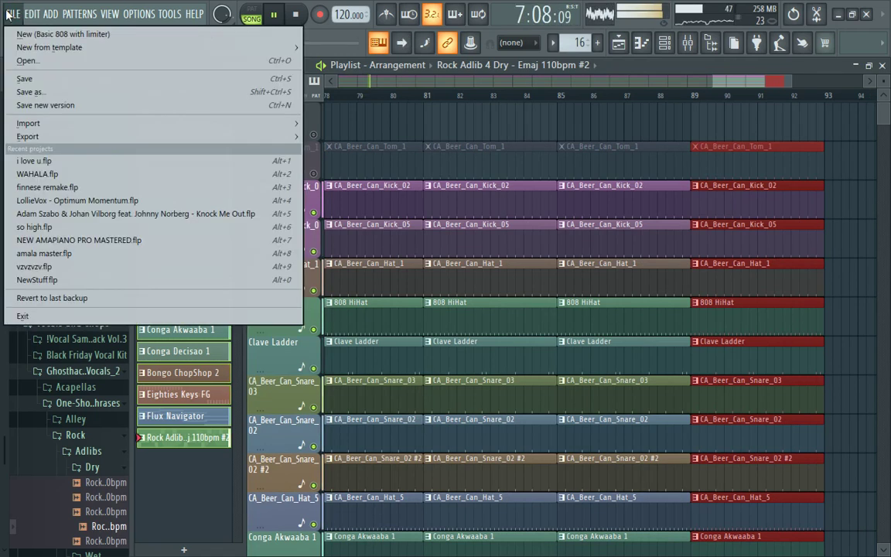
{"action": "left_click", "coordinate": [29, 79]}
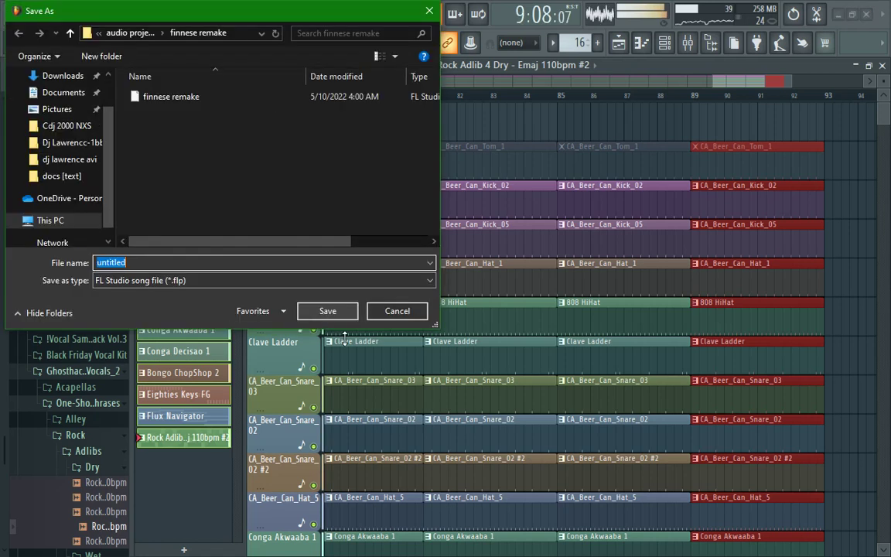
{"action": "left_click", "coordinate": [120, 34]}
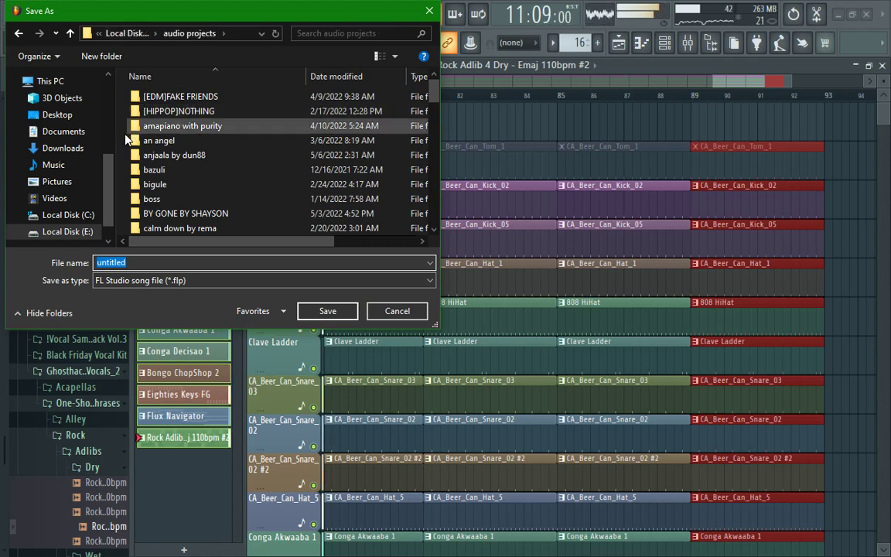
{"action": "right_click", "coordinate": [123, 142]}
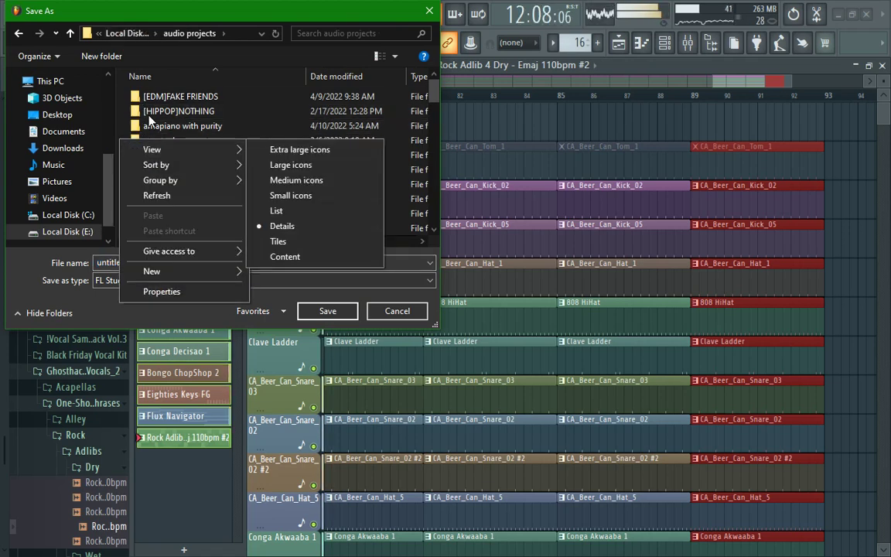
{"action": "double_click", "coordinate": [186, 96]}
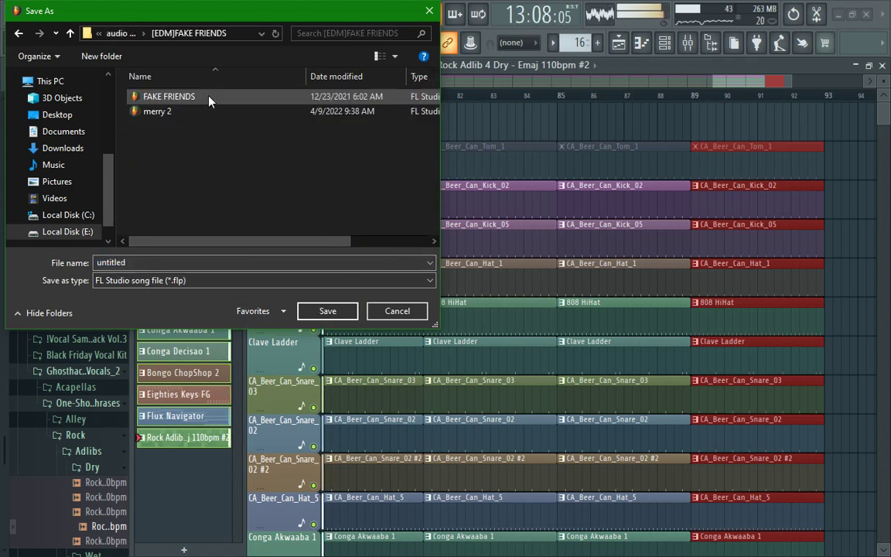
{"action": "left_click", "coordinate": [225, 263]}
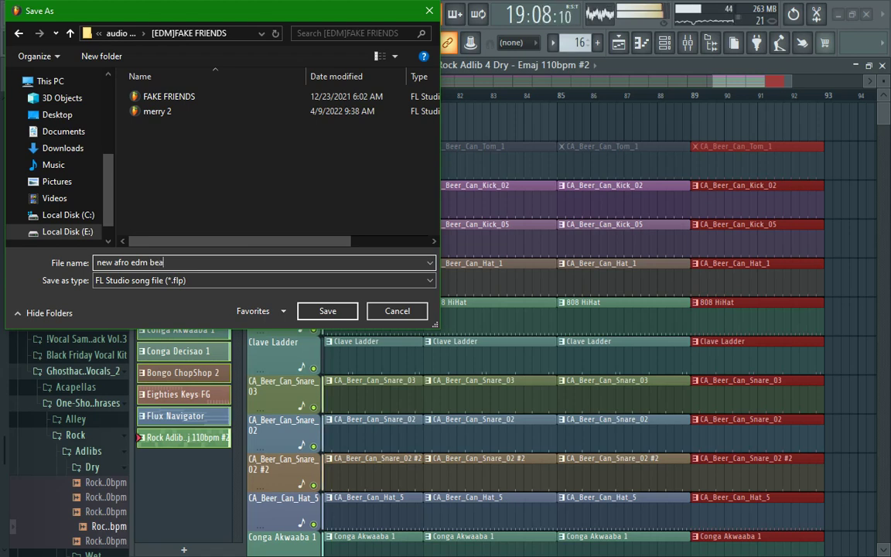
{"action": "left_click", "coordinate": [328, 312]}
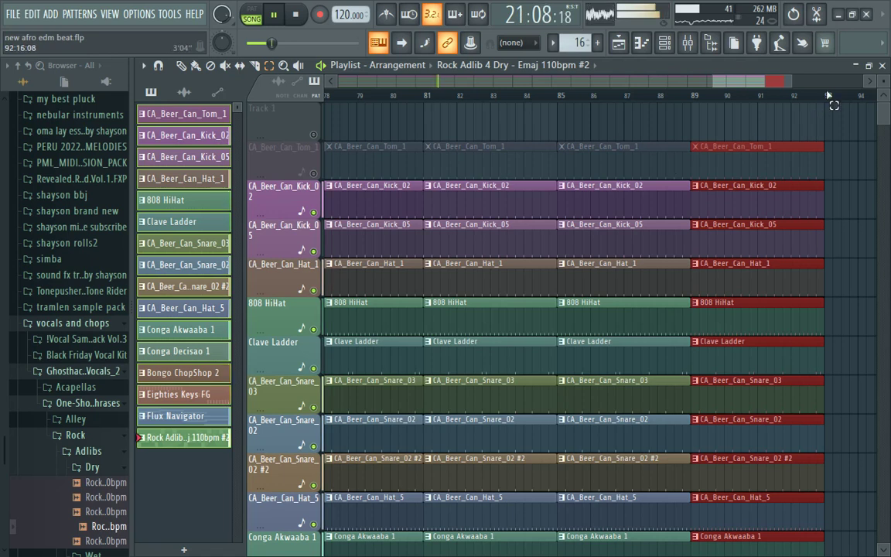
Save the project again under its existing name and stop playback.
{"action": "left_click", "coordinate": [13, 14]}
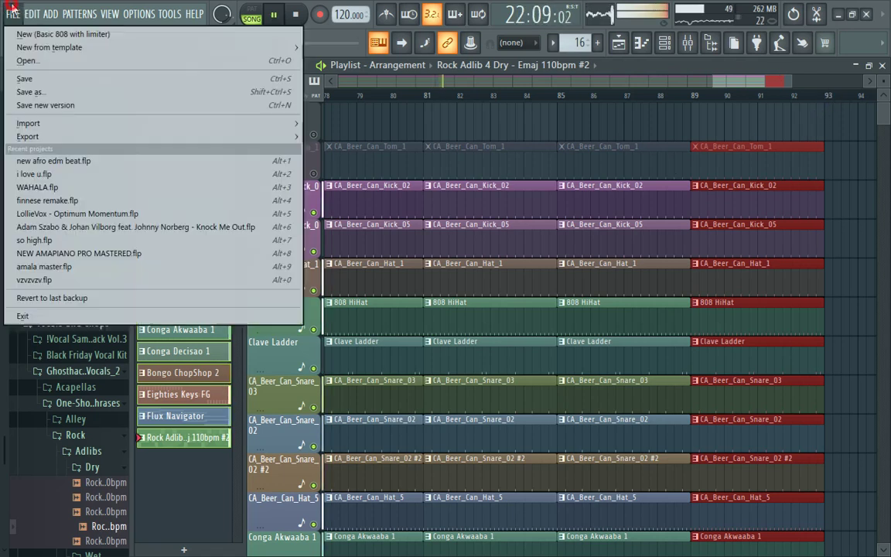
{"action": "left_click", "coordinate": [35, 71]}
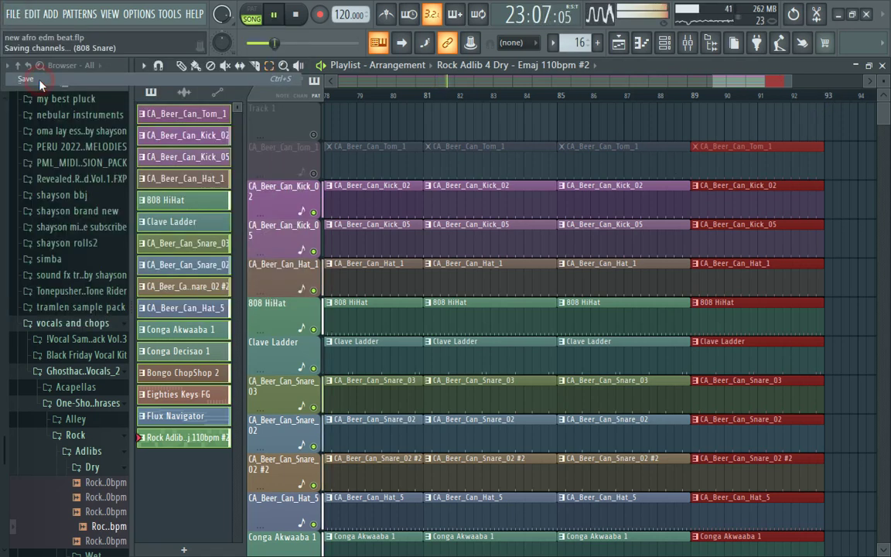
{"action": "key", "text": "space"}
{"action": "mouse_move", "coordinate": [439, 7]}
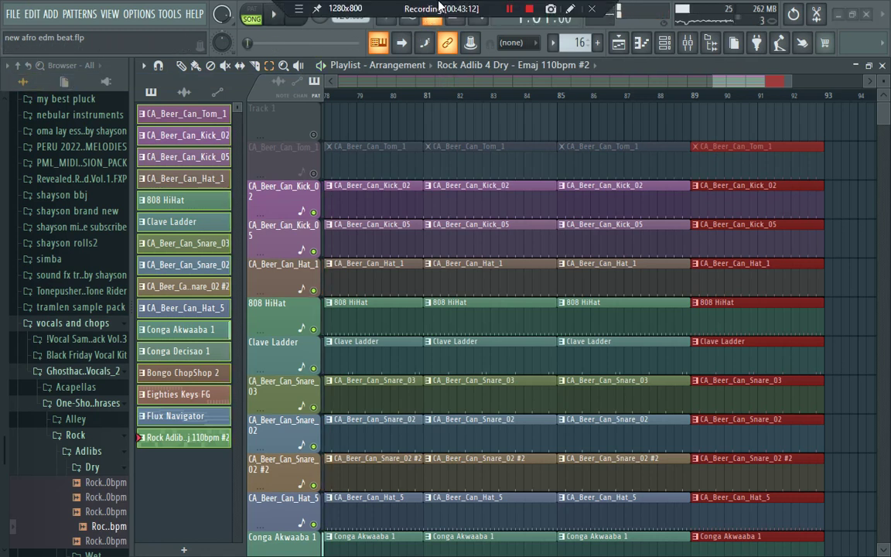